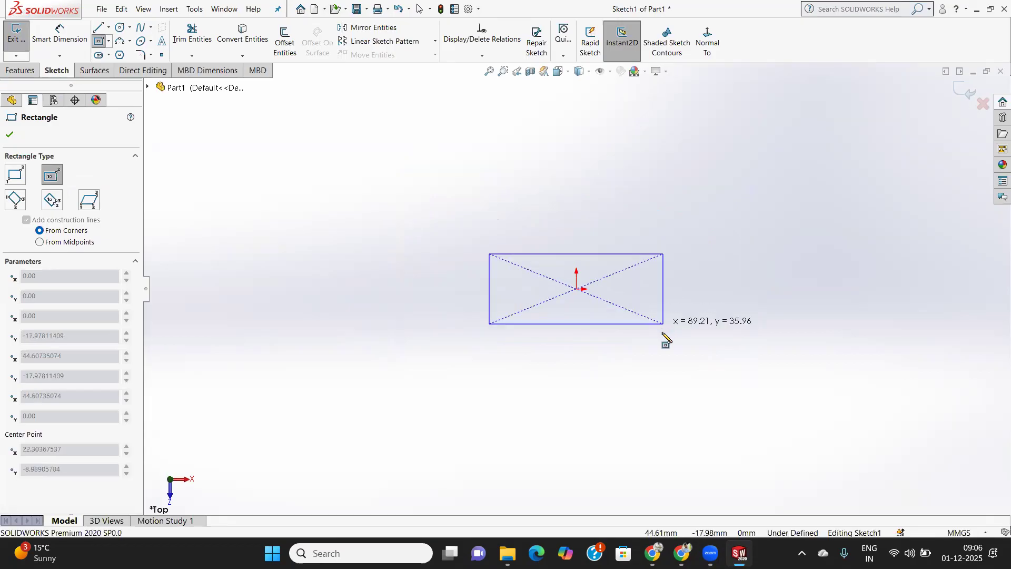
Draw a center rectangle from the origin on the Top Plane and extrude it 10 mm into a plate.
{"action": "left_click", "coordinate": [673, 336]}
{"action": "left_click", "coordinate": [9, 136]}
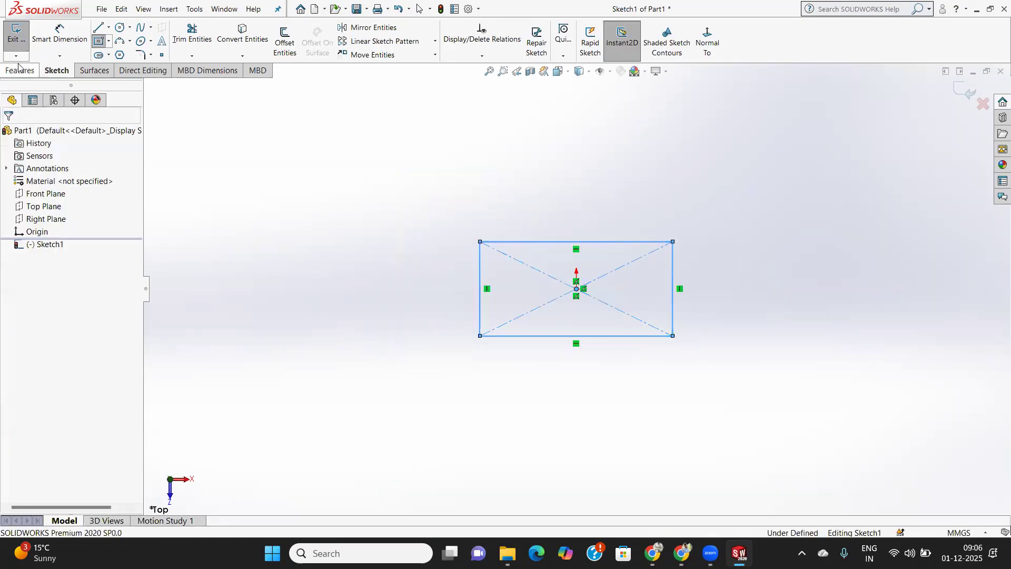
{"action": "left_click", "coordinate": [21, 70]}
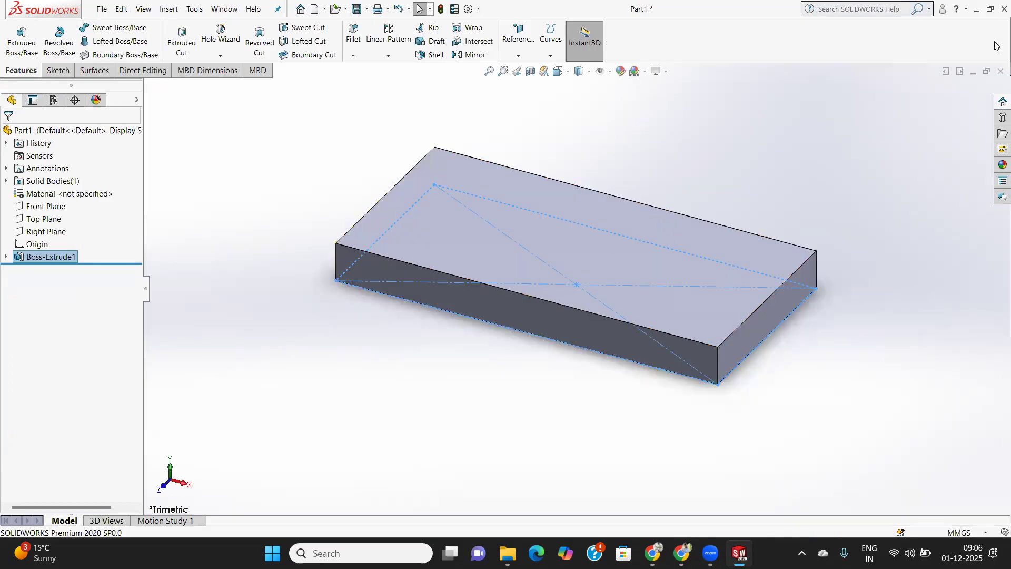
Apply the default color appearance to the plate's top face only.
{"action": "left_click", "coordinate": [995, 168]}
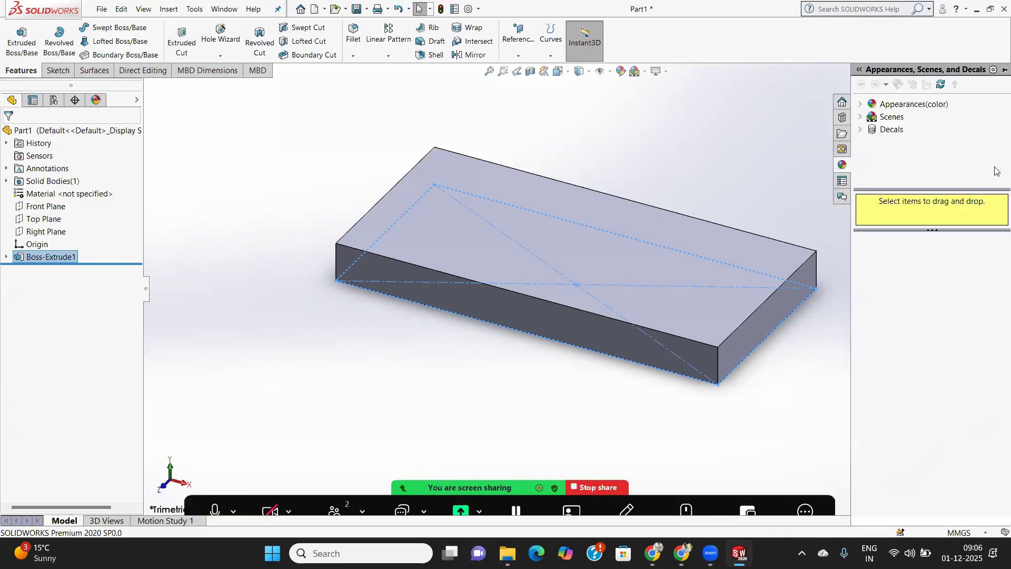
{"action": "left_click", "coordinate": [890, 105]}
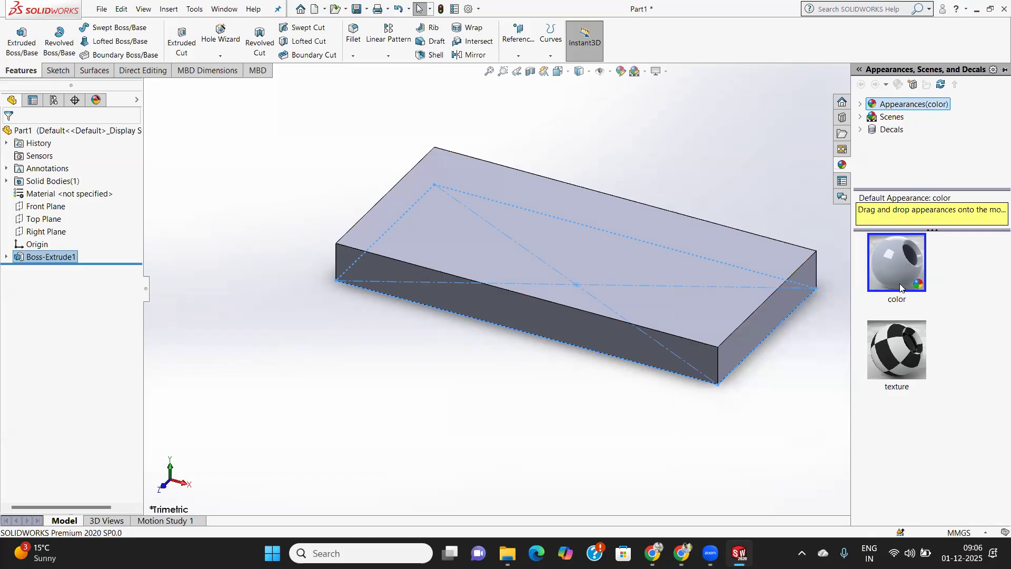
{"action": "mouse_move", "coordinate": [909, 280]}
{"action": "left_click_drag", "start_coordinate": [905, 252], "coordinate": [533, 285]}
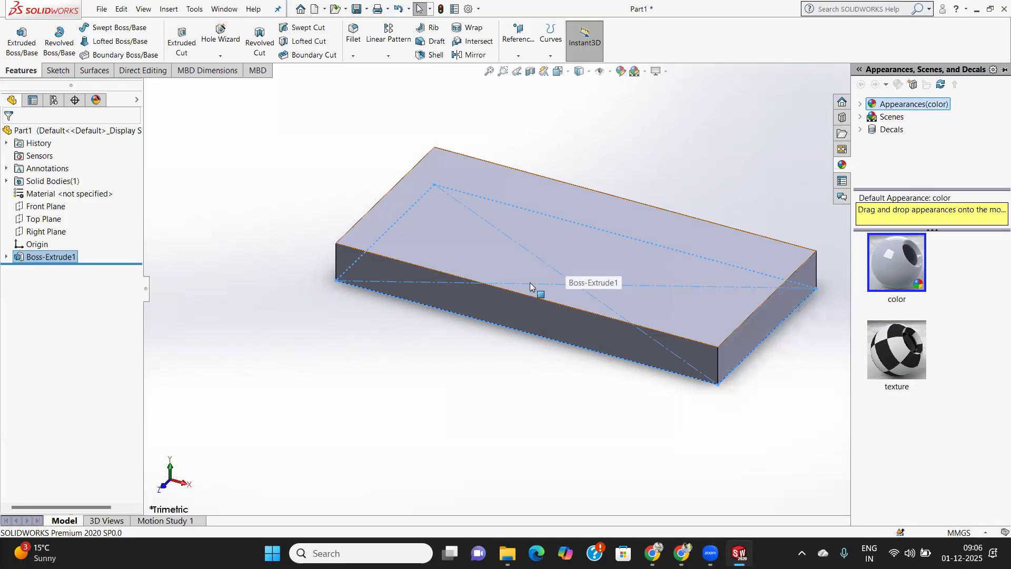
{"action": "left_click", "coordinate": [894, 258]}
{"action": "left_click_drag", "start_coordinate": [895, 258], "coordinate": [618, 277]}
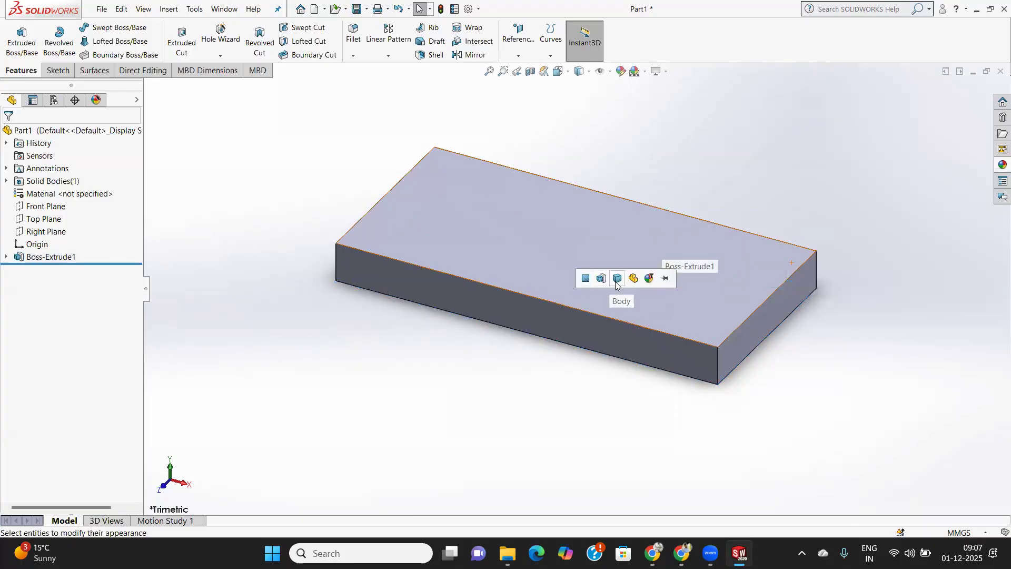
{"action": "left_click", "coordinate": [582, 280]}
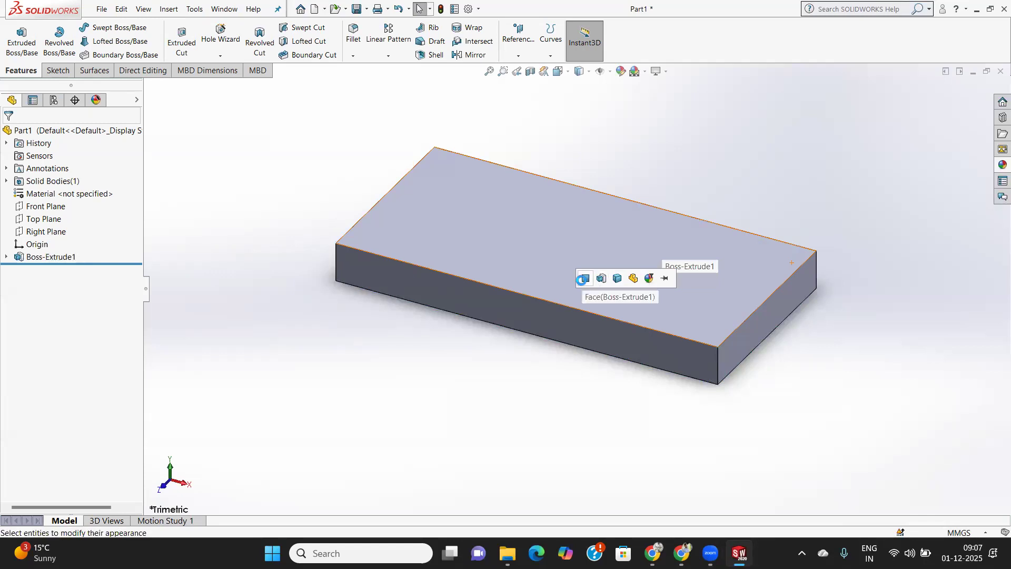
Recolor the plate's top face with the dark orange-brown swatch of the standard palette.
{"action": "left_click", "coordinate": [608, 265]}
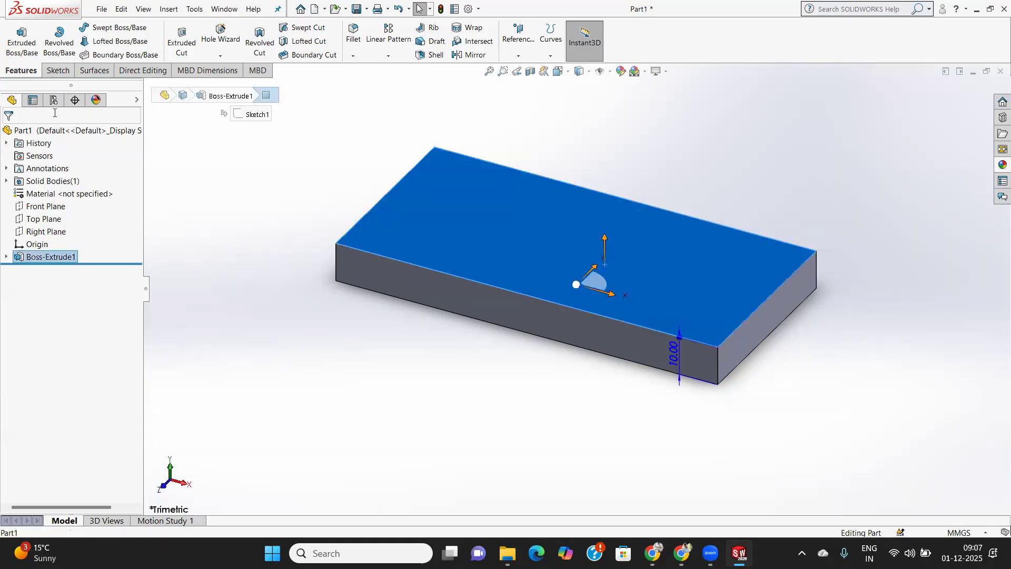
{"action": "left_click", "coordinate": [96, 101]}
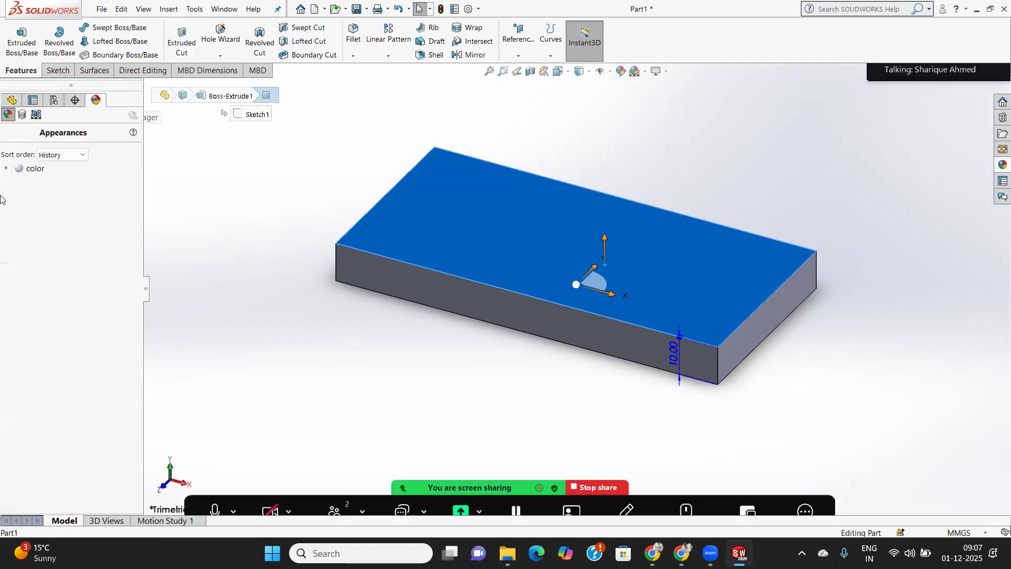
{"action": "left_click", "coordinate": [35, 168]}
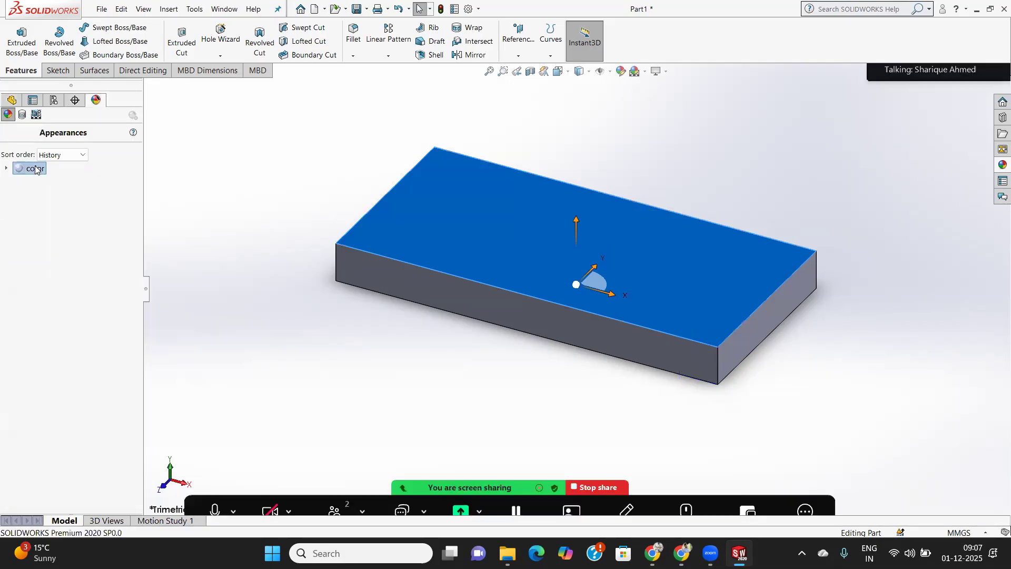
{"action": "double_click", "coordinate": [36, 166]}
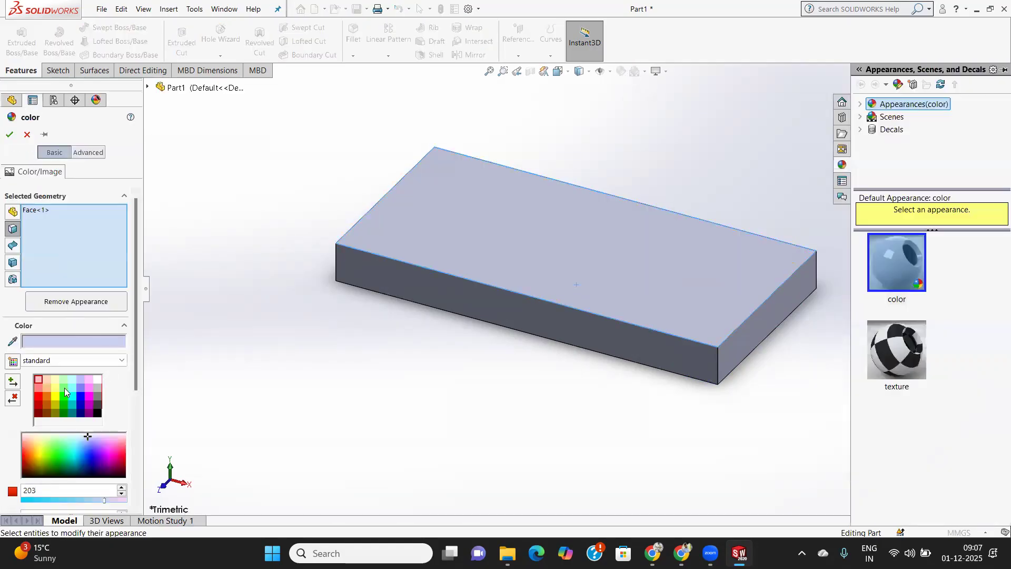
{"action": "left_click", "coordinate": [70, 394]}
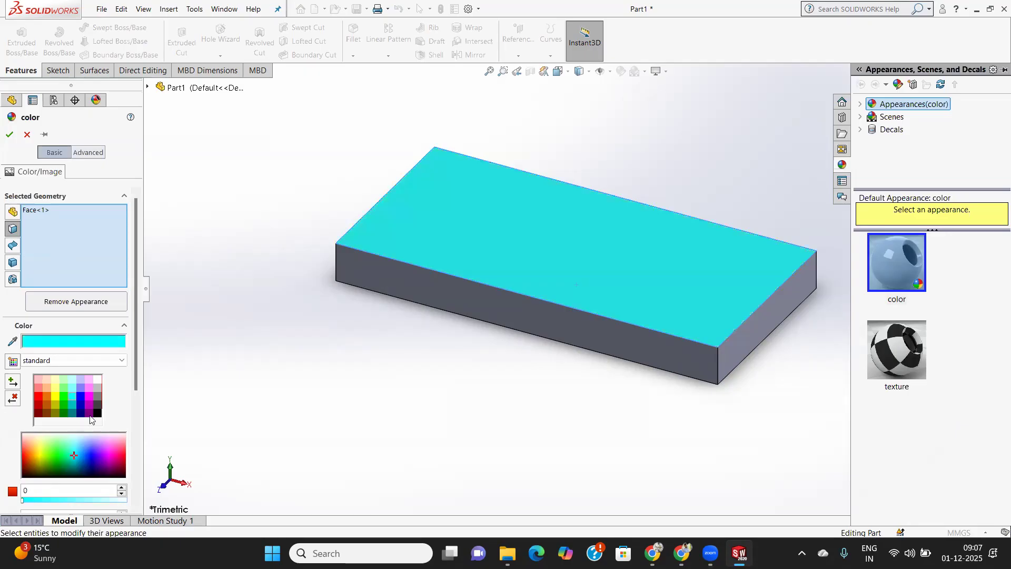
{"action": "left_click", "coordinate": [48, 405]}
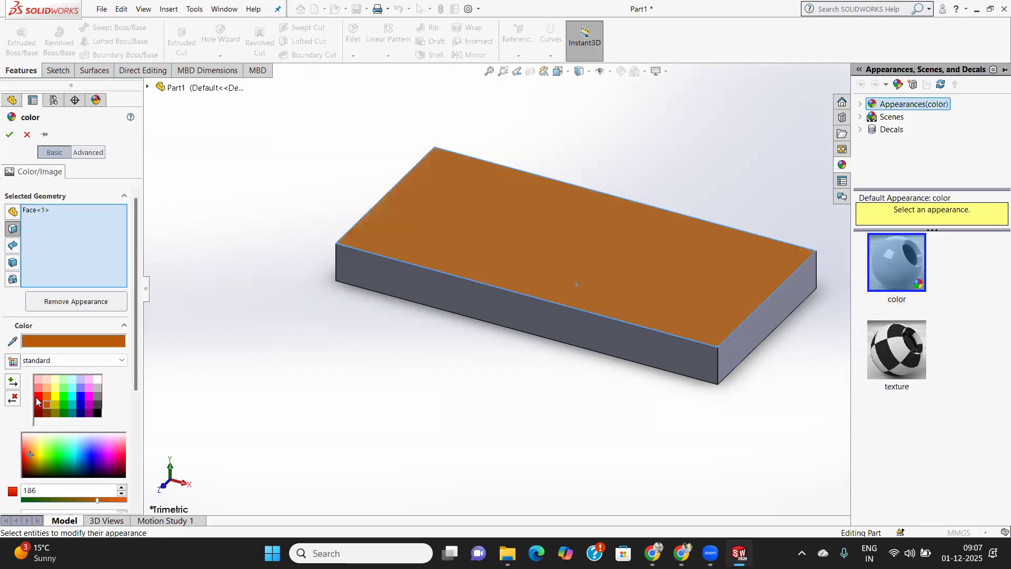
{"action": "left_click", "coordinate": [10, 135]}
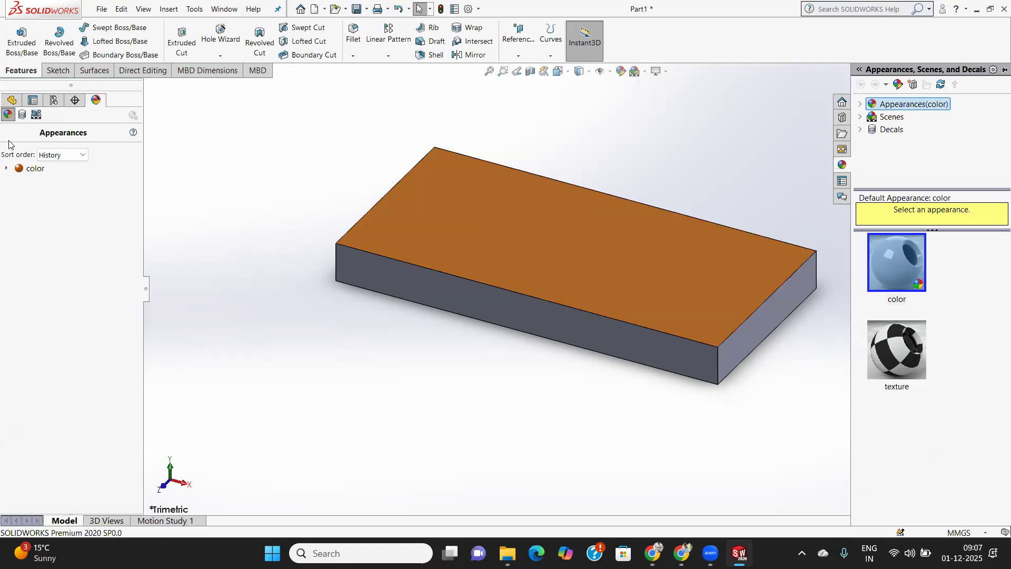
Delete the plate's Boss-Extrude1 feature and its rectangle sketch, Sketch1.
{"action": "left_click", "coordinate": [11, 100]}
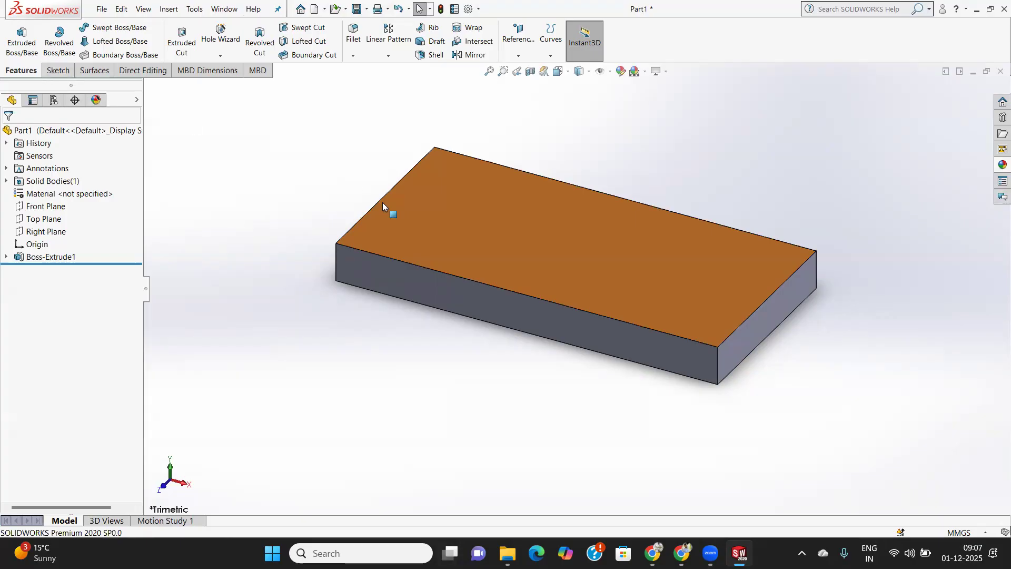
{"action": "right_click", "coordinate": [50, 258]}
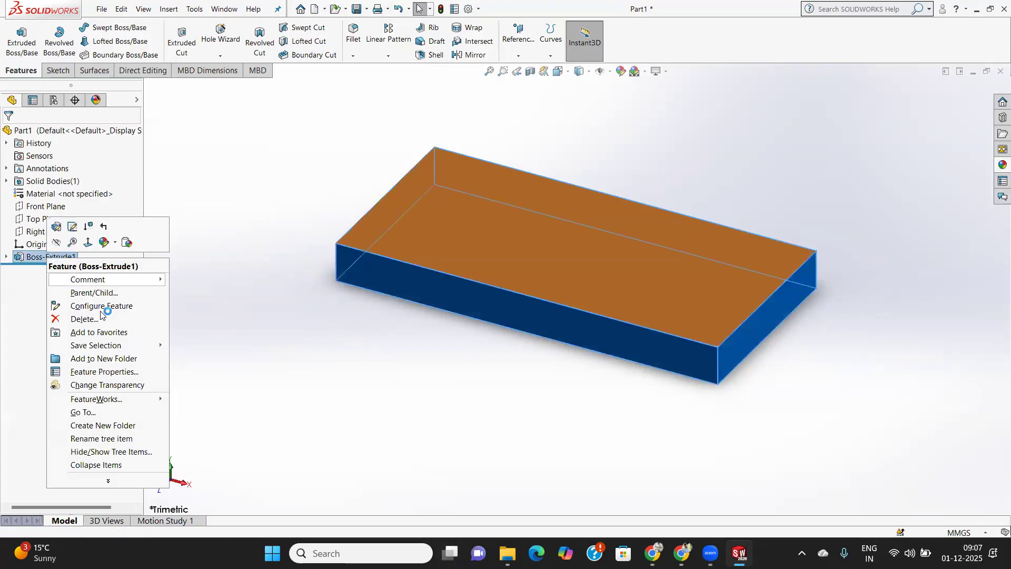
{"action": "left_click", "coordinate": [84, 319]}
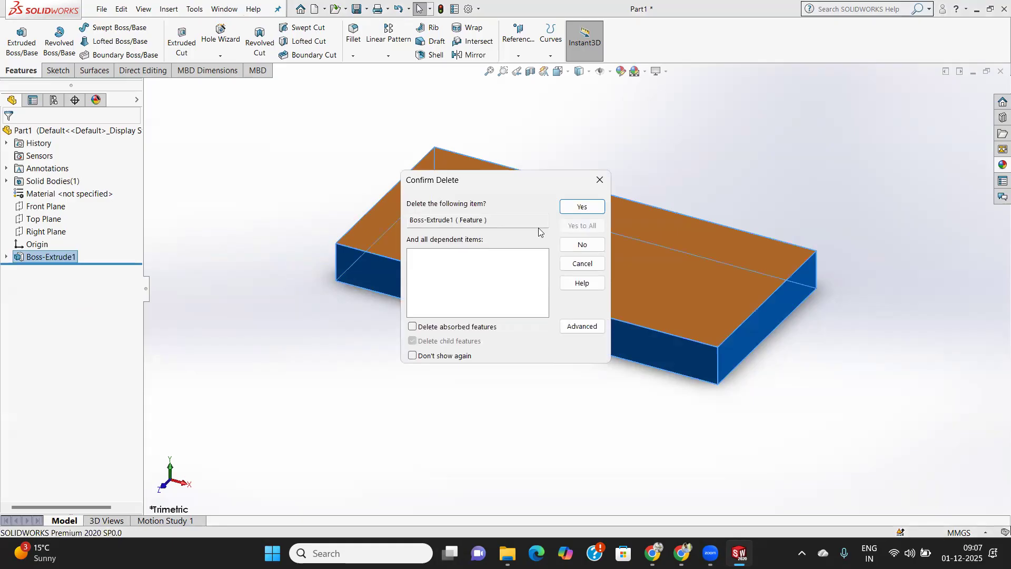
{"action": "left_click", "coordinate": [581, 207]}
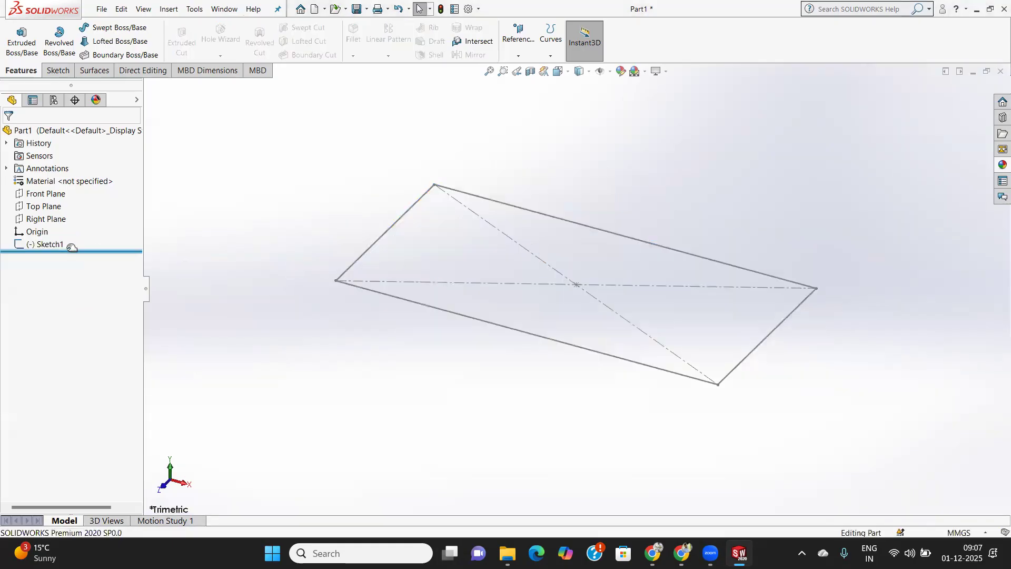
{"action": "right_click", "coordinate": [72, 251]}
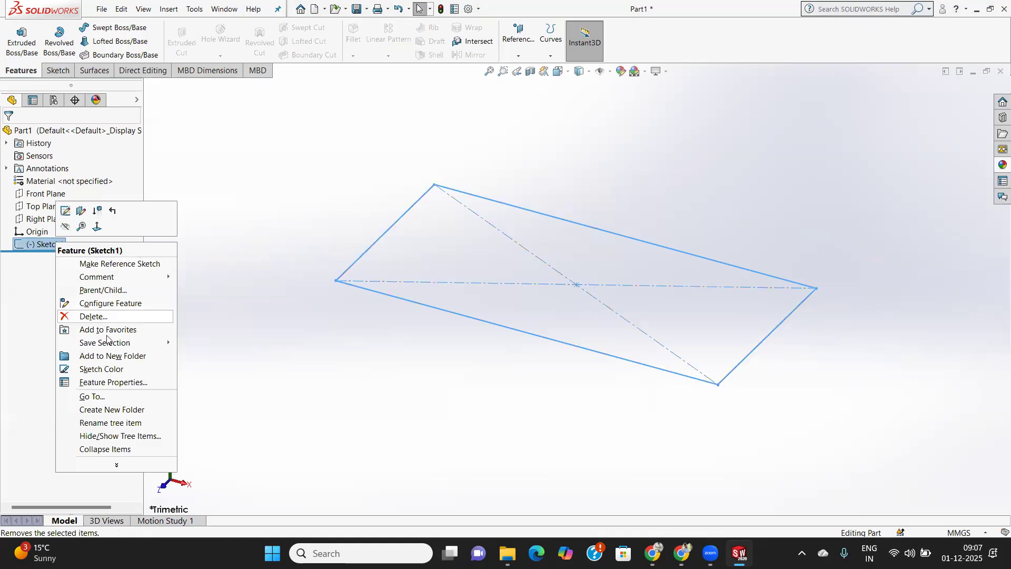
{"action": "left_click", "coordinate": [101, 316]}
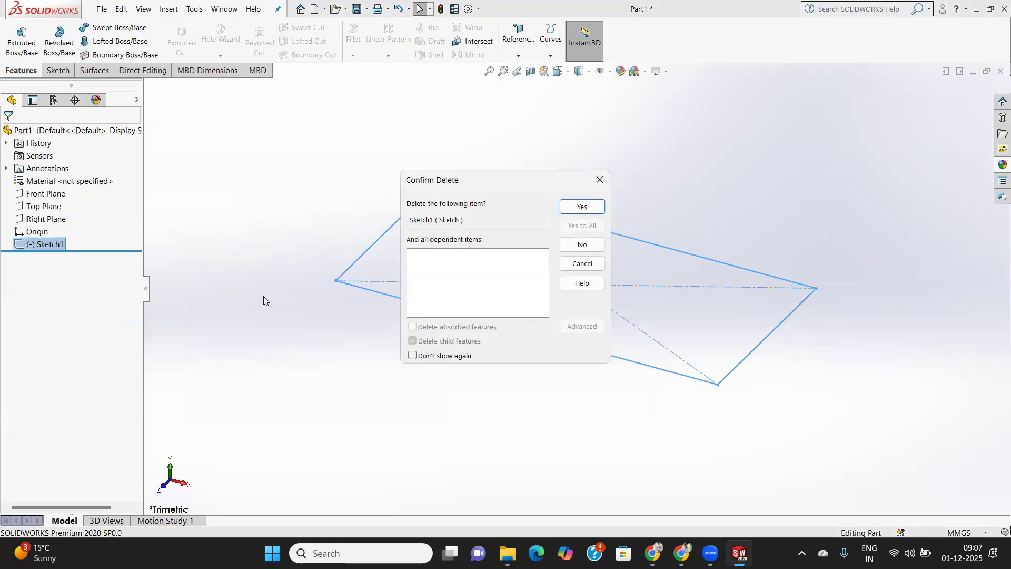
{"action": "left_click", "coordinate": [582, 207]}
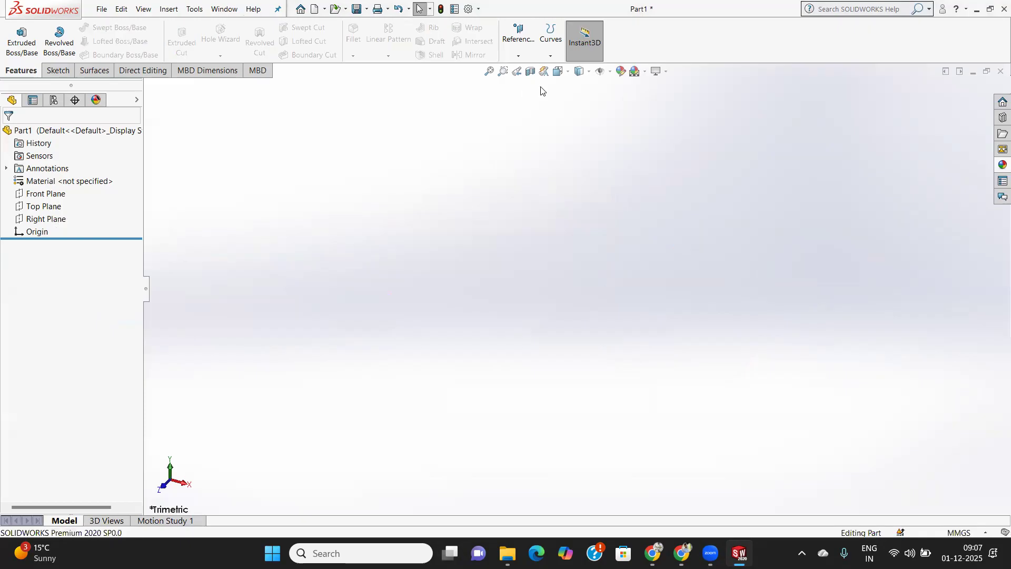
{"action": "left_click", "coordinate": [550, 57]}
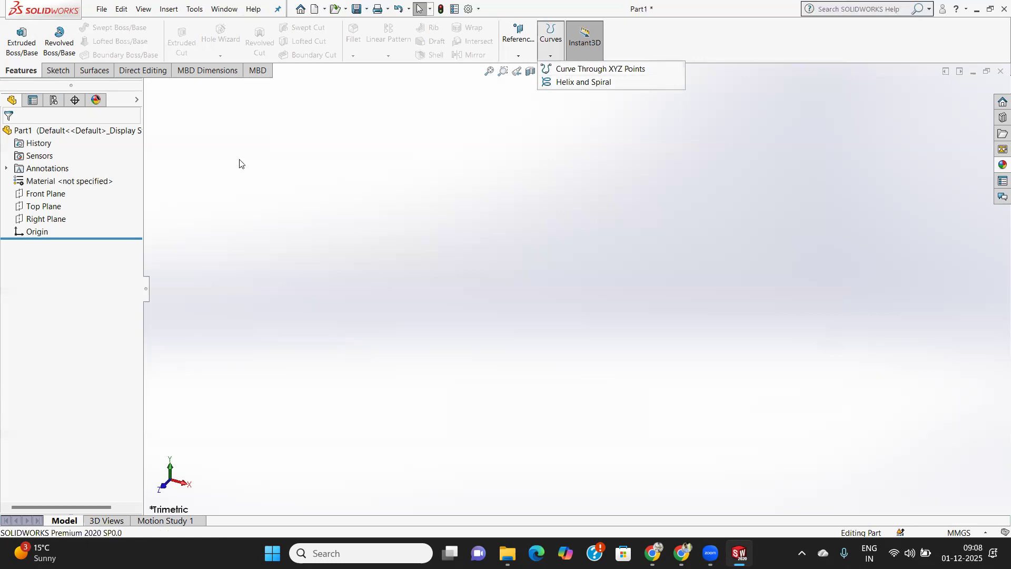
Sketch a circle of about 36 mm radius centered on the origin in a new Top Plane sketch.
{"action": "left_click", "coordinate": [45, 207]}
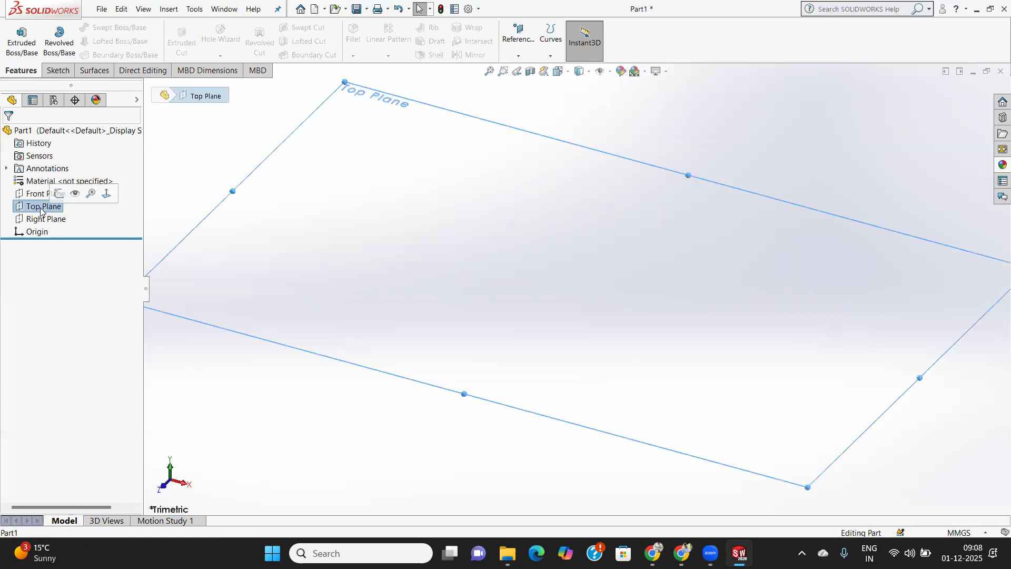
{"action": "left_click", "coordinate": [58, 70]}
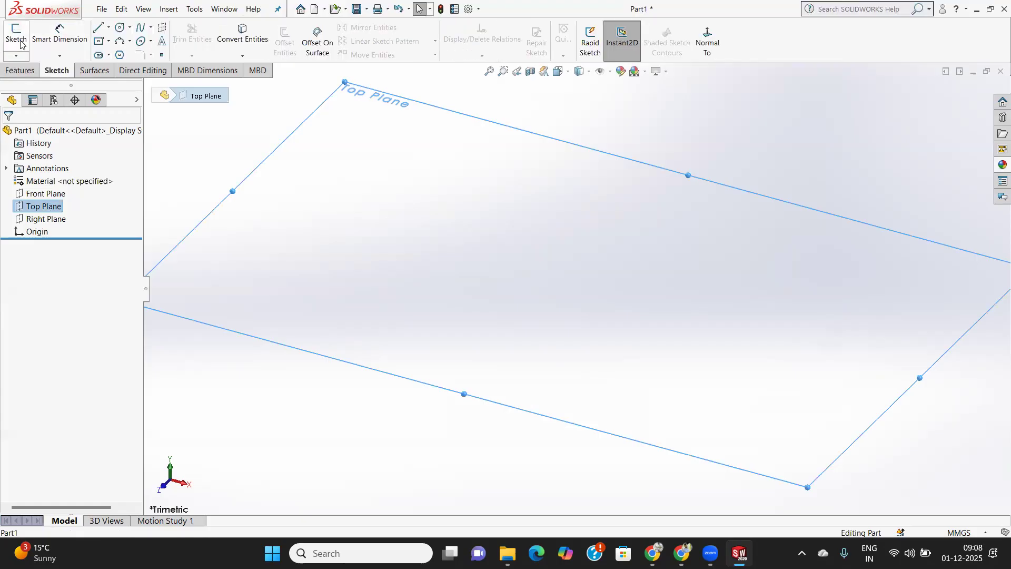
{"action": "left_click", "coordinate": [16, 36]}
{"action": "left_click", "coordinate": [120, 28]}
{"action": "left_click", "coordinate": [576, 289]}
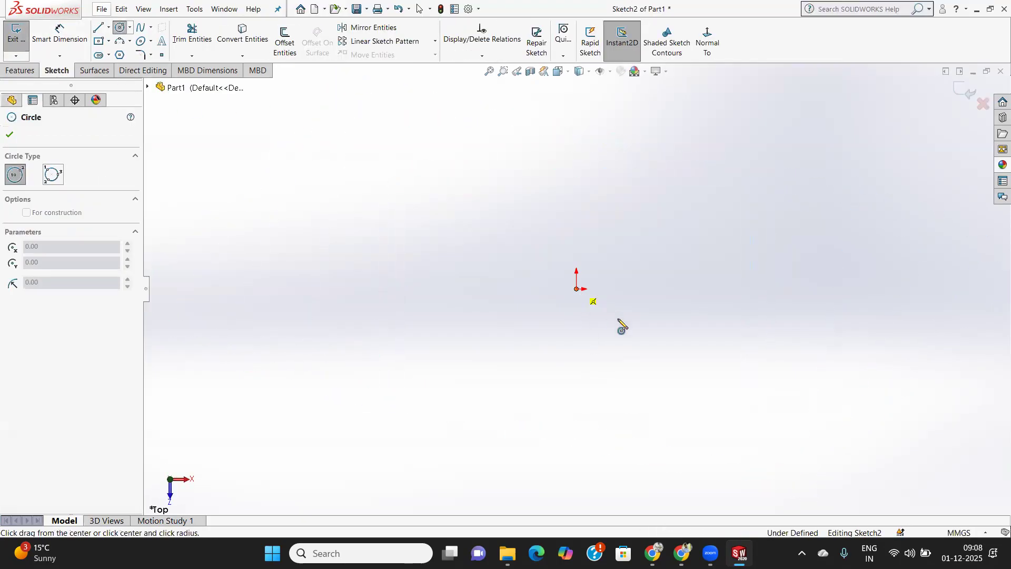
{"action": "left_click", "coordinate": [597, 356]}
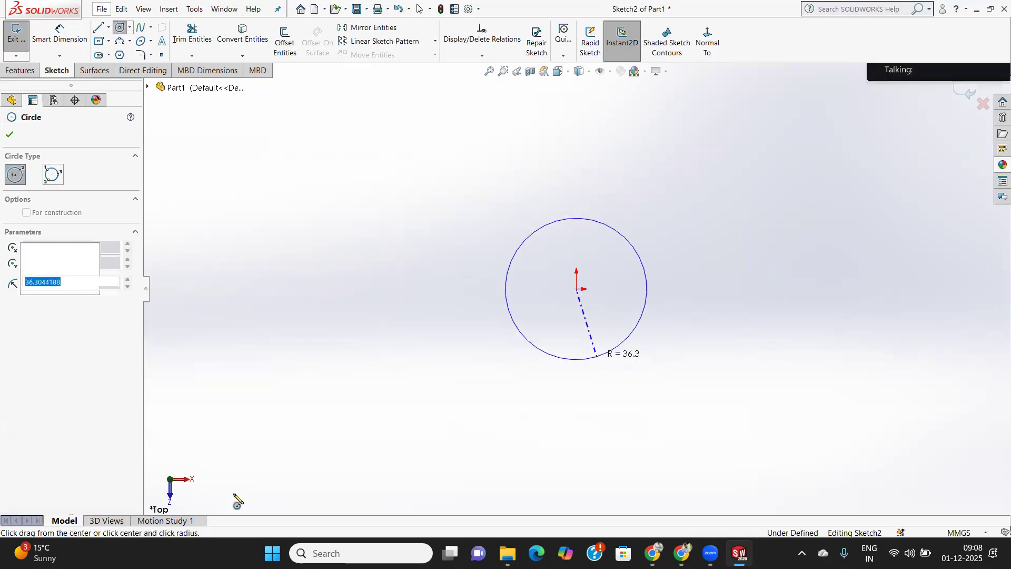
Dimension the circle's diameter as 50 mm and exit the sketch.
{"action": "left_click", "coordinate": [60, 35]}
{"action": "left_click", "coordinate": [509, 307]}
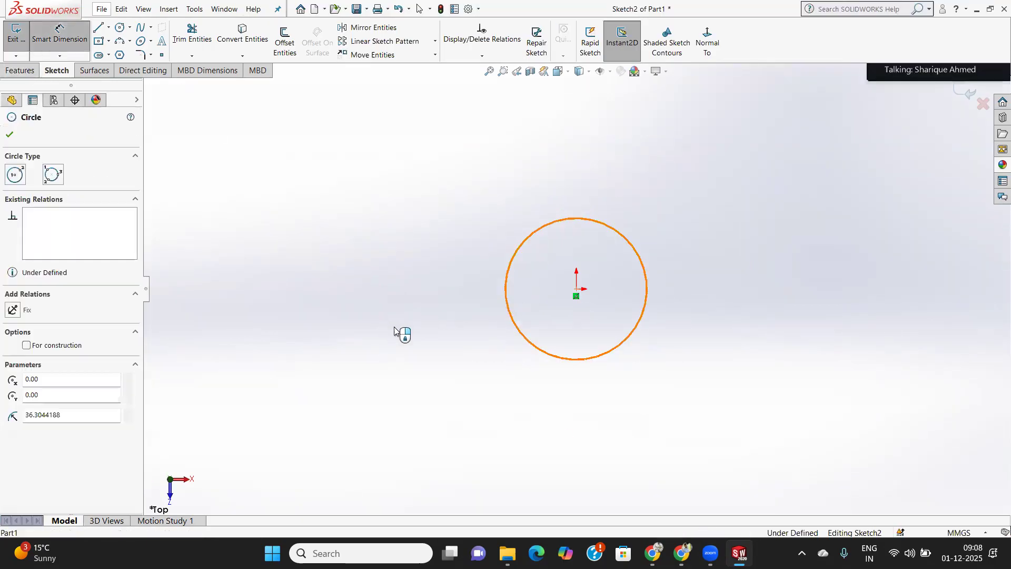
{"action": "left_click", "coordinate": [403, 331]}
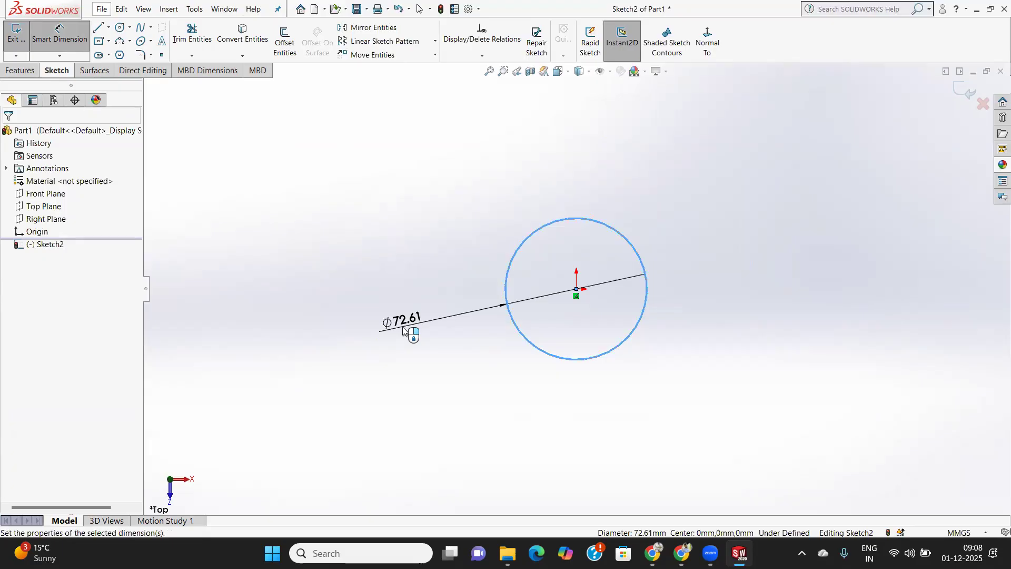
{"action": "type", "text": "50"}
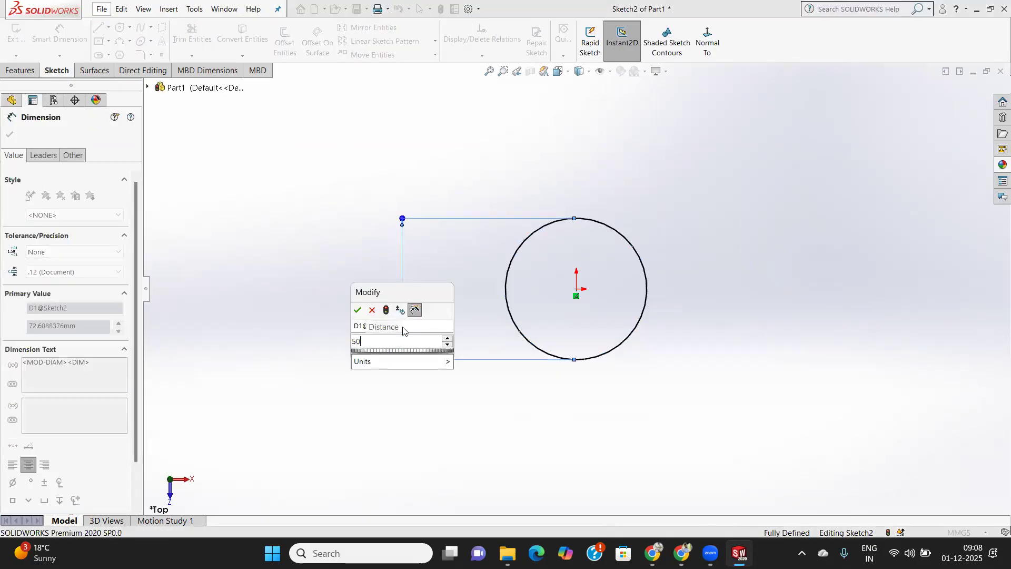
{"action": "key", "text": "Return"}
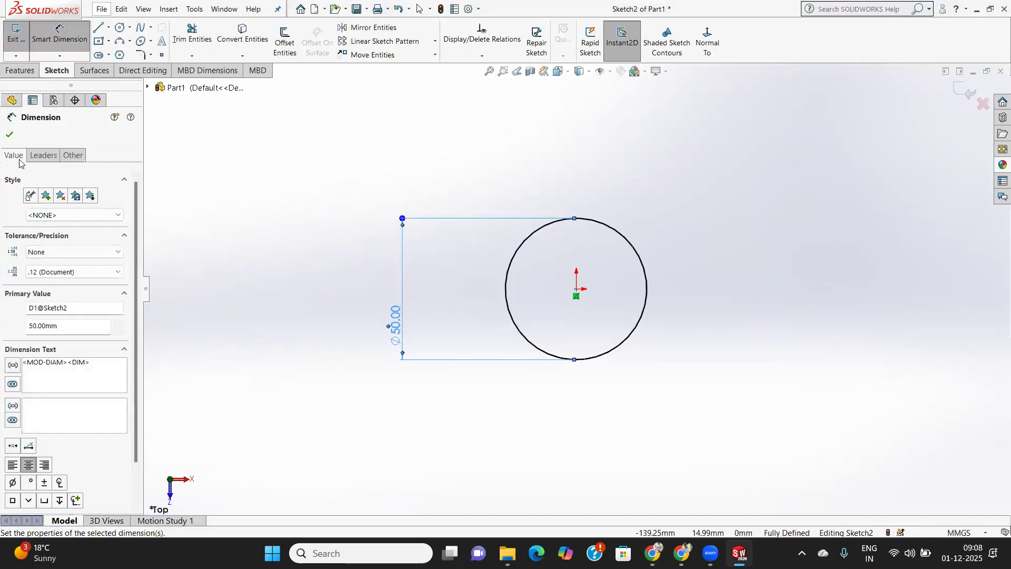
{"action": "left_click", "coordinate": [9, 134]}
{"action": "left_click", "coordinate": [16, 33]}
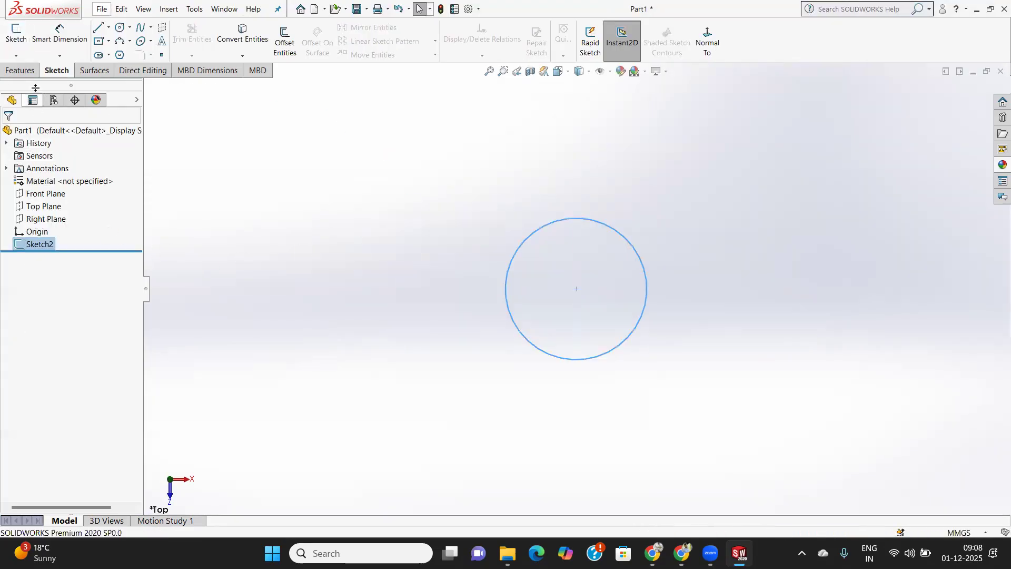
{"action": "left_click", "coordinate": [20, 70]}
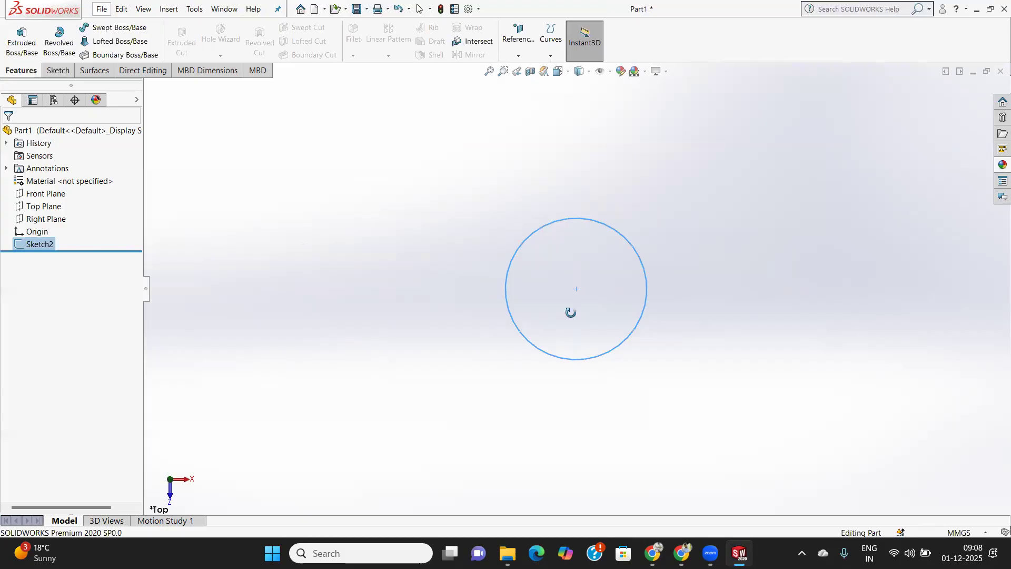
{"action": "middle_click_drag", "start_coordinate": [577, 228], "coordinate": [583, 152]}
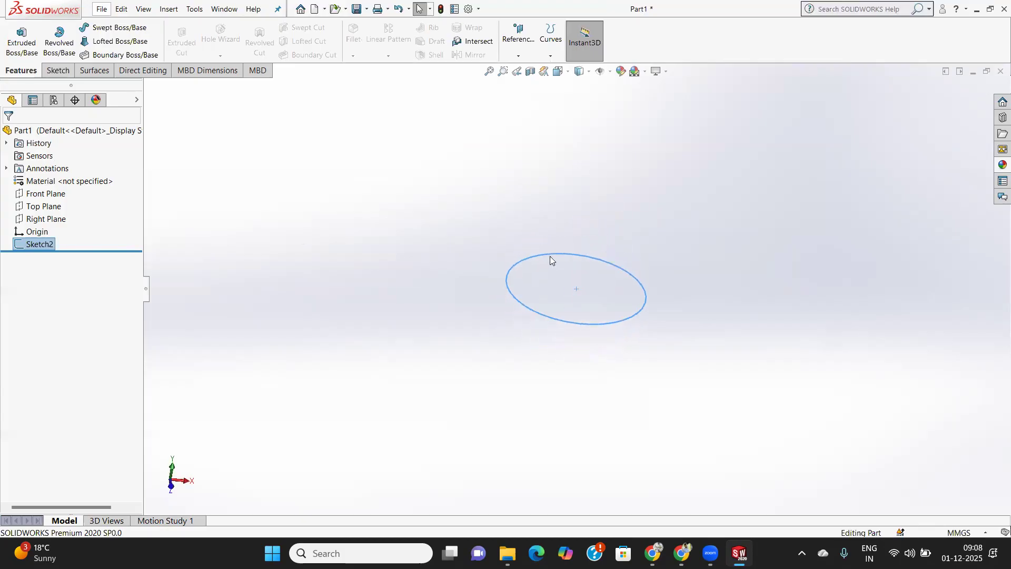
{"action": "left_click", "coordinate": [551, 56]}
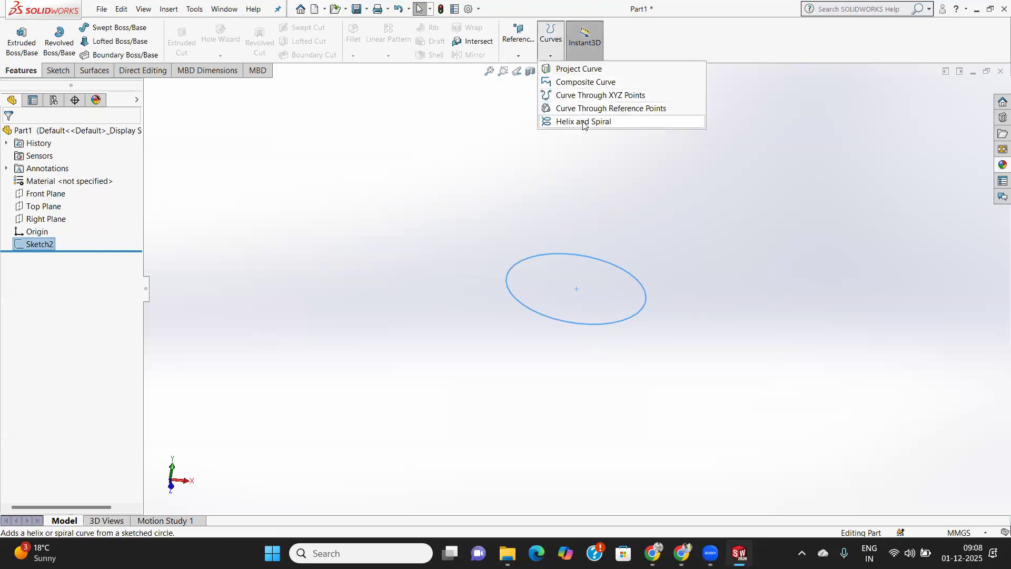
{"action": "left_click", "coordinate": [374, 162]}
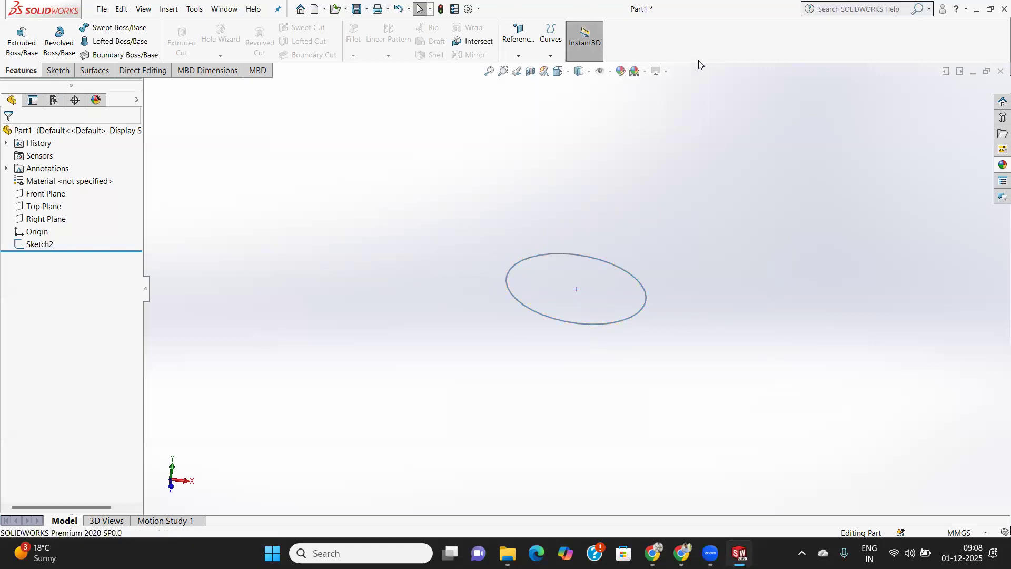
Turn on the display of the Front, Top and Right reference planes in the graphics area.
{"action": "left_click", "coordinate": [610, 72]}
{"action": "left_click", "coordinate": [615, 86]}
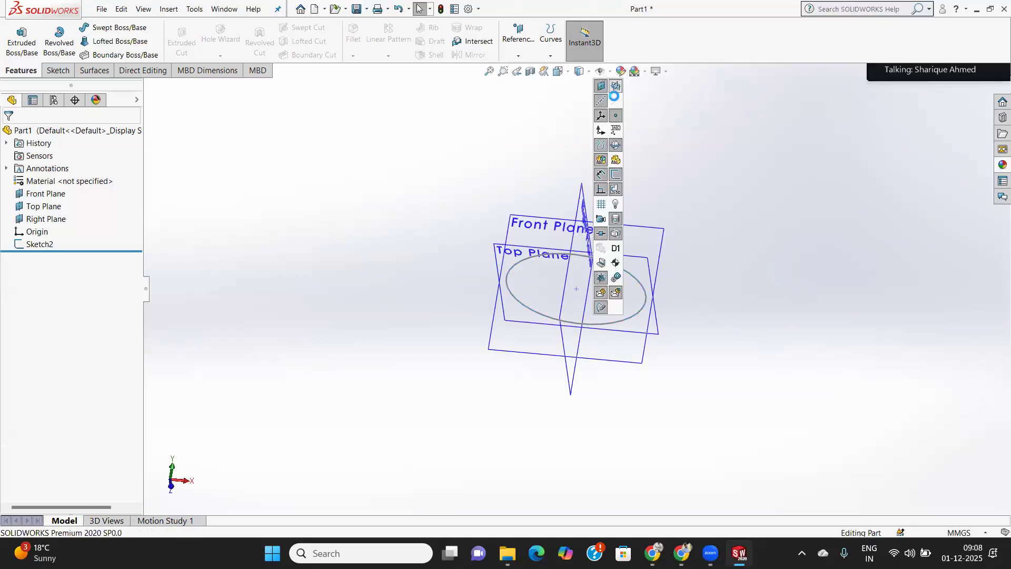
{"action": "left_click", "coordinate": [415, 166]}
{"action": "left_click", "coordinate": [551, 56]}
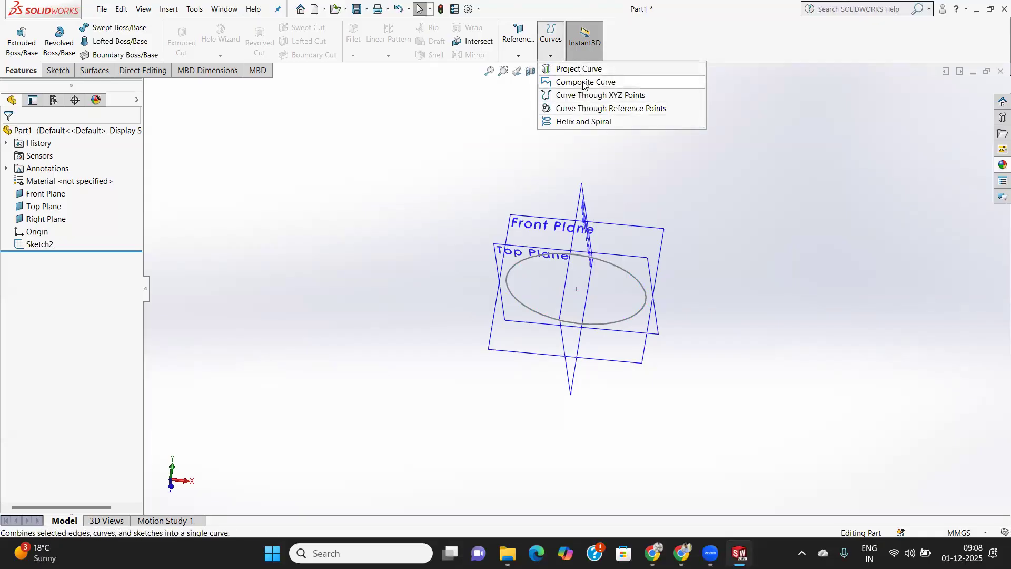
{"action": "left_click", "coordinate": [551, 55]}
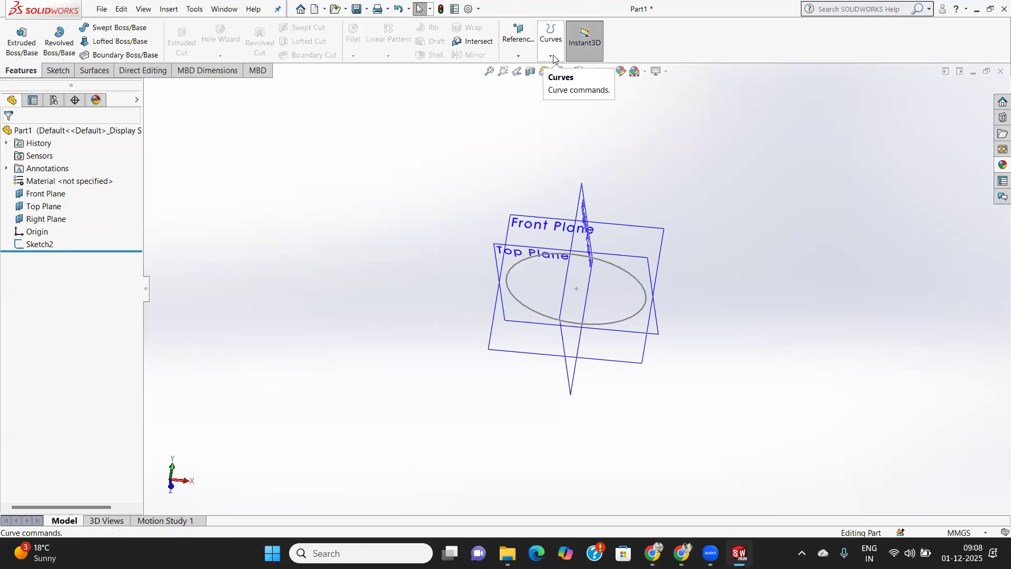
{"action": "left_click", "coordinate": [551, 55]}
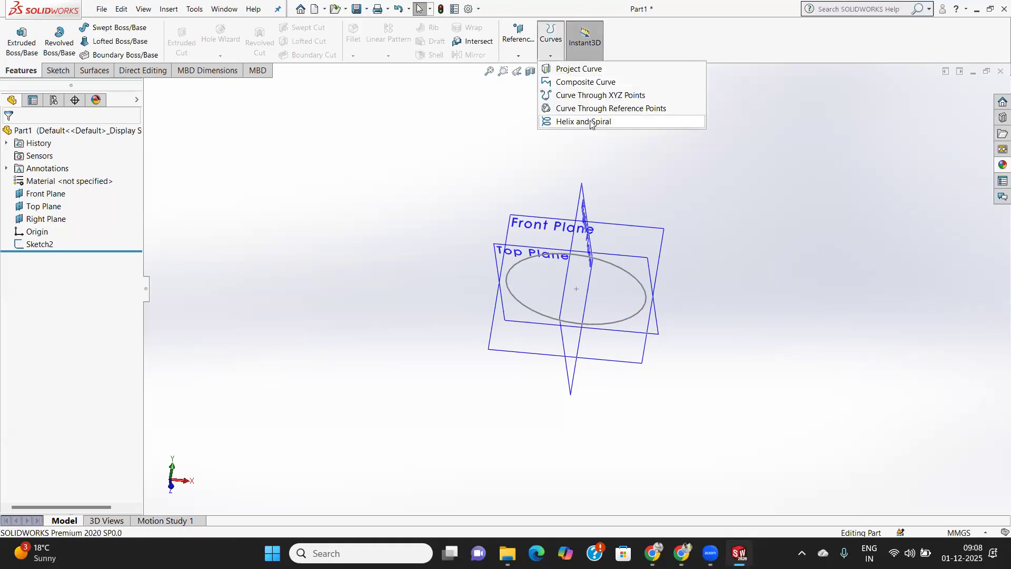
{"action": "left_click", "coordinate": [592, 123]}
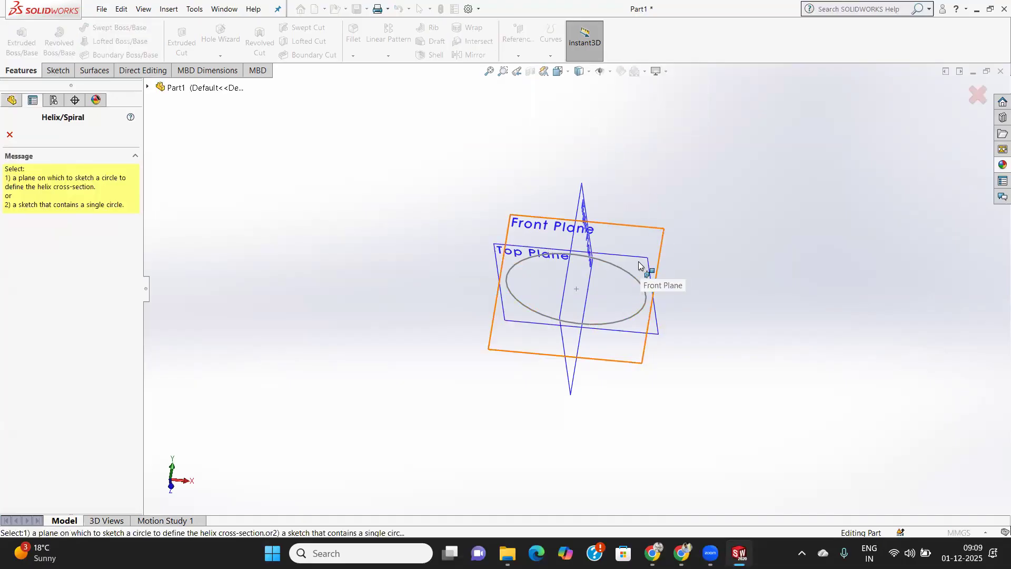
{"action": "middle_click_drag", "start_coordinate": [651, 289], "coordinate": [659, 244]}
{"action": "left_click", "coordinate": [658, 242]}
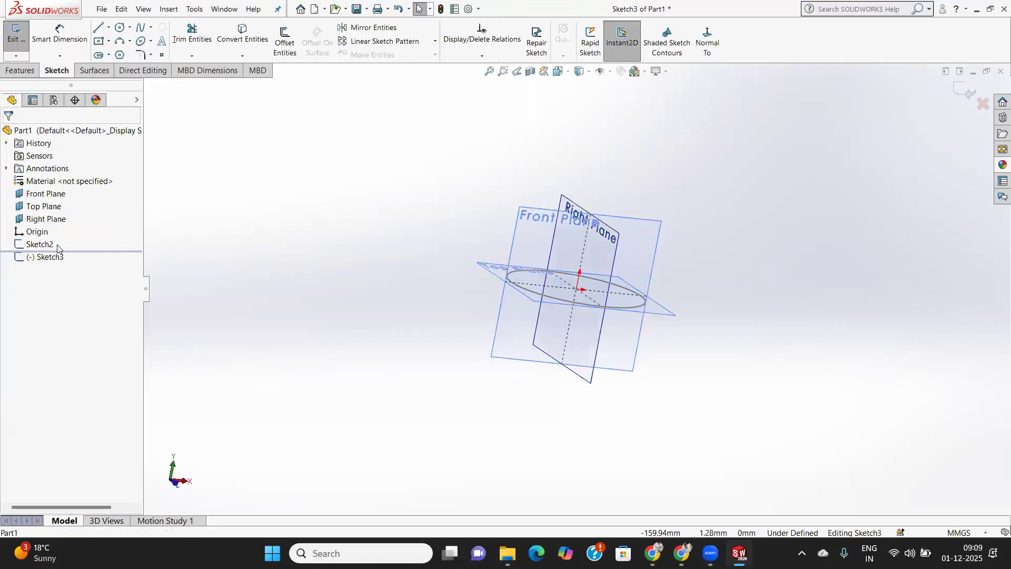
{"action": "middle_click_drag", "start_coordinate": [635, 296], "coordinate": [622, 348]}
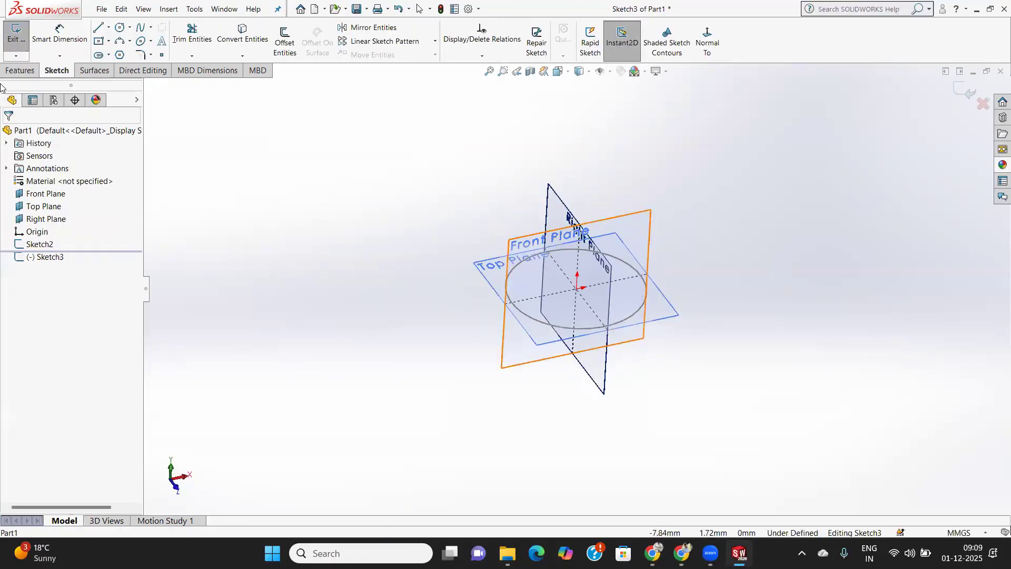
{"action": "left_click", "coordinate": [707, 42]}
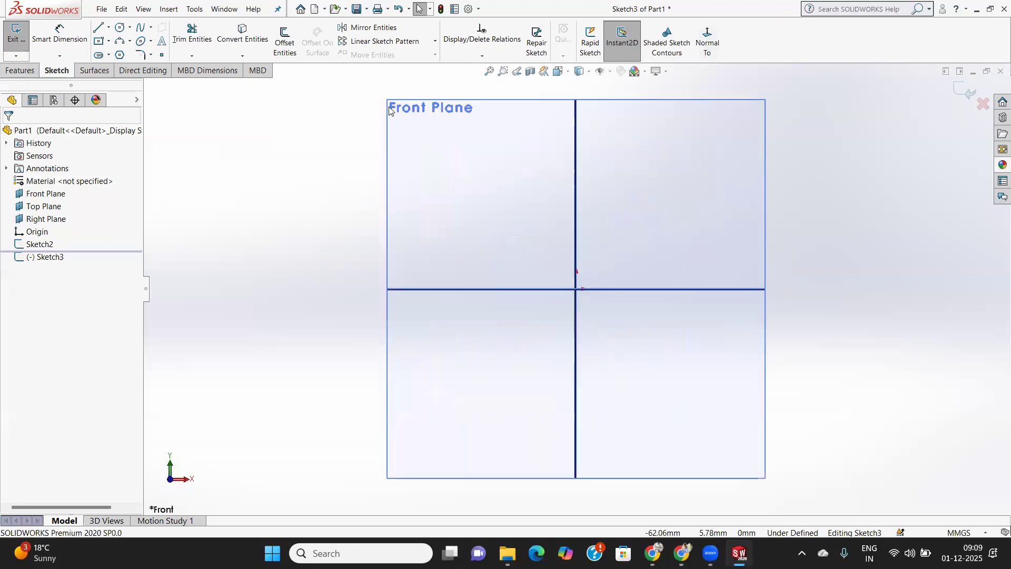
{"action": "left_click", "coordinate": [967, 93]}
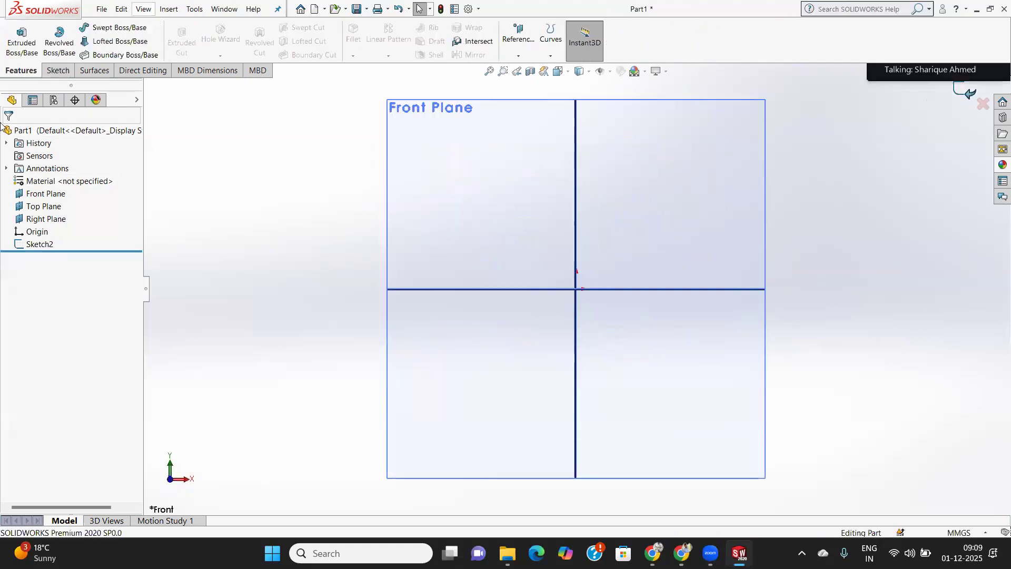
Start a Helix and Spiral curve from the 50 mm circle sketch on the Top Plane.
{"action": "left_click", "coordinate": [551, 56]}
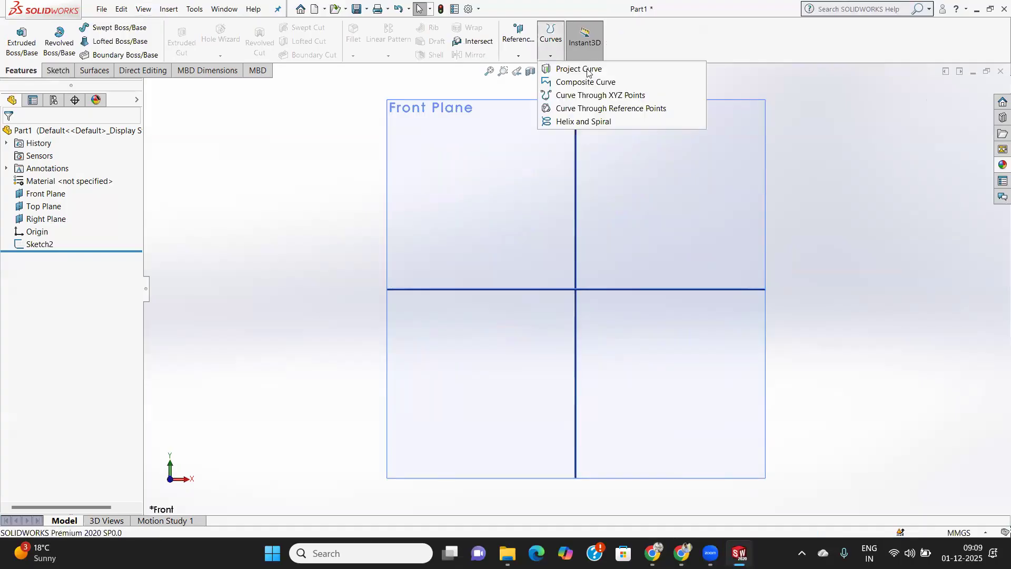
{"action": "left_click", "coordinate": [551, 56]}
{"action": "left_click", "coordinate": [576, 122]}
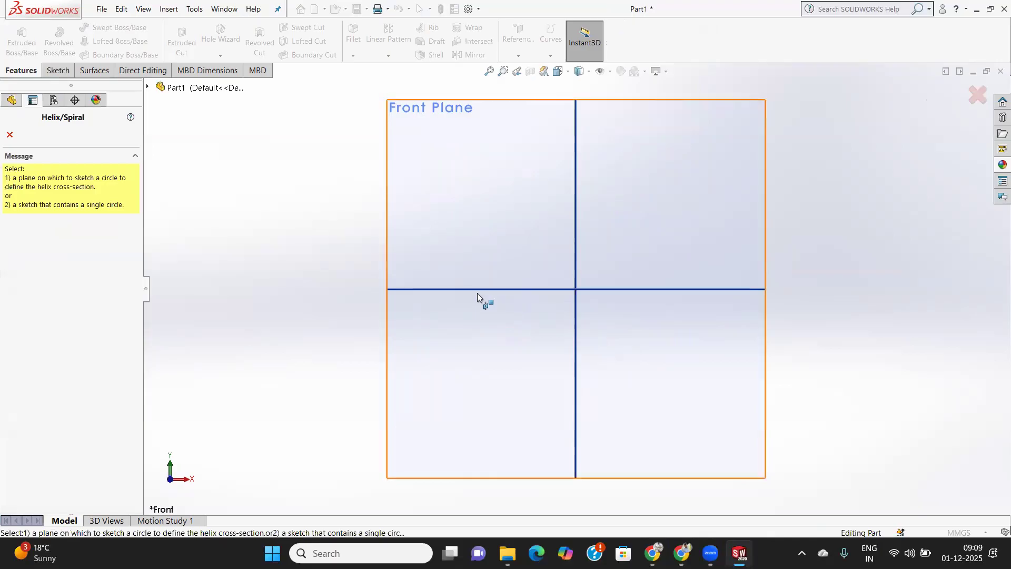
{"action": "left_click", "coordinate": [404, 289]}
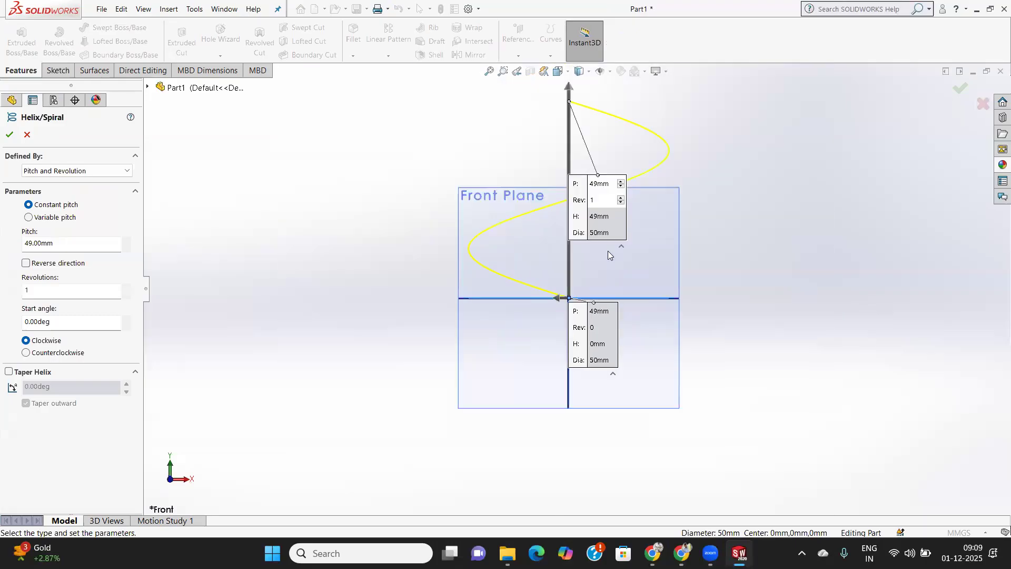
Set the helix's constant pitch to 20 mm.
{"action": "middle_click_drag", "start_coordinate": [599, 243], "coordinate": [575, 256]}
{"action": "middle_click_drag", "start_coordinate": [552, 256], "coordinate": [552, 258]}
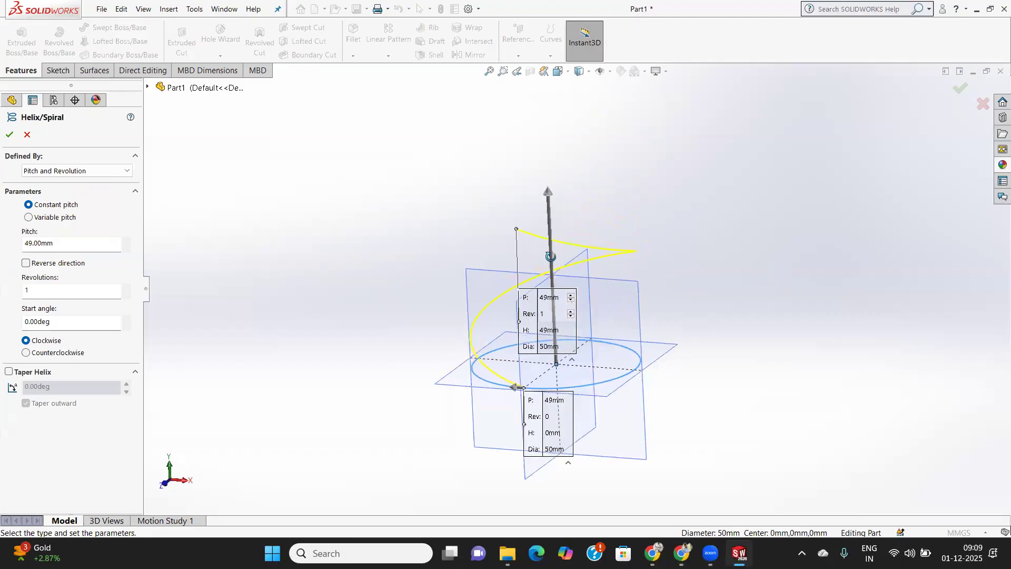
{"action": "middle_click_drag", "start_coordinate": [650, 280], "coordinate": [611, 276]}
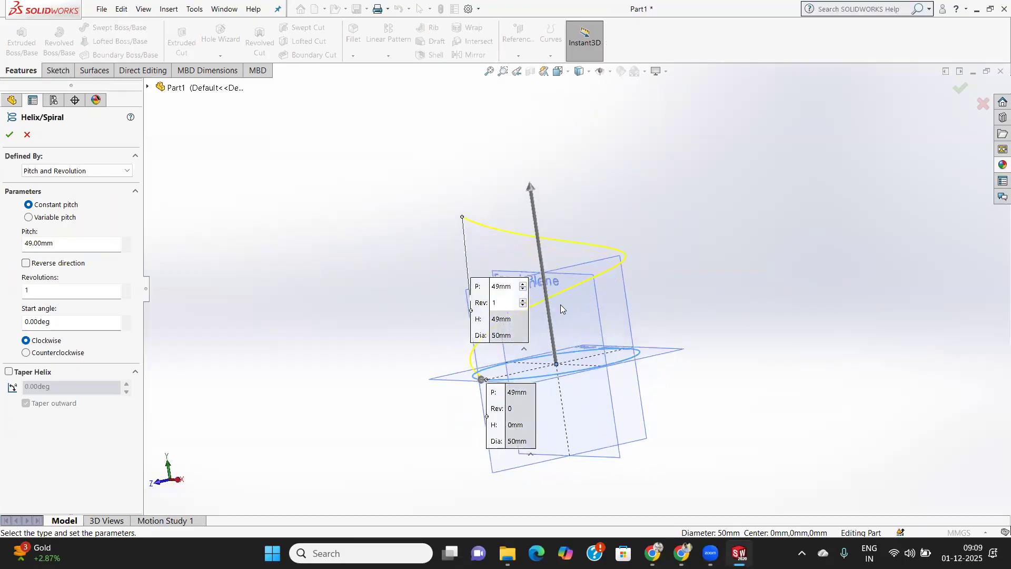
{"action": "middle_click_drag", "start_coordinate": [561, 304], "coordinate": [480, 421]}
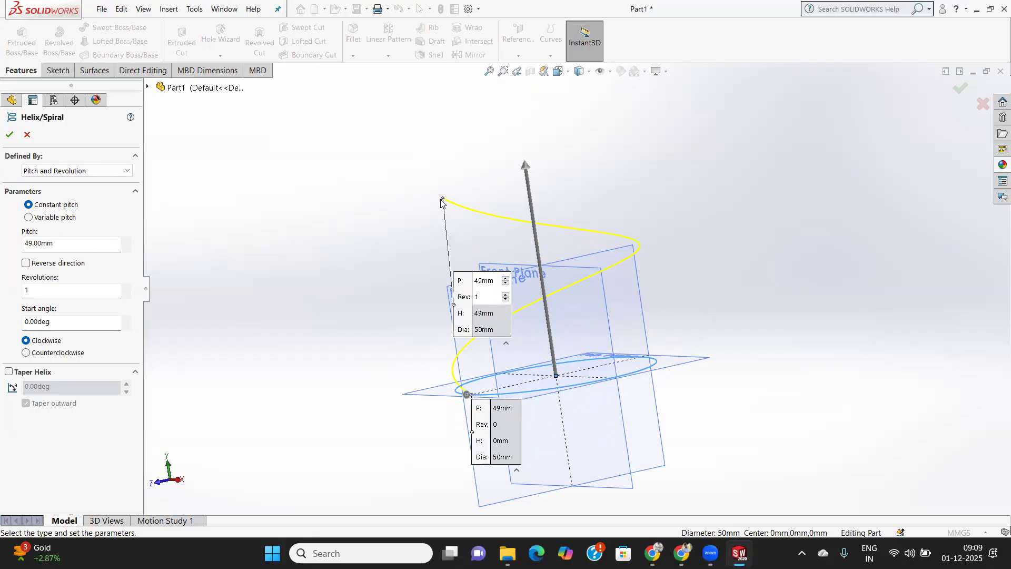
{"action": "scroll", "coordinate": [525, 341], "scroll_direction": "down", "scroll_amount": 1}
{"action": "middle_click_drag", "start_coordinate": [524, 341], "coordinate": [539, 313]}
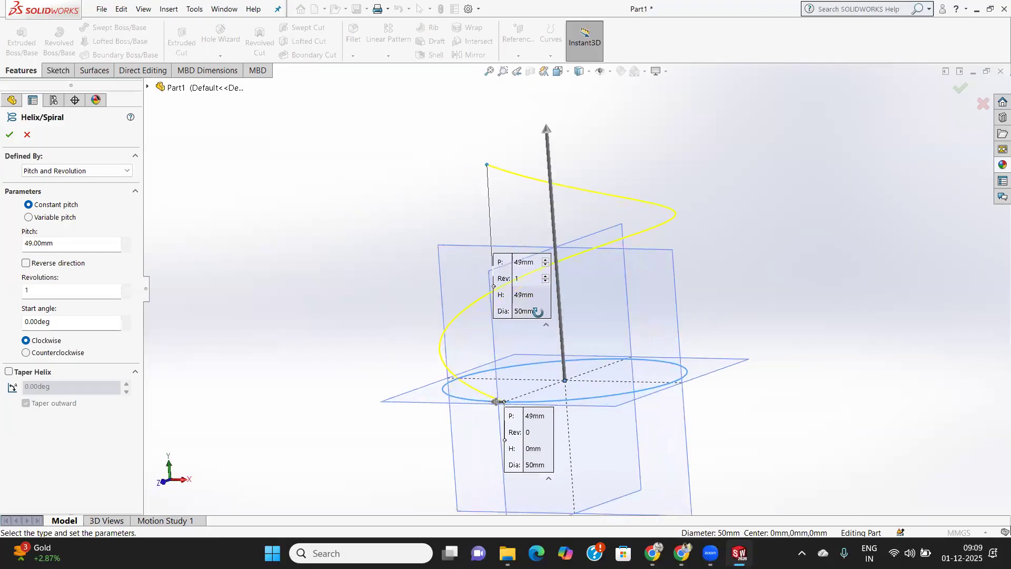
{"action": "left_click_drag", "start_coordinate": [74, 250], "coordinate": [5, 254]}
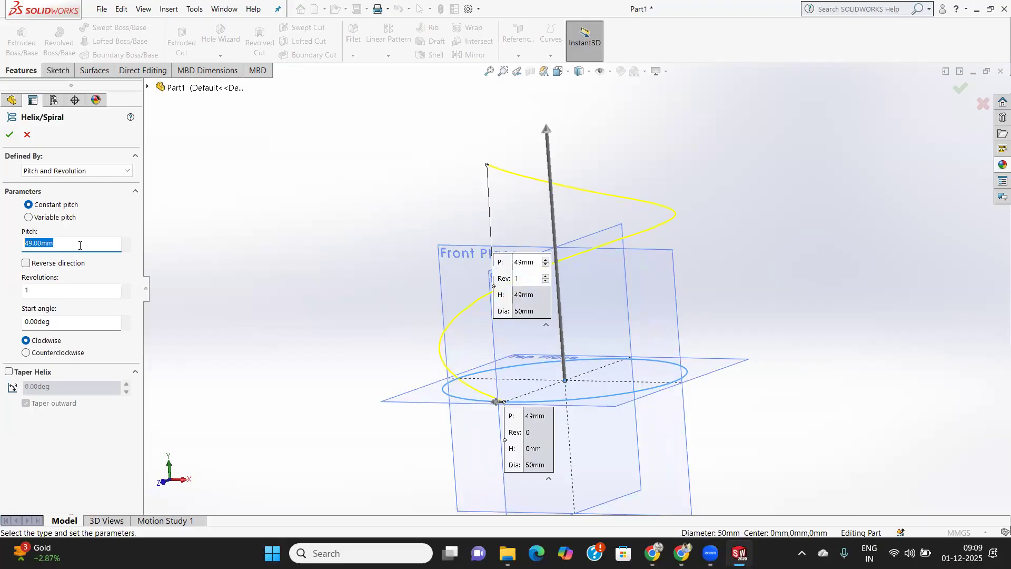
{"action": "type", "text": "20"}
{"action": "key", "text": "Return"}
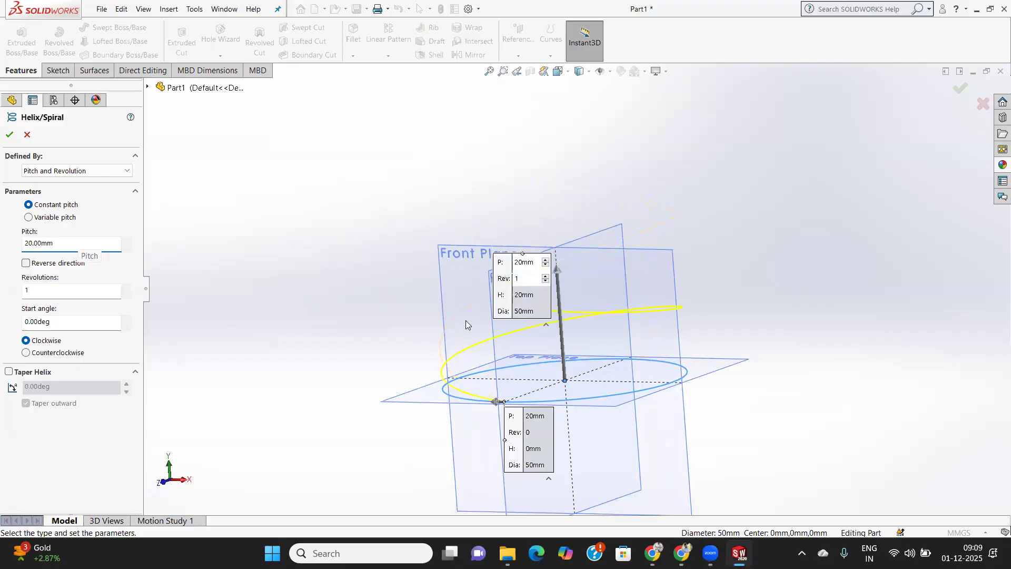
Try the helix with its direction reversed, restore the original direction, and look through the available helix definition types.
{"action": "middle_click_drag", "start_coordinate": [501, 357], "coordinate": [446, 347]}
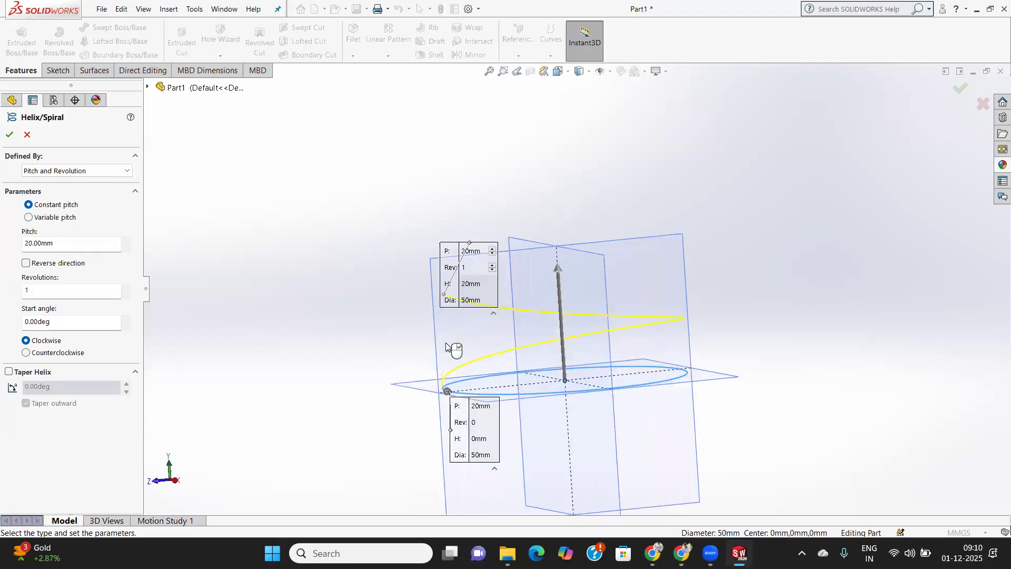
{"action": "scroll", "coordinate": [447, 347], "scroll_direction": "up", "scroll_amount": 1}
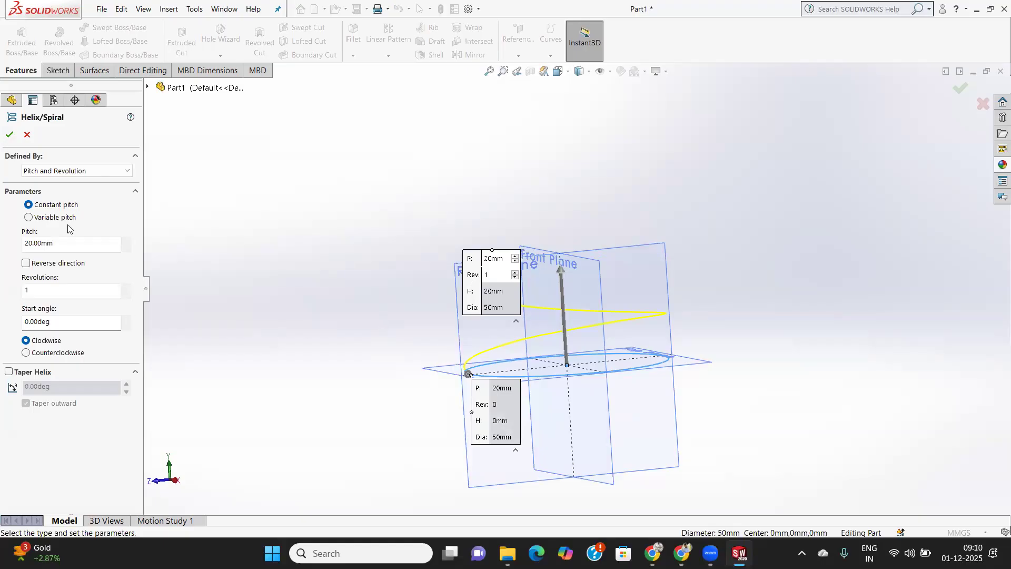
{"action": "left_click", "coordinate": [26, 263]}
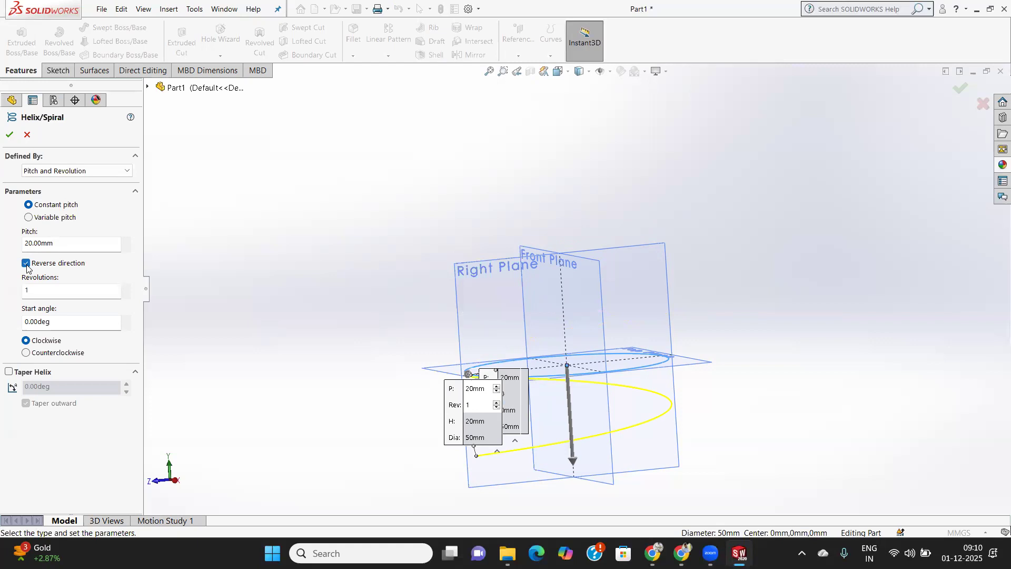
{"action": "left_click", "coordinate": [26, 263]}
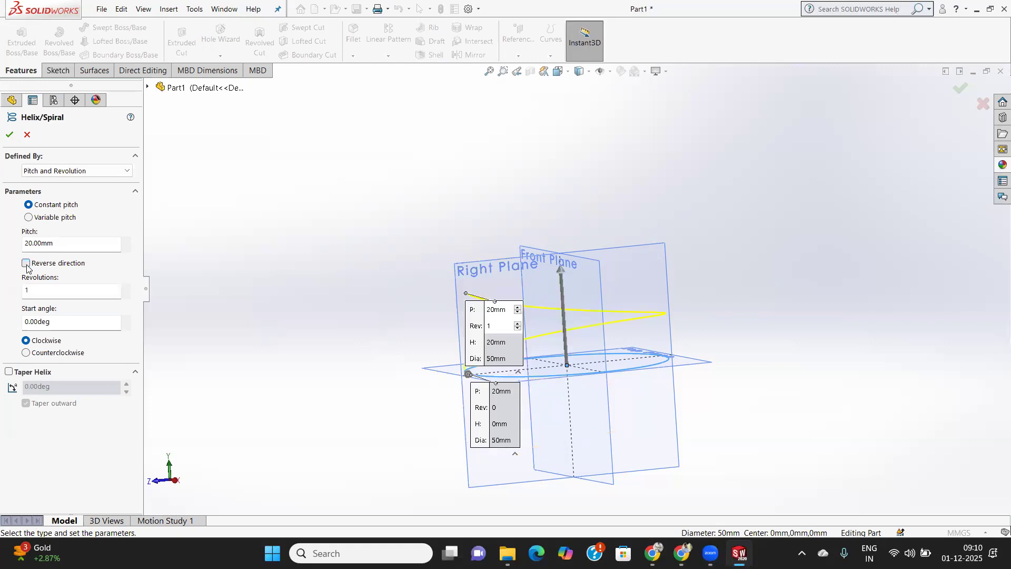
{"action": "left_click", "coordinate": [89, 171]}
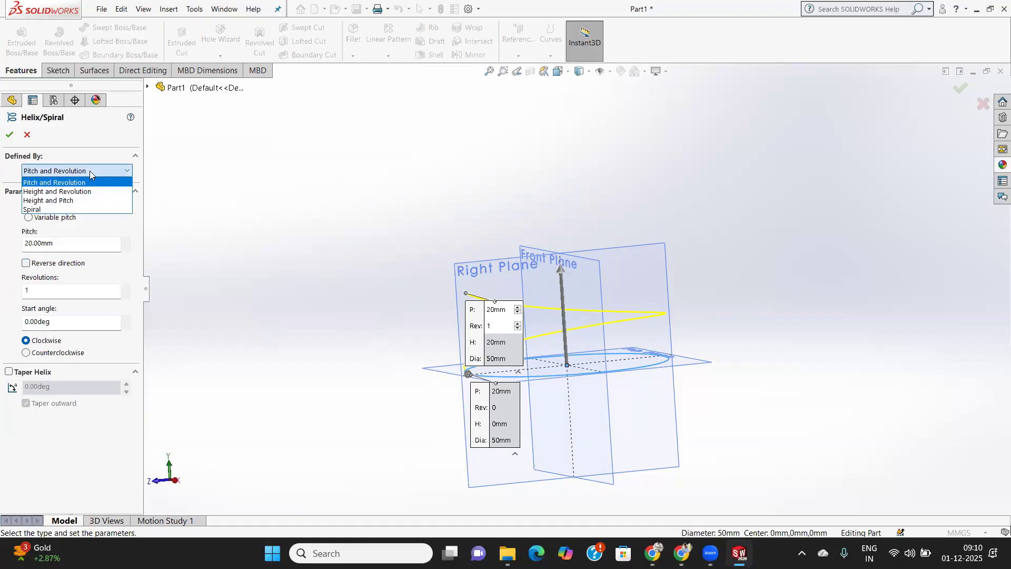
{"action": "left_click", "coordinate": [91, 172]}
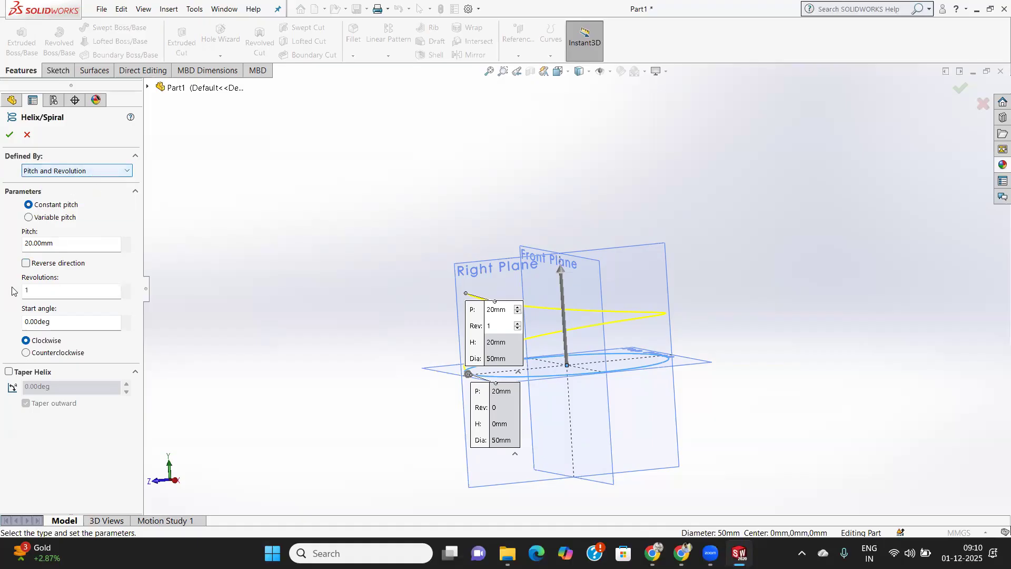
Set the helix to 10 revolutions and create the curve.
{"action": "double_click", "coordinate": [30, 291]}
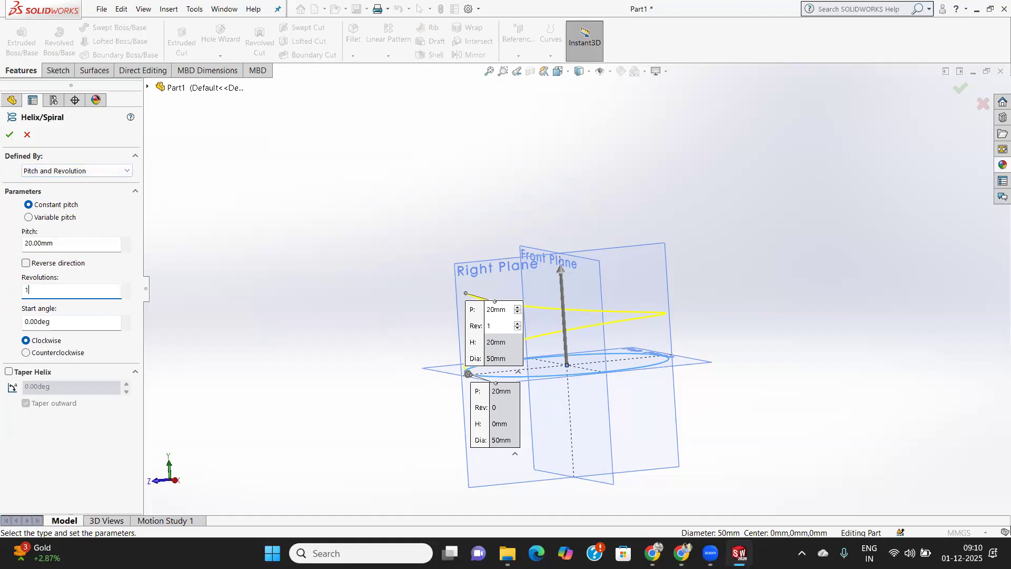
{"action": "type", "text": "0"}
{"action": "middle_click_drag", "start_coordinate": [656, 283], "coordinate": [560, 256]}
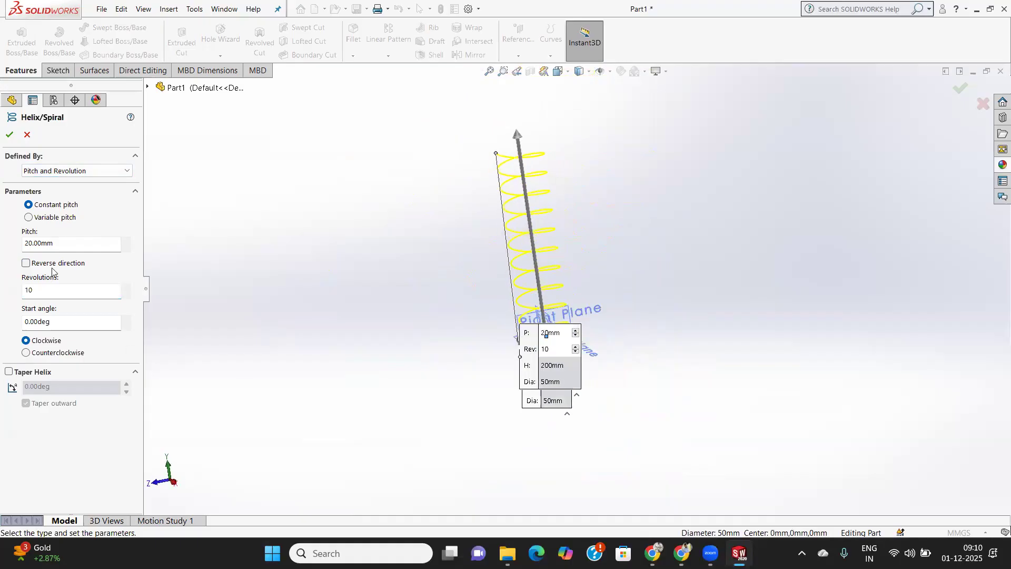
{"action": "left_click", "coordinate": [10, 136]}
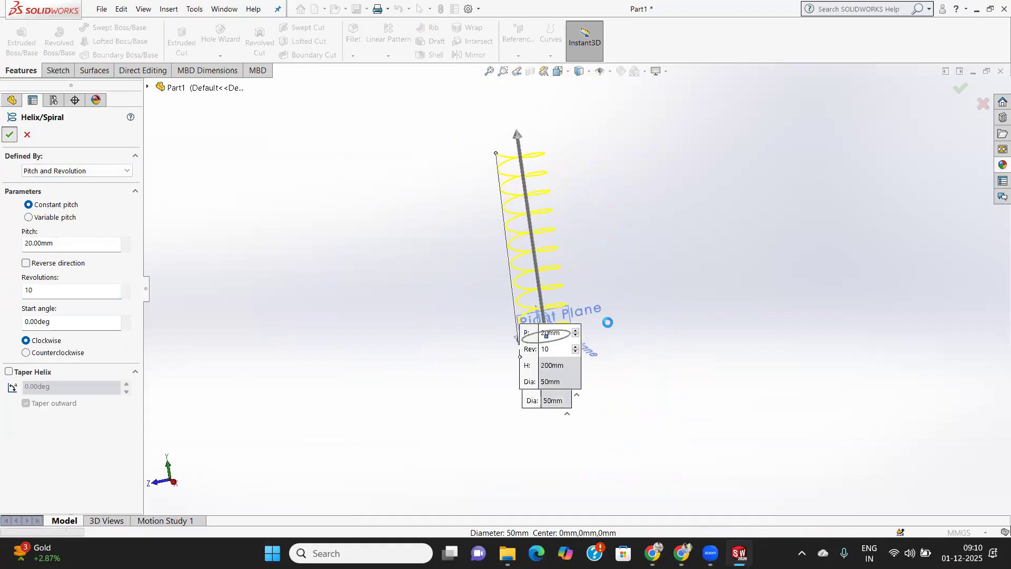
{"action": "middle_click_drag", "start_coordinate": [593, 309], "coordinate": [623, 311]}
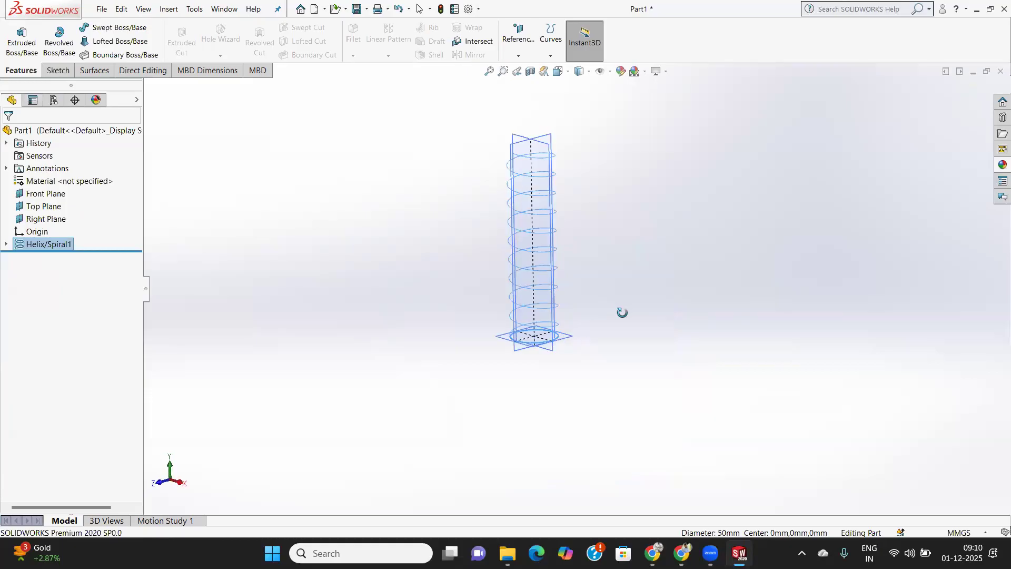
{"action": "scroll", "coordinate": [536, 341], "scroll_direction": "down", "scroll_amount": 6}
{"action": "scroll", "coordinate": [564, 269], "scroll_direction": "down", "scroll_amount": 2}
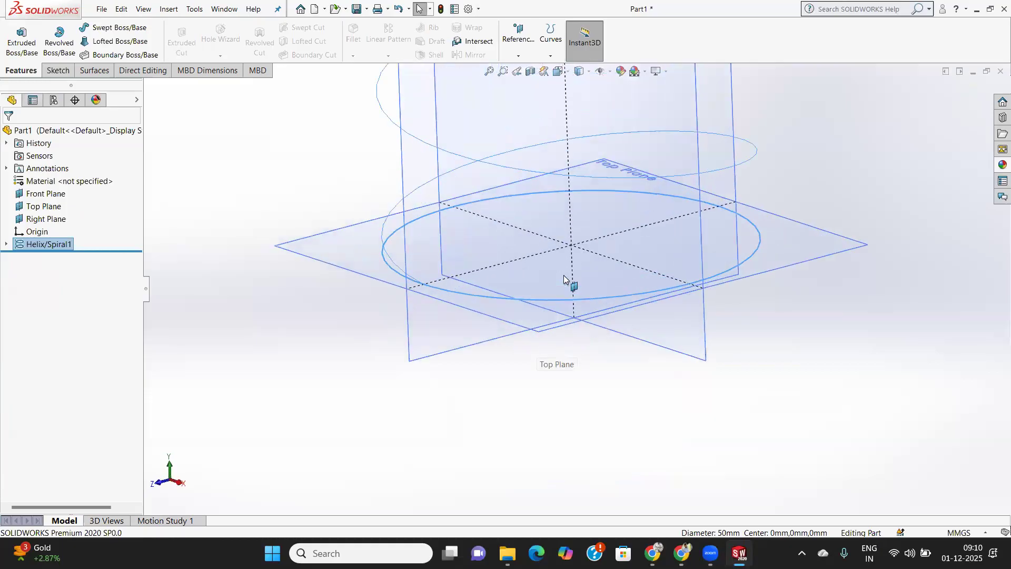
{"action": "scroll", "coordinate": [563, 279], "scroll_direction": "up", "scroll_amount": 2}
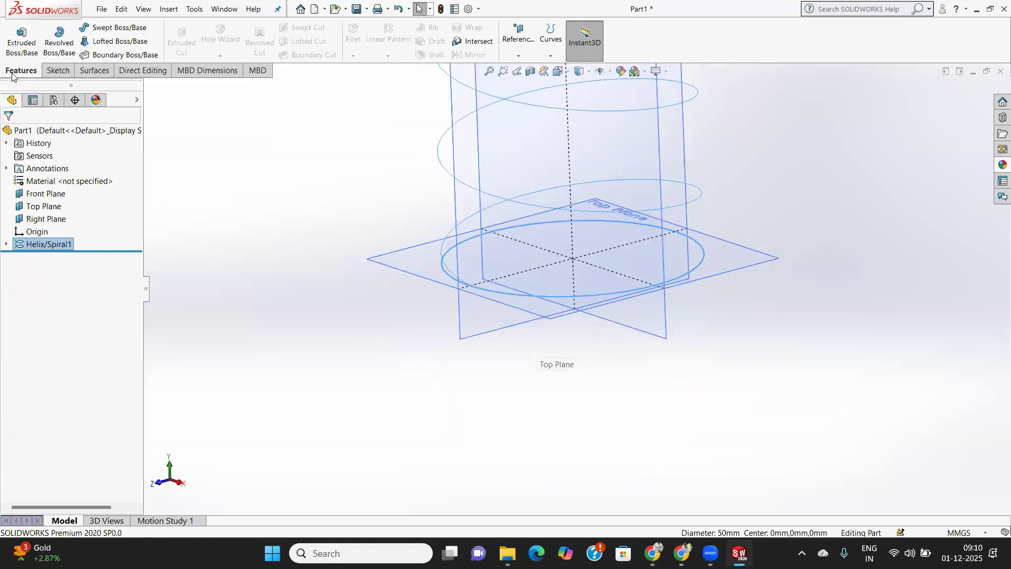
{"action": "left_click", "coordinate": [516, 58]}
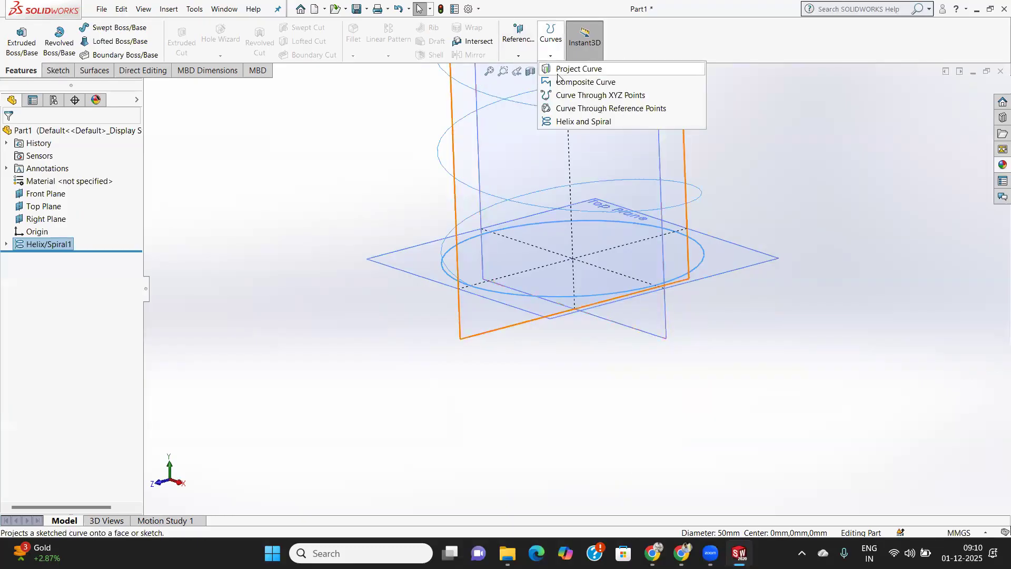
{"action": "left_click", "coordinate": [511, 56]}
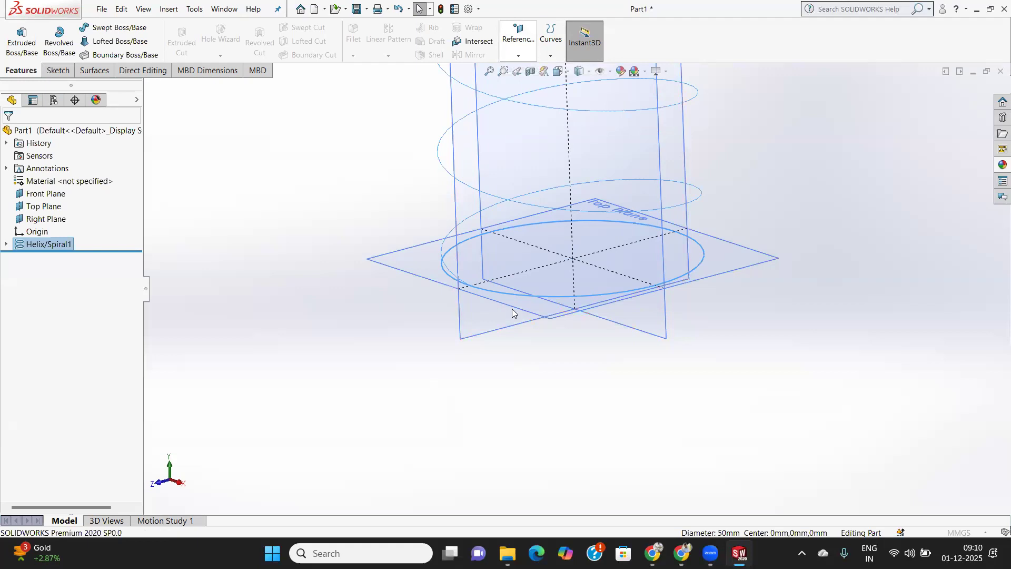
{"action": "middle_click_drag", "start_coordinate": [462, 280], "coordinate": [409, 255]}
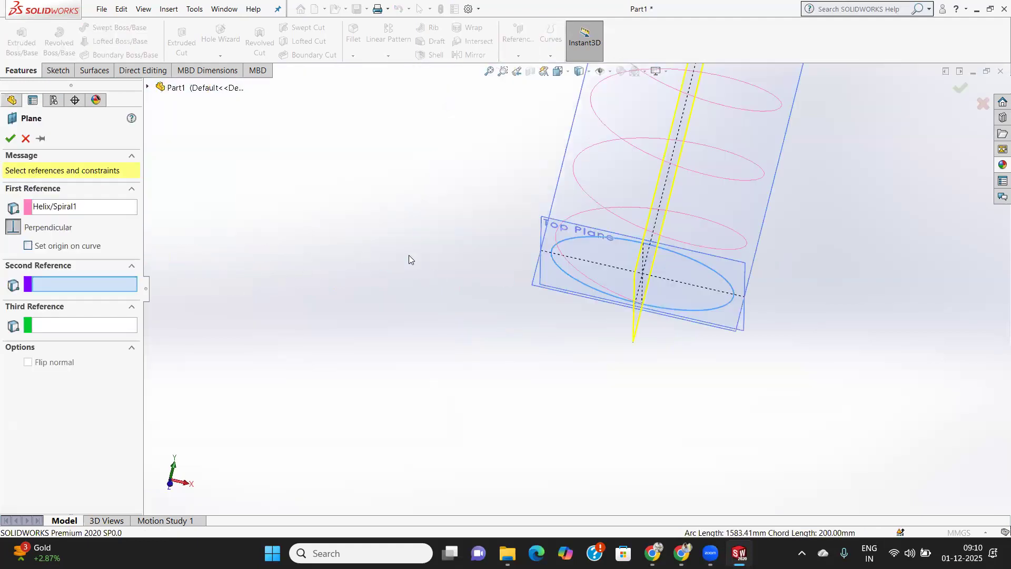
{"action": "left_click", "coordinate": [563, 257]}
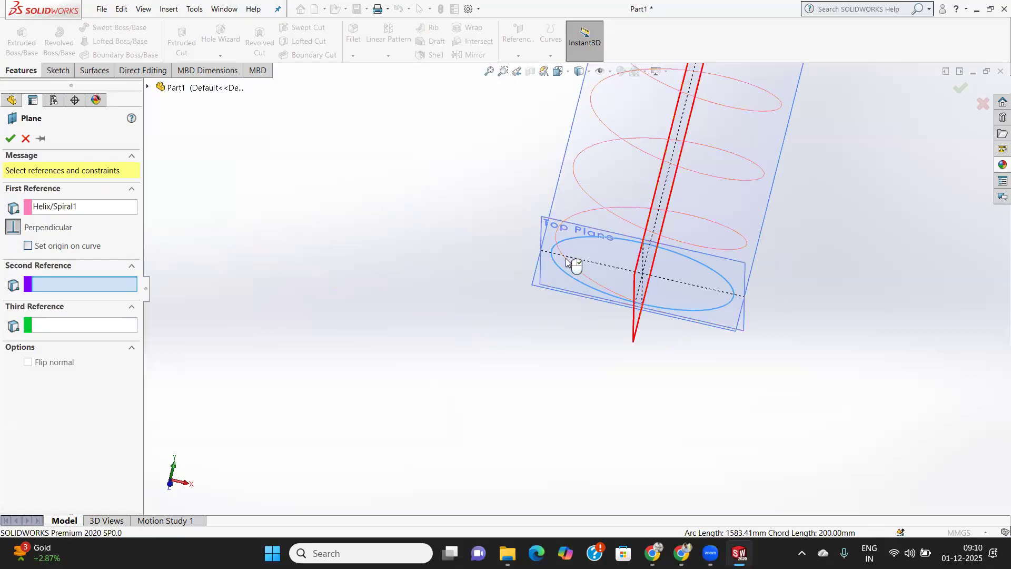
{"action": "left_click", "coordinate": [26, 138]}
{"action": "key", "text": "Escape"}
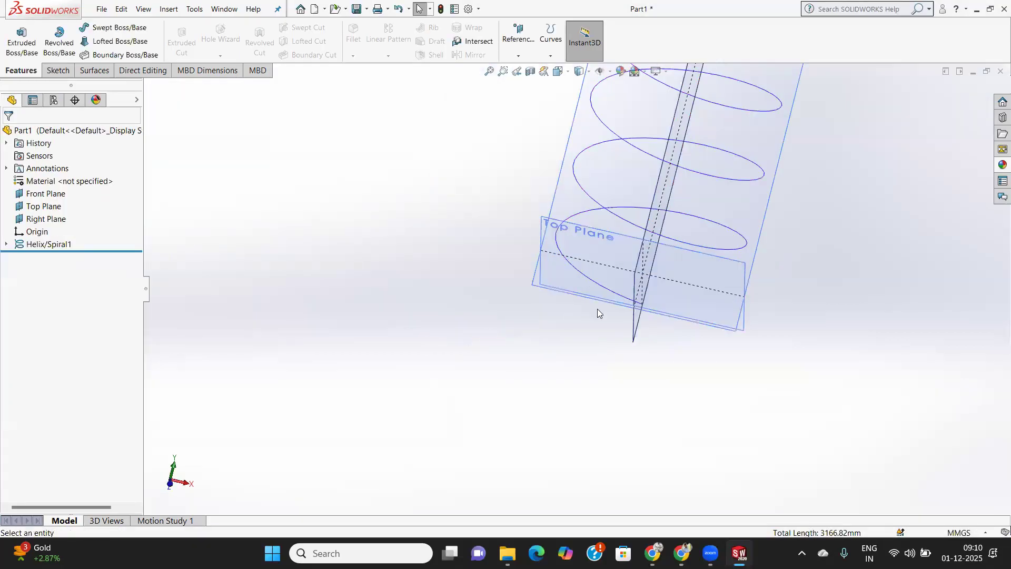
Create a reference plane perpendicular to the helix and coincident with its lower end point.
{"action": "left_click", "coordinate": [519, 55]}
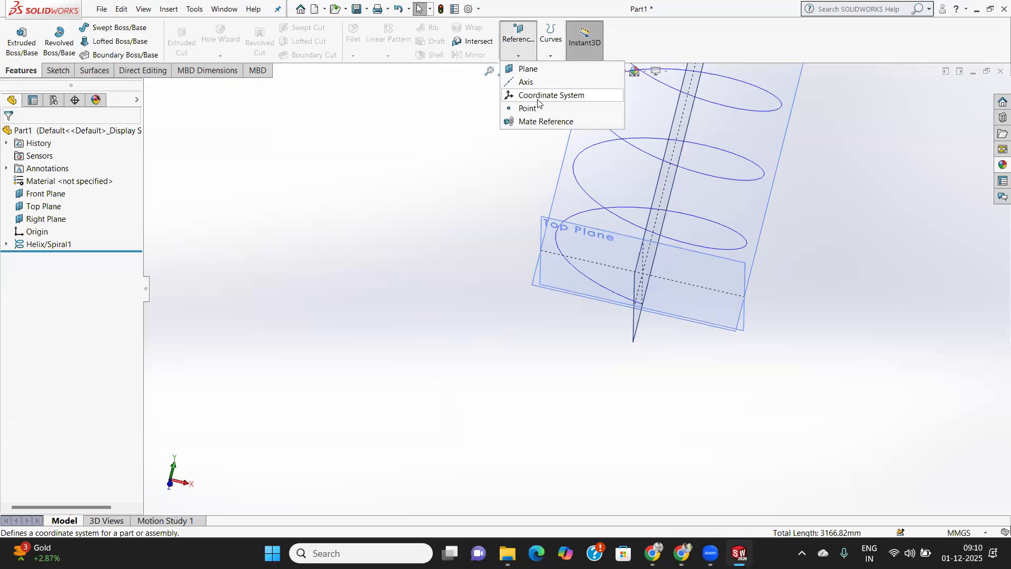
{"action": "left_click", "coordinate": [528, 69]}
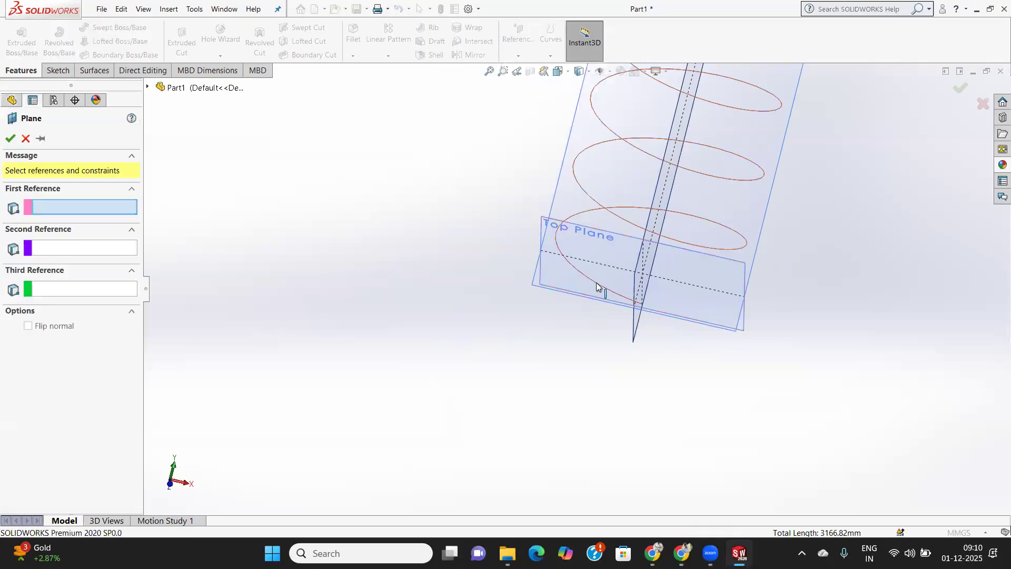
{"action": "left_click", "coordinate": [639, 301]}
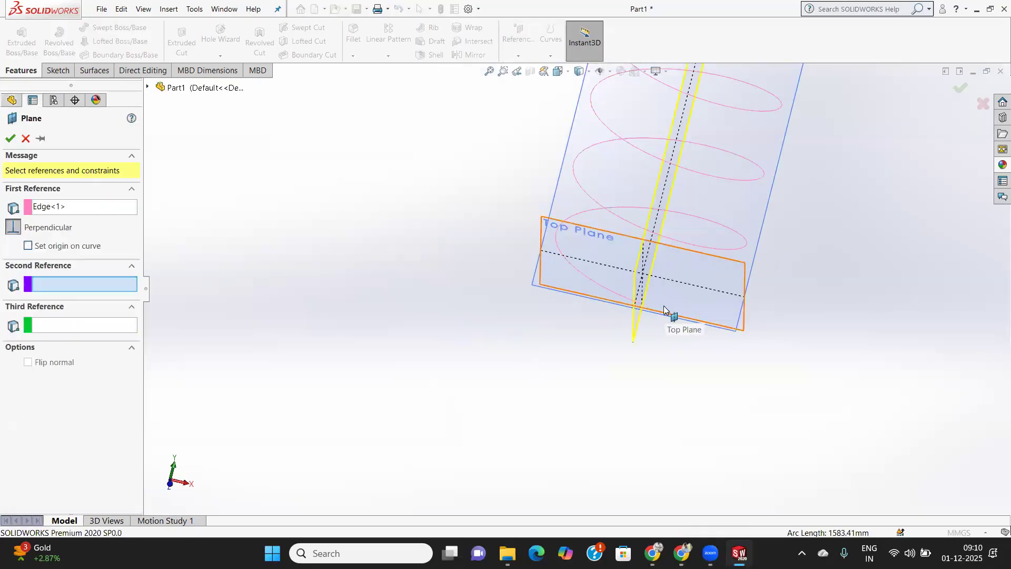
{"action": "scroll", "coordinate": [653, 306], "scroll_direction": "down", "scroll_amount": 4}
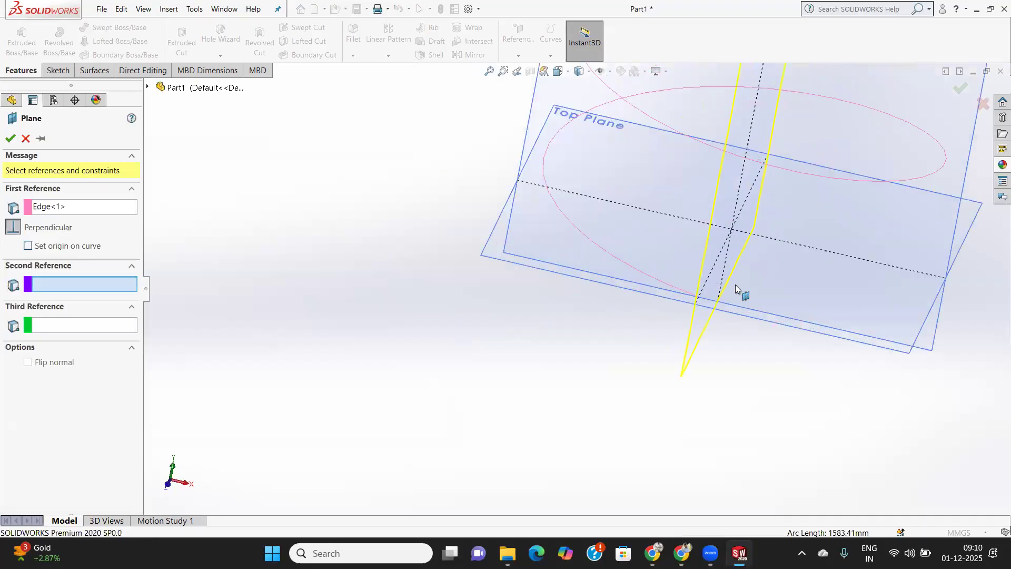
{"action": "scroll", "coordinate": [707, 289], "scroll_direction": "down", "scroll_amount": 2}
{"action": "scroll", "coordinate": [558, 320], "scroll_direction": "down", "scroll_amount": 2}
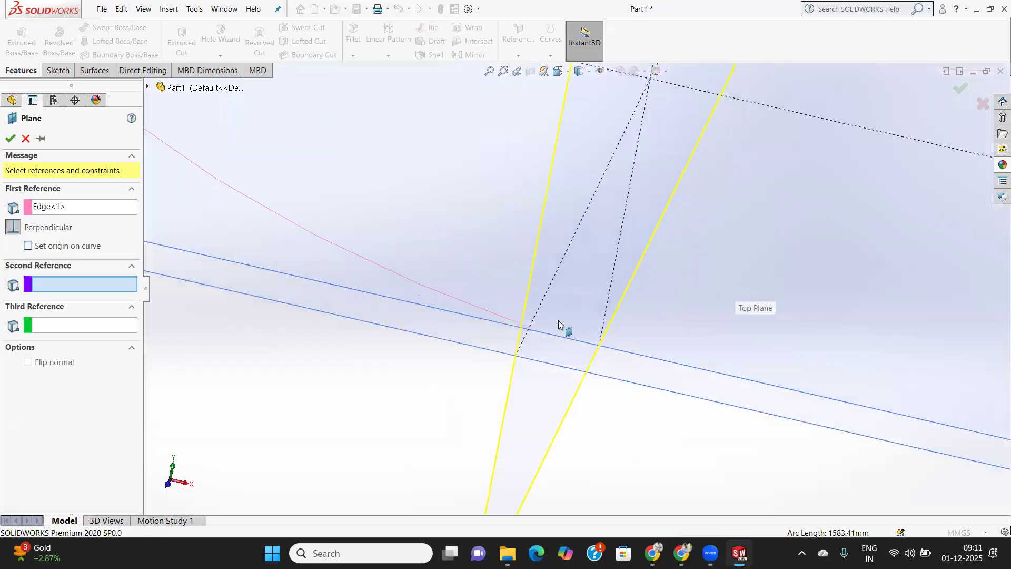
{"action": "left_click", "coordinate": [529, 327]}
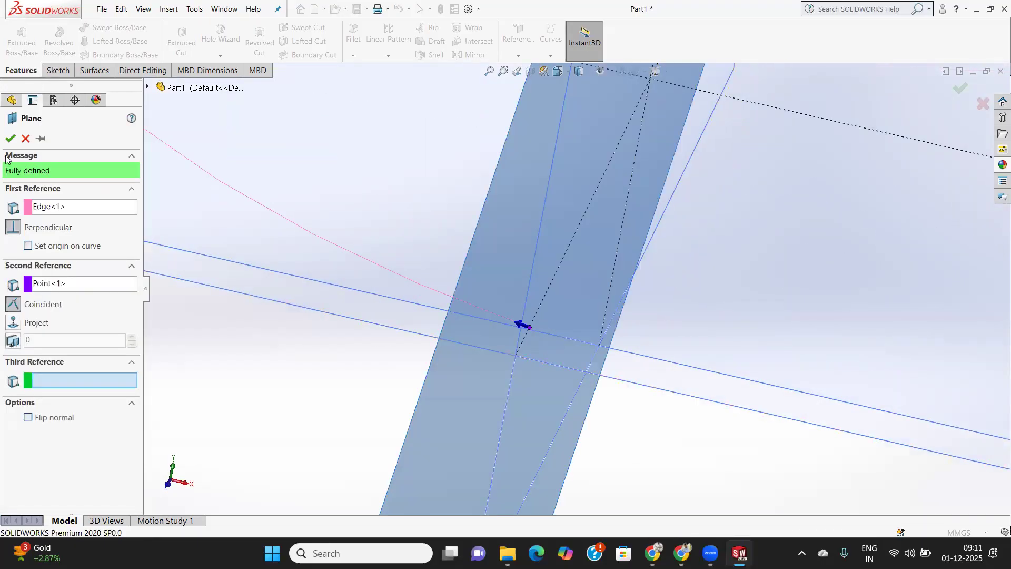
{"action": "left_click", "coordinate": [9, 139]}
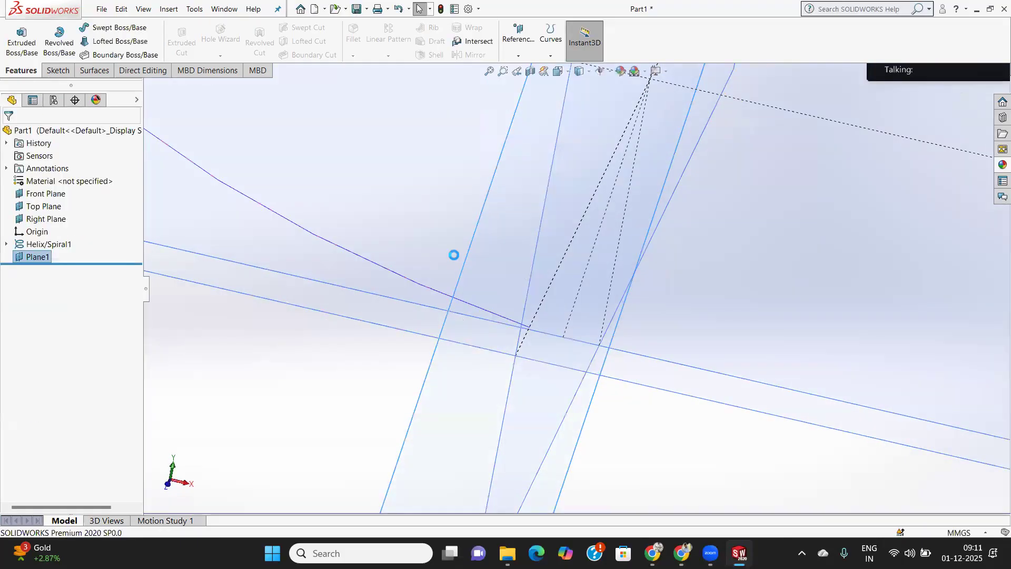
Sketch a circle about 5.1 mm in diameter on the new plane, centred at the helix's lower end.
{"action": "left_click", "coordinate": [58, 70]}
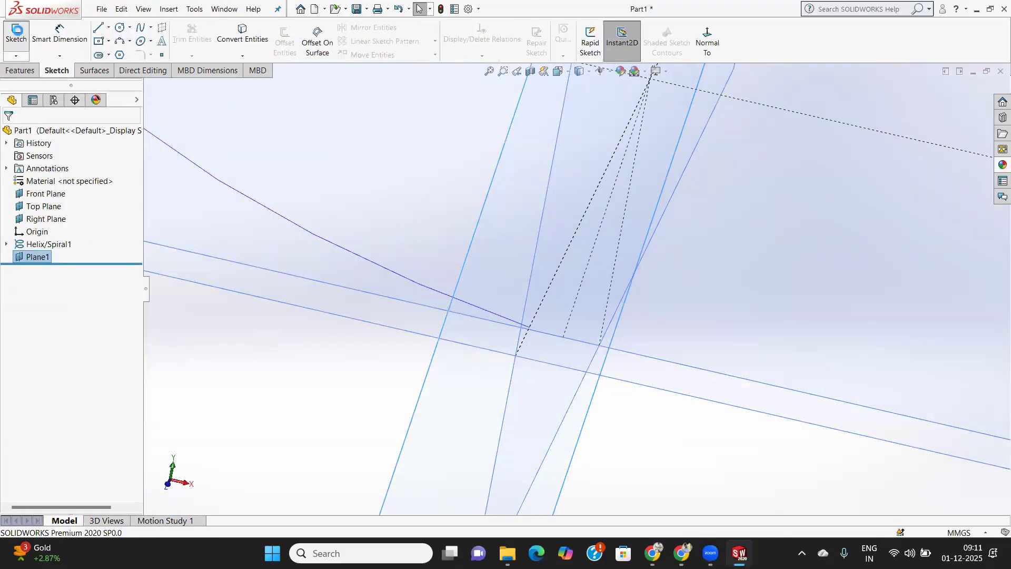
{"action": "left_click", "coordinate": [16, 34]}
{"action": "left_click", "coordinate": [708, 41]}
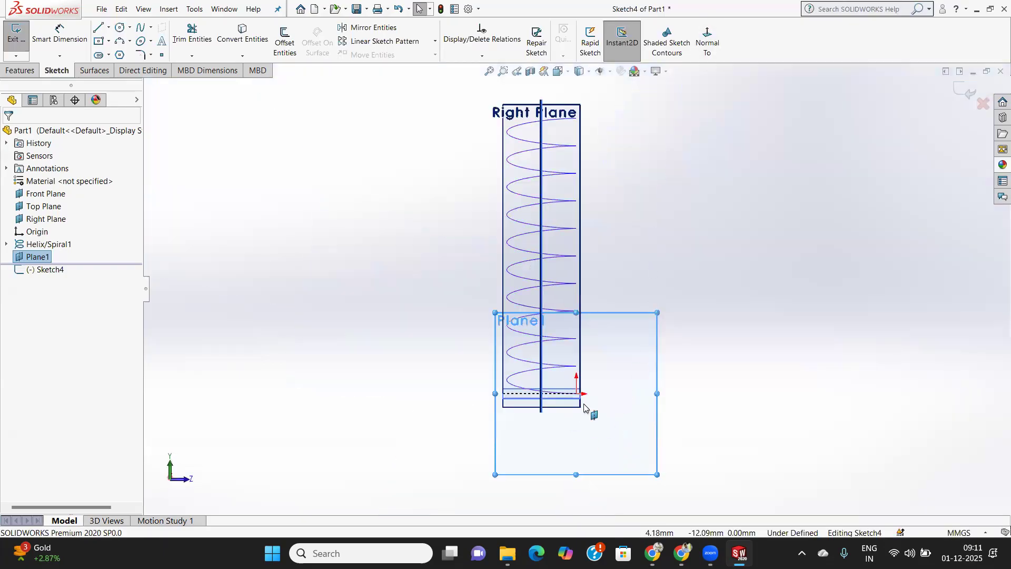
{"action": "left_click", "coordinate": [120, 28]}
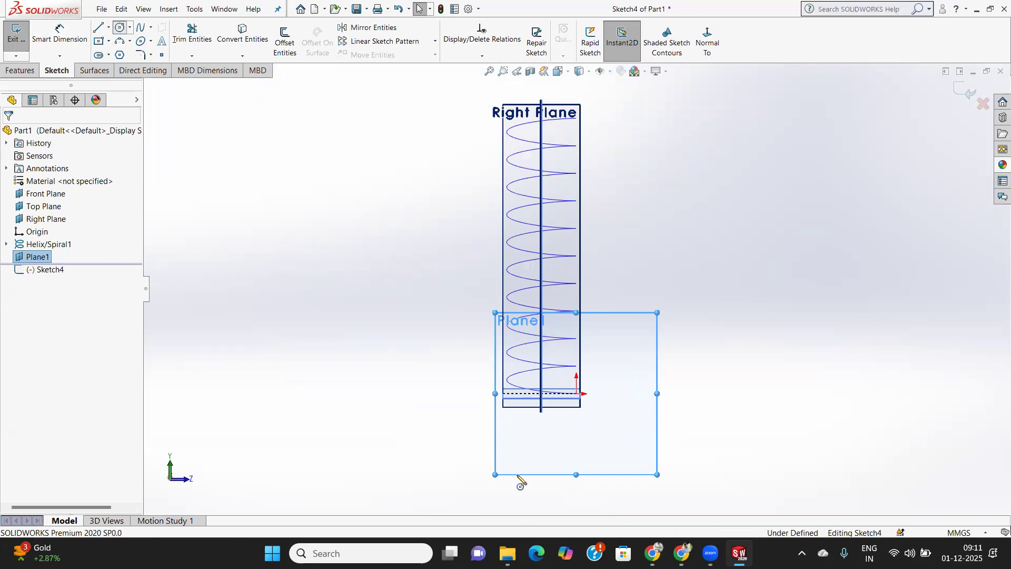
{"action": "scroll", "coordinate": [585, 421], "scroll_direction": "down", "scroll_amount": 5}
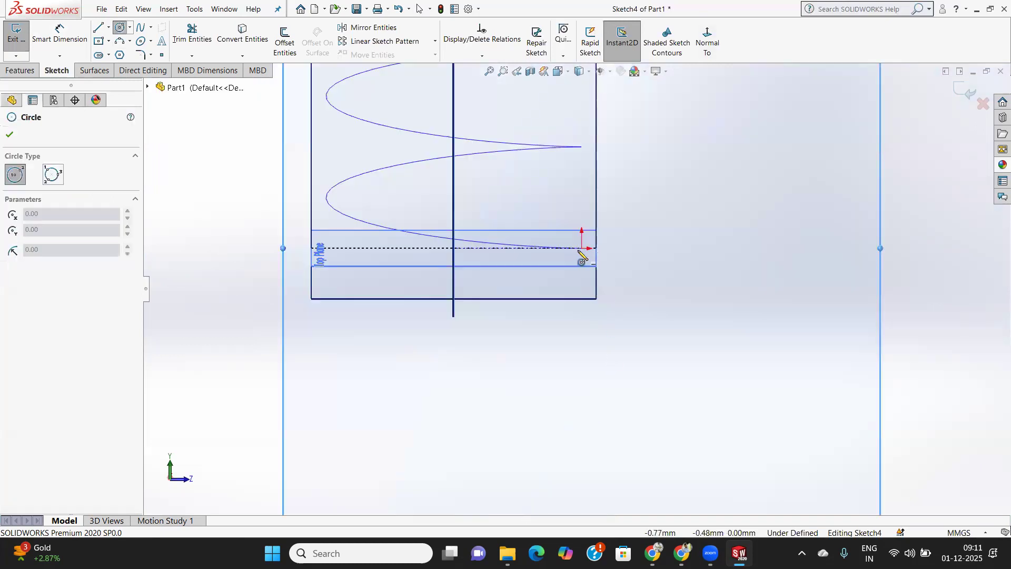
{"action": "left_click", "coordinate": [581, 248]}
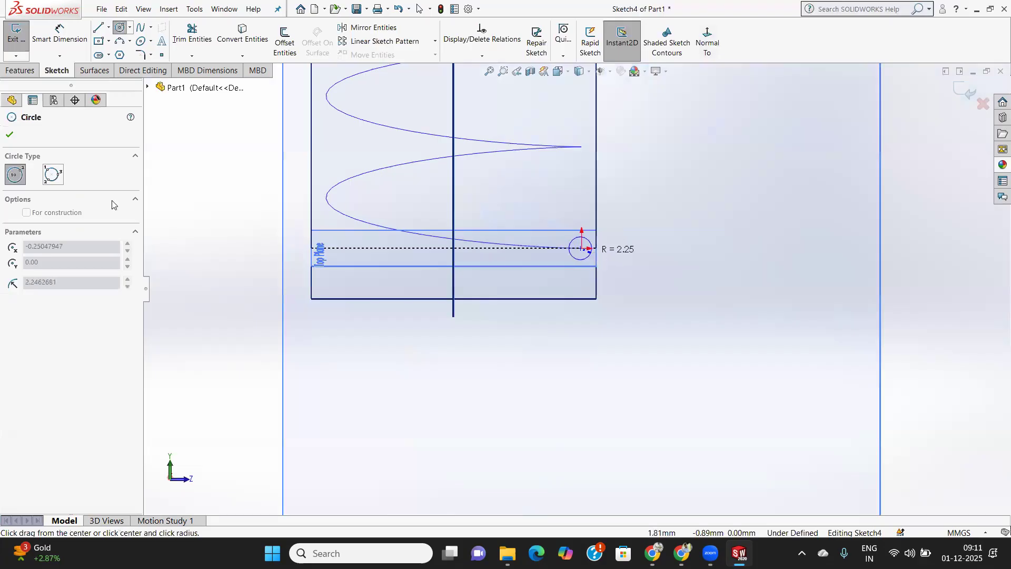
{"action": "left_click", "coordinate": [595, 255]}
{"action": "left_click", "coordinate": [10, 135]}
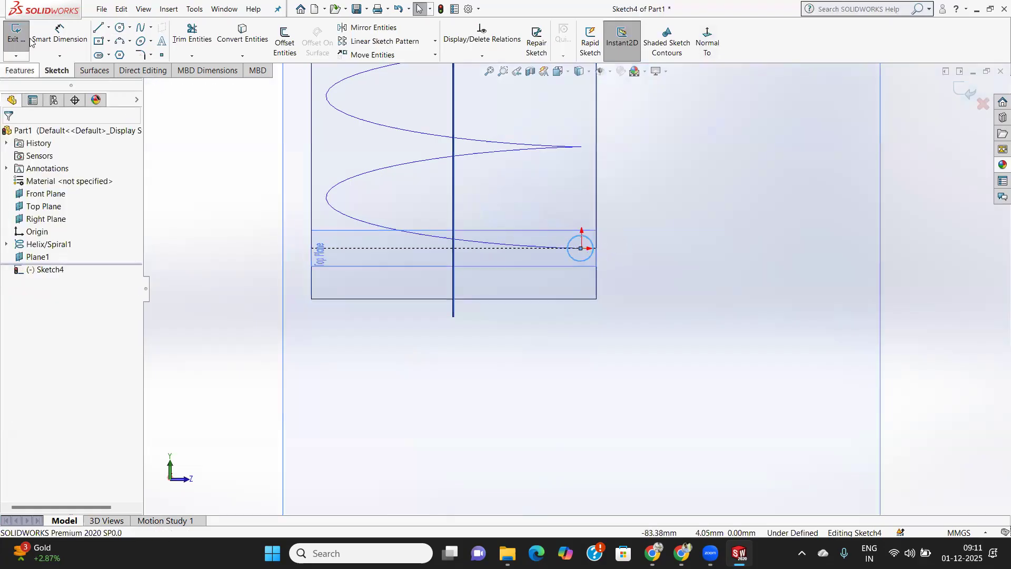
Dimension the circle's diameter to 5 mm and finish the sketch.
{"action": "left_click", "coordinate": [59, 35]}
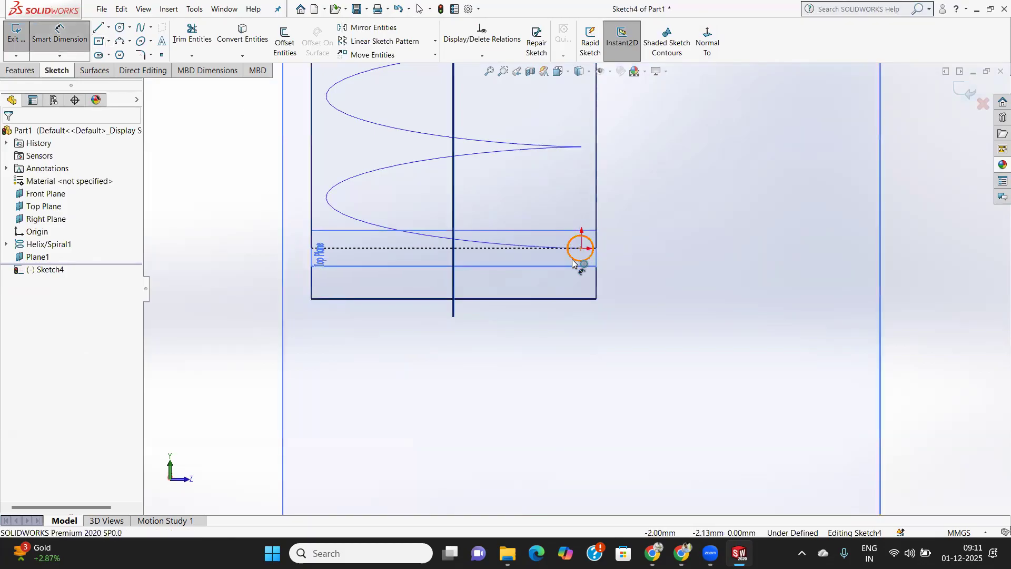
{"action": "left_click", "coordinate": [578, 260]}
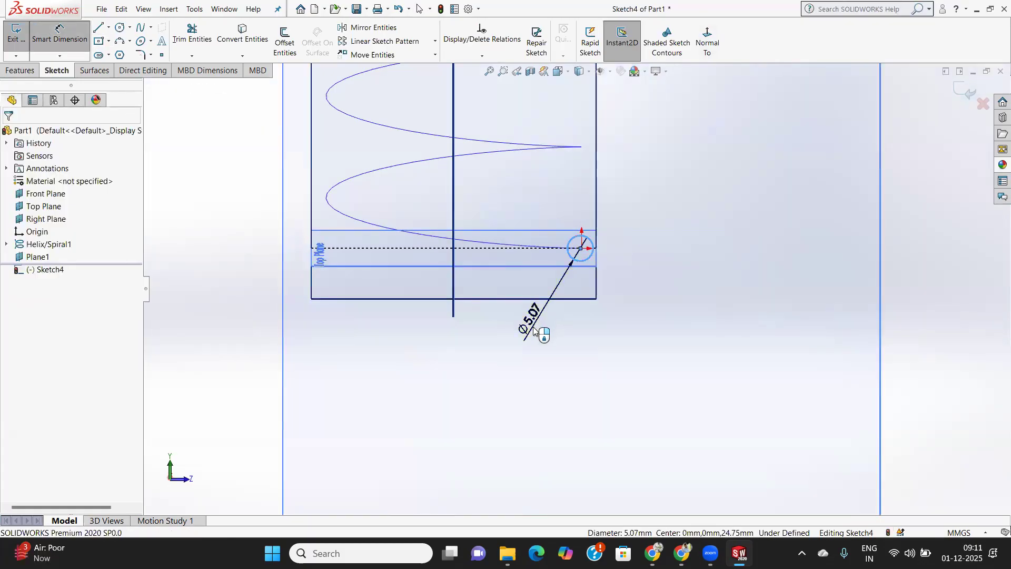
{"action": "left_click", "coordinate": [534, 327]}
{"action": "type", "text": "5"}
{"action": "key", "text": "Return"}
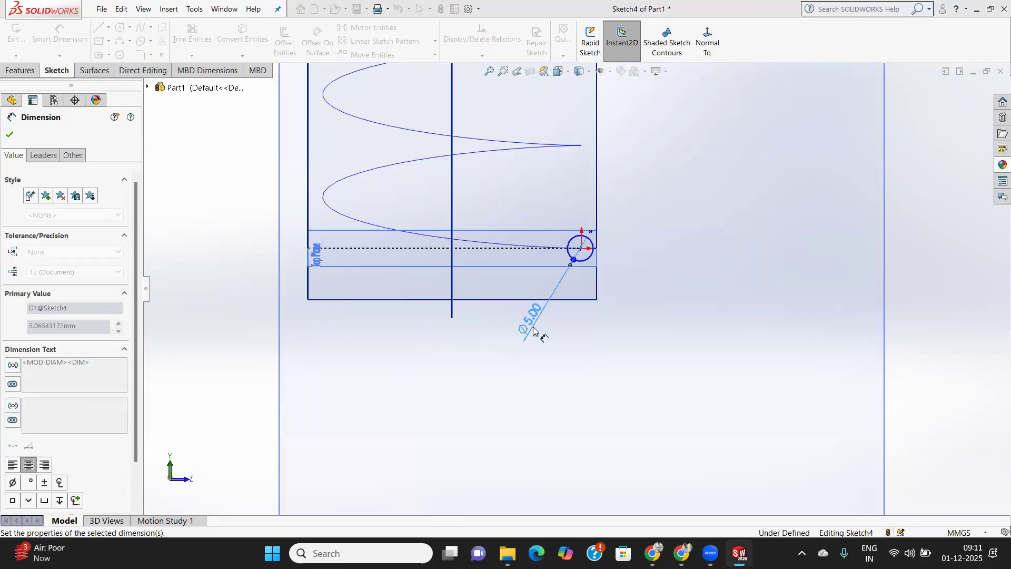
{"action": "left_click", "coordinate": [8, 134]}
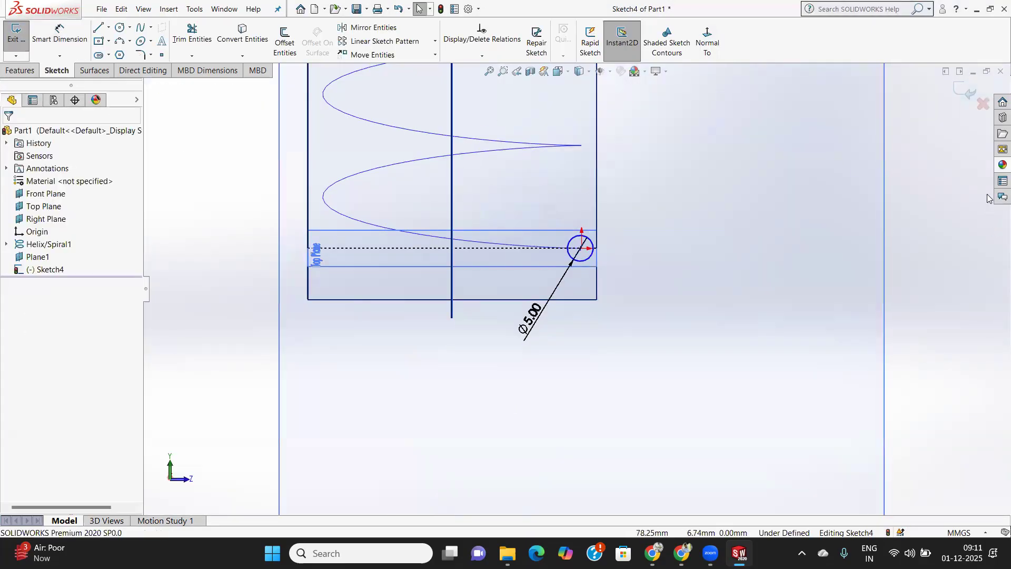
{"action": "left_click", "coordinate": [967, 98]}
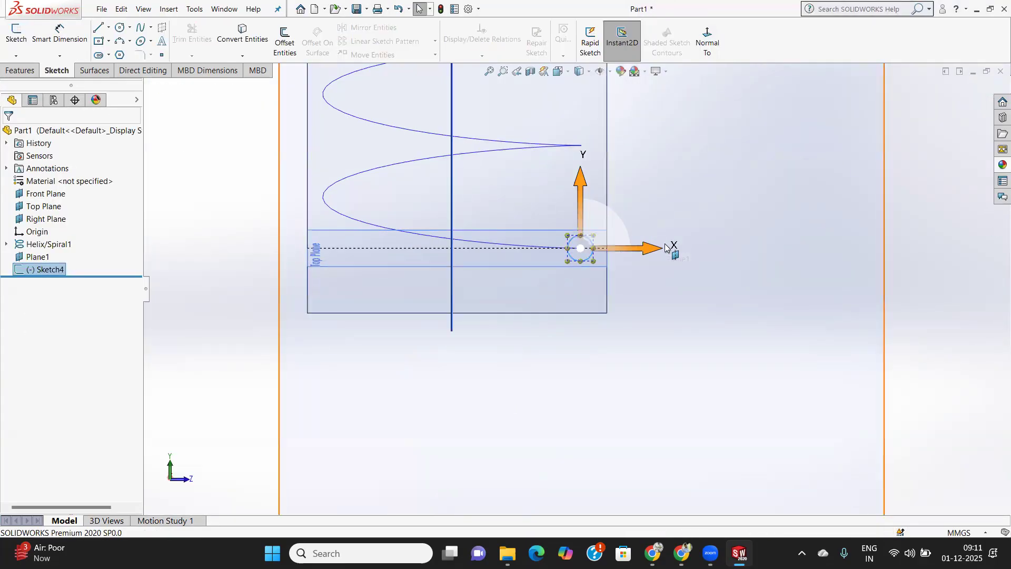
Create a Swept Boss/Base using the 5 mm circle as the profile and the helix as the path.
{"action": "left_click", "coordinate": [21, 70]}
{"action": "mouse_move", "coordinate": [753, 235]}
{"action": "middle_mouse_down"}
{"action": "mouse_move", "coordinate": [782, 269]}
{"action": "mouse_move", "coordinate": [769, 282]}
{"action": "mouse_move", "coordinate": [748, 274]}
{"action": "middle_mouse_up"}
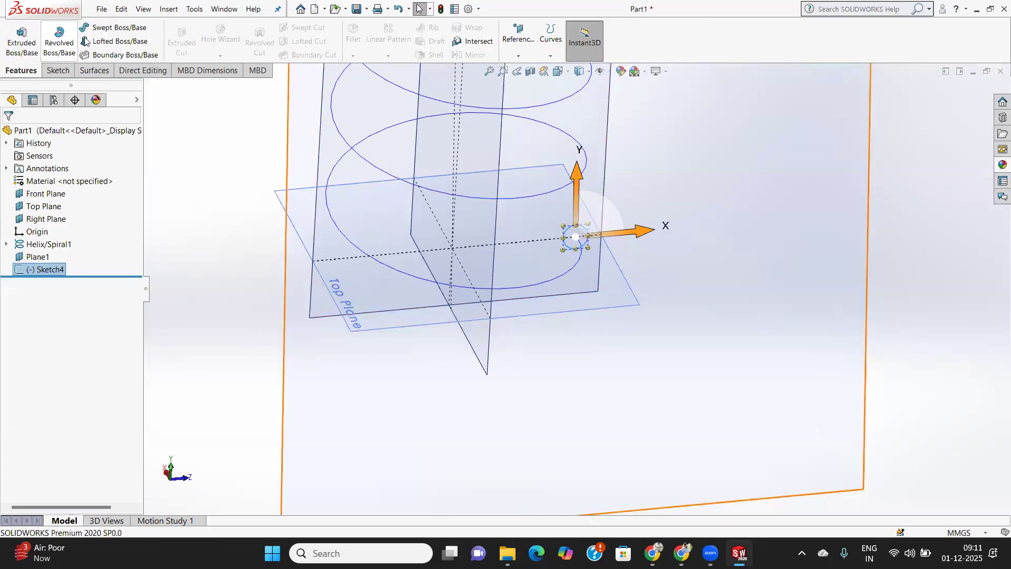
{"action": "left_click", "coordinate": [100, 27]}
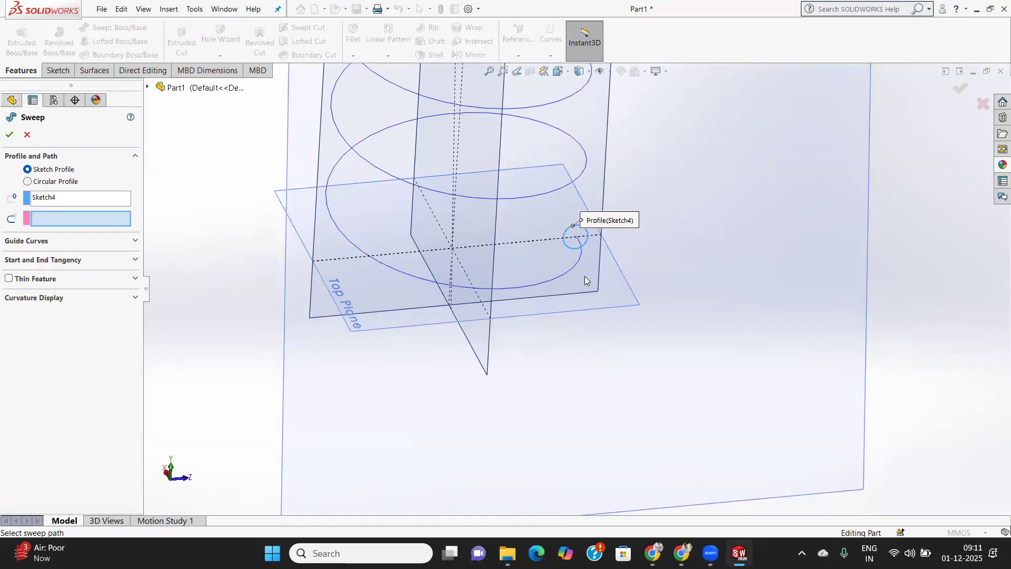
{"action": "left_click", "coordinate": [566, 274]}
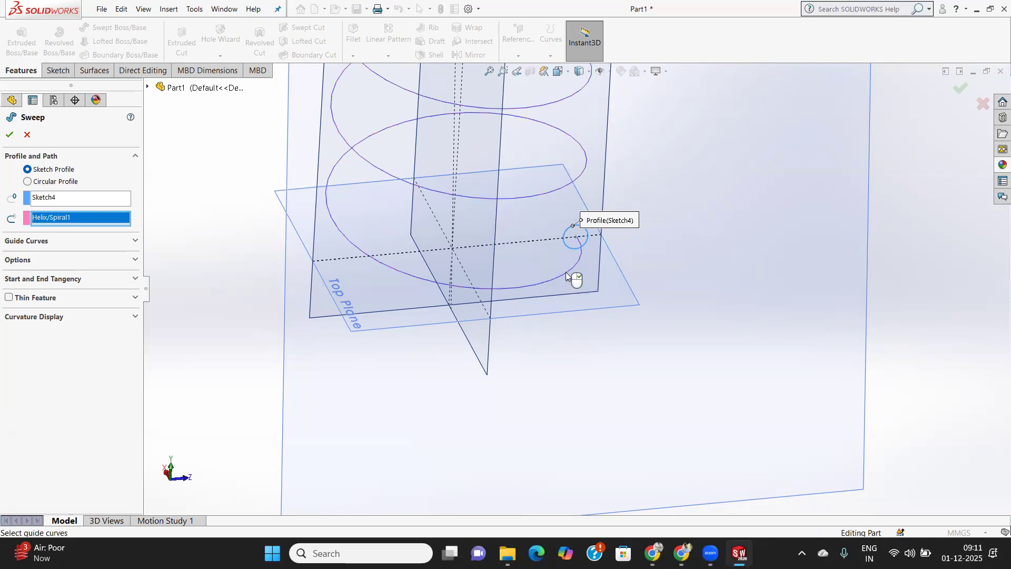
{"action": "scroll", "coordinate": [566, 277], "scroll_direction": "up", "scroll_amount": 5}
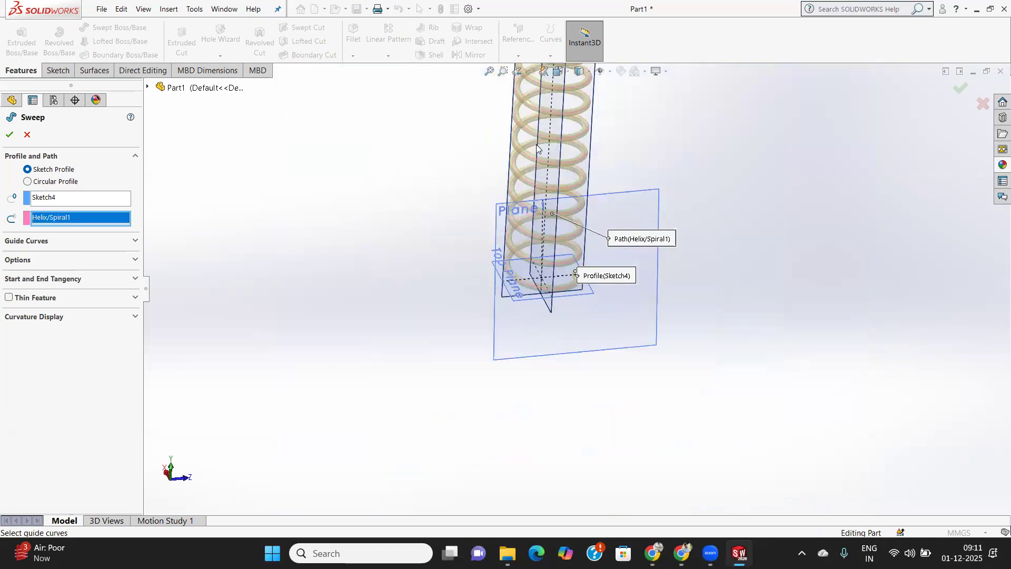
{"action": "scroll", "coordinate": [538, 148], "scroll_direction": "up", "scroll_amount": 3}
{"action": "scroll", "coordinate": [564, 194], "scroll_direction": "down", "scroll_amount": 5}
{"action": "middle_click_drag", "start_coordinate": [568, 194], "coordinate": [474, 177]}
{"action": "left_click", "coordinate": [9, 134]}
Hide all reference planes in the graphics area.
{"action": "mouse_move", "coordinate": [590, 279]}
{"action": "middle_mouse_down"}
{"action": "mouse_move", "coordinate": [565, 325]}
{"action": "mouse_move", "coordinate": [600, 260]}
{"action": "mouse_move", "coordinate": [592, 272]}
{"action": "middle_mouse_up"}
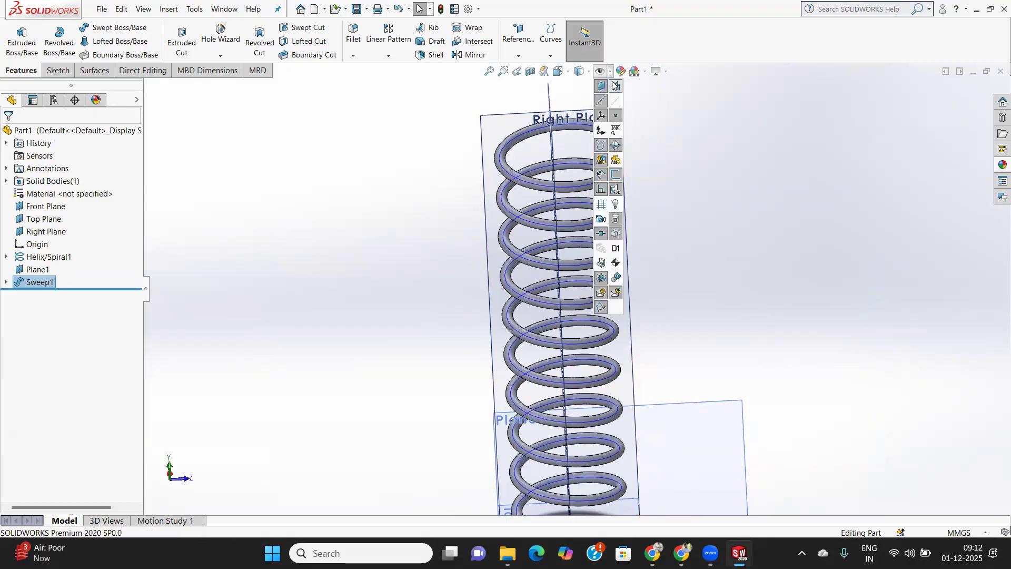
{"action": "left_click", "coordinate": [615, 85]}
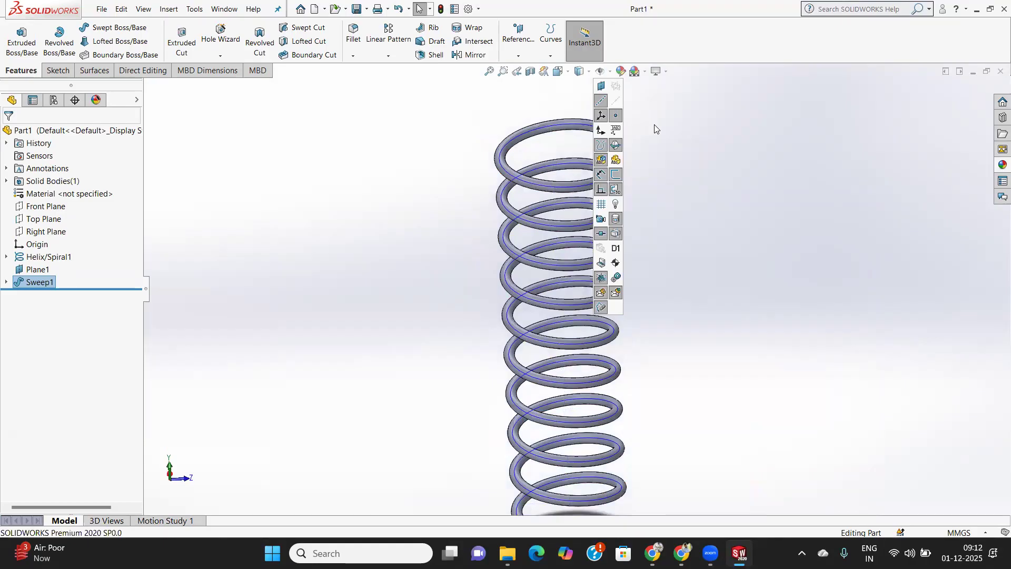
{"action": "scroll", "coordinate": [664, 140], "scroll_direction": "down", "scroll_amount": 3}
{"action": "scroll", "coordinate": [504, 291], "scroll_direction": "up", "scroll_amount": 3}
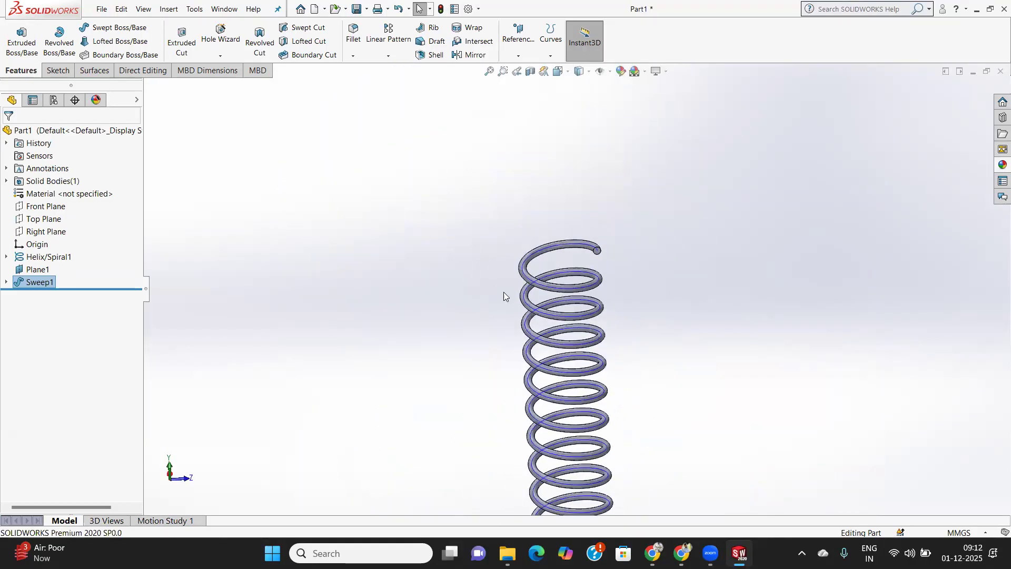
Inspect the swept spring's coils and ends from several angles.
{"action": "middle_click_drag", "start_coordinate": [505, 339], "coordinate": [653, 332]}
{"action": "scroll", "coordinate": [497, 357], "scroll_direction": "down", "scroll_amount": 3}
{"action": "scroll", "coordinate": [509, 350], "scroll_direction": "up", "scroll_amount": 3}
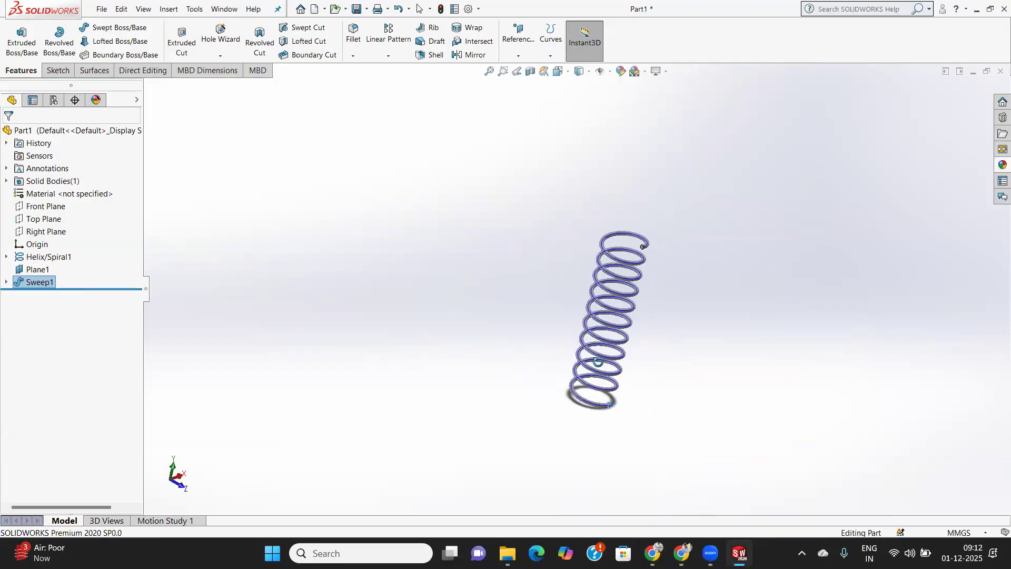
{"action": "scroll", "coordinate": [548, 321], "scroll_direction": "down", "scroll_amount": 3}
{"action": "middle_click_drag", "start_coordinate": [548, 321], "coordinate": [520, 311]}
{"action": "scroll", "coordinate": [520, 307], "scroll_direction": "down", "scroll_amount": 3}
{"action": "scroll", "coordinate": [521, 307], "scroll_direction": "up", "scroll_amount": 6}
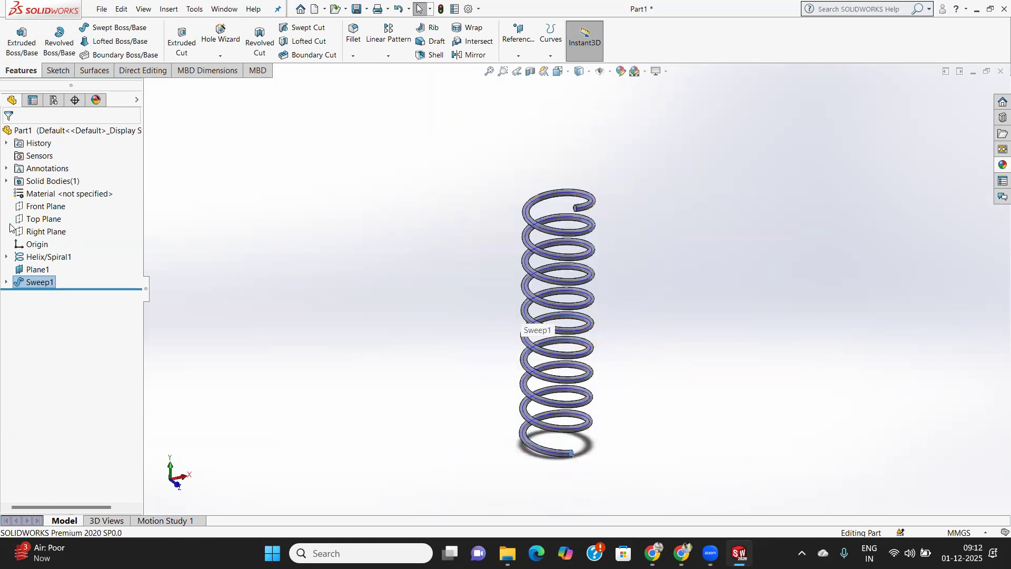
Edit the helix feature and set its constant pitch to 15 mm.
{"action": "left_click", "coordinate": [43, 258]}
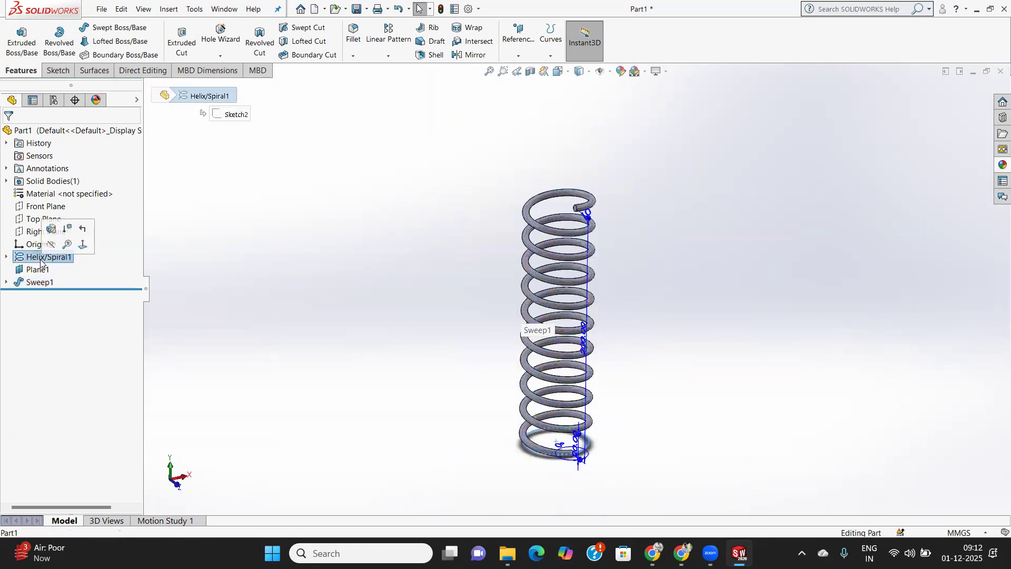
{"action": "left_click", "coordinate": [50, 231]}
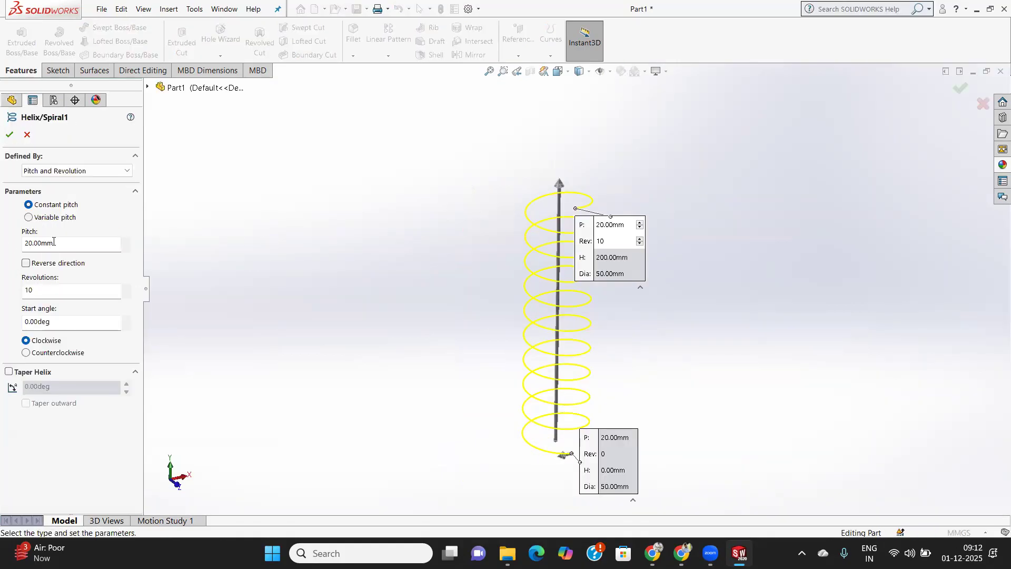
{"action": "left_click_drag", "start_coordinate": [55, 244], "coordinate": [5, 247]}
{"action": "type", "text": "15"}
{"action": "key", "text": "Return"}
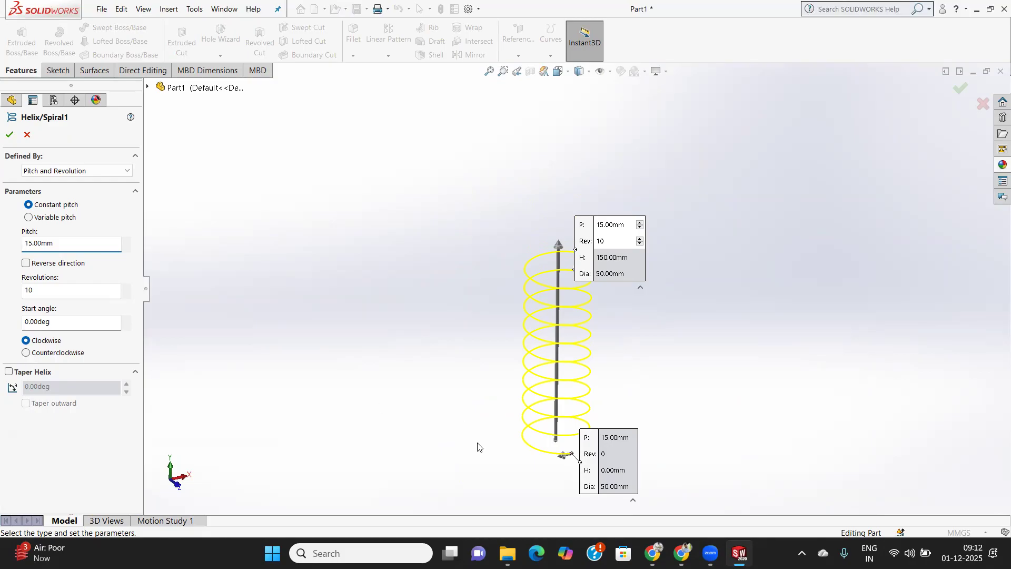
Try the helix with counterclockwise rotation, examine its lower end, and restore clockwise rotation.
{"action": "left_click", "coordinate": [25, 353]}
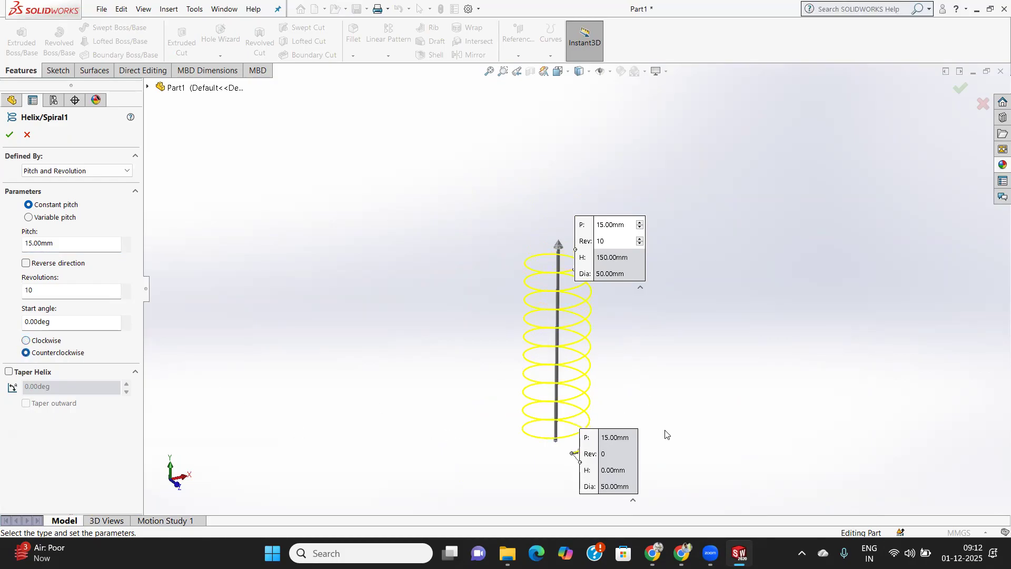
{"action": "scroll", "coordinate": [568, 460], "scroll_direction": "up", "scroll_amount": 3}
{"action": "scroll", "coordinate": [570, 427], "scroll_direction": "down", "scroll_amount": 4}
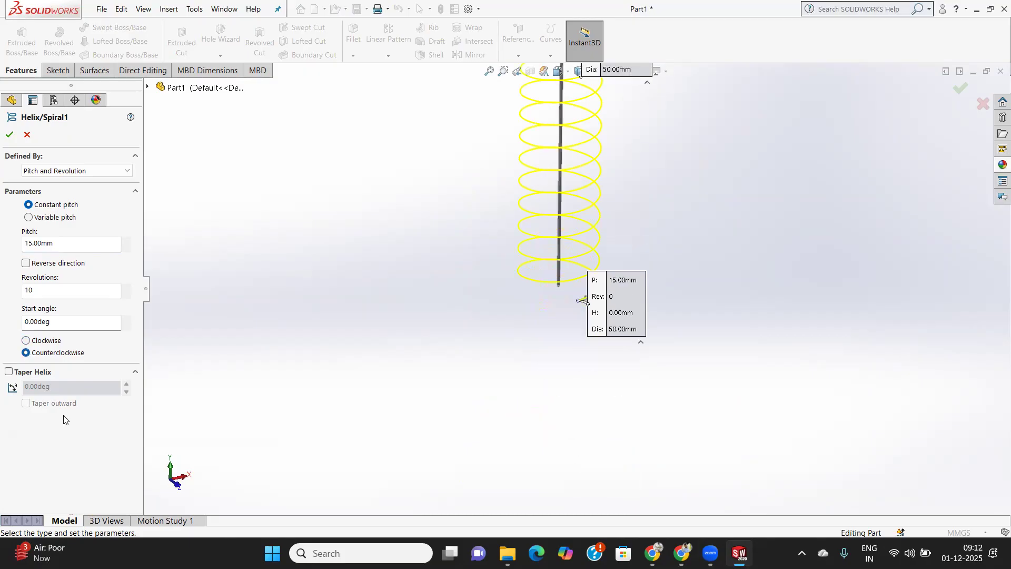
{"action": "left_click", "coordinate": [47, 340]}
Set the helix's start angle to 90 degrees and check the preview of its start point.
{"action": "left_click_drag", "start_coordinate": [51, 321], "coordinate": [8, 334]}
{"action": "type", "text": "9"}
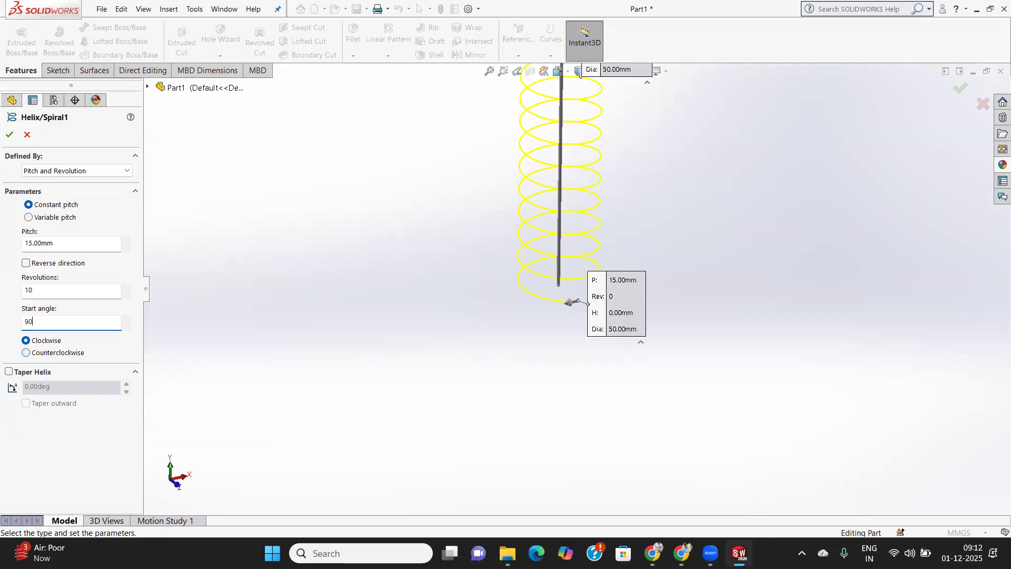
{"action": "type", "text": "0"}
{"action": "key", "text": "Return"}
{"action": "scroll", "coordinate": [295, 301], "scroll_direction": "down", "scroll_amount": 4}
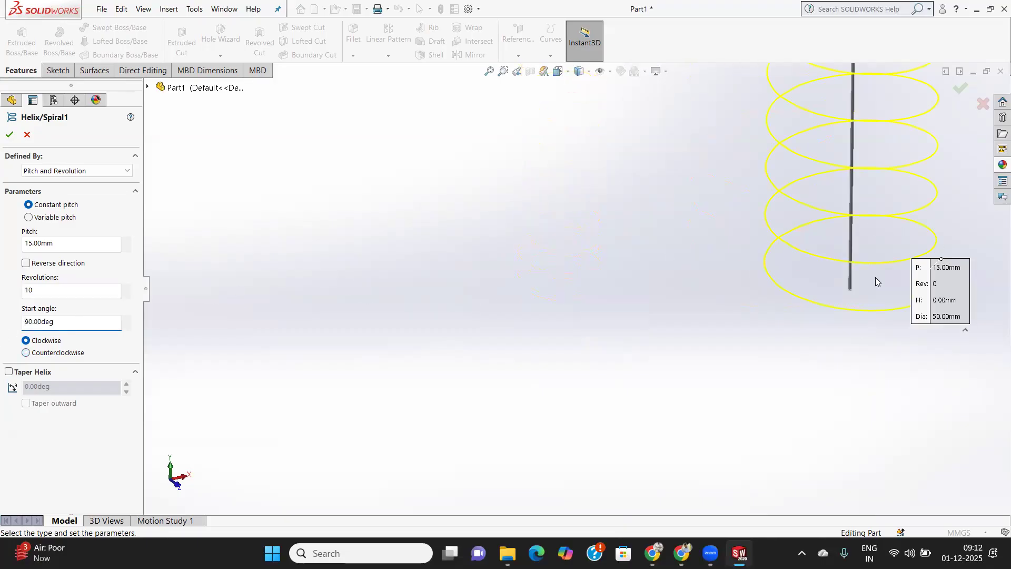
{"action": "middle_click_drag", "start_coordinate": [836, 309], "coordinate": [811, 284]}
{"action": "scroll", "coordinate": [812, 285], "scroll_direction": "up", "scroll_amount": 3}
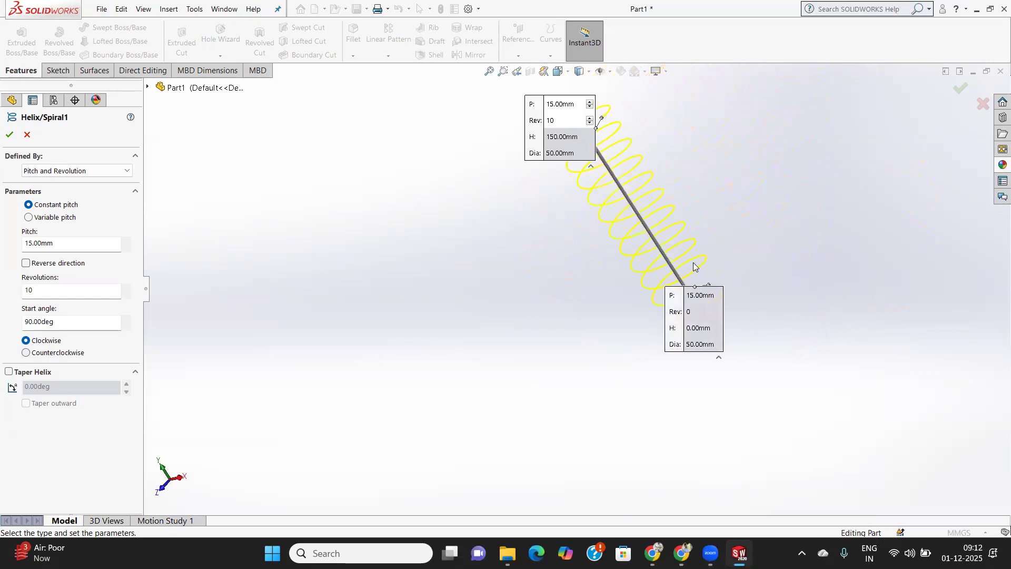
Switch the helix to variable pitch and set the second region's revolutions to 8.
{"action": "middle_click_drag", "start_coordinate": [695, 266], "coordinate": [715, 191]}
{"action": "middle_click_drag", "start_coordinate": [610, 221], "coordinate": [660, 206]}
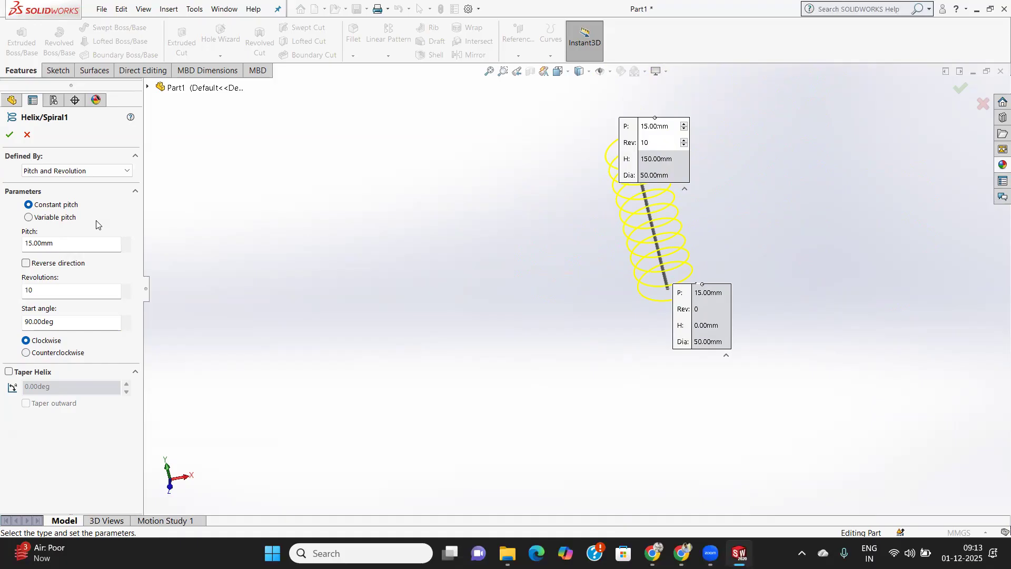
{"action": "left_click", "coordinate": [29, 217]}
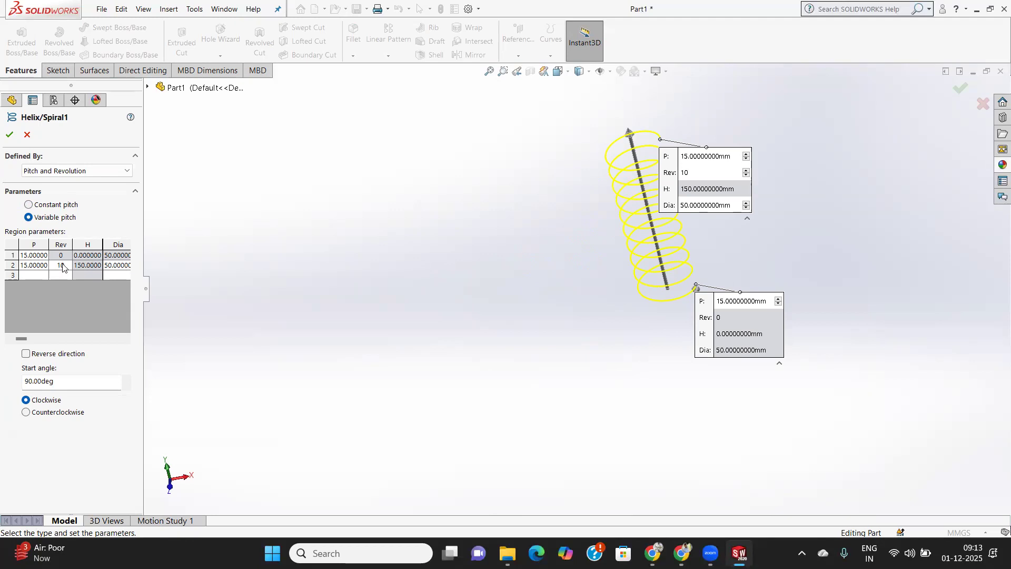
{"action": "middle_click_drag", "start_coordinate": [706, 158], "coordinate": [690, 190]}
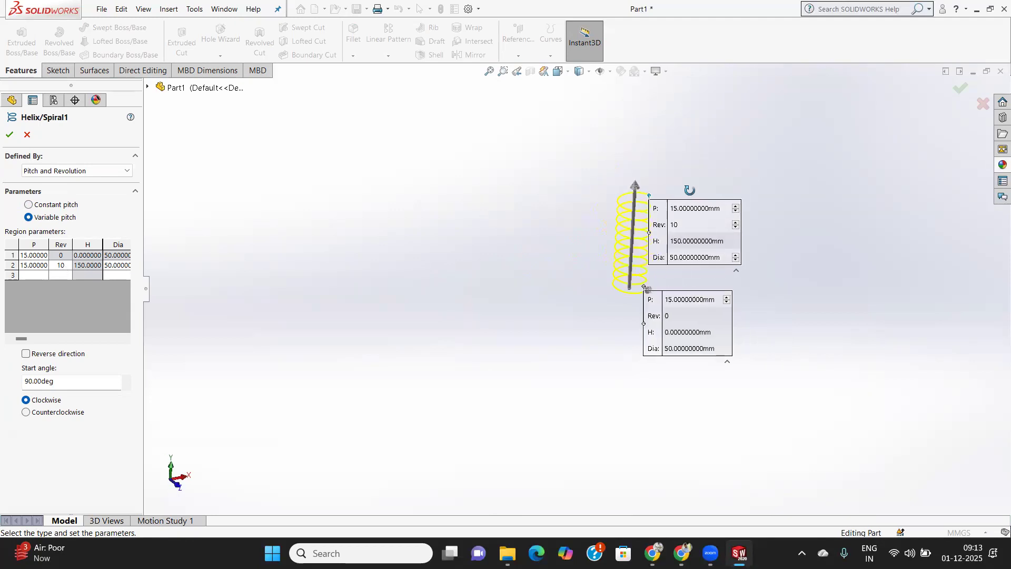
{"action": "scroll", "coordinate": [629, 234], "scroll_direction": "down", "scroll_amount": 5}
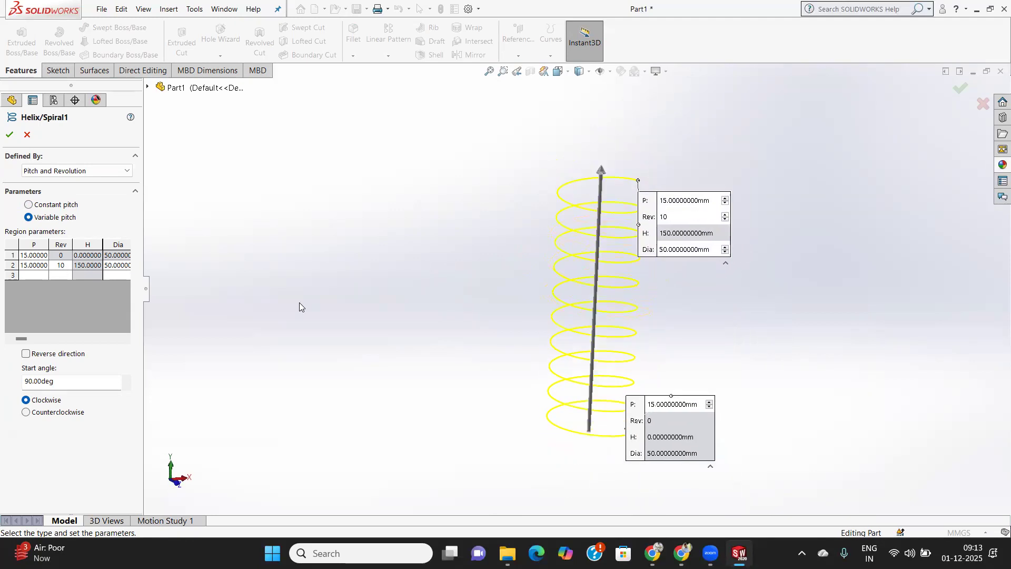
{"action": "left_click", "coordinate": [66, 265]}
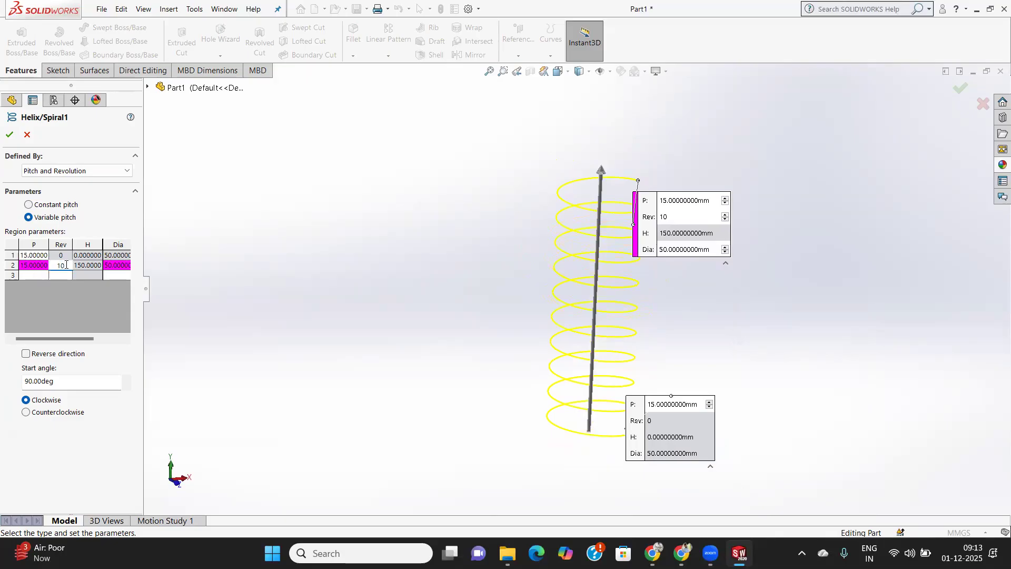
{"action": "type", "text": "8"}
{"action": "key", "text": "Tab"}
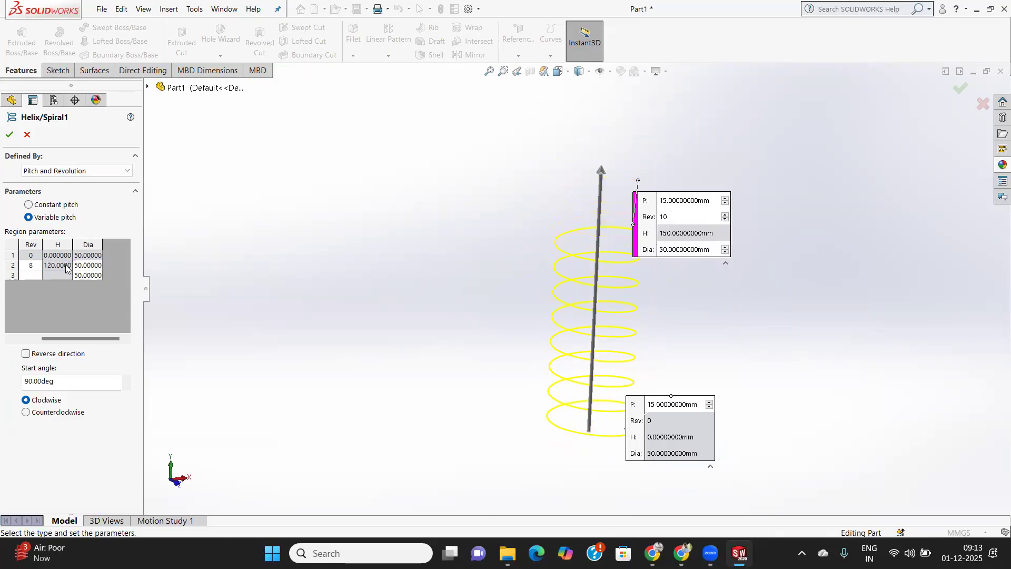
Add a third region to the helix with 12 revolutions and a 15 mm pitch.
{"action": "left_click", "coordinate": [30, 275]}
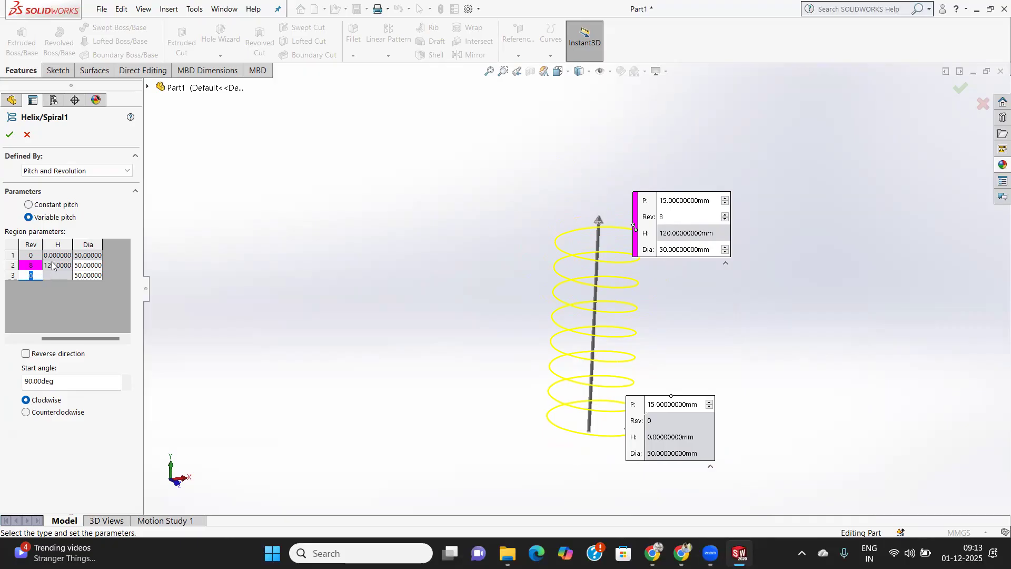
{"action": "key", "text": "BackSpace"}
{"action": "left_click", "coordinate": [31, 274]}
{"action": "type", "text": "12"}
{"action": "key", "text": "shift+Tab"}
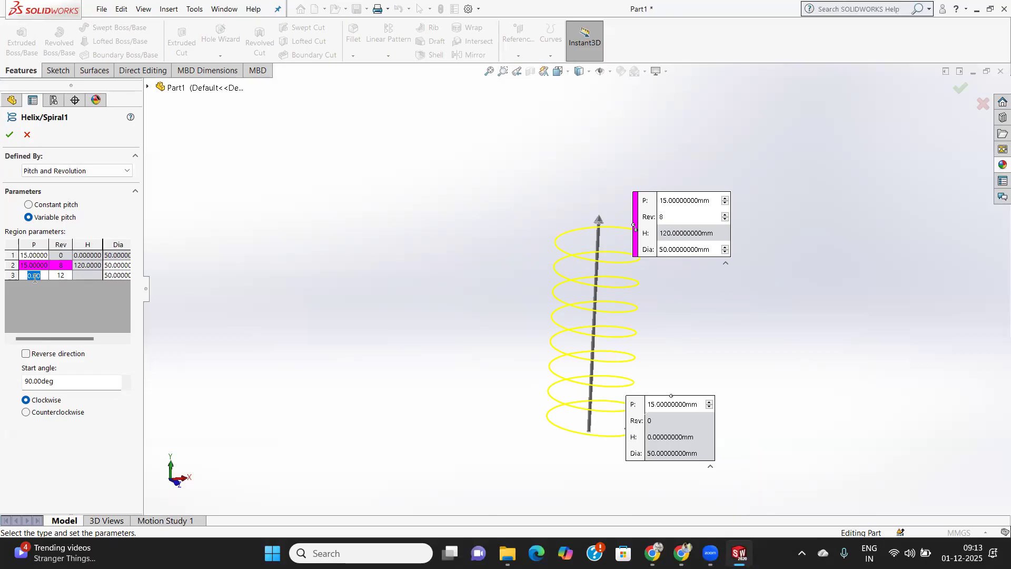
{"action": "key", "text": "BackSpace"}
{"action": "left_click", "coordinate": [34, 275]}
{"action": "type", "text": "15"}
{"action": "key", "text": "Return"}
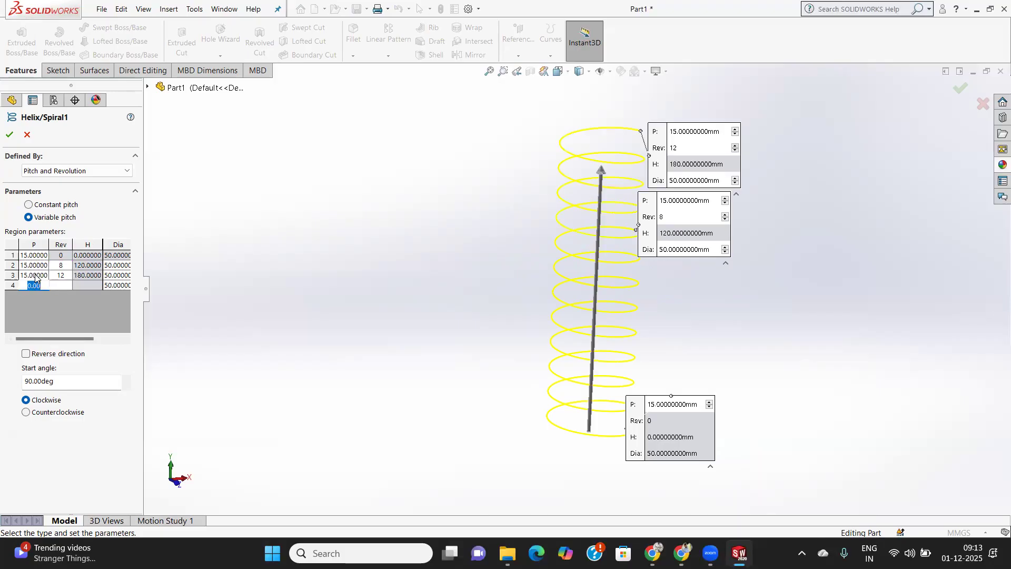
Set the diameter of the helix's third region to 80 mm.
{"action": "left_click", "coordinate": [56, 285]}
{"action": "left_click", "coordinate": [81, 281]}
{"action": "left_click", "coordinate": [62, 274]}
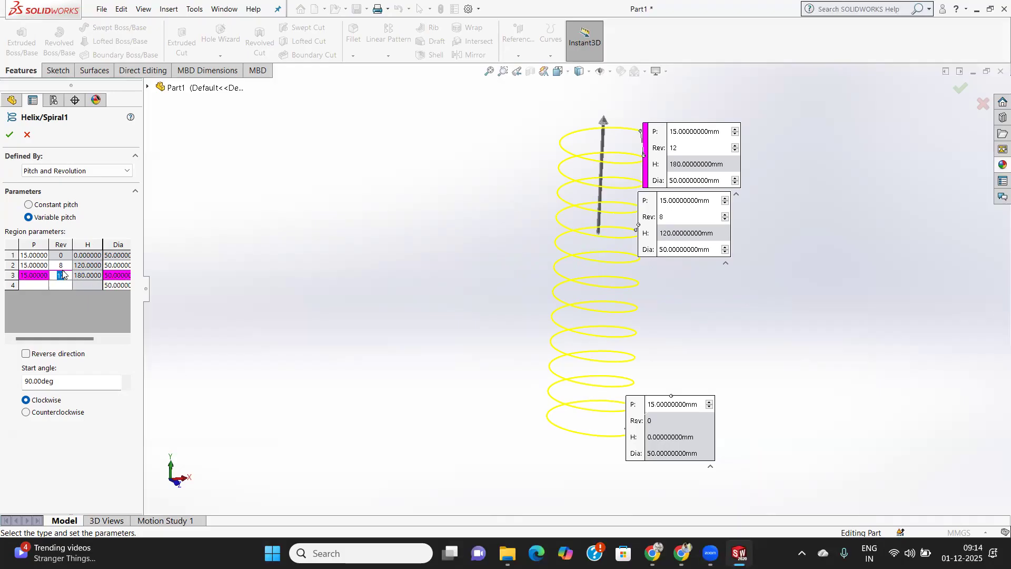
{"action": "left_click", "coordinate": [110, 276]}
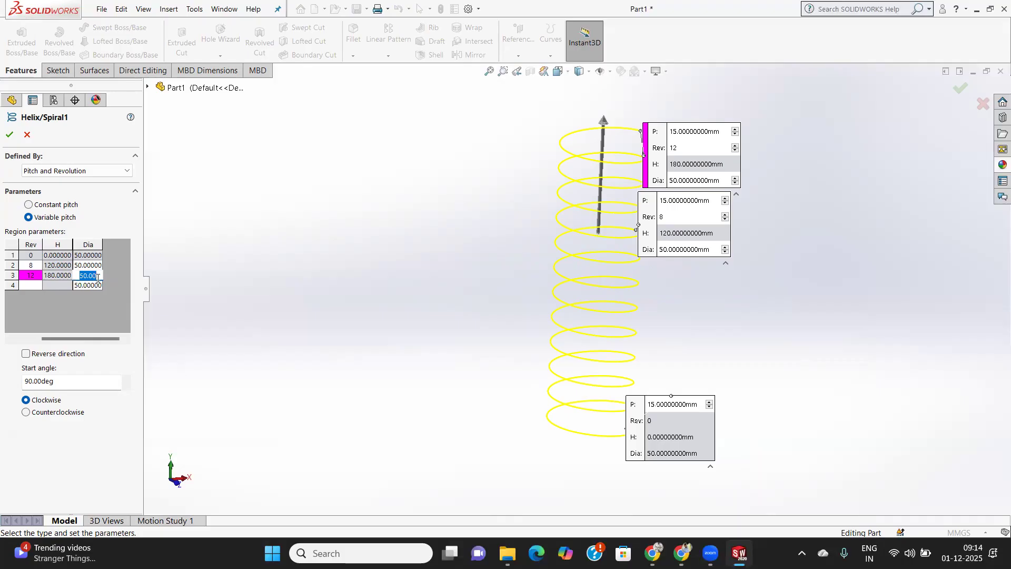
{"action": "type", "text": "80"}
{"action": "key", "text": "Tab"}
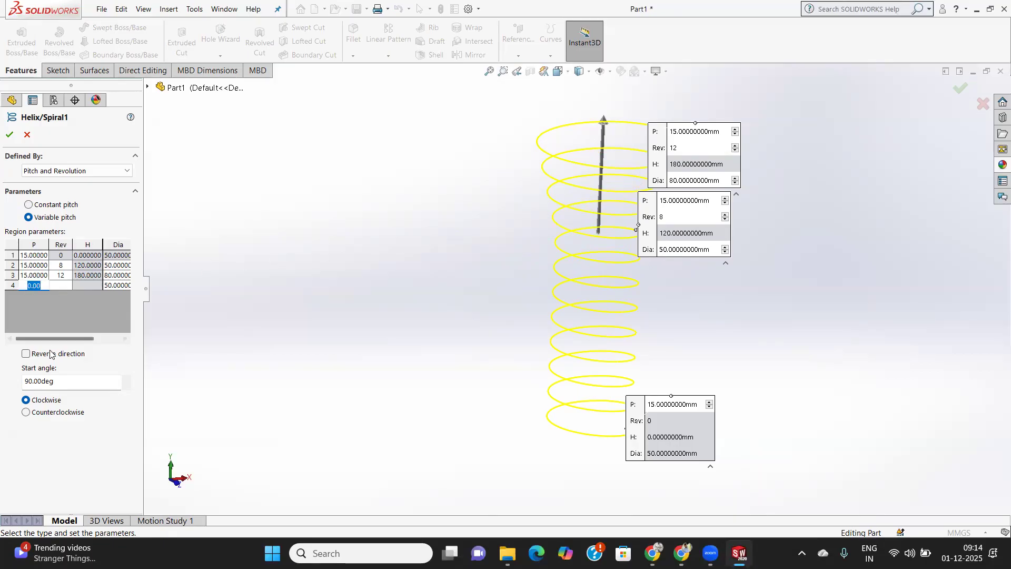
Add a fourth region with a 15 mm pitch and 16 revolutions and check the helix preview.
{"action": "left_click_drag", "start_coordinate": [51, 339], "coordinate": [1, 338]}
{"action": "left_click", "coordinate": [28, 285]}
{"action": "type", "text": "15"}
{"action": "key", "text": "Tab"}
{"action": "type", "text": "16"}
{"action": "key", "text": "Return"}
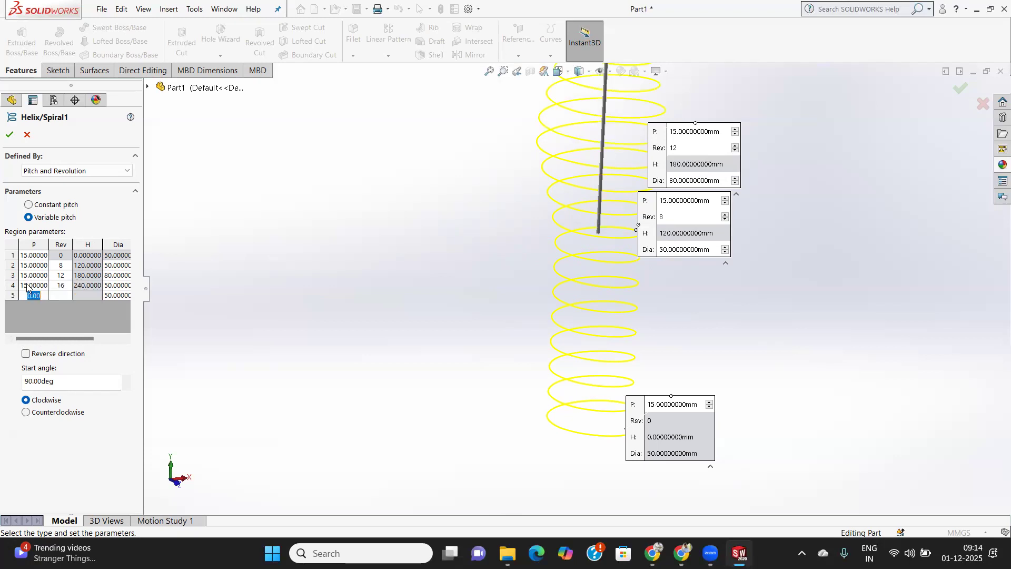
{"action": "left_click", "coordinate": [120, 286]}
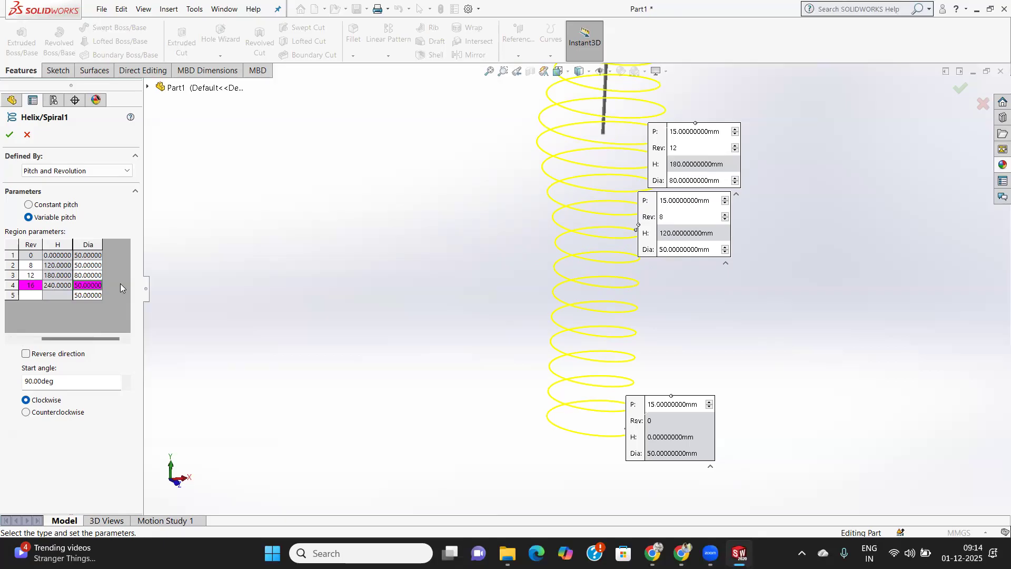
{"action": "scroll", "coordinate": [407, 252], "scroll_direction": "down", "scroll_amount": 3}
{"action": "scroll", "coordinate": [537, 224], "scroll_direction": "up", "scroll_amount": 8}
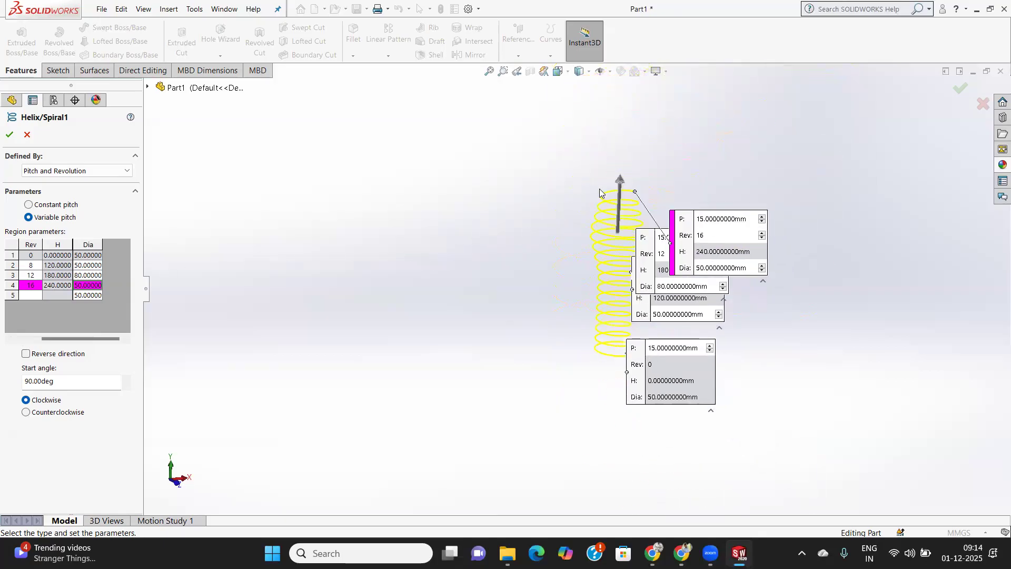
{"action": "scroll", "coordinate": [598, 189], "scroll_direction": "down", "scroll_amount": 3}
{"action": "left_click", "coordinate": [31, 285]}
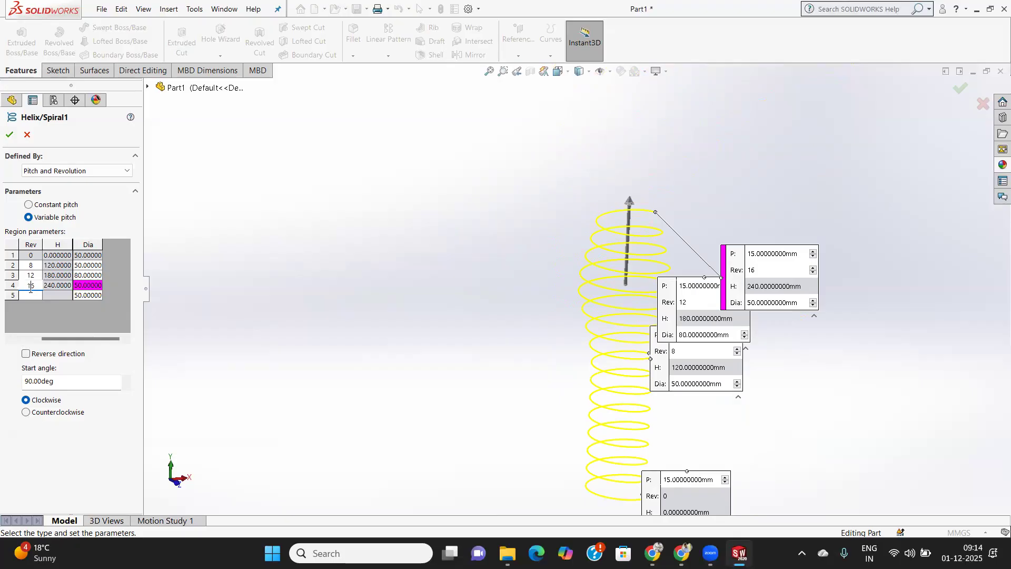
{"action": "left_click_drag", "start_coordinate": [35, 286], "coordinate": [19, 288]}
{"action": "key", "text": "BackSpace"}
{"action": "key", "text": "Return"}
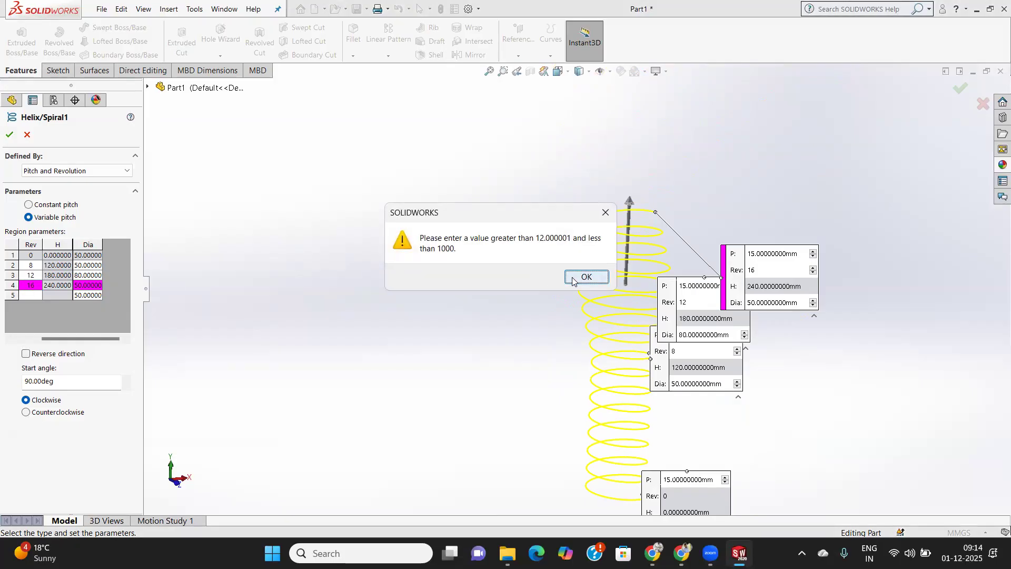
{"action": "left_click", "coordinate": [578, 284]}
Set the fourth region's revolutions to 20 and accept the variable-pitch helix.
{"action": "left_click_drag", "start_coordinate": [52, 339], "coordinate": [16, 343]}
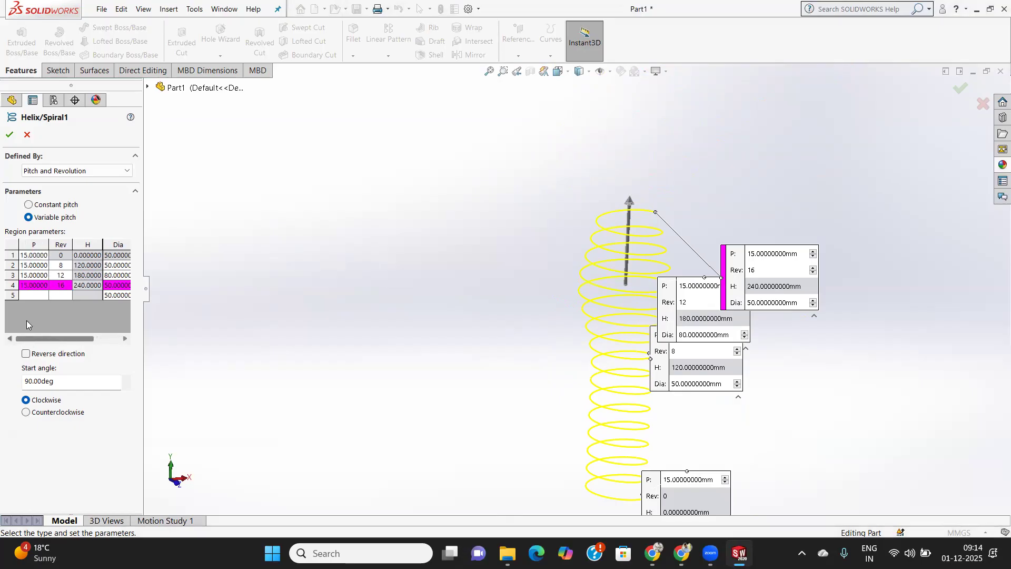
{"action": "double_click", "coordinate": [65, 286]}
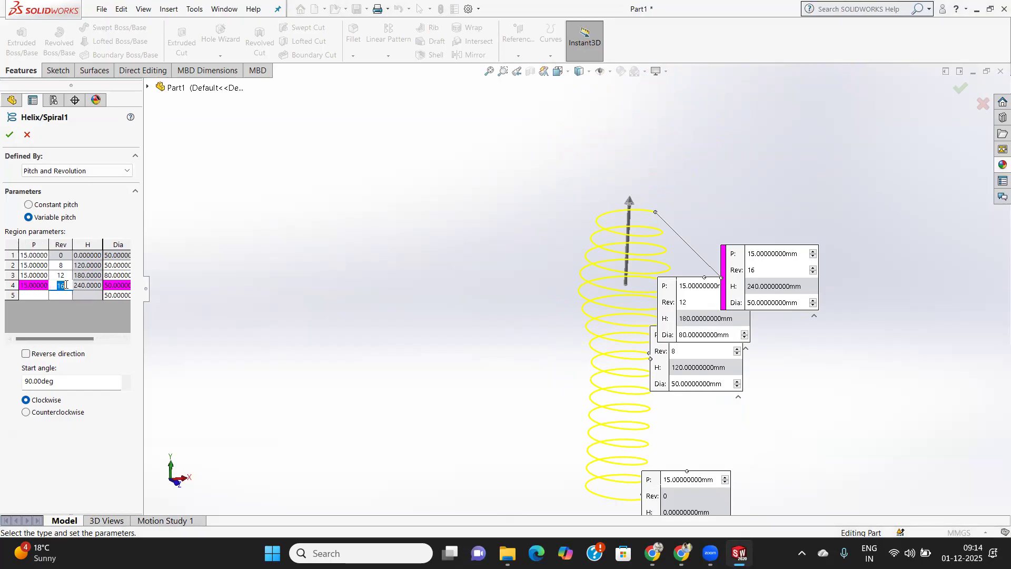
{"action": "type", "text": "20"}
{"action": "key", "text": "Tab"}
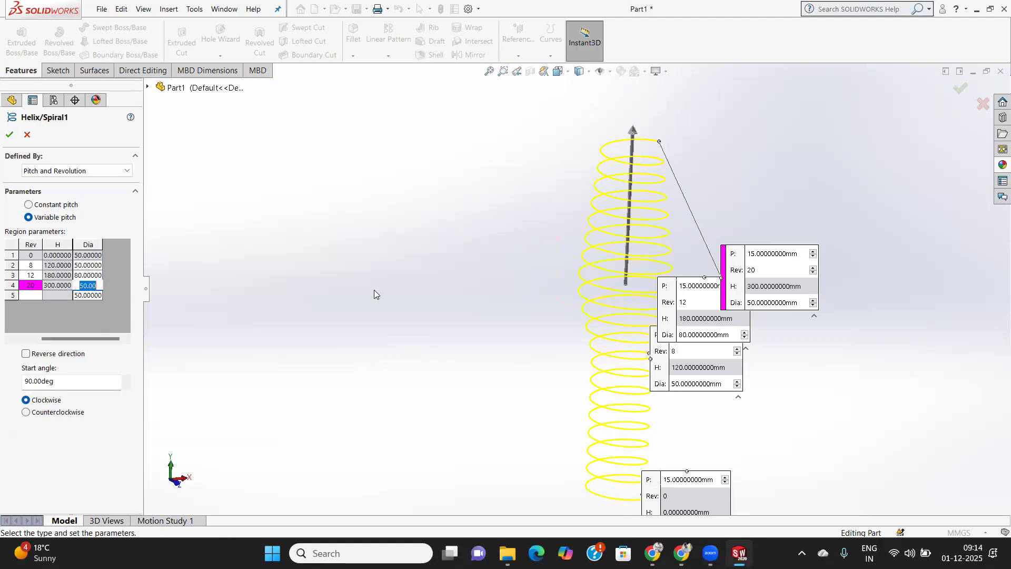
{"action": "left_click", "coordinate": [10, 135]}
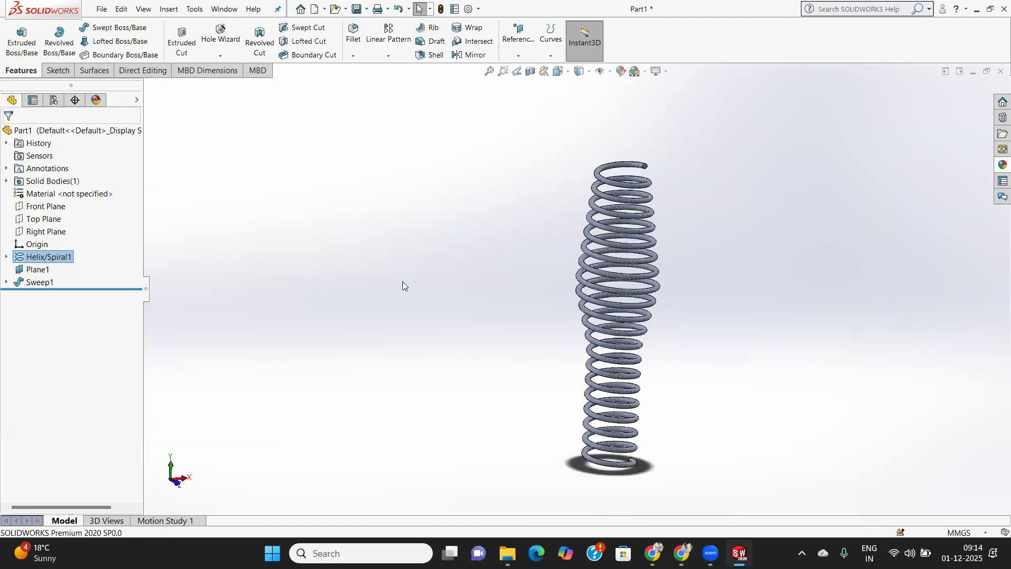
Inspect the shape of the rebuilt variable-diameter spring from several angles and distances.
{"action": "scroll", "coordinate": [564, 302], "scroll_direction": "up", "scroll_amount": 2}
{"action": "scroll", "coordinate": [682, 411], "scroll_direction": "down", "scroll_amount": 1}
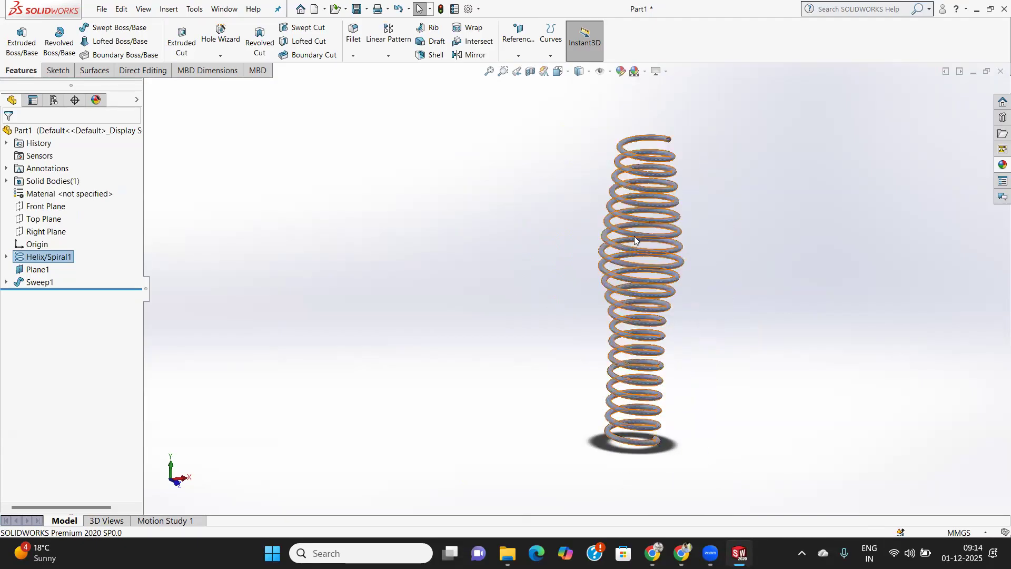
{"action": "mouse_move", "coordinate": [643, 293]}
{"action": "middle_mouse_down"}
{"action": "mouse_move", "coordinate": [603, 318]}
{"action": "mouse_move", "coordinate": [658, 375]}
{"action": "mouse_move", "coordinate": [636, 403]}
{"action": "mouse_move", "coordinate": [709, 287]}
{"action": "mouse_move", "coordinate": [735, 292]}
{"action": "middle_mouse_up"}
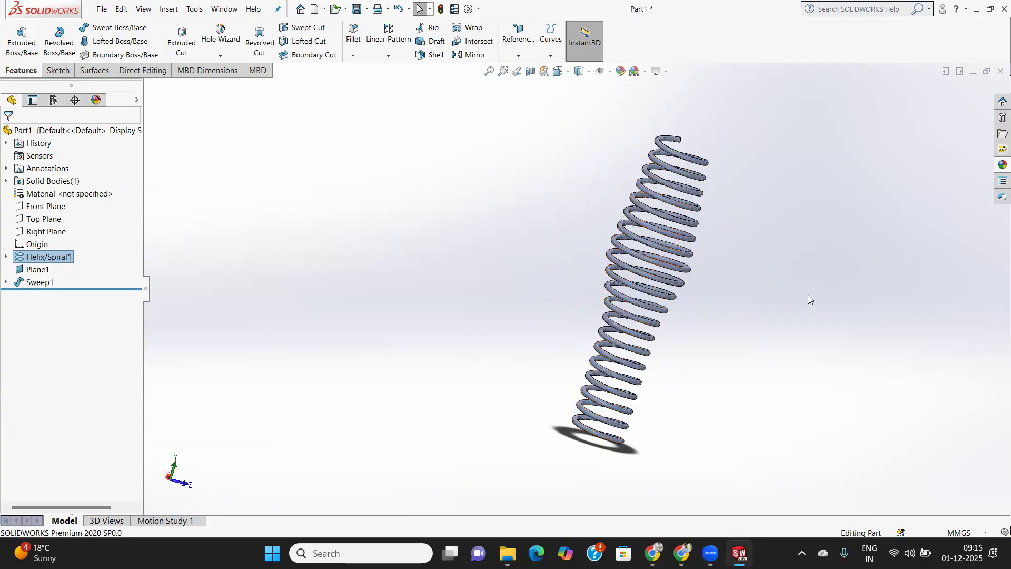
{"action": "scroll", "coordinate": [646, 266], "scroll_direction": "up", "scroll_amount": 3}
{"action": "scroll", "coordinate": [634, 271], "scroll_direction": "down", "scroll_amount": 6}
{"action": "middle_click_drag", "start_coordinate": [538, 269], "coordinate": [654, 284]}
{"action": "scroll", "coordinate": [606, 285], "scroll_direction": "up", "scroll_amount": 5}
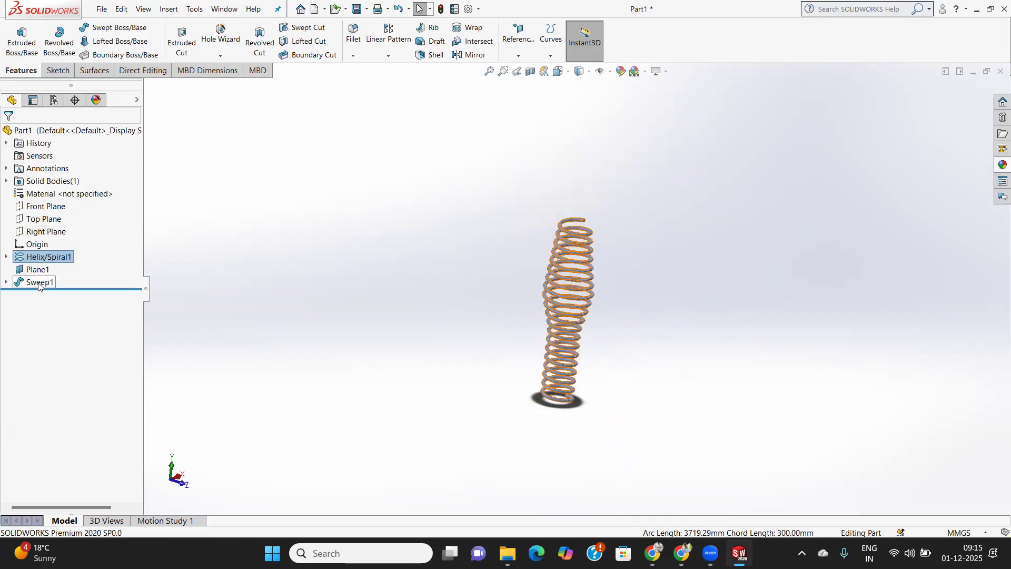
Edit the helix feature again and switch it back to constant pitch.
{"action": "right_click", "coordinate": [43, 260]}
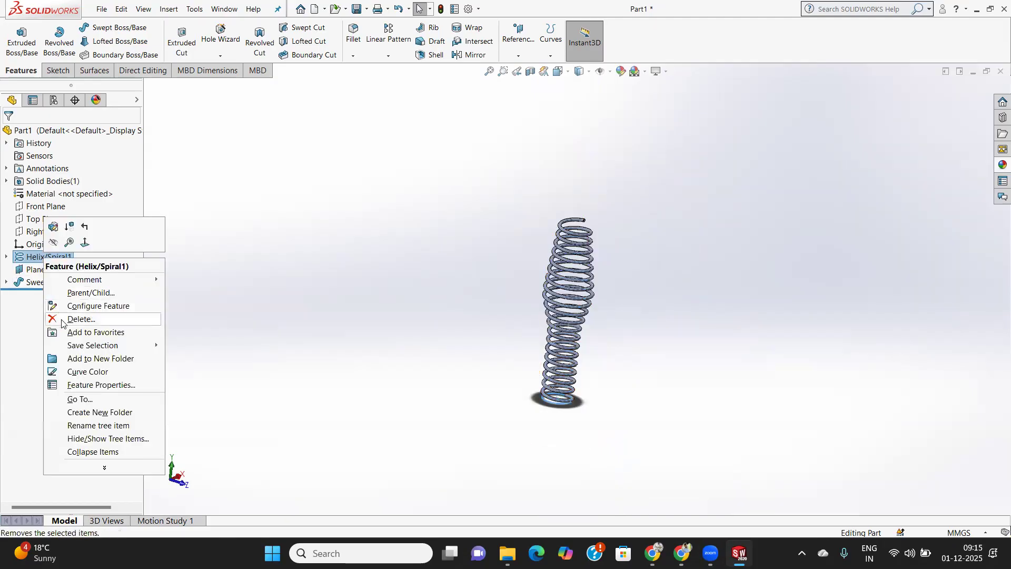
{"action": "left_click", "coordinate": [73, 242]}
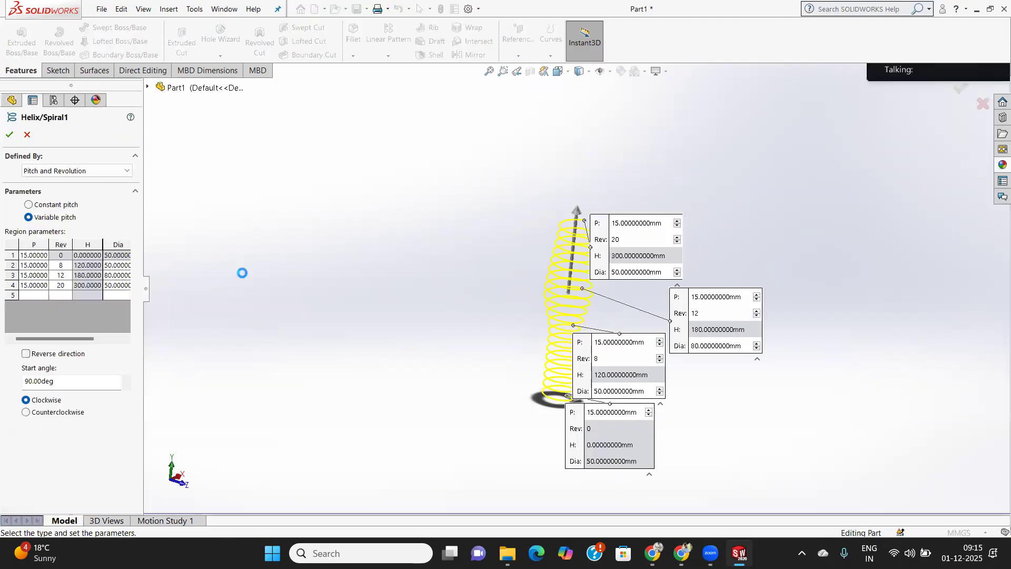
{"action": "left_click", "coordinate": [29, 204]}
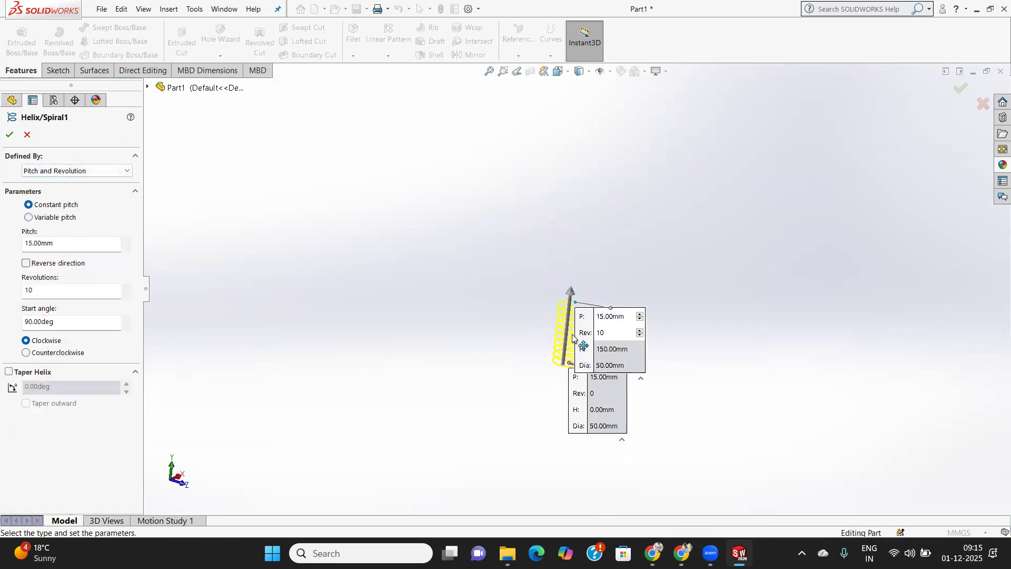
{"action": "key", "text": "f"}
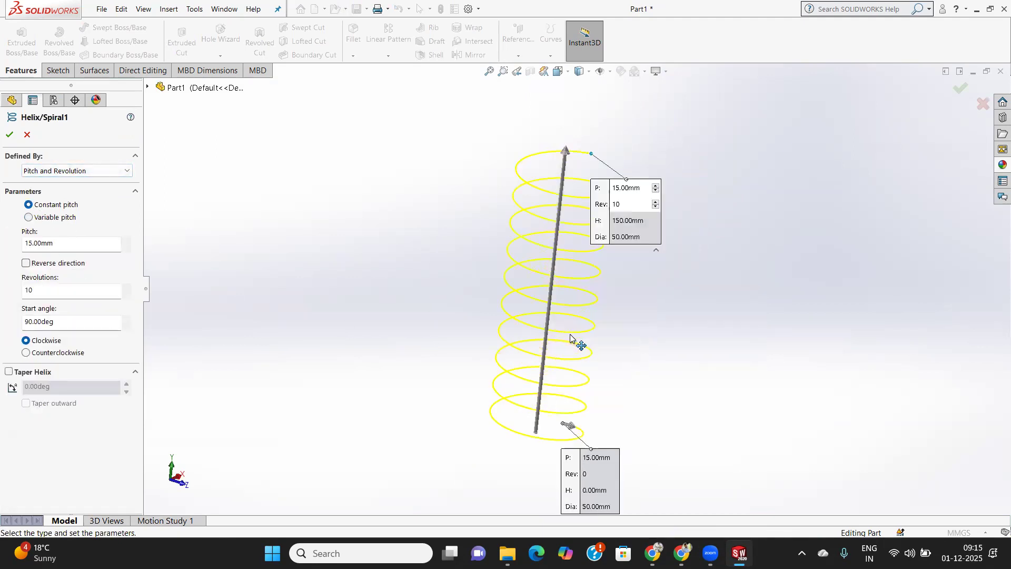
Change the helix definition to Height and Revolution and check its preview.
{"action": "left_click", "coordinate": [86, 172]}
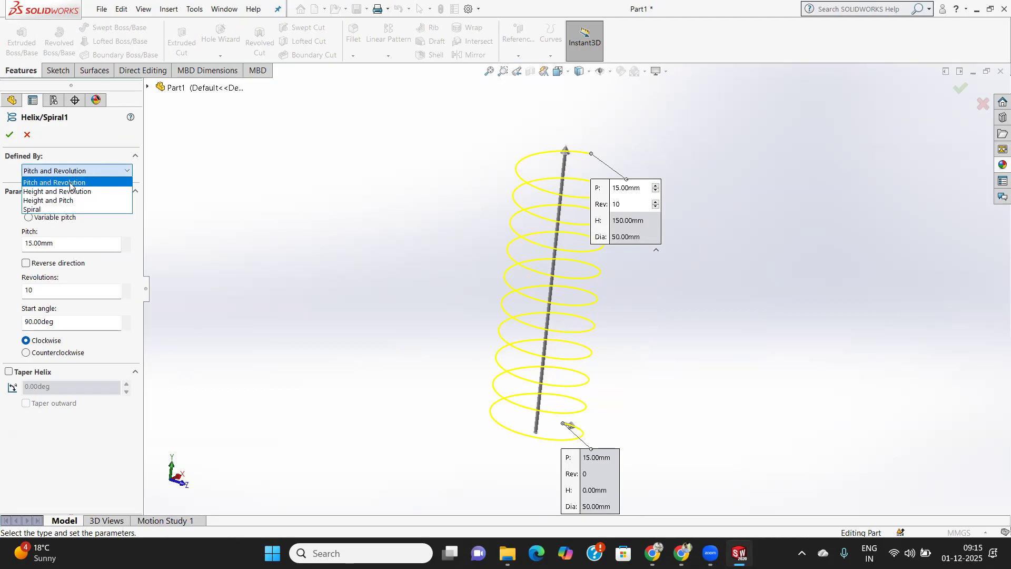
{"action": "scroll", "coordinate": [541, 441], "scroll_direction": "down", "scroll_amount": 1}
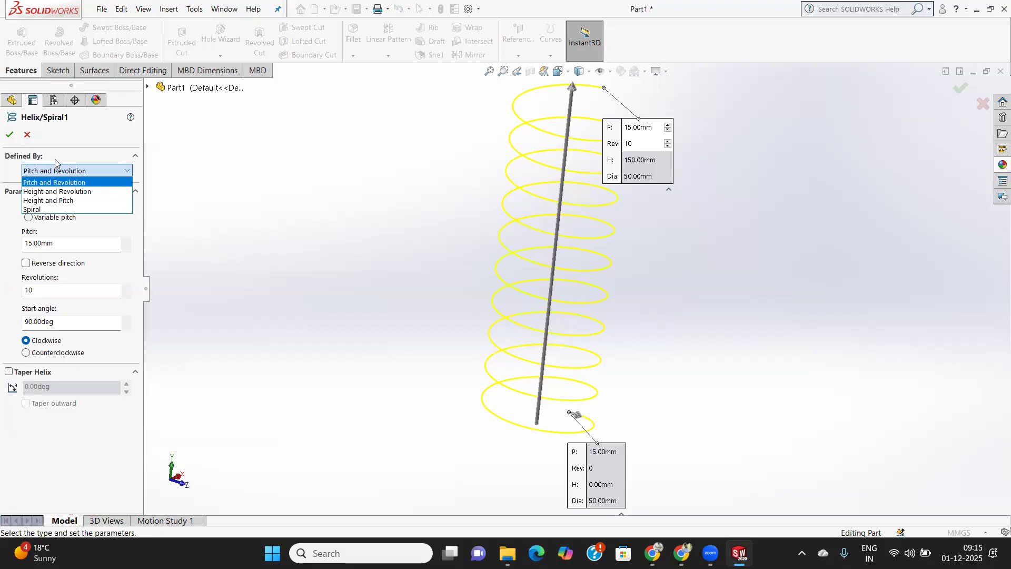
{"action": "left_click", "coordinate": [75, 191]}
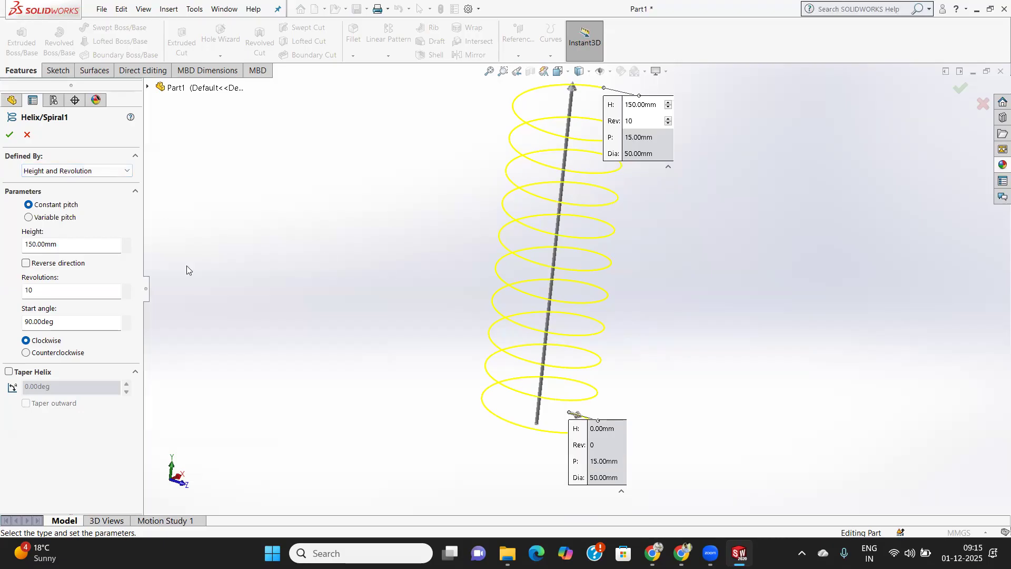
{"action": "scroll", "coordinate": [670, 299], "scroll_direction": "down", "scroll_amount": 3}
{"action": "scroll", "coordinate": [668, 300], "scroll_direction": "up", "scroll_amount": 5}
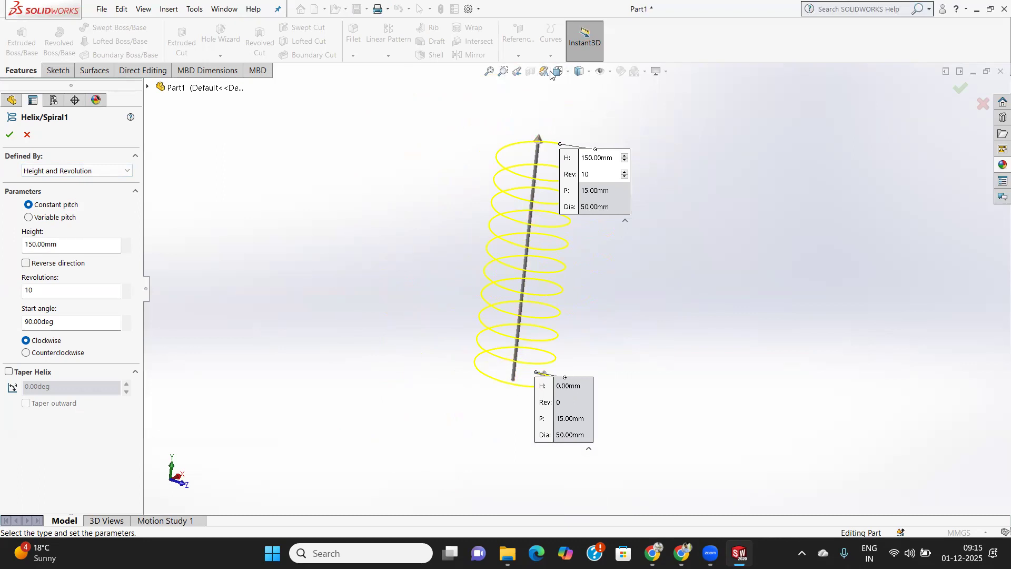
Set the helix's height to 120 mm and its start angle to 0 degrees.
{"action": "double_click", "coordinate": [70, 243]}
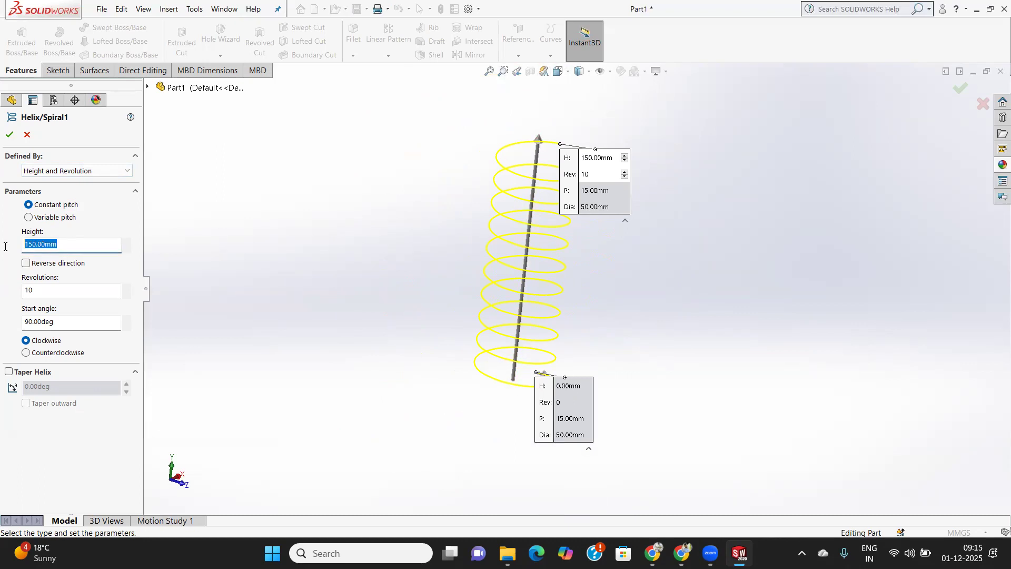
{"action": "type", "text": "120"}
{"action": "key", "text": "Return"}
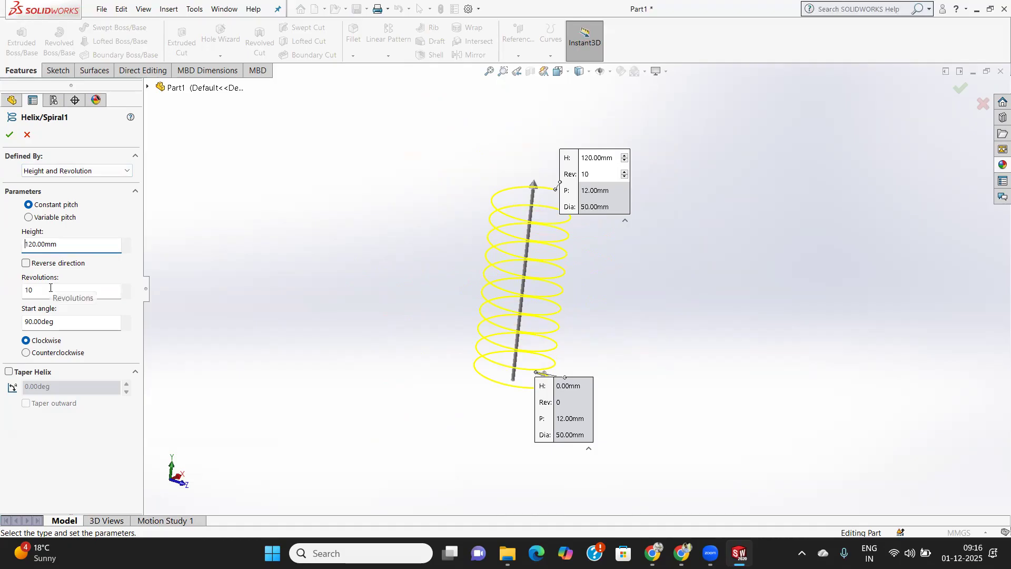
{"action": "double_click", "coordinate": [44, 318]}
{"action": "type", "text": "0"}
{"action": "key", "text": "Return"}
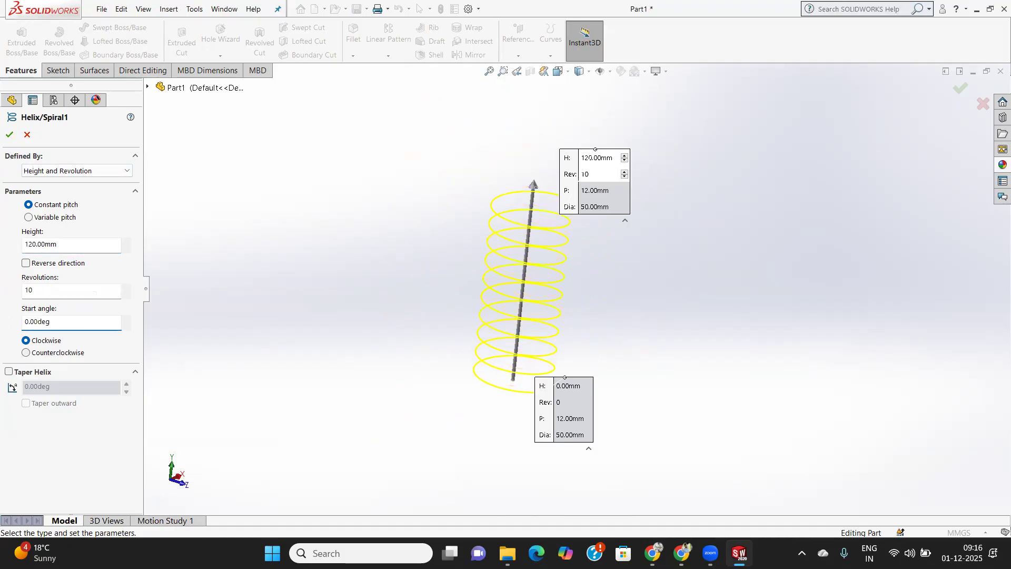
Examine the variable pitch parameters for the Height and Revolution definition and return the helix to constant pitch.
{"action": "scroll", "coordinate": [512, 270], "scroll_direction": "down", "scroll_amount": 2}
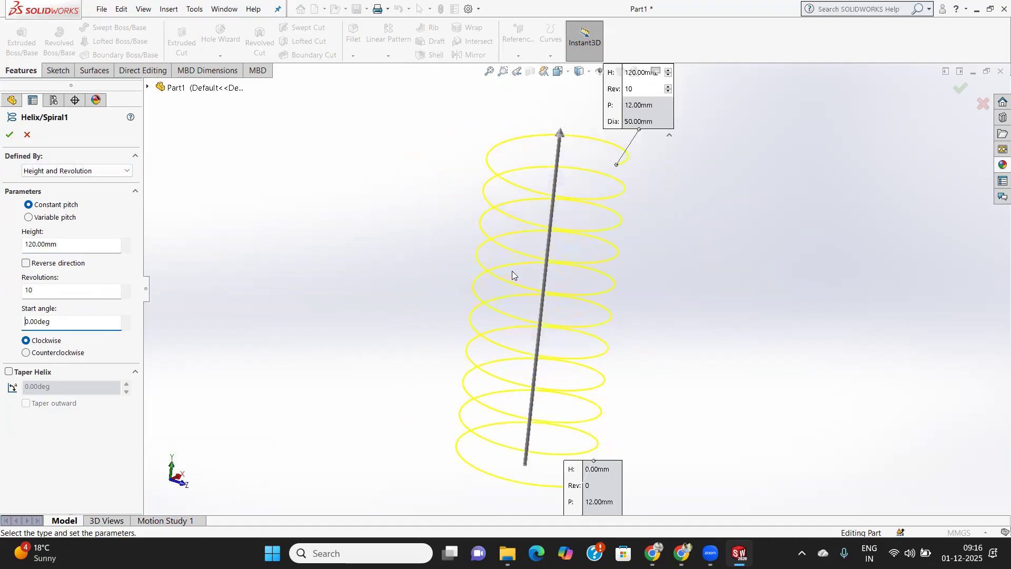
{"action": "middle_click_drag", "start_coordinate": [564, 135], "coordinate": [547, 191]}
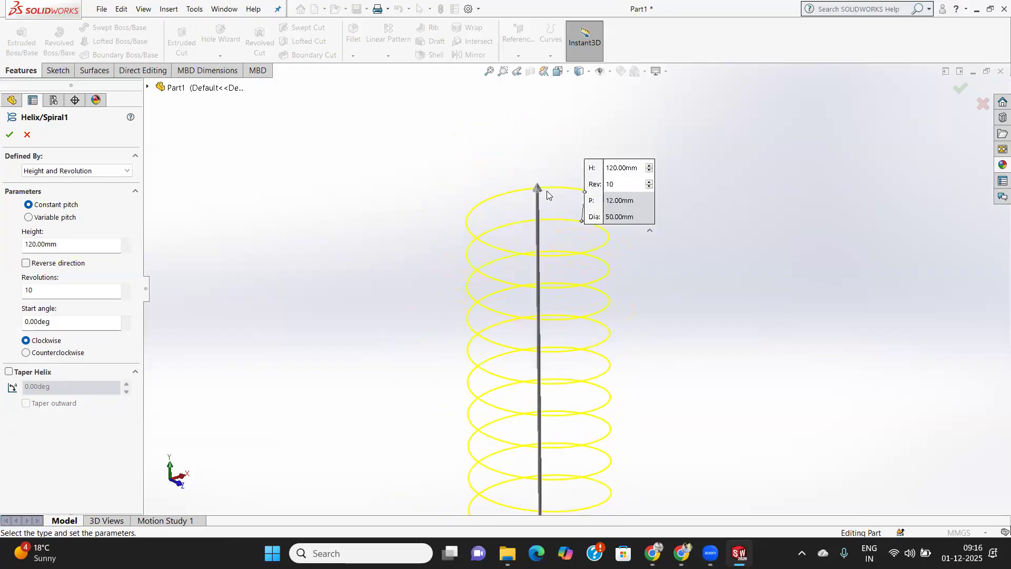
{"action": "left_click", "coordinate": [28, 218]}
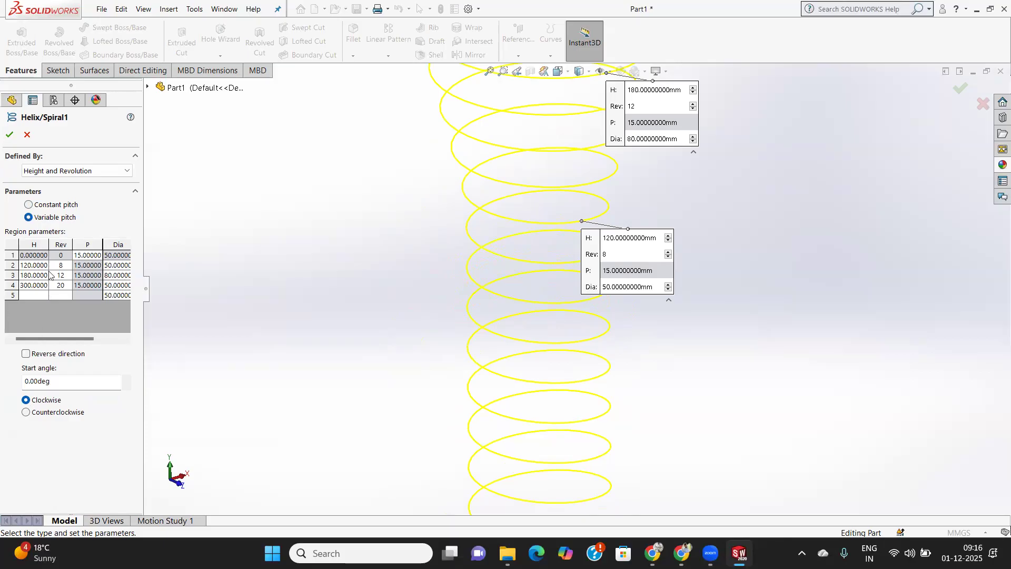
{"action": "mouse_move", "coordinate": [57, 338]}
{"action": "left_mouse_down"}
{"action": "mouse_move", "coordinate": [87, 337]}
{"action": "mouse_move", "coordinate": [60, 337]}
{"action": "left_mouse_up"}
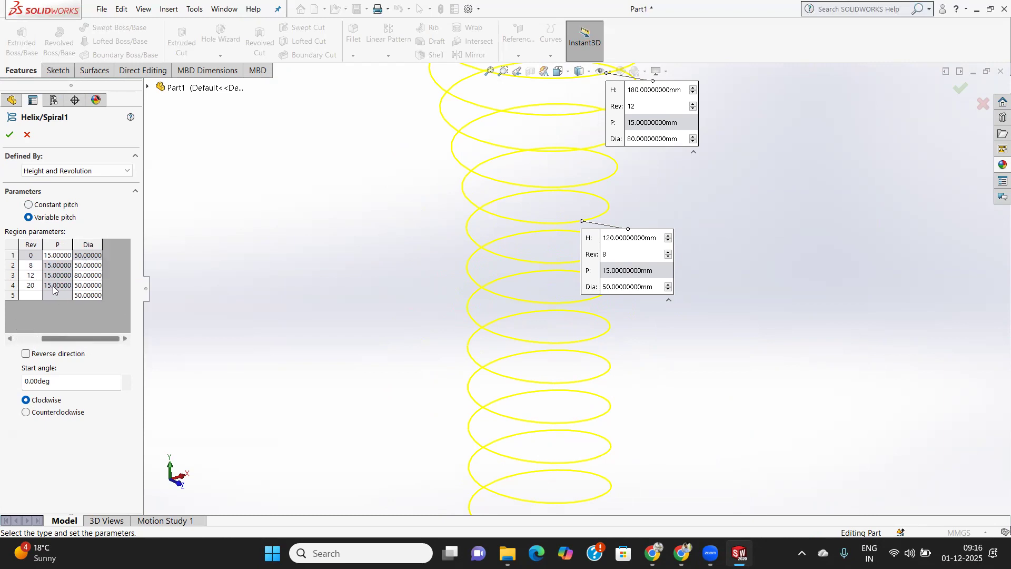
{"action": "left_click", "coordinate": [28, 205]}
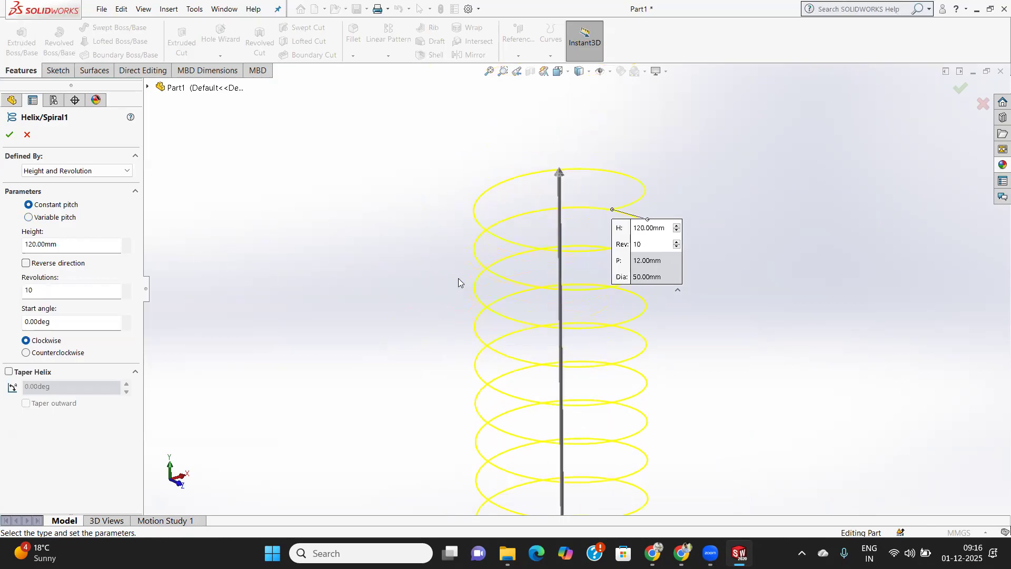
Apply the Height and Revolution helix, and edit the feature again to define it by Height and Pitch.
{"action": "scroll", "coordinate": [601, 284], "scroll_direction": "up", "scroll_amount": 2}
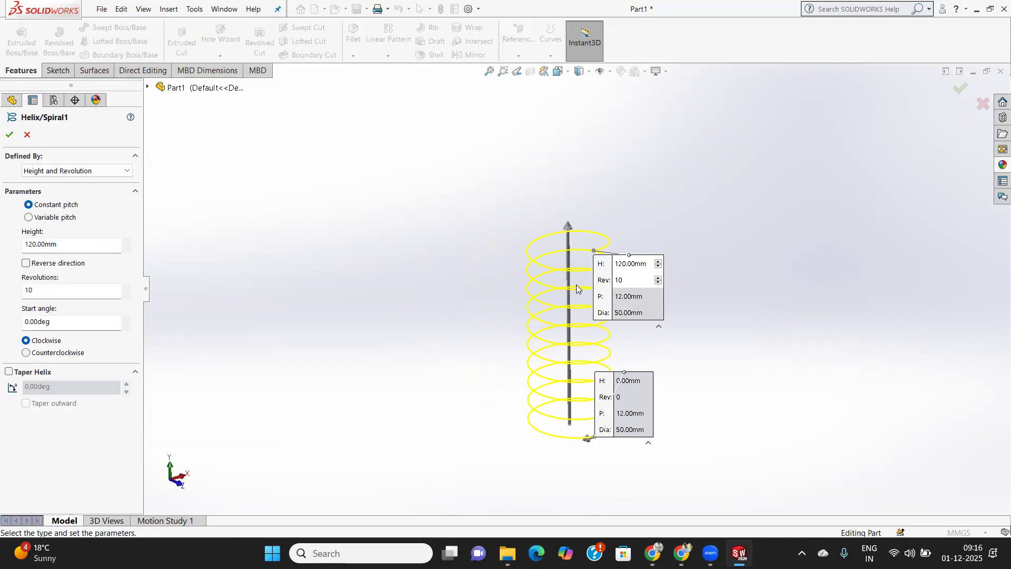
{"action": "left_click", "coordinate": [9, 135]}
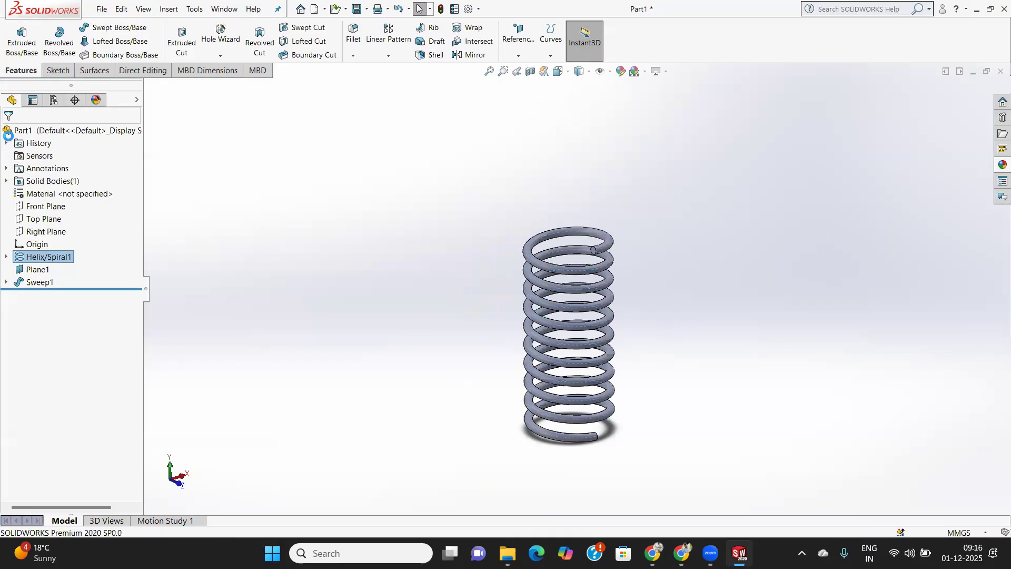
{"action": "right_click", "coordinate": [52, 258]}
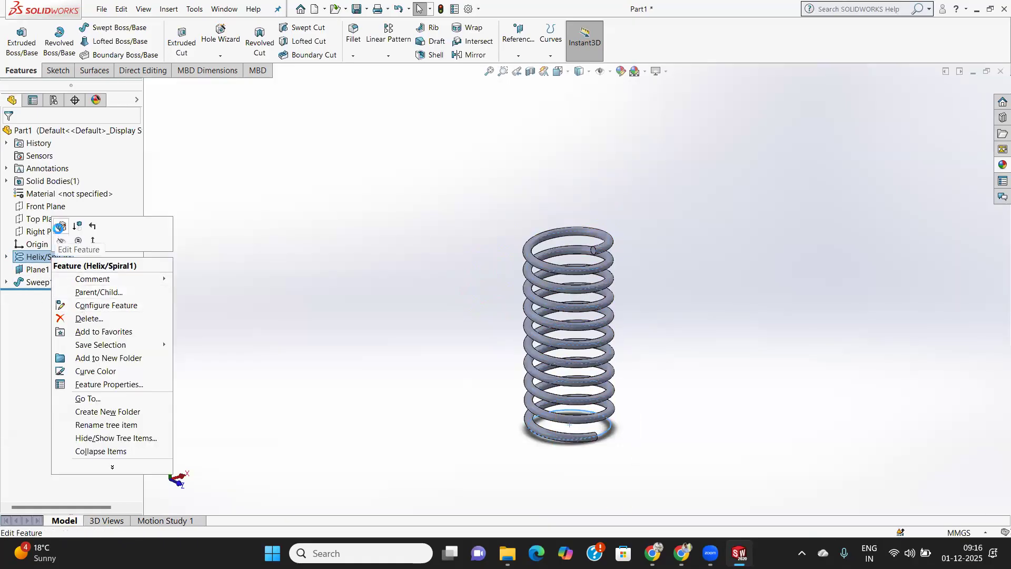
{"action": "left_click", "coordinate": [59, 226]}
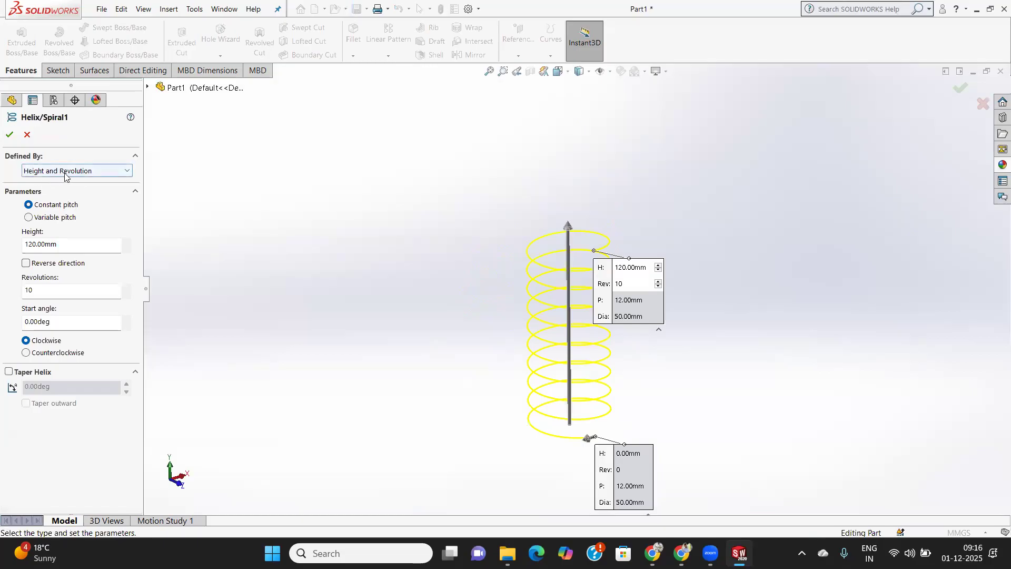
{"action": "left_click", "coordinate": [65, 174]}
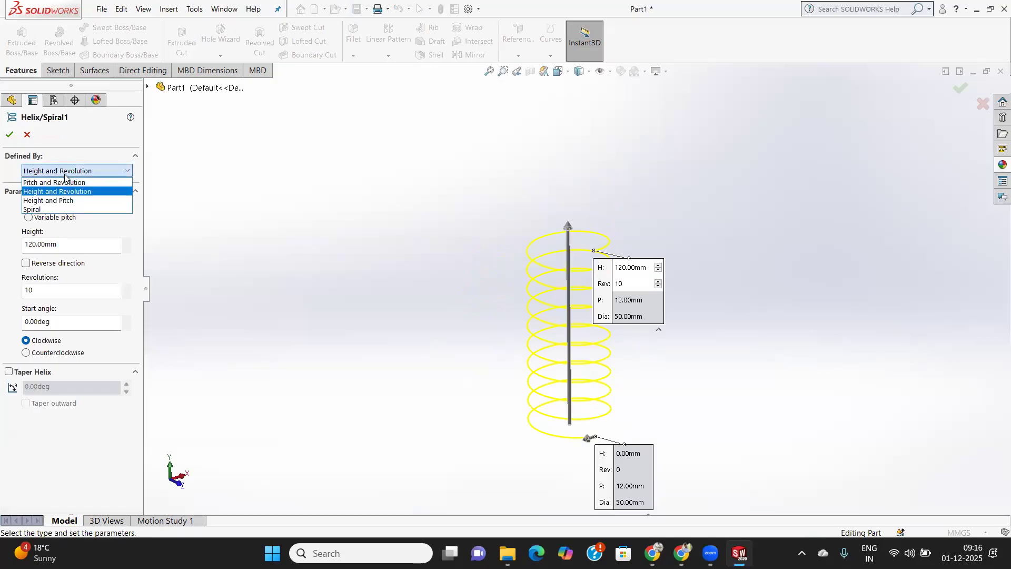
{"action": "left_click", "coordinate": [61, 201]}
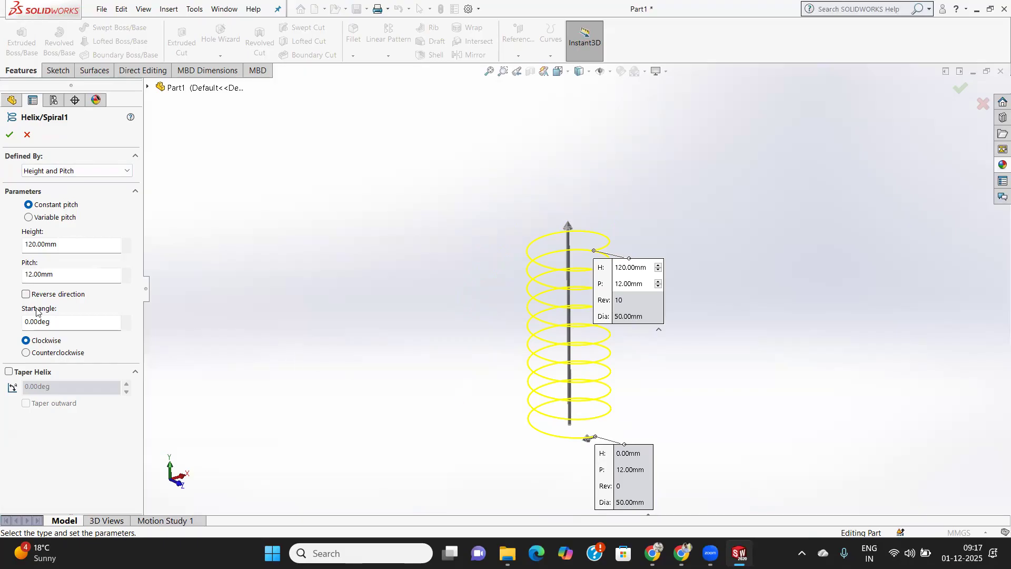
Set the helix's pitch to 10 mm and its height to 150 mm.
{"action": "double_click", "coordinate": [62, 272]}
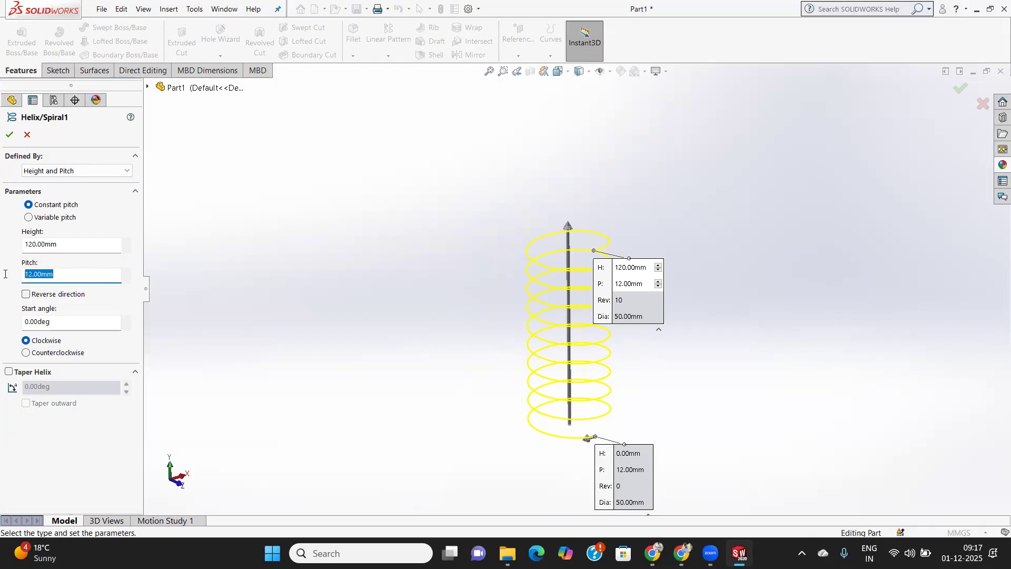
{"action": "type", "text": "10"}
{"action": "key", "text": "Return"}
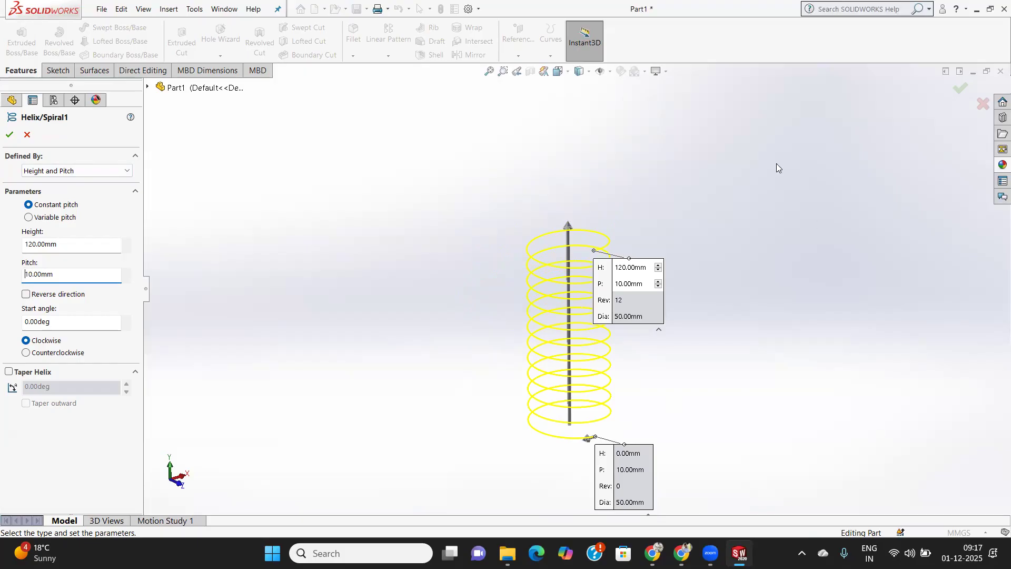
{"action": "double_click", "coordinate": [26, 244]}
{"action": "type", "text": "150"}
{"action": "key", "text": "Return"}
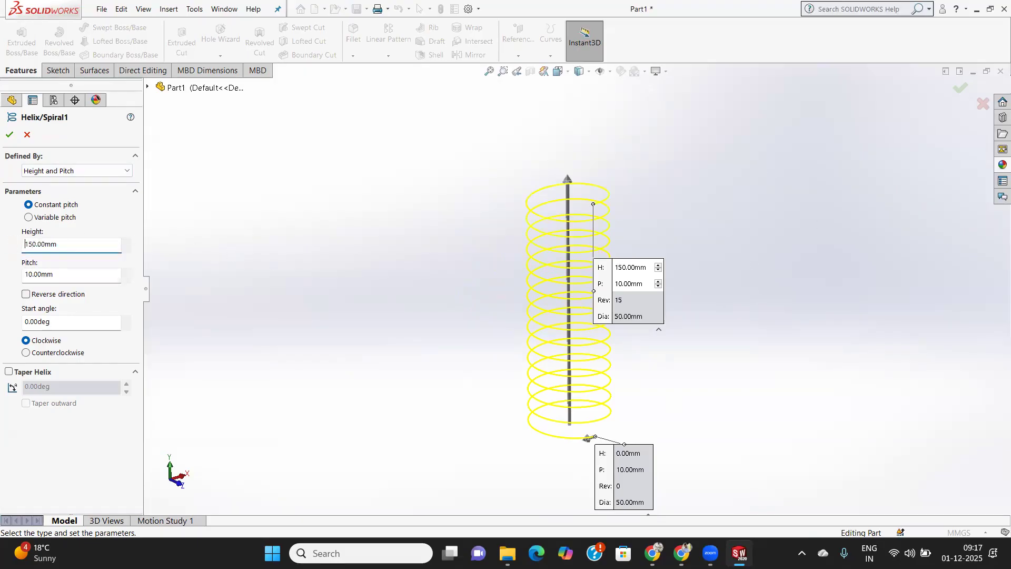
Check the variable pitch table for the Height and Pitch definition and return to constant pitch.
{"action": "left_click", "coordinate": [29, 218]}
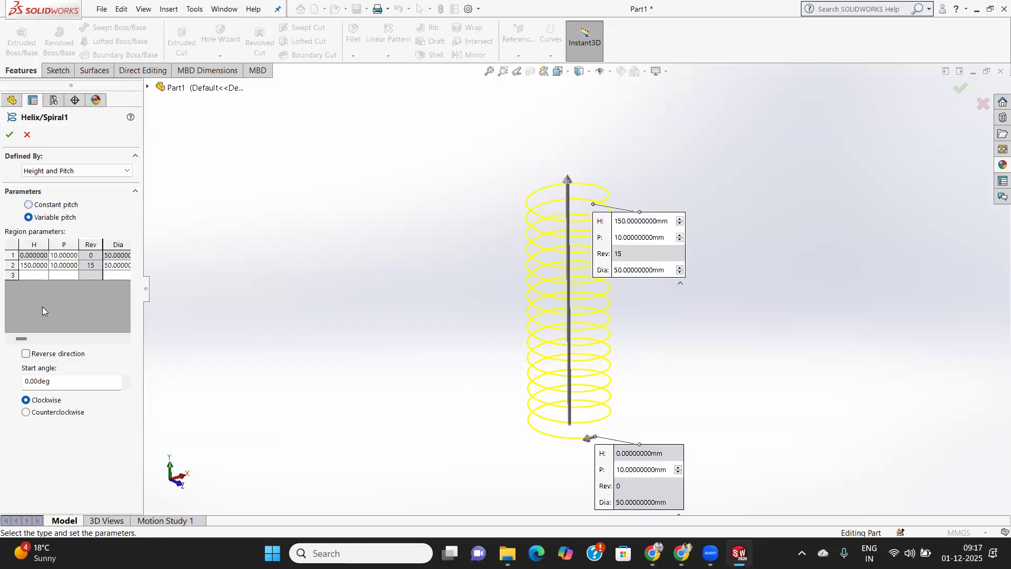
{"action": "left_click", "coordinate": [28, 207]}
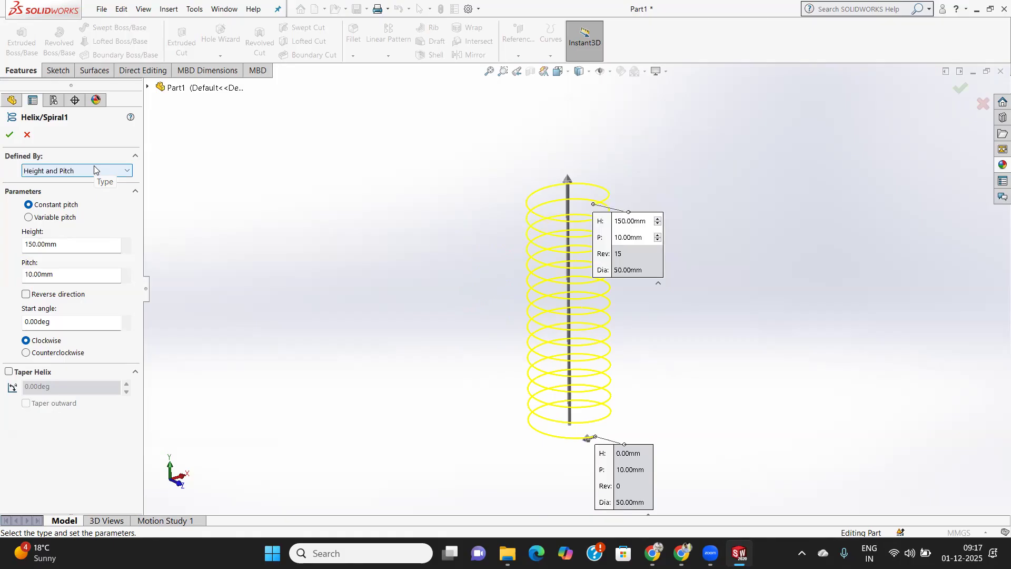
Enable Taper Helix and try taper angles of 20 and 30 degrees.
{"action": "left_click", "coordinate": [8, 372]}
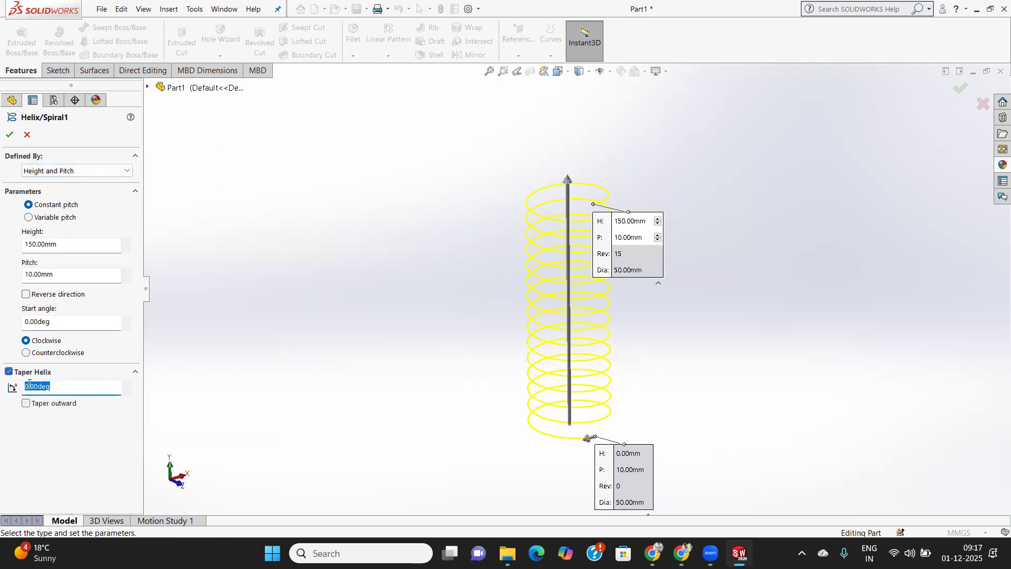
{"action": "type", "text": "20"}
{"action": "key", "text": "Return"}
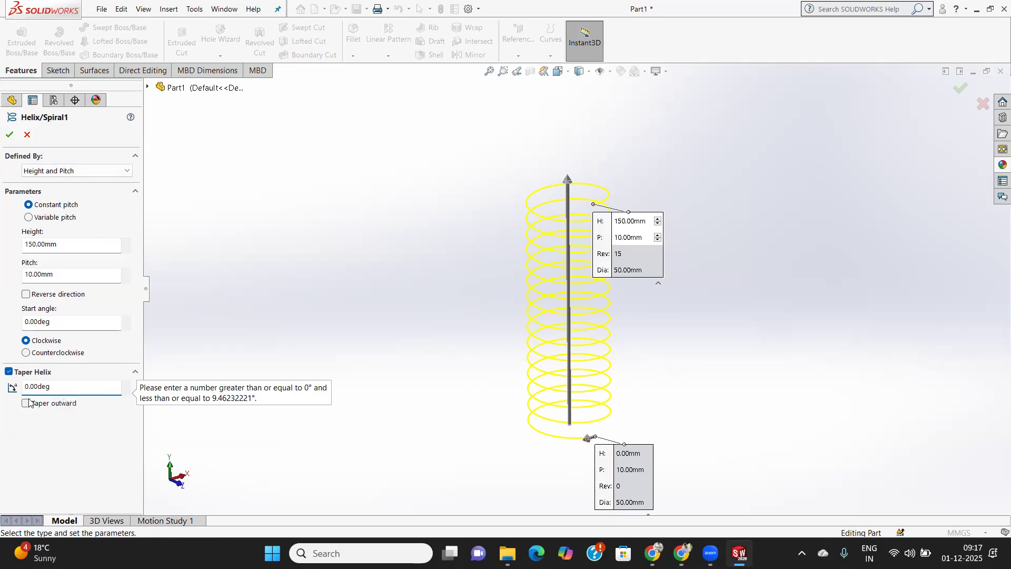
{"action": "left_click_drag", "start_coordinate": [52, 388], "coordinate": [25, 388]}
{"action": "type", "text": "30"}
Make the helix taper outward with a taper angle of 5 degrees.
{"action": "left_click", "coordinate": [26, 404]}
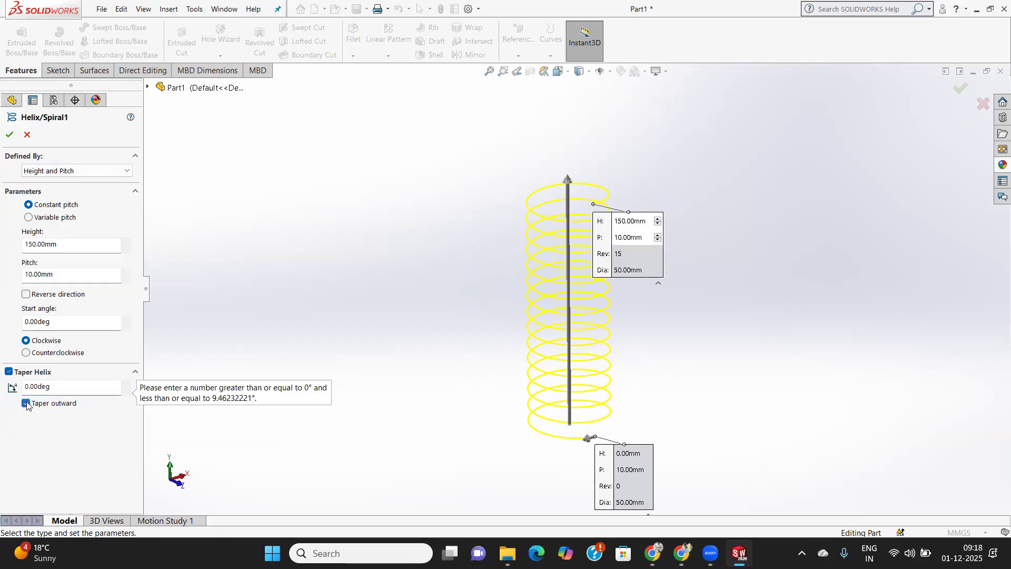
{"action": "double_click", "coordinate": [57, 388]}
{"action": "type", "text": "5"}
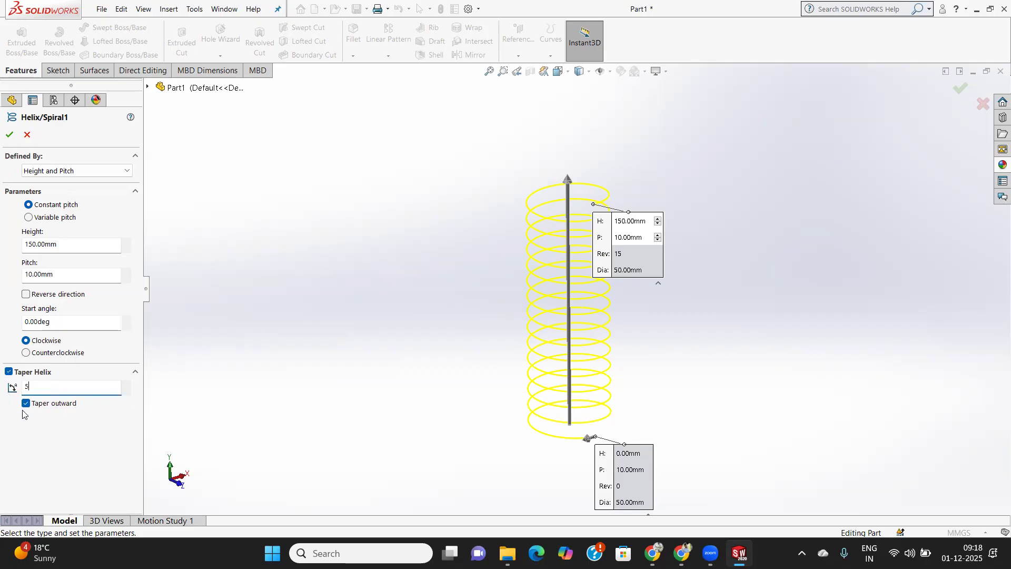
{"action": "left_click", "coordinate": [574, 331]}
Increase the outward taper angle to 8 degrees and check the widened helix preview.
{"action": "middle_click_drag", "start_coordinate": [578, 348], "coordinate": [578, 349]}
{"action": "scroll", "coordinate": [545, 244], "scroll_direction": "down", "scroll_amount": 3}
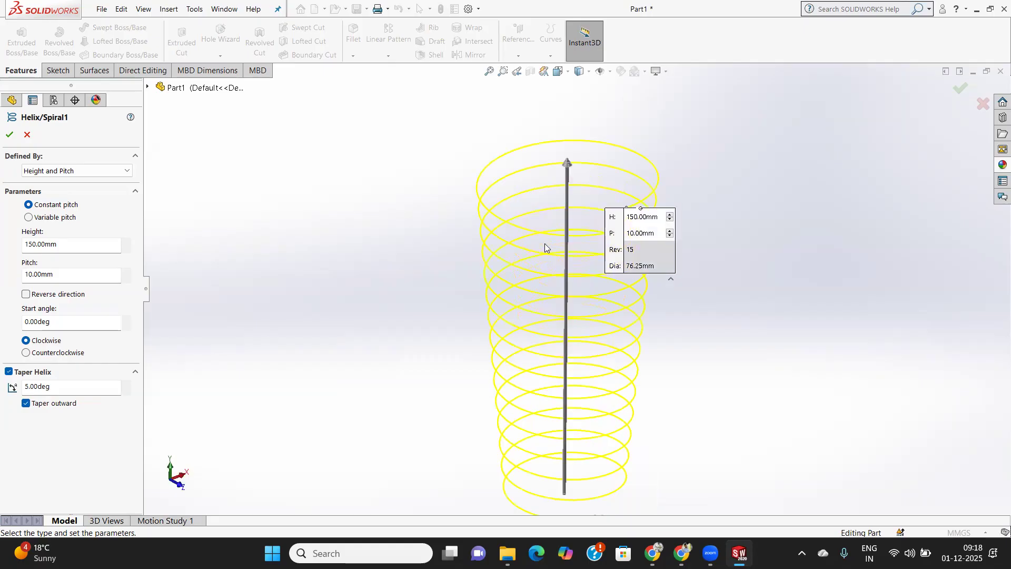
{"action": "scroll", "coordinate": [550, 185], "scroll_direction": "down", "scroll_amount": 2}
{"action": "middle_click_drag", "start_coordinate": [566, 214], "coordinate": [567, 222]}
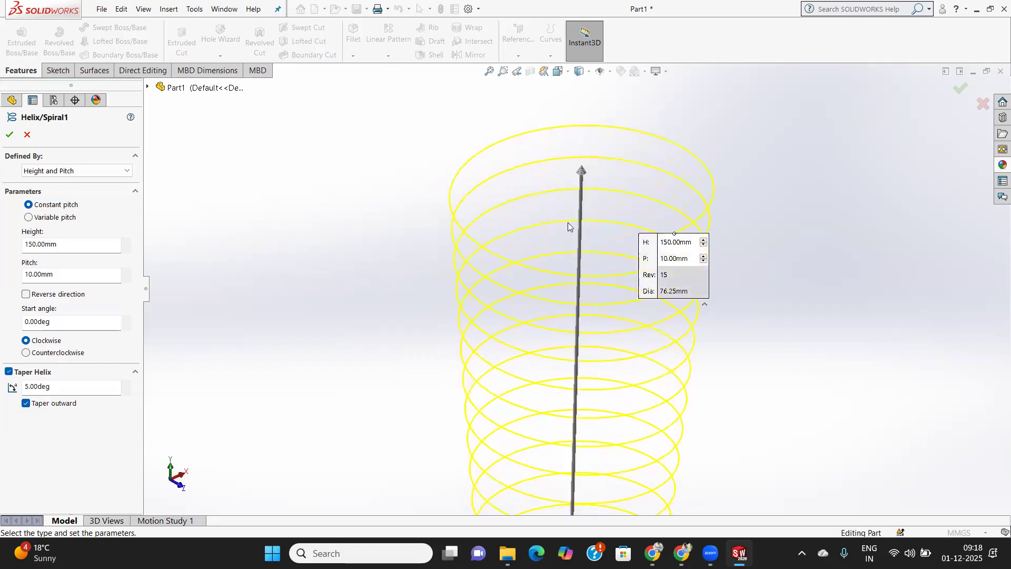
{"action": "scroll", "coordinate": [568, 222], "scroll_direction": "up", "scroll_amount": 3}
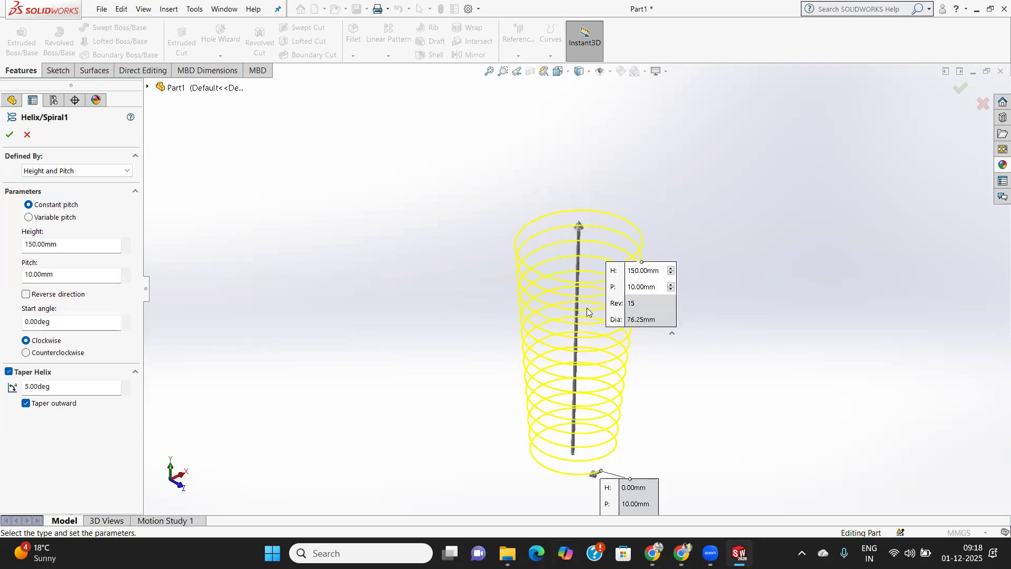
{"action": "mouse_move", "coordinate": [585, 263]}
{"action": "middle_mouse_down"}
{"action": "mouse_move", "coordinate": [576, 206]}
{"action": "mouse_move", "coordinate": [584, 174]}
{"action": "mouse_move", "coordinate": [602, 190]}
{"action": "mouse_move", "coordinate": [597, 268]}
{"action": "middle_mouse_up"}
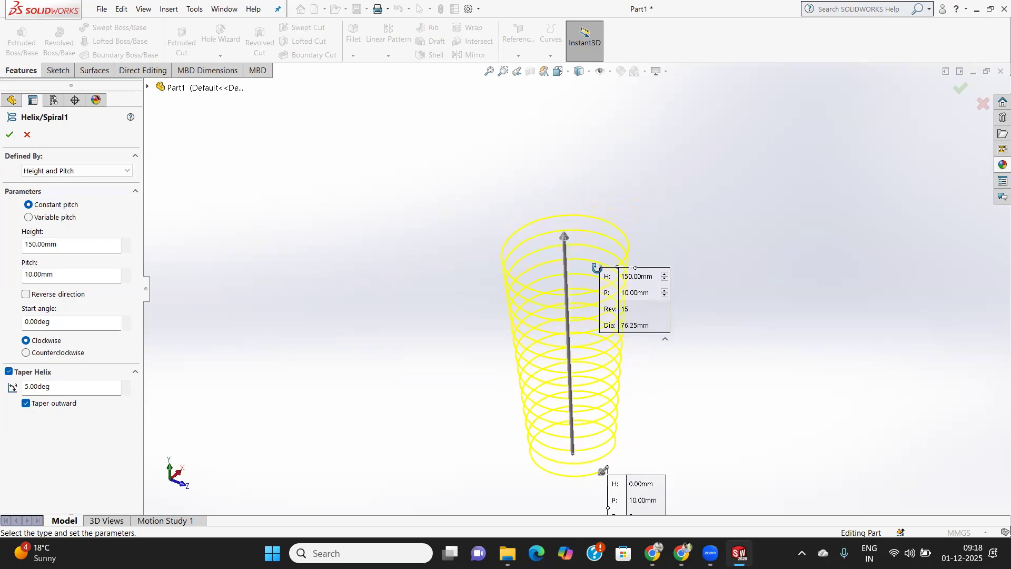
{"action": "double_click", "coordinate": [41, 387]}
{"action": "type", "text": "8"}
{"action": "key", "text": "Return"}
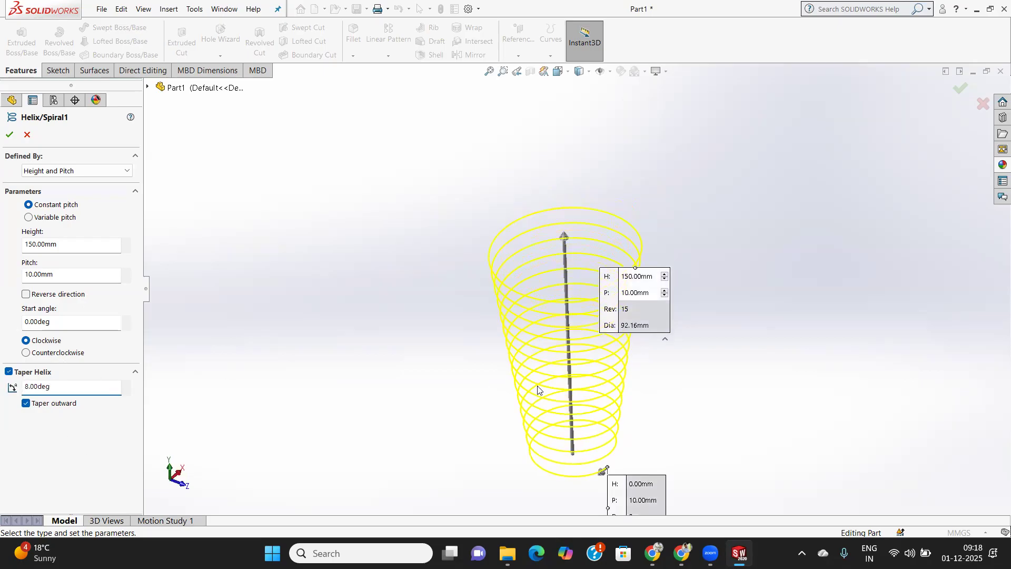
{"action": "middle_click_drag", "start_coordinate": [523, 396], "coordinate": [551, 388]}
{"action": "scroll", "coordinate": [551, 390], "scroll_direction": "up", "scroll_amount": 3}
{"action": "scroll", "coordinate": [555, 390], "scroll_direction": "down", "scroll_amount": 5}
Compare inward and outward taper, keep it inward with an angle of 5 degrees, and apply the helix.
{"action": "left_click", "coordinate": [26, 403]}
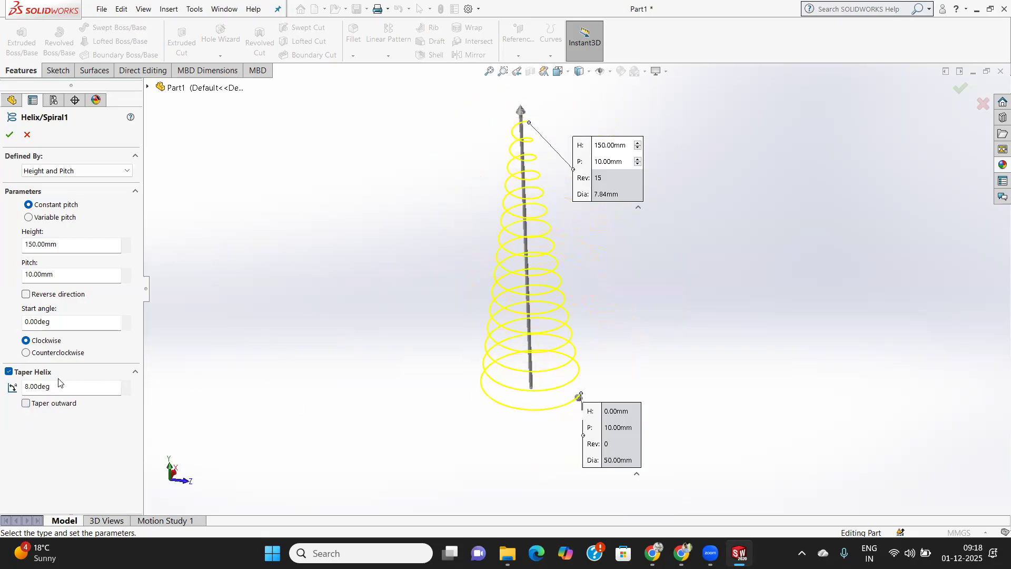
{"action": "left_click", "coordinate": [26, 404]}
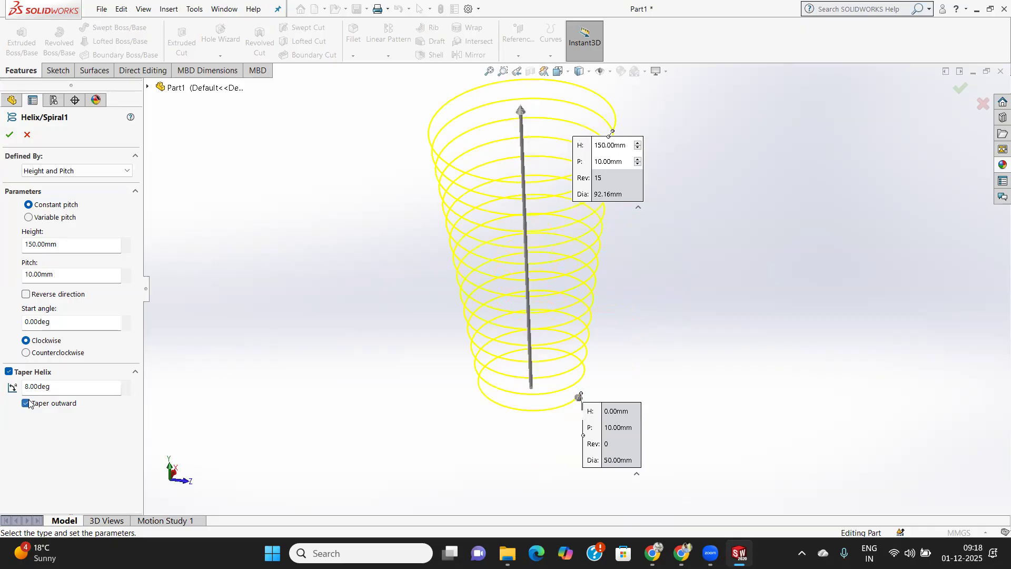
{"action": "left_click", "coordinate": [25, 403]}
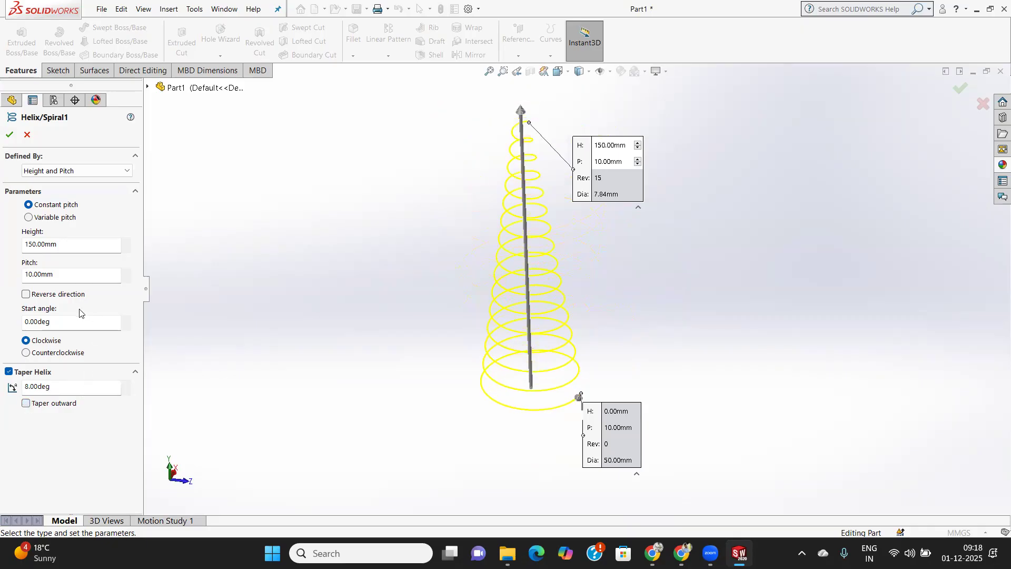
{"action": "double_click", "coordinate": [57, 391]}
{"action": "type", "text": "5"}
{"action": "key", "text": "Return"}
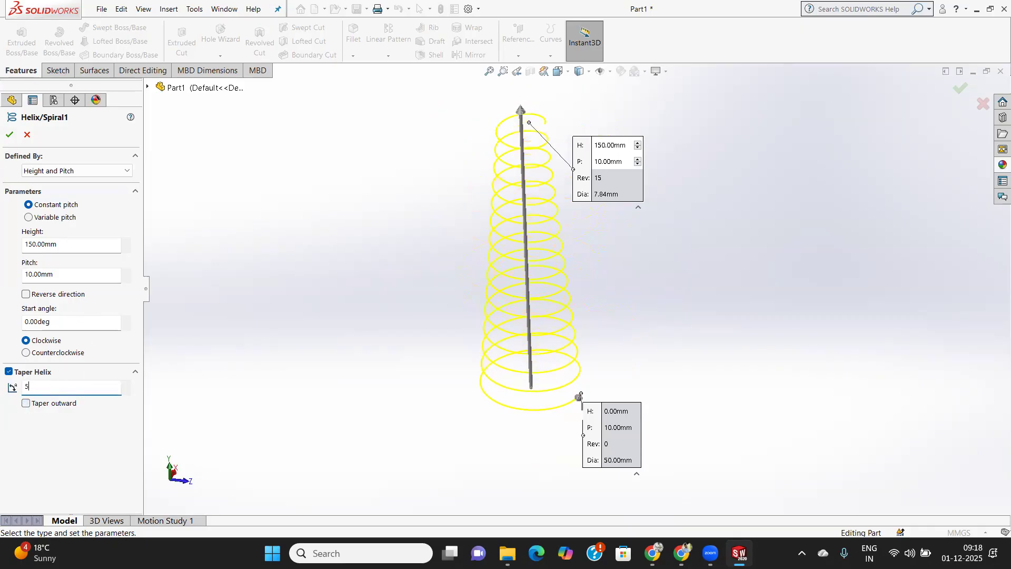
{"action": "left_click", "coordinate": [10, 134]}
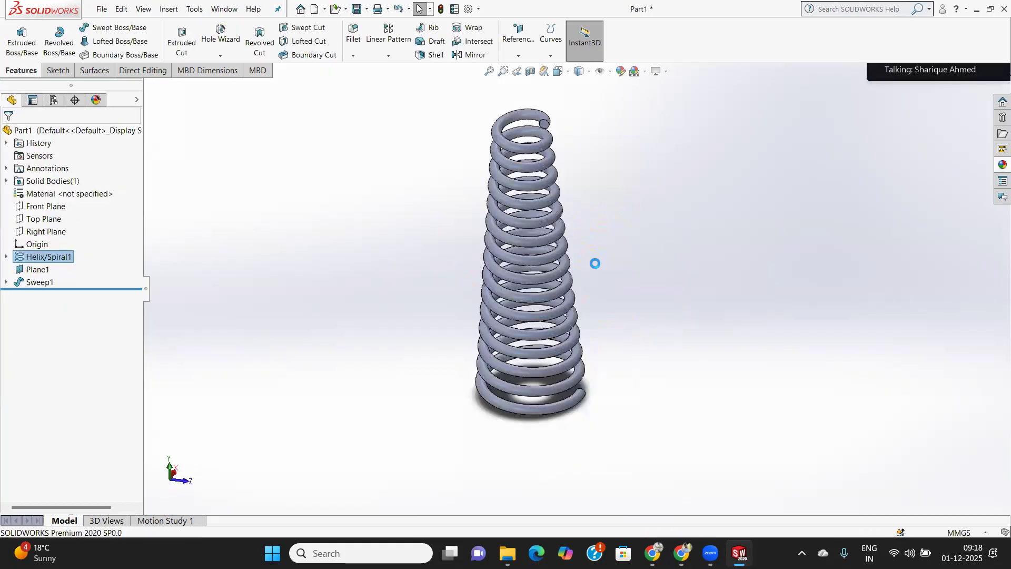
Edit the helix feature, turn off Taper Helix and change its definition type to Spiral.
{"action": "middle_click_drag", "start_coordinate": [581, 251], "coordinate": [482, 203]}
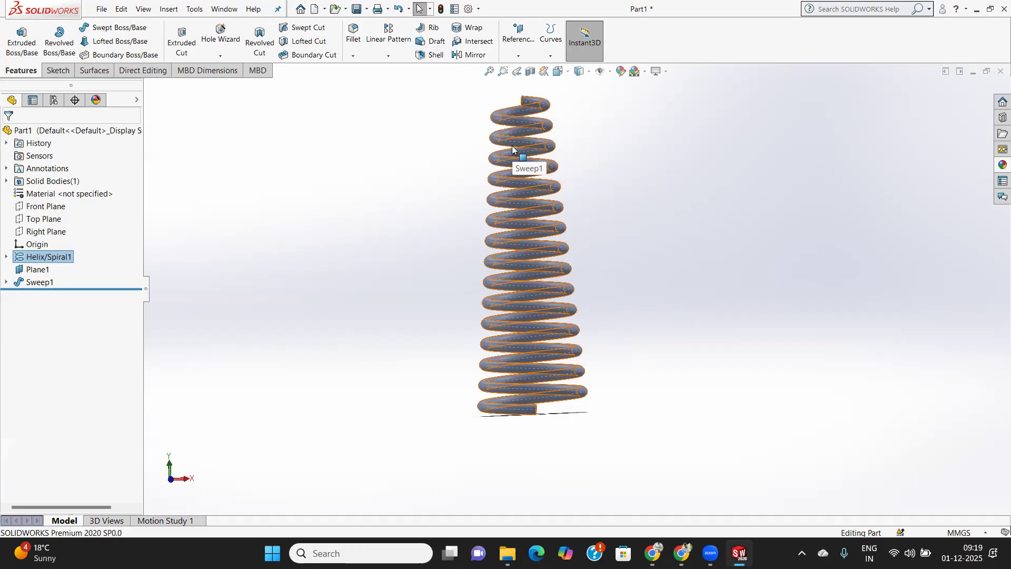
{"action": "right_click", "coordinate": [48, 258]}
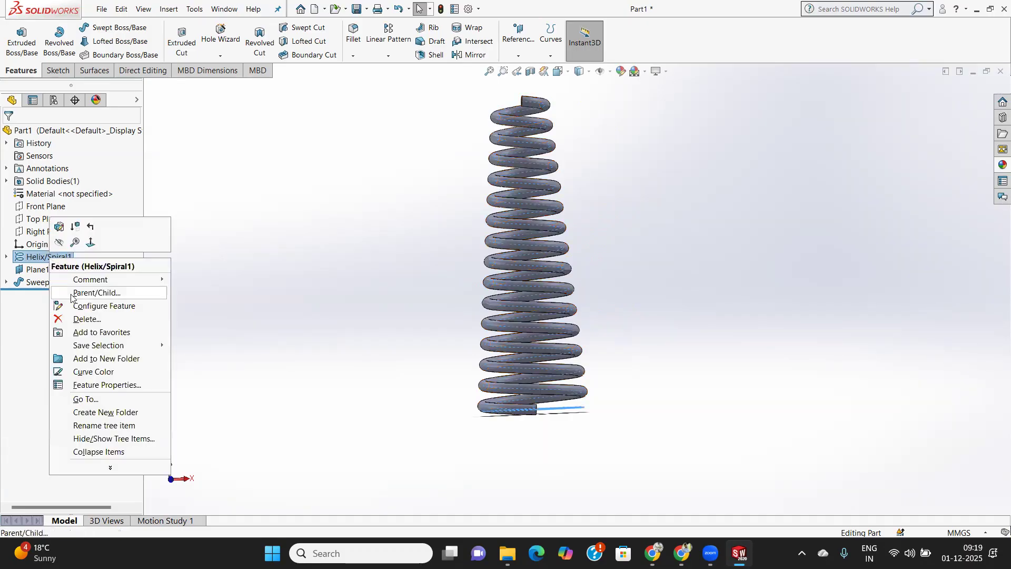
{"action": "left_click", "coordinate": [59, 227]}
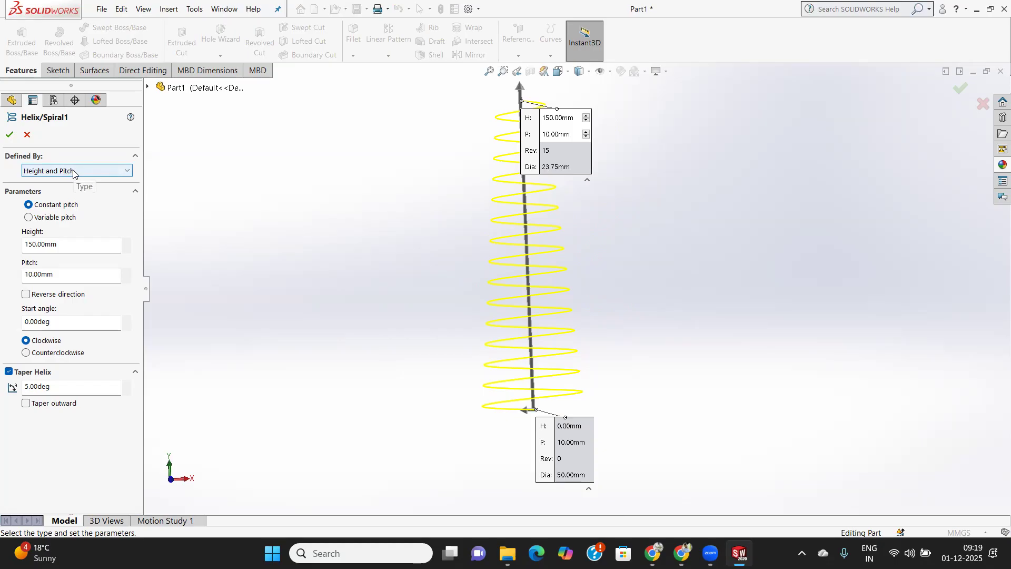
{"action": "left_click", "coordinate": [8, 371]}
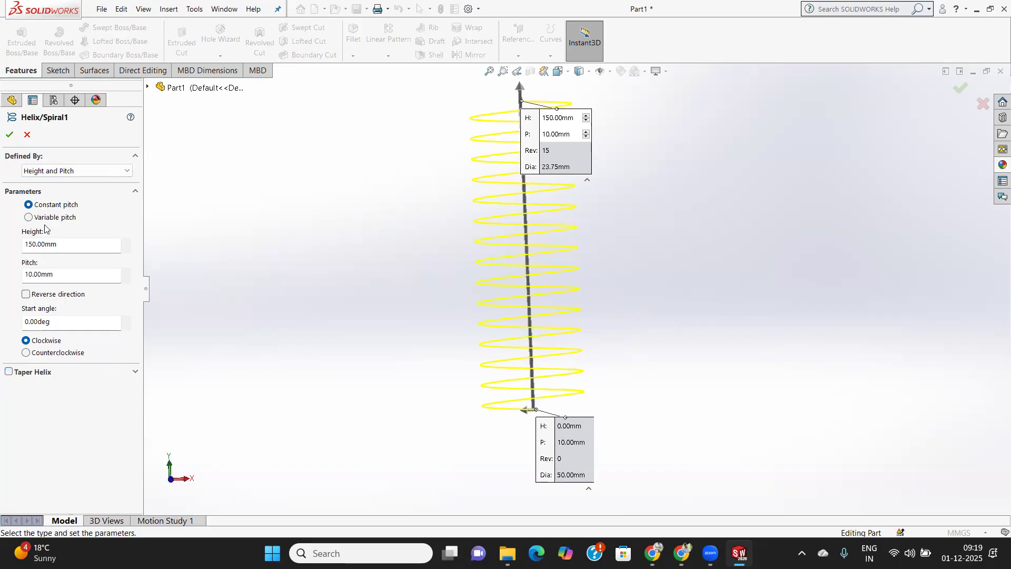
{"action": "left_click", "coordinate": [71, 170]}
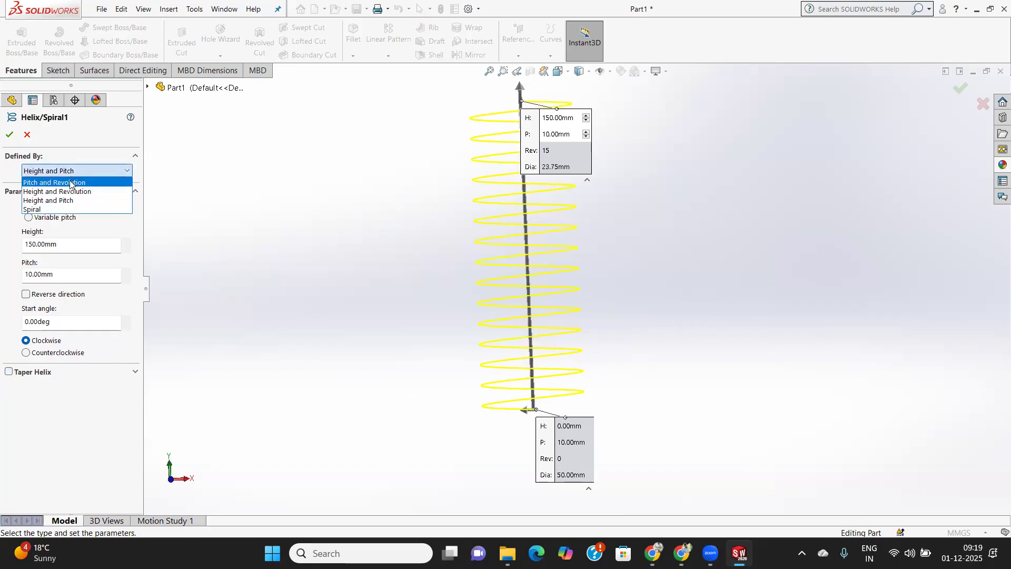
{"action": "left_click", "coordinate": [48, 210]}
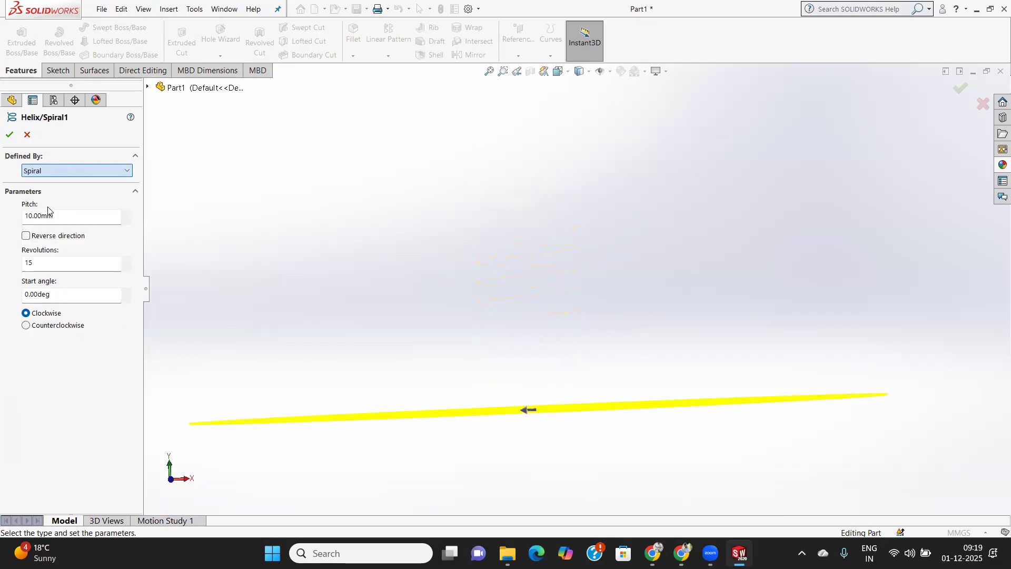
{"action": "middle_click_drag", "start_coordinate": [382, 299], "coordinate": [544, 380]}
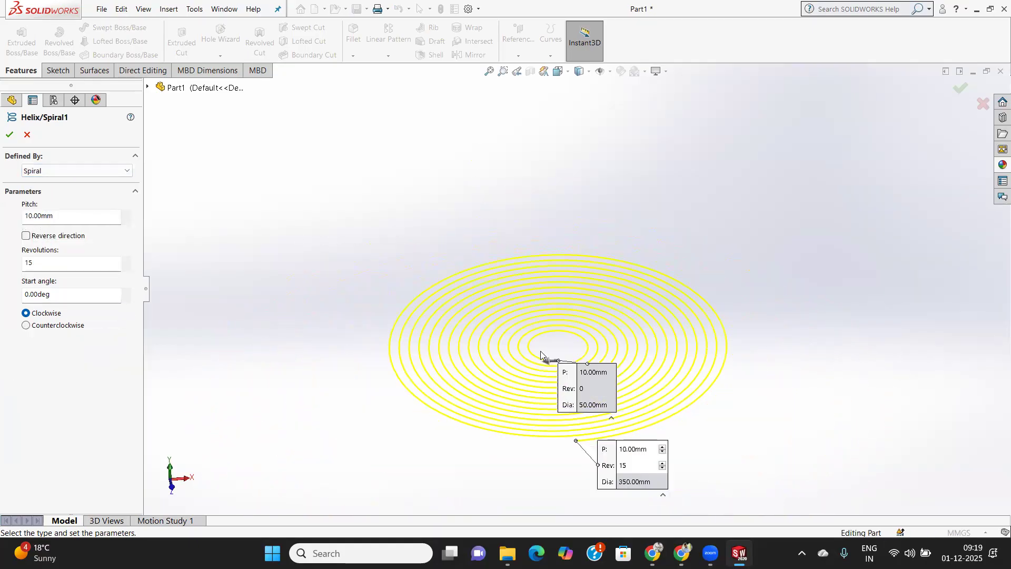
Set the spiral's number of revolutions to 10.
{"action": "scroll", "coordinate": [540, 351], "scroll_direction": "down", "scroll_amount": 3}
{"action": "left_click", "coordinate": [38, 264]}
{"action": "type", "text": "10"}
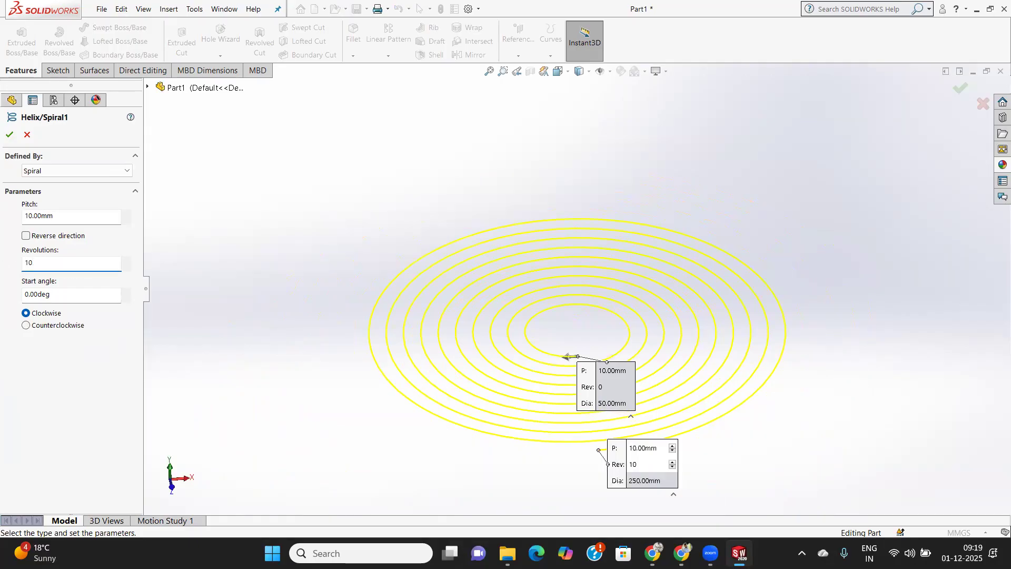
{"action": "scroll", "coordinate": [583, 337], "scroll_direction": "down", "scroll_amount": 3}
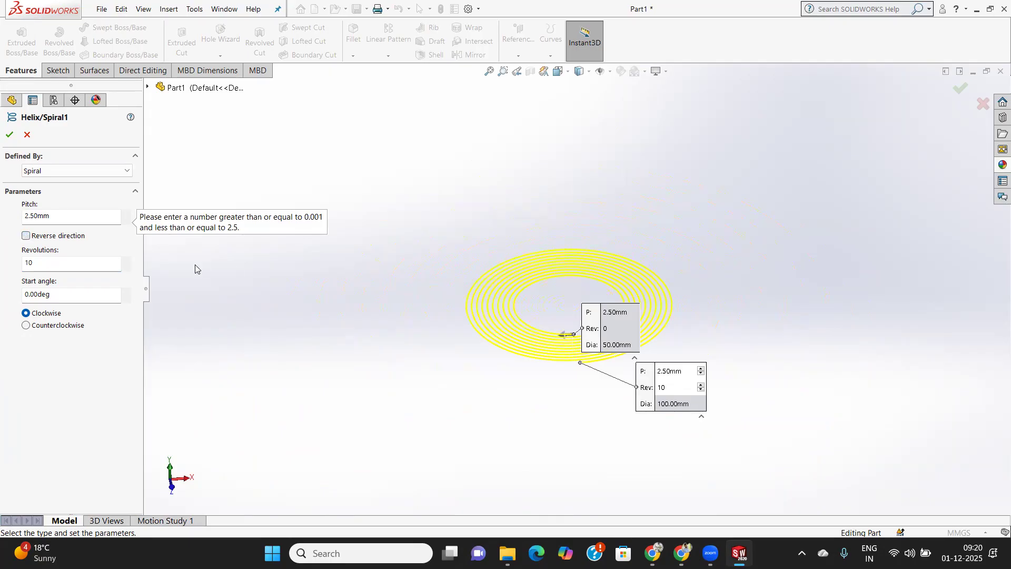
Set the spiral's pitch to 10 mm, apply it and inspect the flat swept coil.
{"action": "double_click", "coordinate": [55, 215]}
{"action": "type", "text": "10"}
{"action": "key", "text": "Return"}
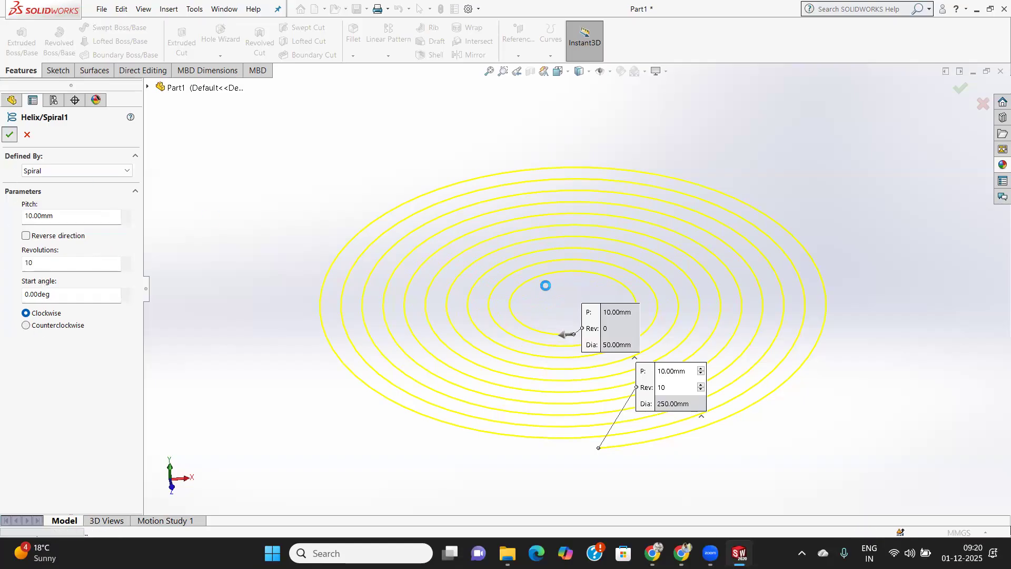
{"action": "scroll", "coordinate": [515, 318], "scroll_direction": "down", "scroll_amount": 1}
{"action": "middle_click_drag", "start_coordinate": [526, 316], "coordinate": [613, 291]}
{"action": "scroll", "coordinate": [607, 303], "scroll_direction": "down", "scroll_amount": 2}
{"action": "scroll", "coordinate": [607, 302], "scroll_direction": "up", "scroll_amount": 5}
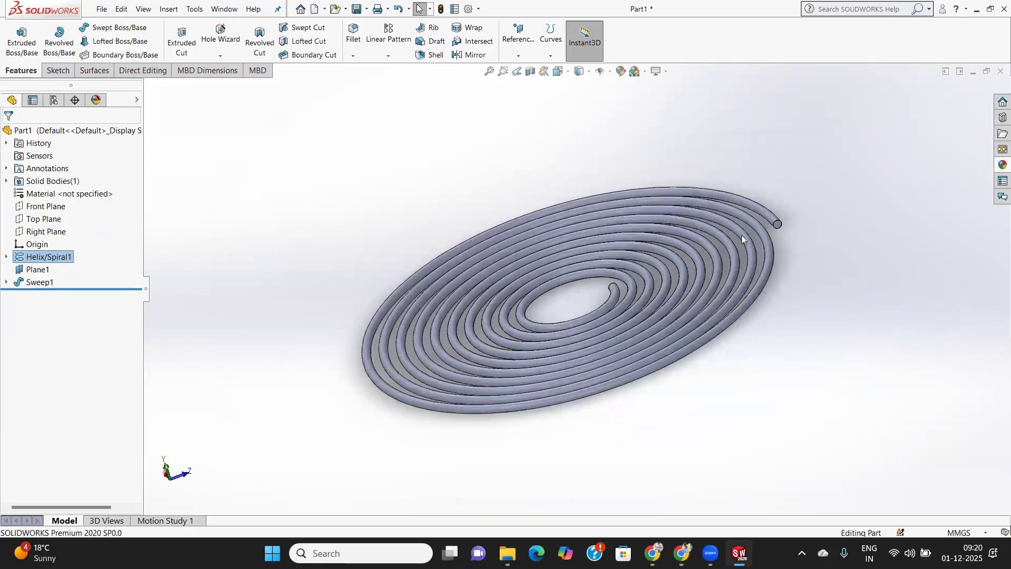
Try the counterclockwise option on the spiral, return to clockwise, and apply it with Reverse direction enabled.
{"action": "right_click", "coordinate": [35, 254]}
{"action": "left_click", "coordinate": [43, 222]}
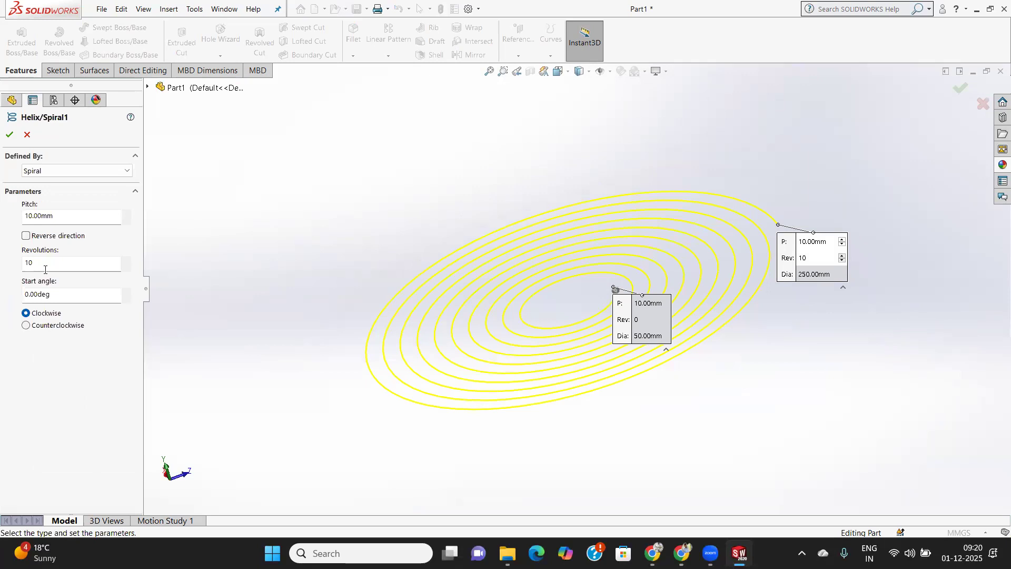
{"action": "left_click", "coordinate": [26, 326]}
{"action": "left_click", "coordinate": [27, 313]}
{"action": "left_click", "coordinate": [25, 236]}
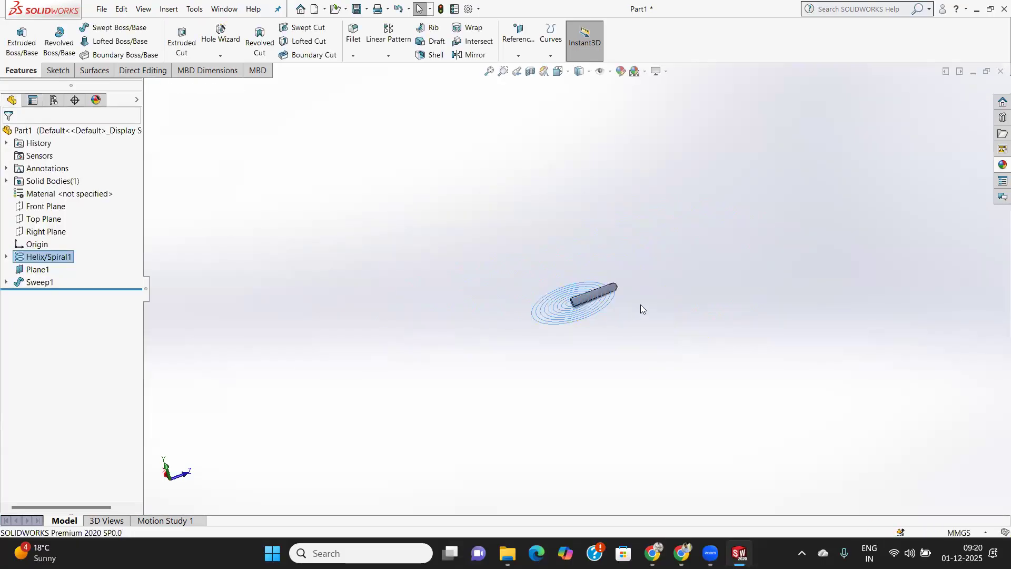
{"action": "scroll", "coordinate": [583, 306], "scroll_direction": "down", "scroll_amount": 10}
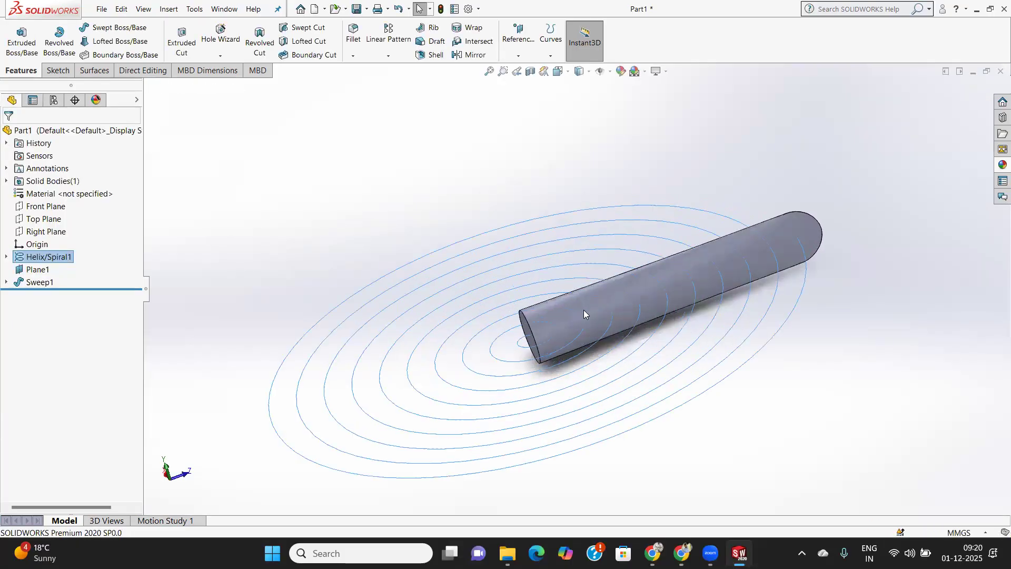
Turn off Reverse direction for the spiral, set its pitch to 10 mm and apply the change.
{"action": "right_click", "coordinate": [38, 256]}
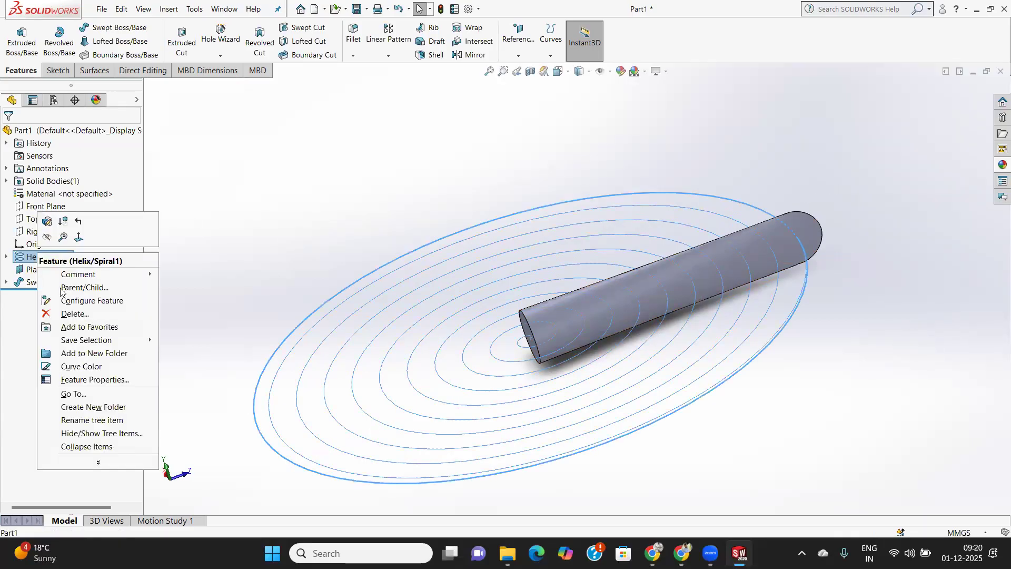
{"action": "left_click", "coordinate": [42, 220]}
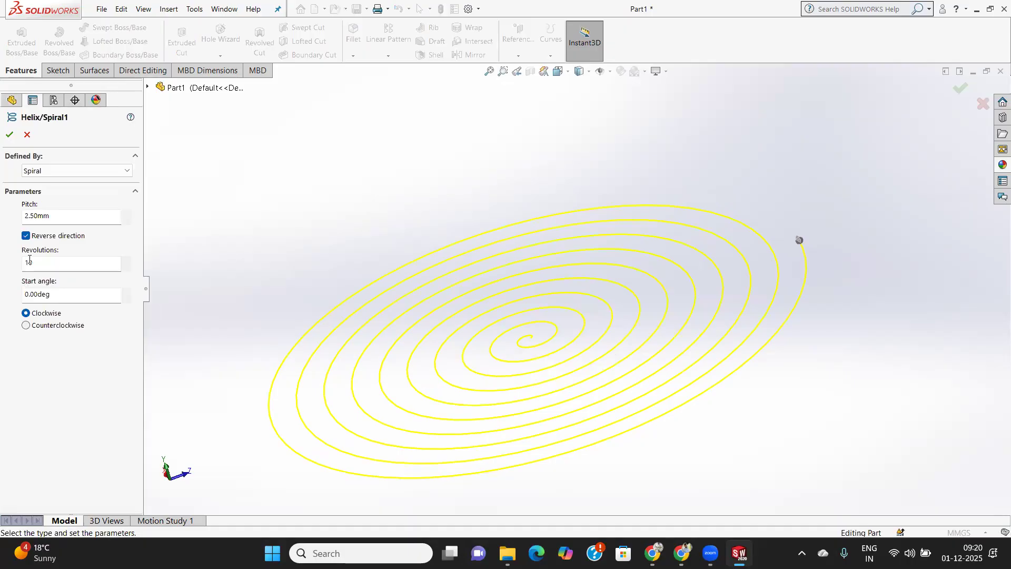
{"action": "left_click", "coordinate": [26, 235]}
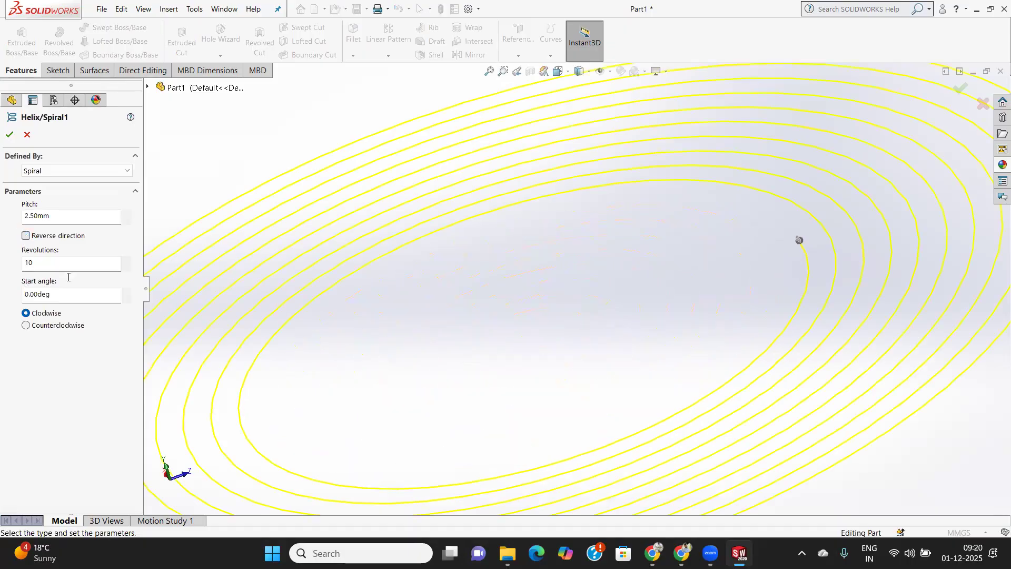
{"action": "double_click", "coordinate": [70, 217]}
{"action": "type", "text": "10"}
{"action": "key", "text": "Return"}
{"action": "scroll", "coordinate": [268, 294], "scroll_direction": "down", "scroll_amount": 4}
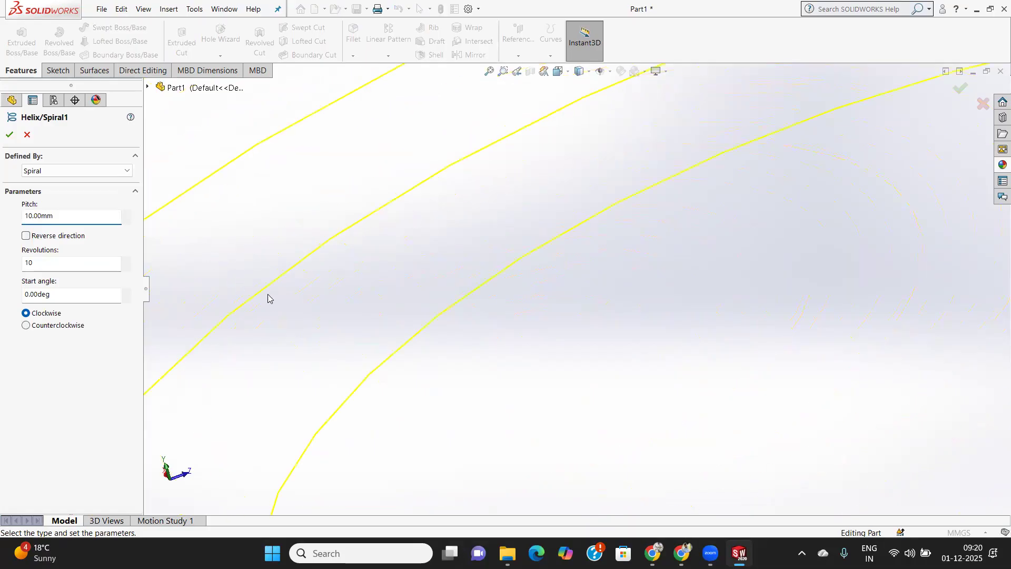
{"action": "scroll", "coordinate": [309, 301], "scroll_direction": "up", "scroll_amount": 5}
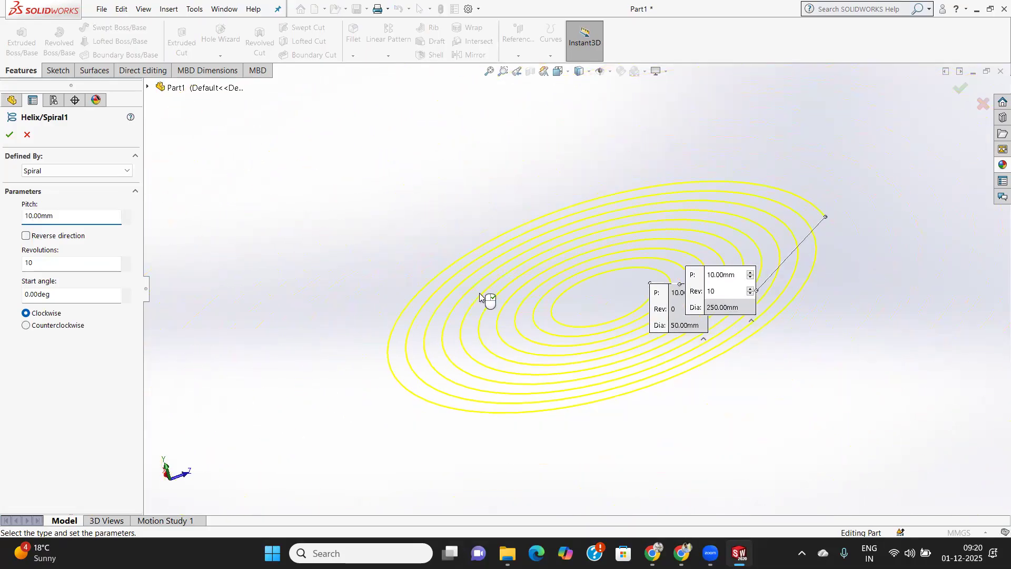
{"action": "middle_click_drag", "start_coordinate": [479, 293], "coordinate": [519, 283]}
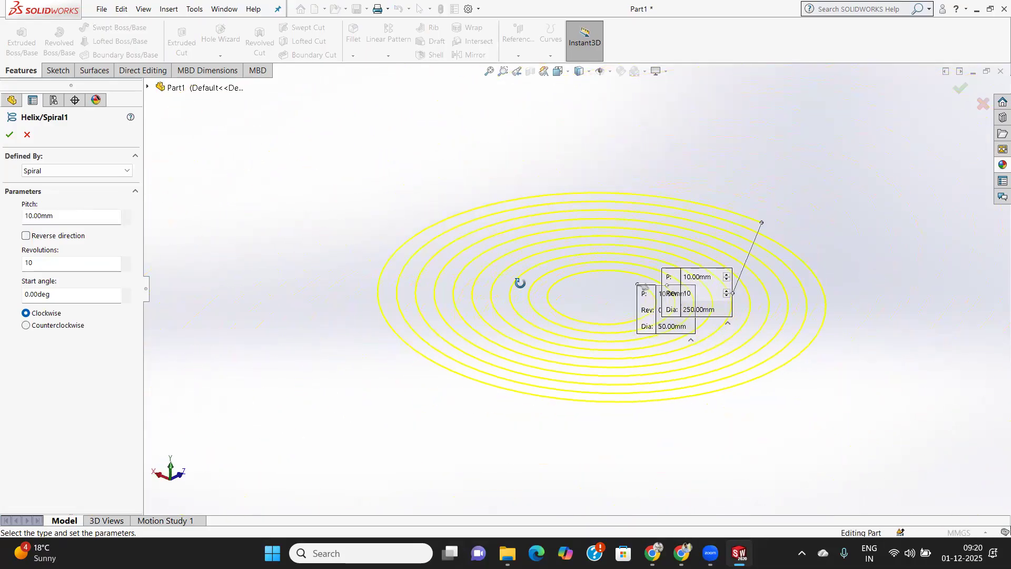
{"action": "left_click", "coordinate": [6, 135]}
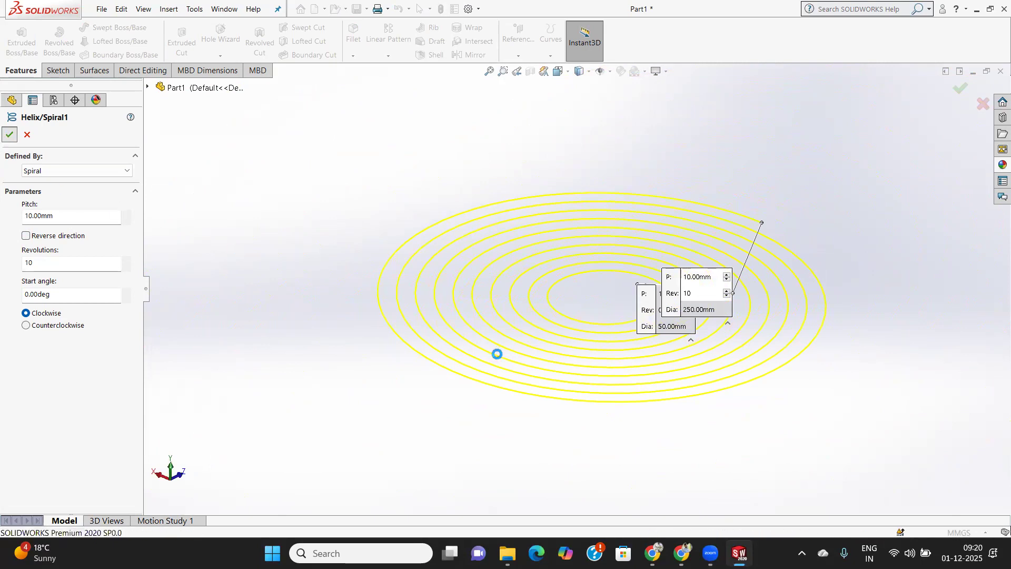
{"action": "mouse_move", "coordinate": [502, 354]}
{"action": "middle_mouse_down"}
{"action": "mouse_move", "coordinate": [544, 363]}
{"action": "mouse_move", "coordinate": [510, 361]}
{"action": "mouse_move", "coordinate": [482, 387]}
{"action": "mouse_move", "coordinate": [476, 409]}
{"action": "mouse_move", "coordinate": [515, 341]}
{"action": "middle_mouse_up"}
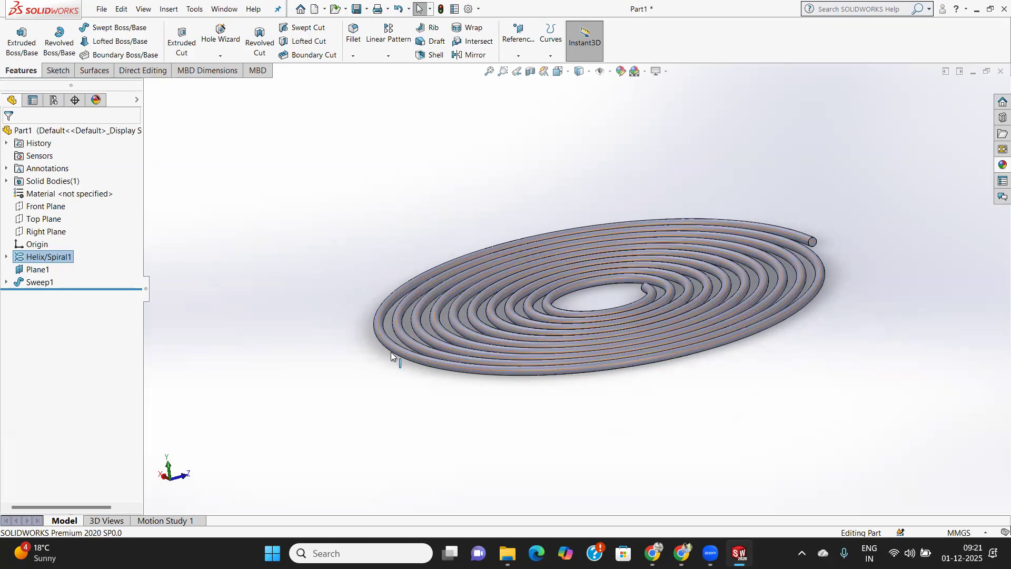
Delete the Sweep1 feature and its circular profile, Sketch4.
{"action": "left_click", "coordinate": [39, 283]}
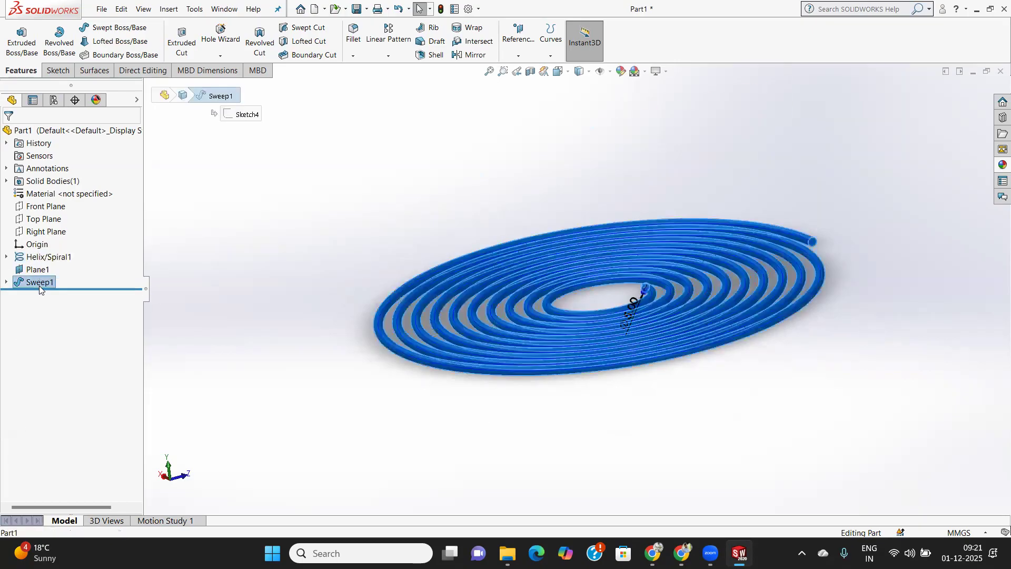
{"action": "right_click", "coordinate": [39, 284]}
{"action": "left_click", "coordinate": [64, 346]}
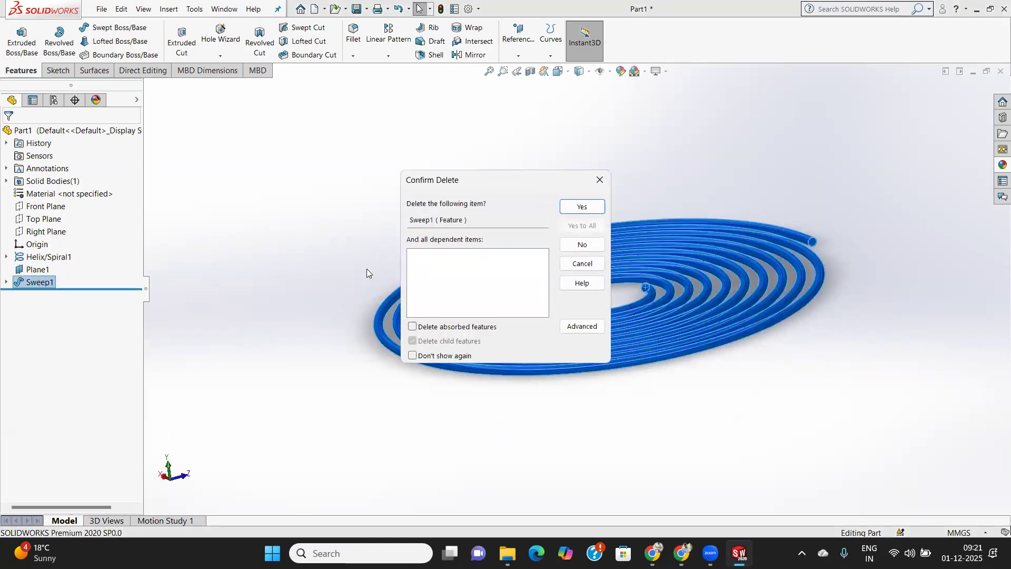
{"action": "left_click", "coordinate": [583, 207]}
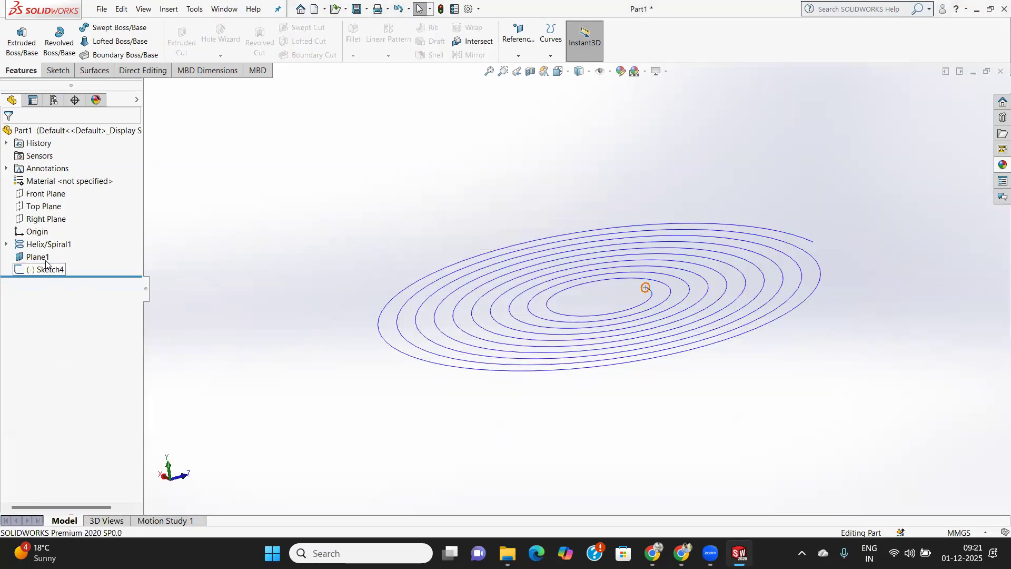
{"action": "right_click", "coordinate": [46, 270]}
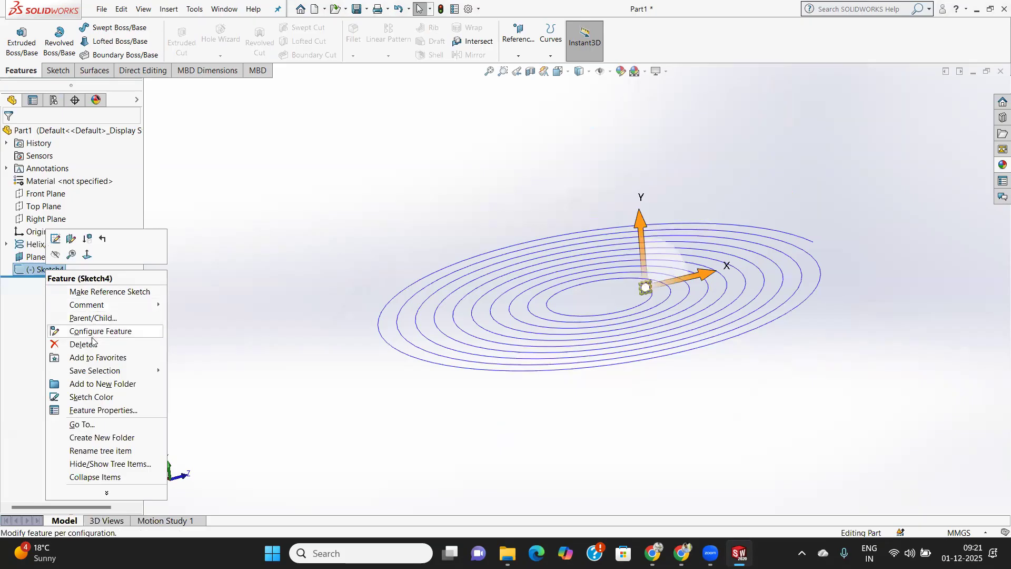
{"action": "key", "text": "Escape"}
{"action": "key", "text": "Delete"}
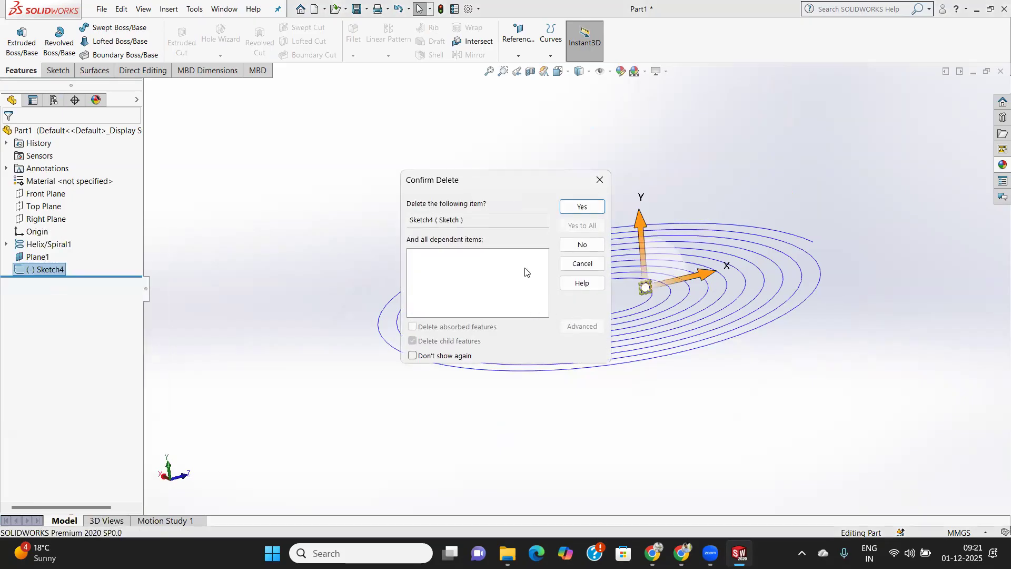
{"action": "left_click", "coordinate": [583, 206]}
Delete the reference plane Plane1.
{"action": "right_click", "coordinate": [34, 263]}
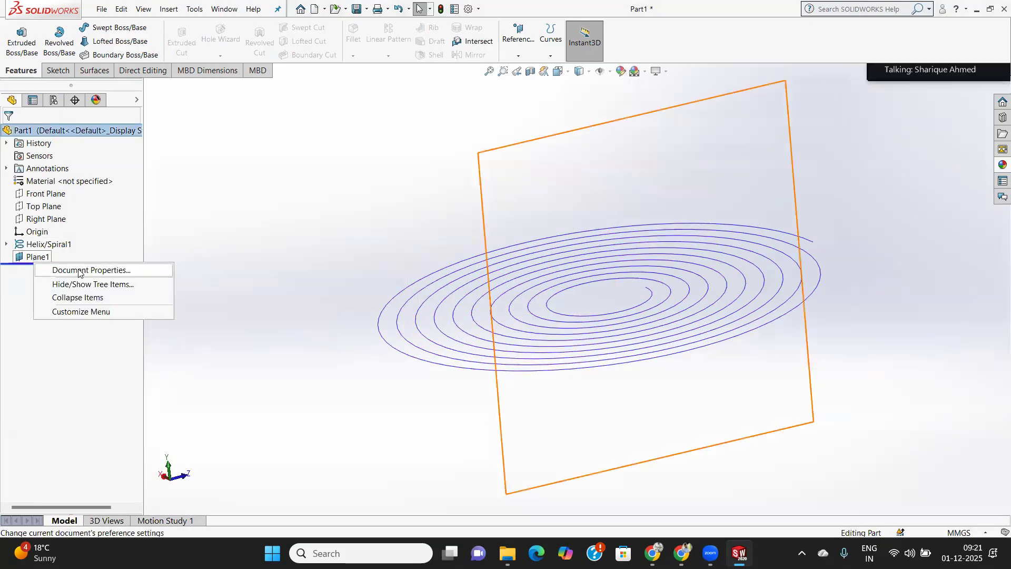
{"action": "key", "text": "Escape"}
{"action": "right_click", "coordinate": [34, 258]}
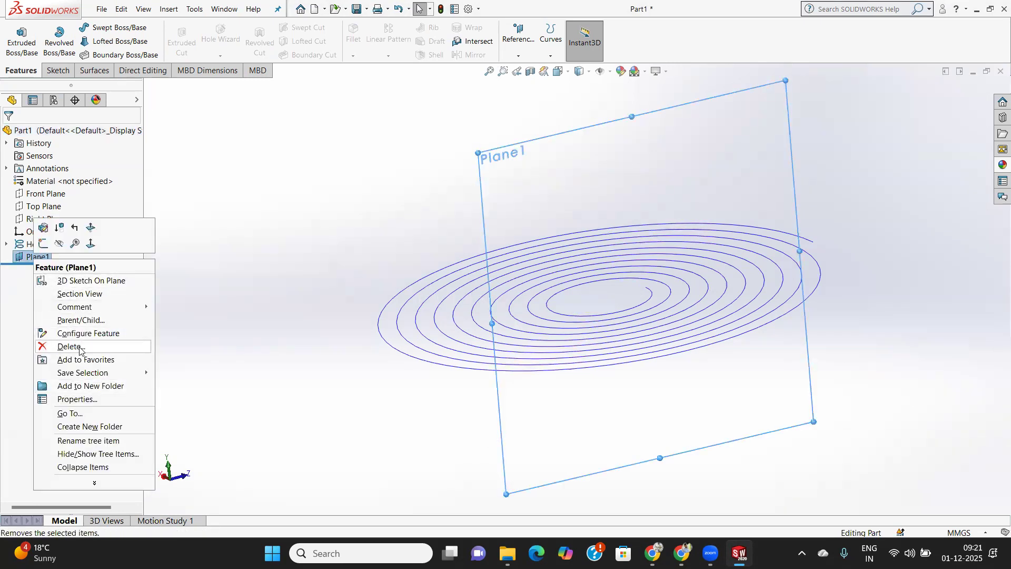
{"action": "left_click", "coordinate": [73, 346]}
{"action": "left_click", "coordinate": [580, 207]}
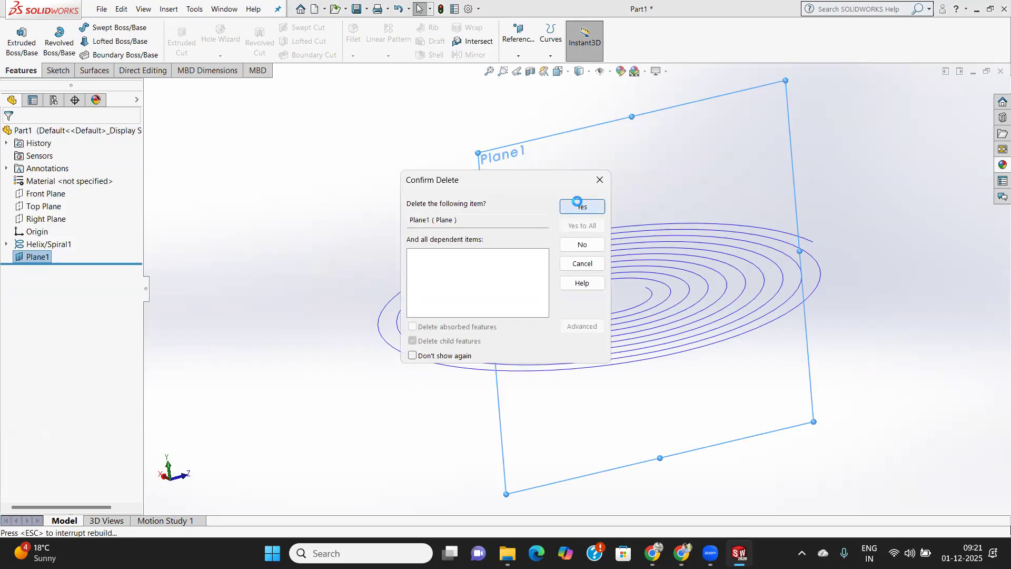
Delete the Helix/Spiral1 curve and its base circle, Sketch2.
{"action": "left_click", "coordinate": [36, 246]}
{"action": "right_click", "coordinate": [36, 247]}
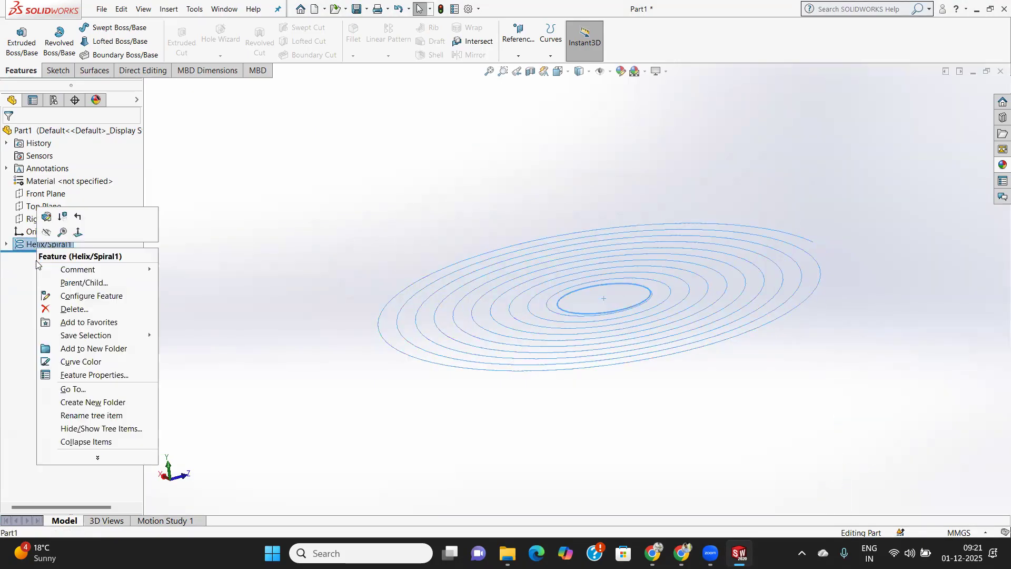
{"action": "left_click", "coordinate": [72, 309]}
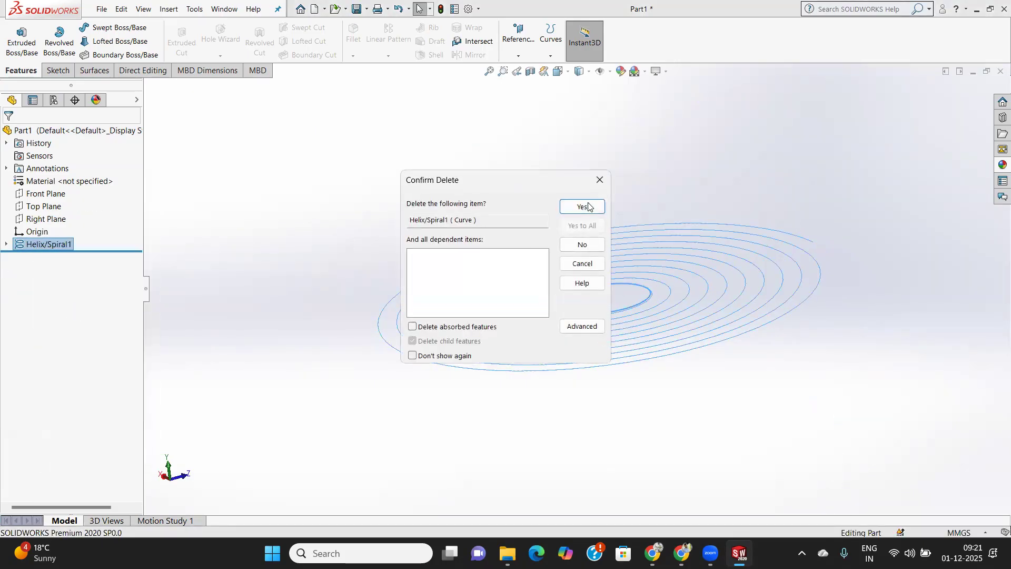
{"action": "left_click", "coordinate": [588, 206]}
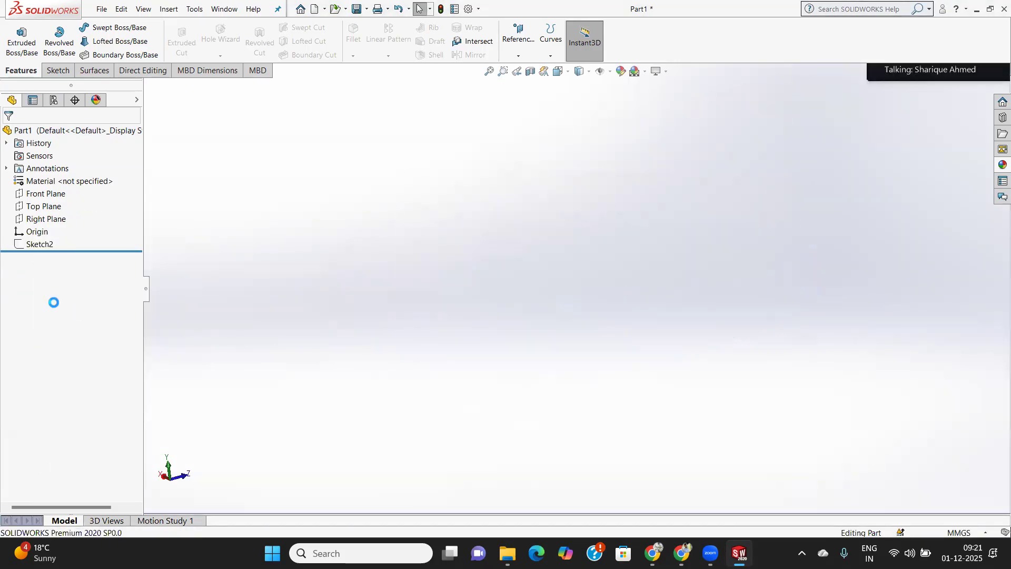
{"action": "right_click", "coordinate": [38, 246]}
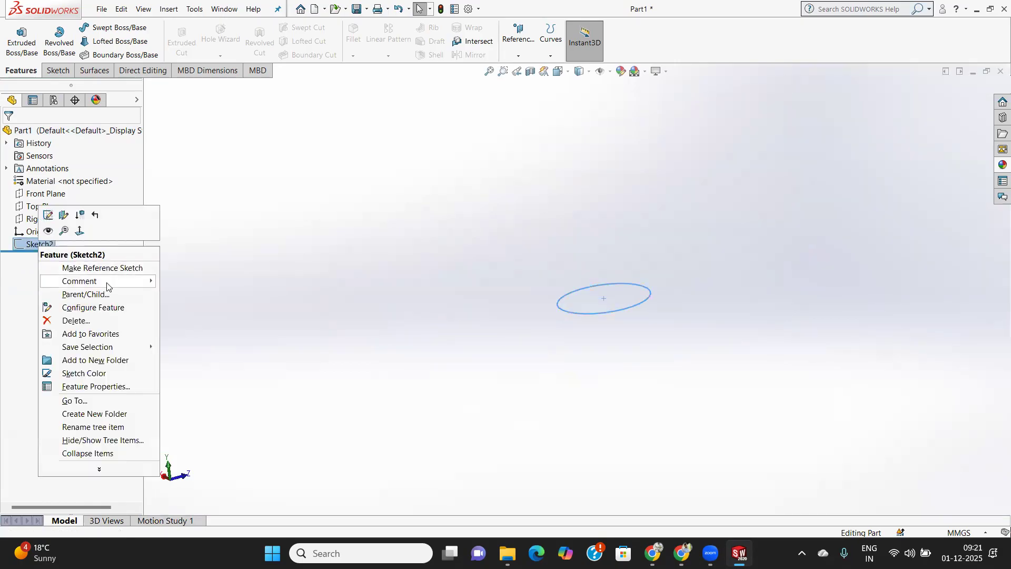
{"action": "left_click", "coordinate": [87, 322]}
{"action": "left_click", "coordinate": [574, 206]}
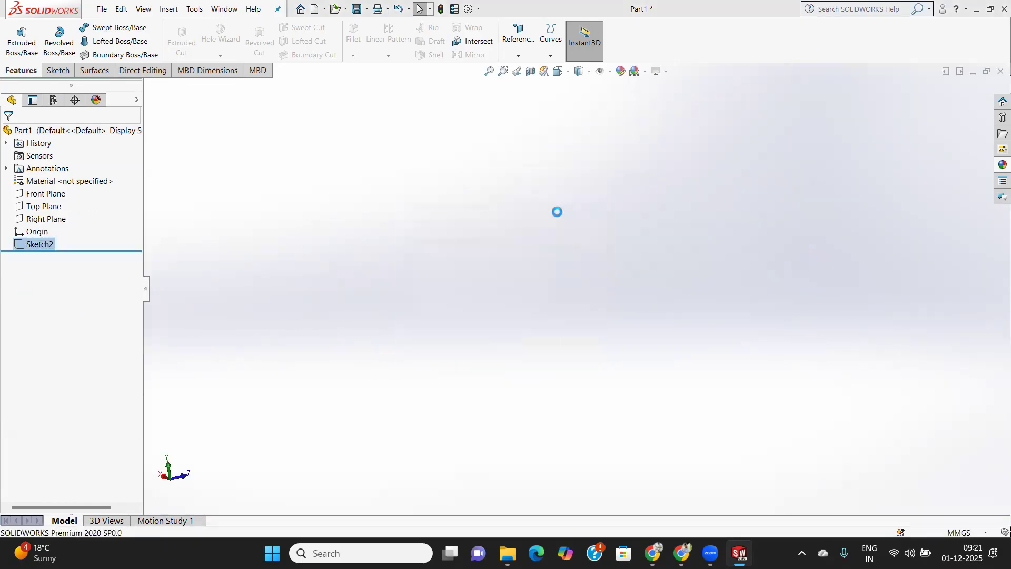
Display the Front, Top and Right reference planes in the graphics view.
{"action": "left_click", "coordinate": [611, 73]}
{"action": "left_click", "coordinate": [613, 78]}
{"action": "left_click", "coordinate": [610, 74]}
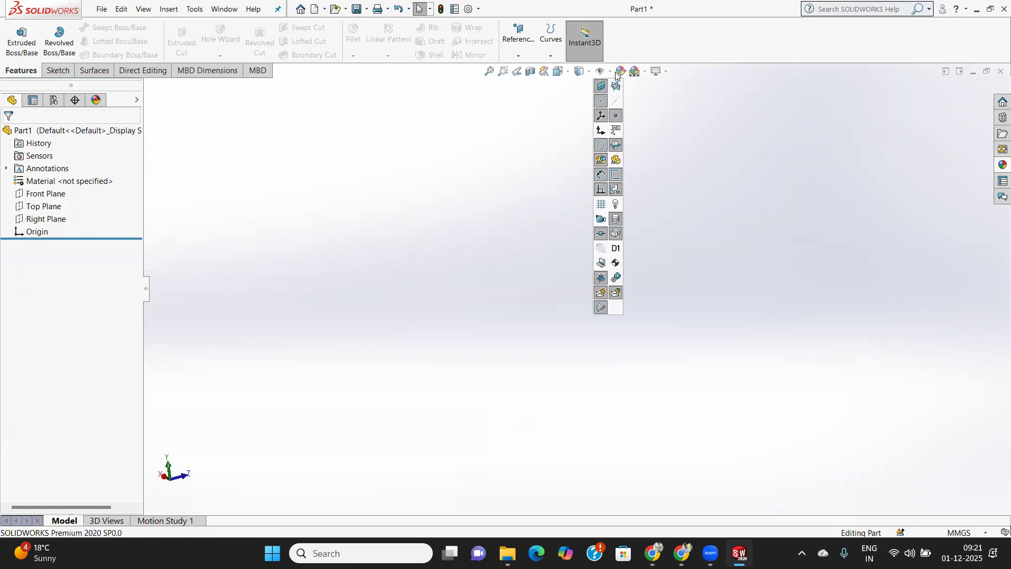
{"action": "left_click", "coordinate": [616, 85]}
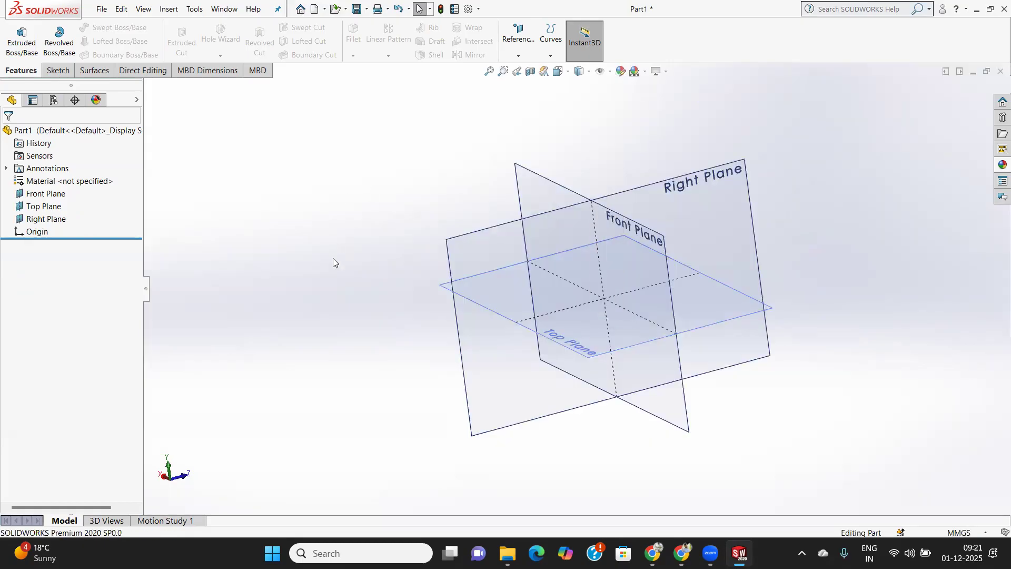
Start a sketch on the Top Plane and draw a circle about 94 mm in diameter centred on the origin.
{"action": "left_click", "coordinate": [610, 345]}
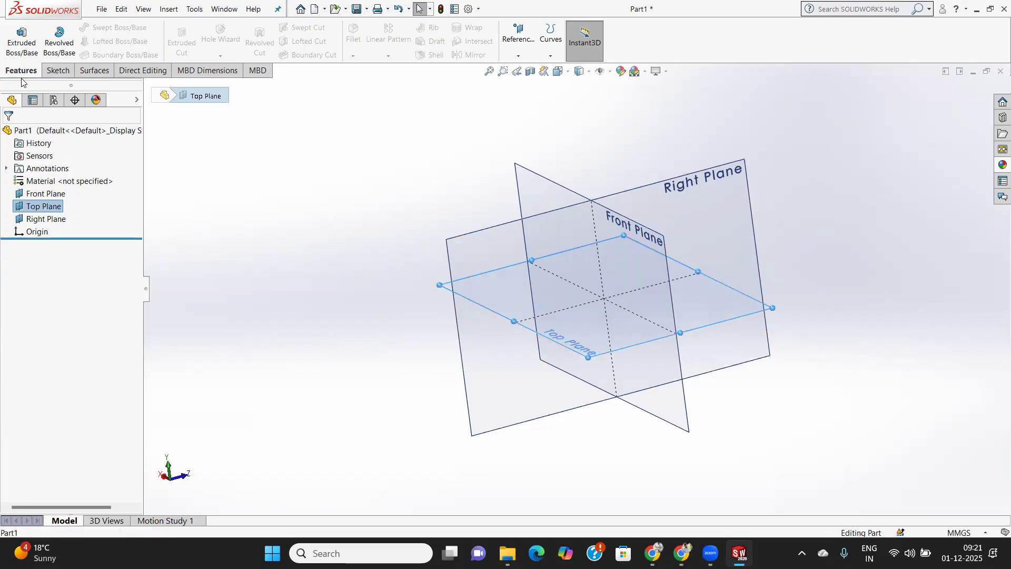
{"action": "left_click", "coordinate": [63, 71]}
{"action": "left_click", "coordinate": [15, 33]}
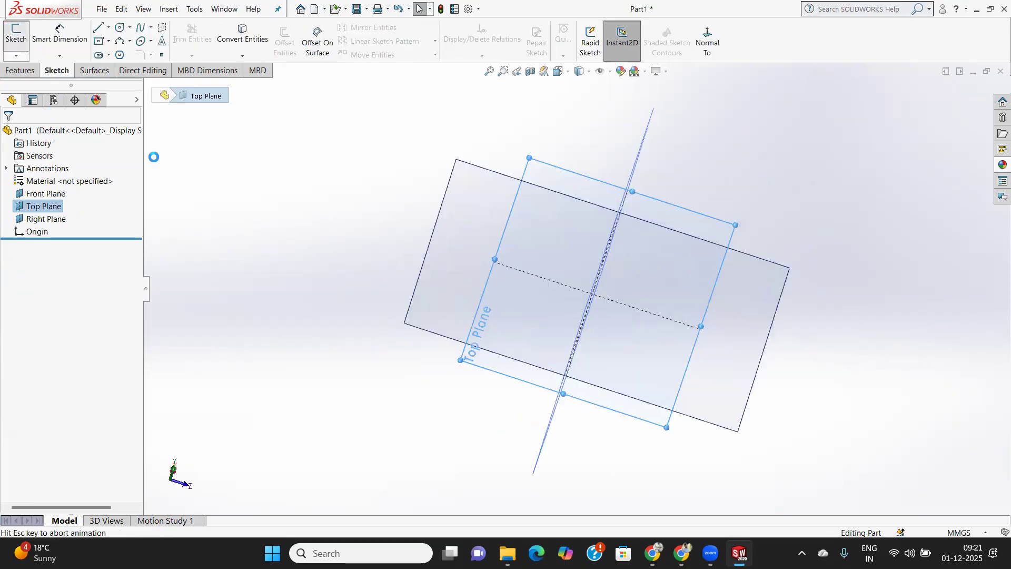
{"action": "left_click", "coordinate": [123, 28]}
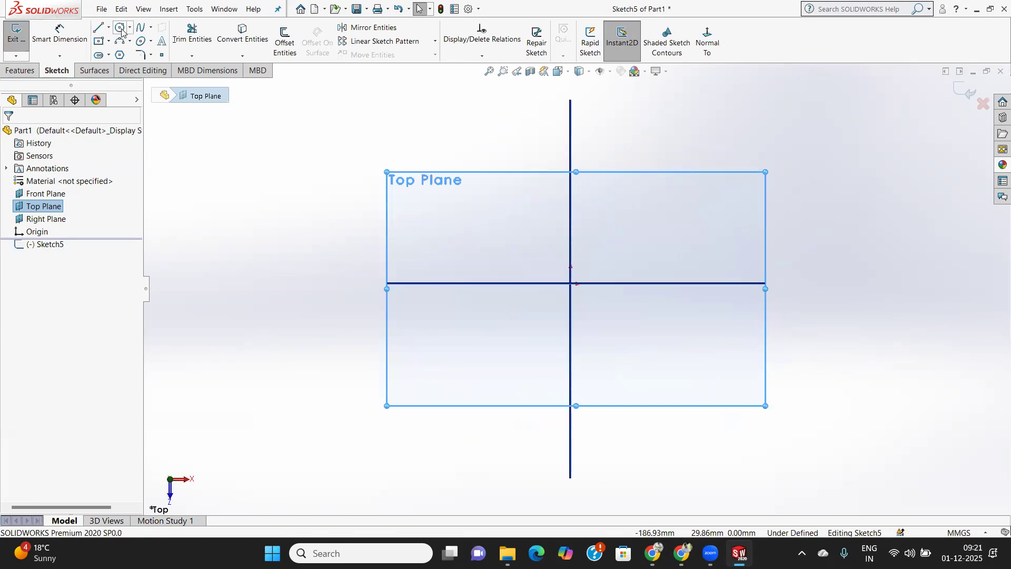
{"action": "left_click", "coordinate": [572, 285]}
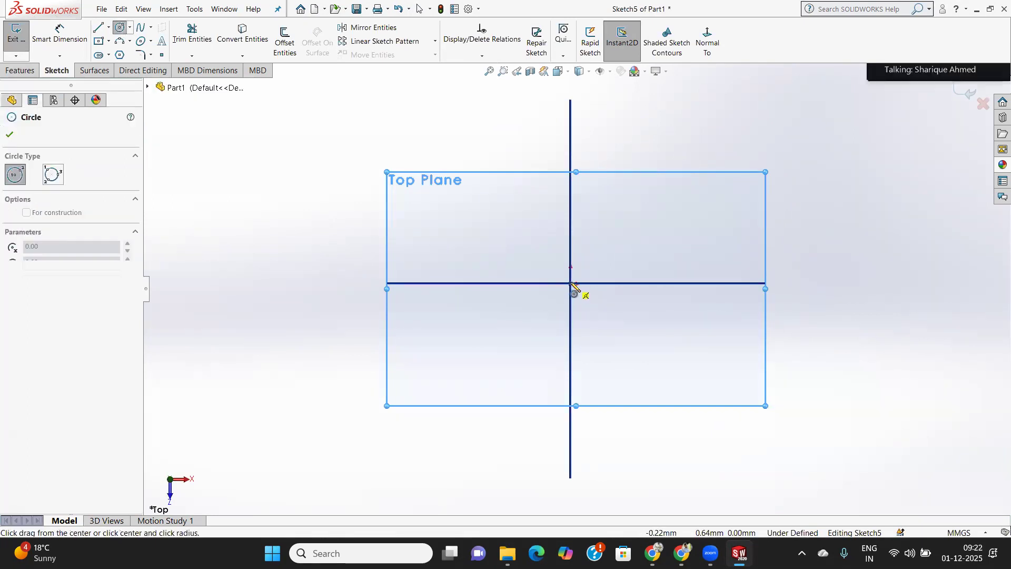
{"action": "left_click", "coordinate": [653, 344]}
{"action": "left_click", "coordinate": [9, 134]}
Dimension the circle's diameter as 60 mm and exit the sketch.
{"action": "left_click", "coordinate": [60, 37]}
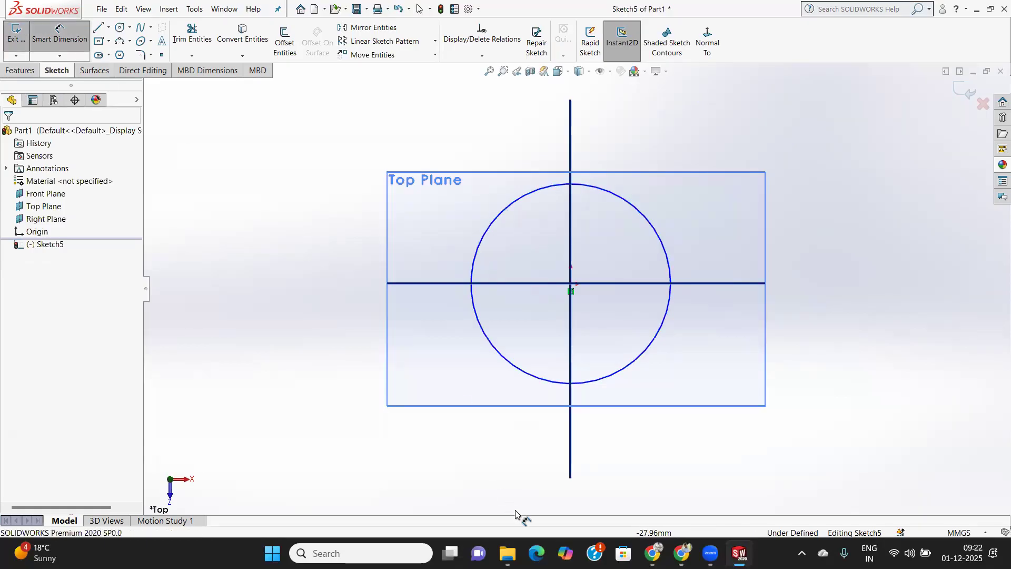
{"action": "left_click", "coordinate": [509, 357]}
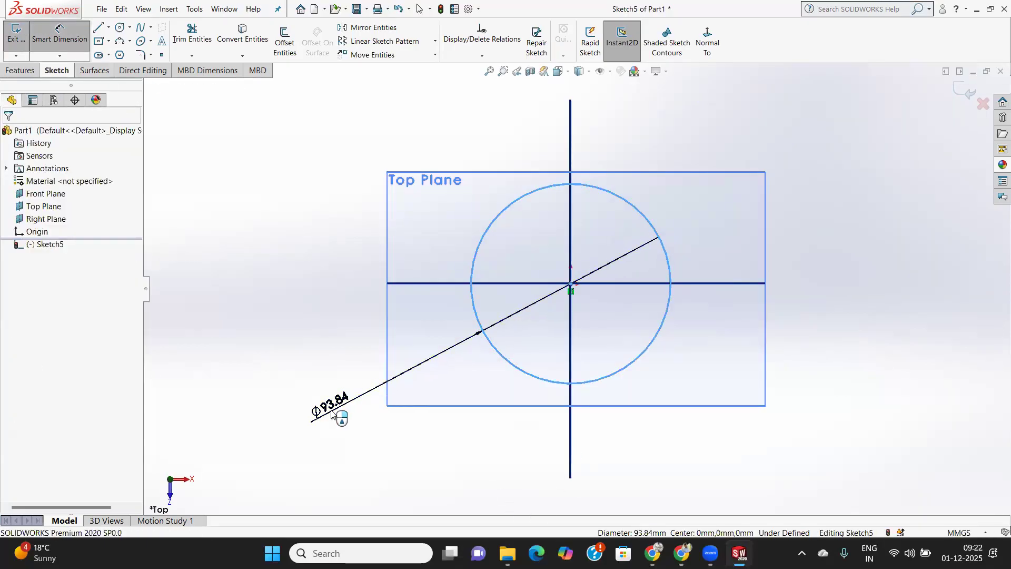
{"action": "left_click", "coordinate": [332, 413]}
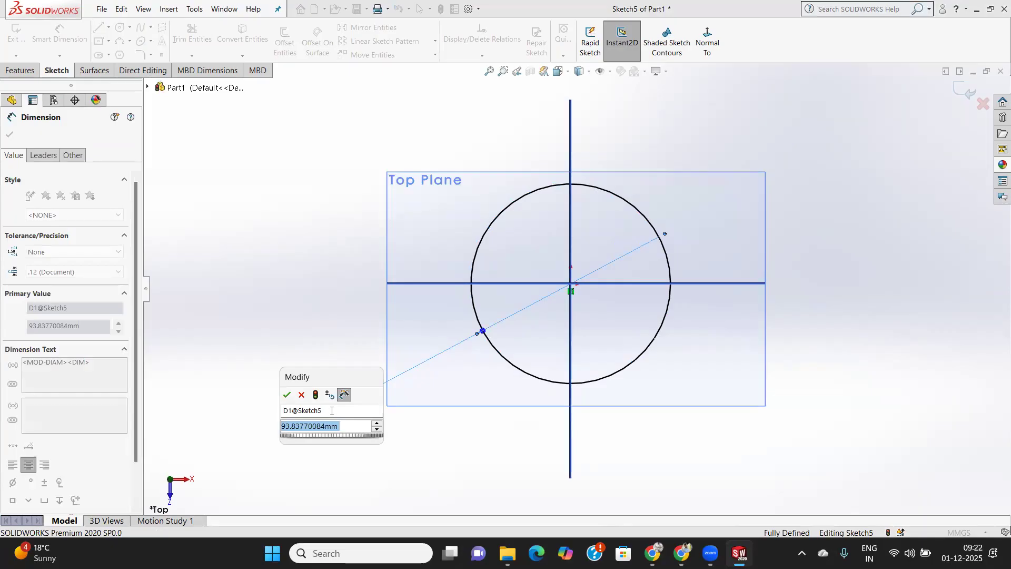
{"action": "type", "text": "60"}
{"action": "key", "text": "Return"}
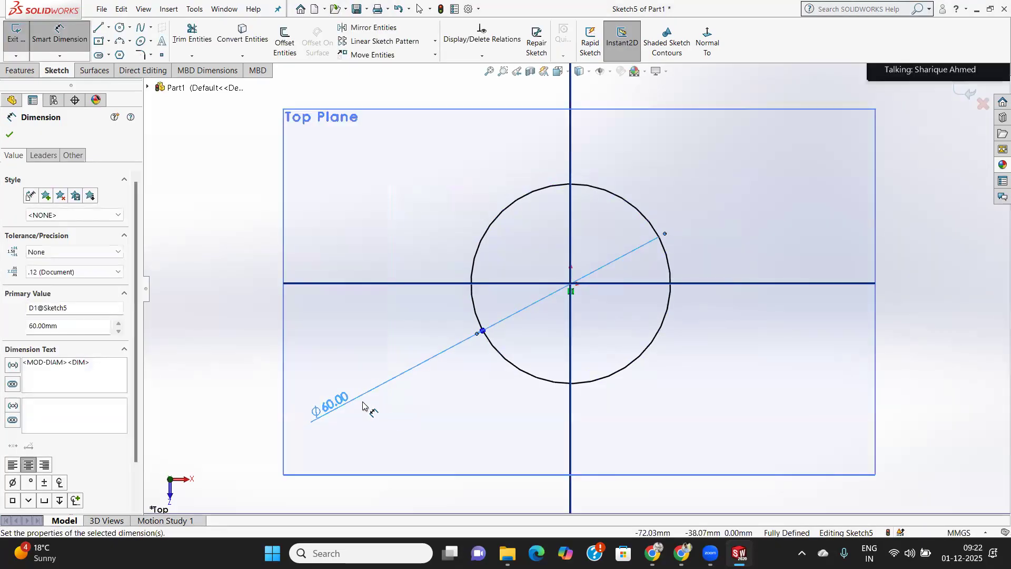
{"action": "left_click", "coordinate": [9, 134]}
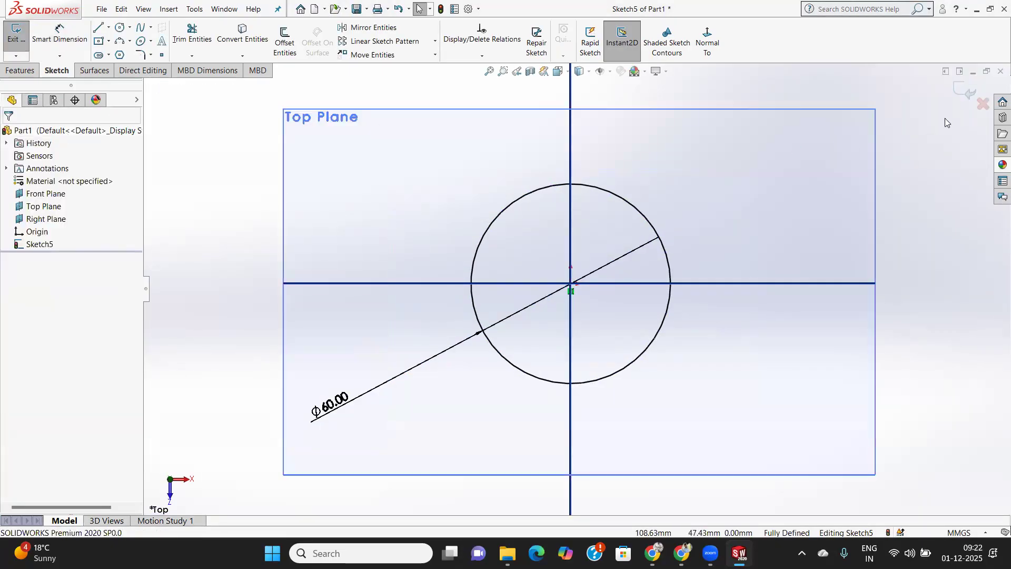
{"action": "left_click", "coordinate": [965, 92]}
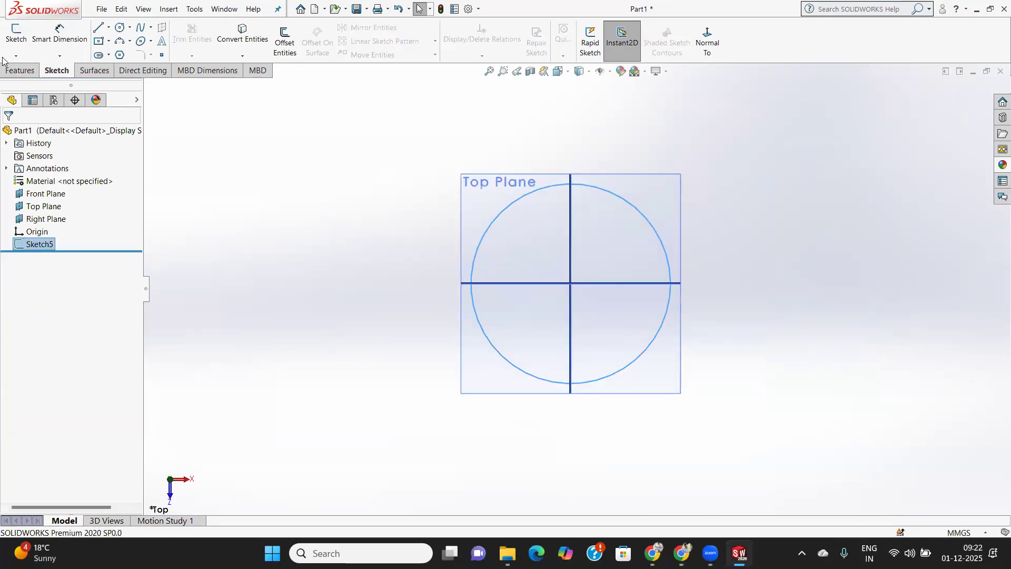
Extrude the circle sketch 20 mm with the Mid Plane end condition.
{"action": "left_click", "coordinate": [19, 70]}
{"action": "left_click", "coordinate": [21, 44]}
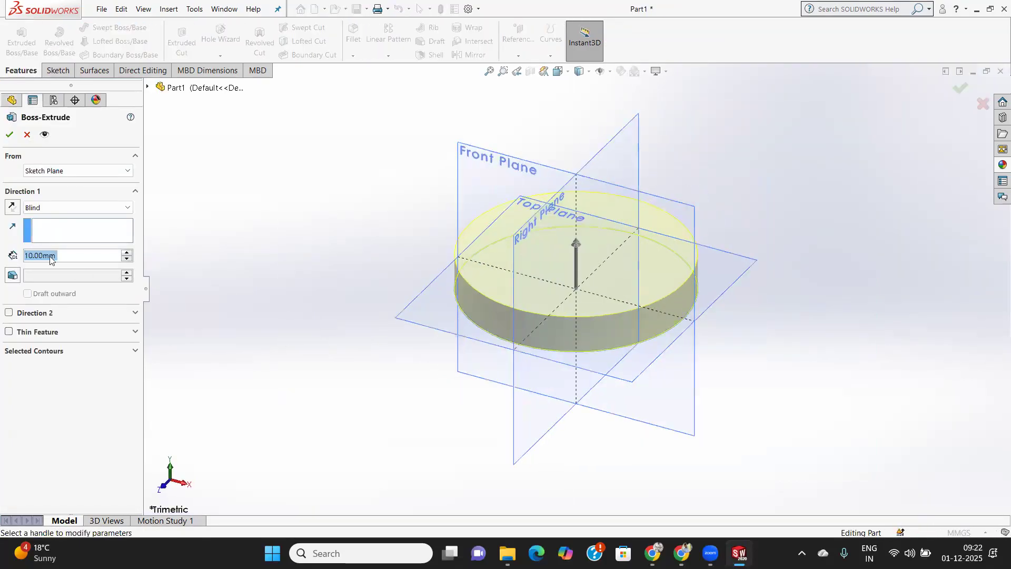
{"action": "left_click", "coordinate": [58, 207]}
{"action": "left_click", "coordinate": [58, 207]}
{"action": "left_click", "coordinate": [58, 208]}
{"action": "left_click", "coordinate": [108, 270]}
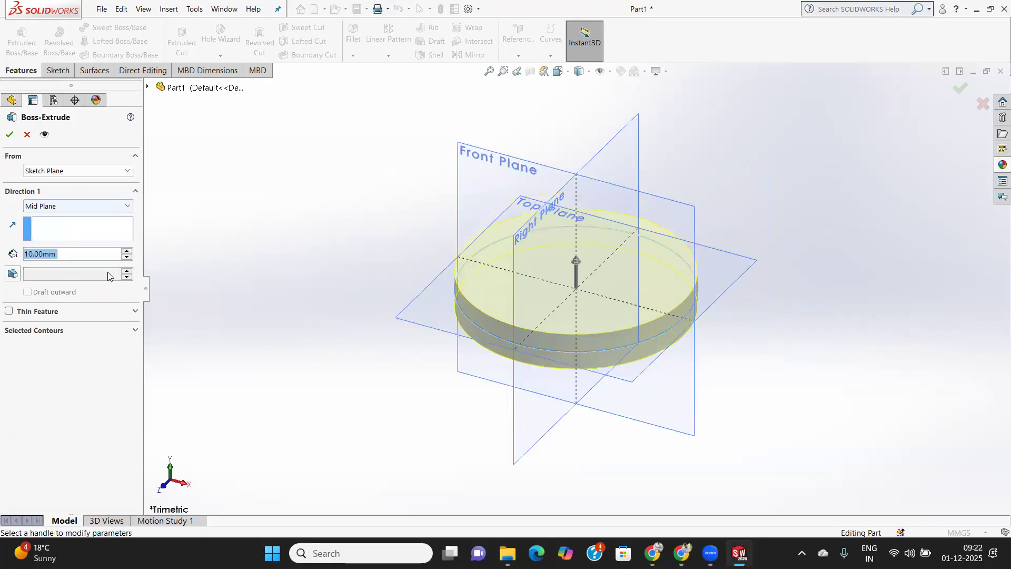
{"action": "left_click", "coordinate": [127, 252]}
{"action": "left_click", "coordinate": [127, 252]}
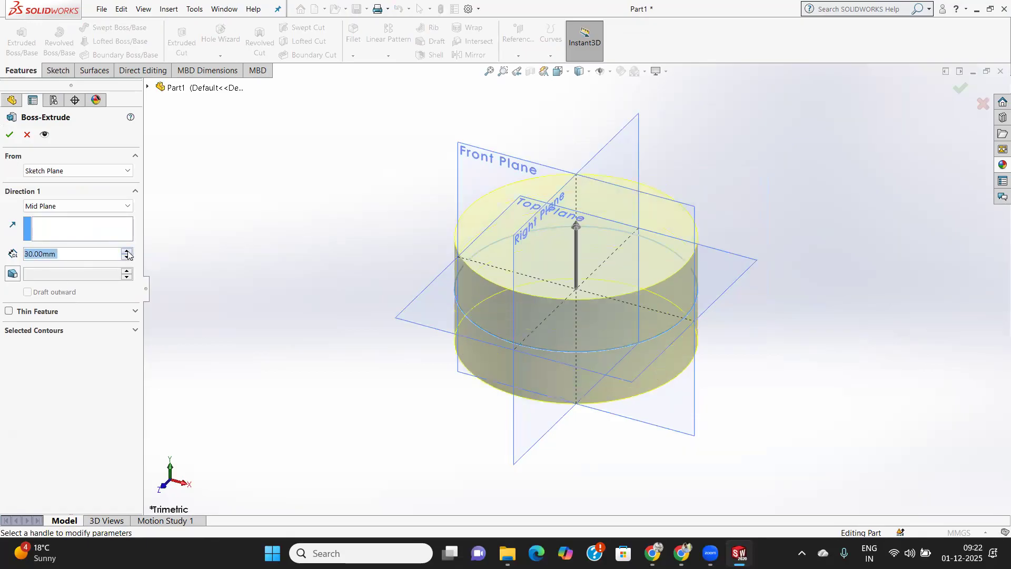
{"action": "left_click", "coordinate": [127, 252]}
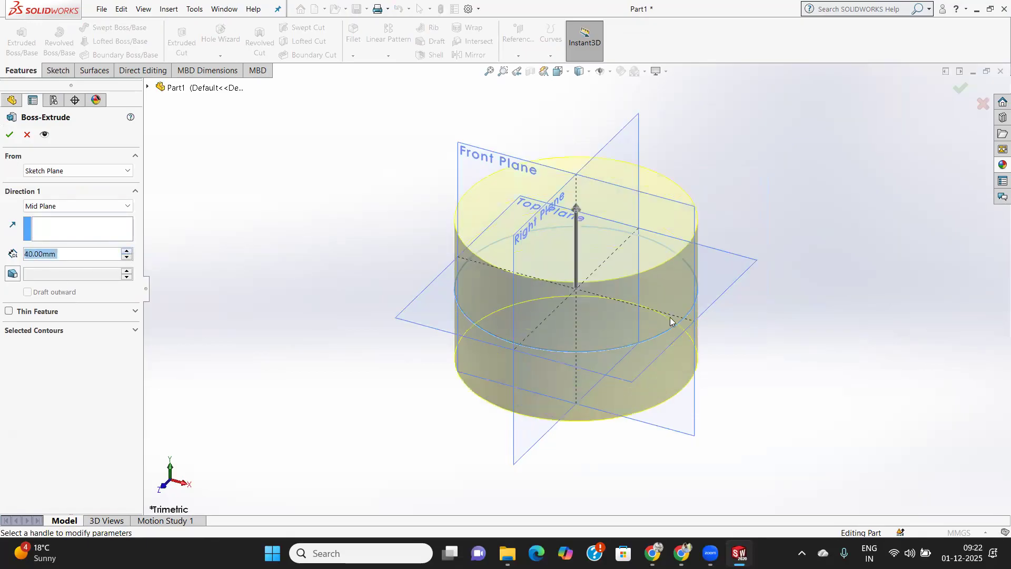
{"action": "left_click", "coordinate": [127, 258]}
{"action": "left_click", "coordinate": [127, 258]}
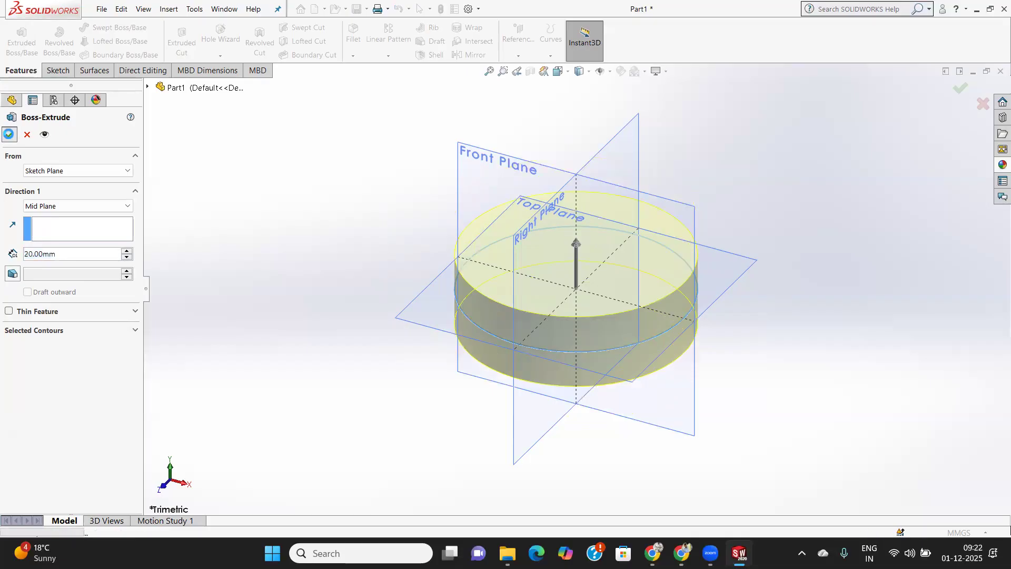
{"action": "left_click", "coordinate": [10, 135]}
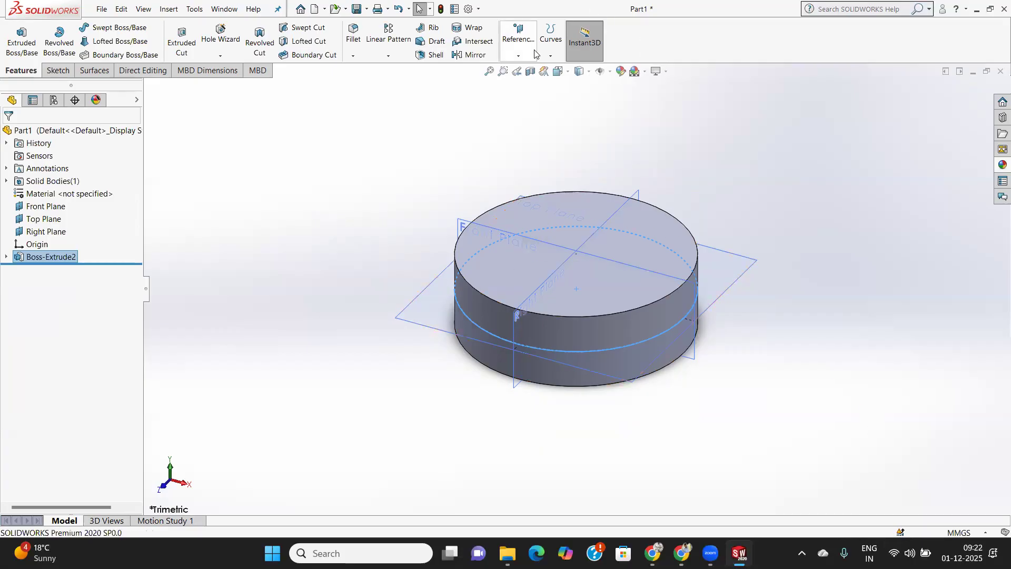
Create a reference plane offset 40 mm from the Front Plane, in front of the cylinder.
{"action": "left_click", "coordinate": [520, 56]}
{"action": "left_click", "coordinate": [507, 69]}
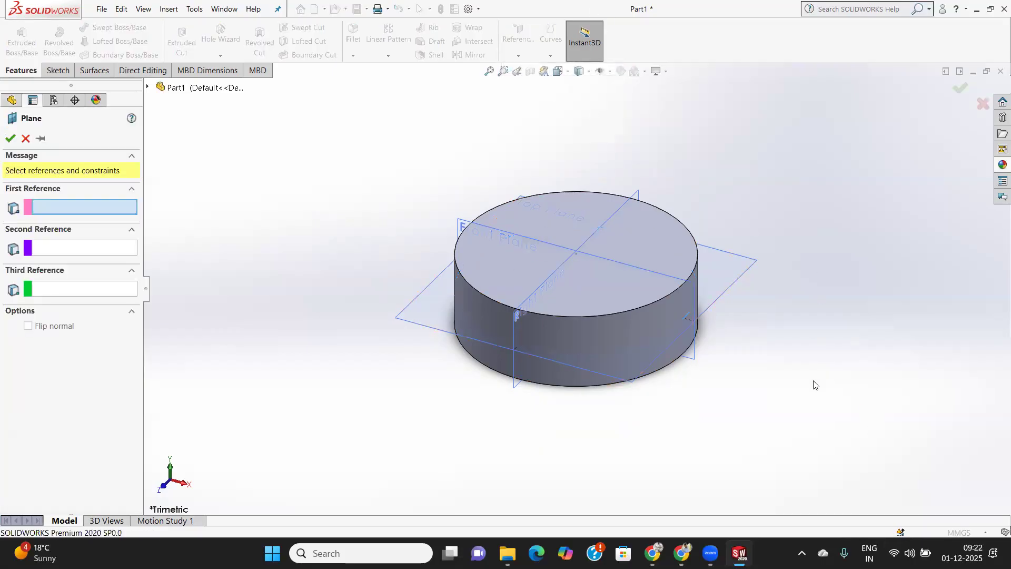
{"action": "left_click", "coordinate": [692, 357]}
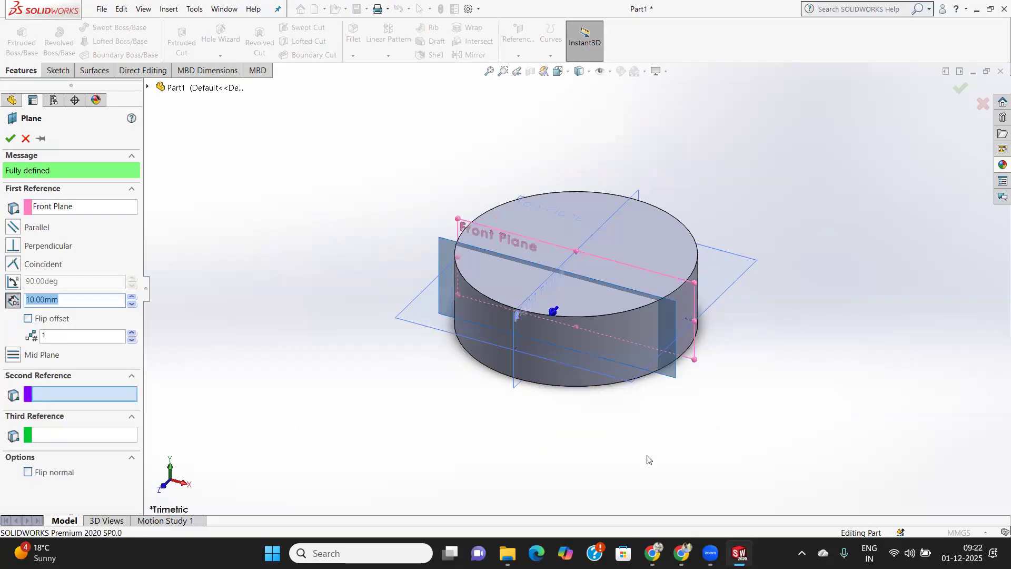
{"action": "left_click", "coordinate": [132, 297]}
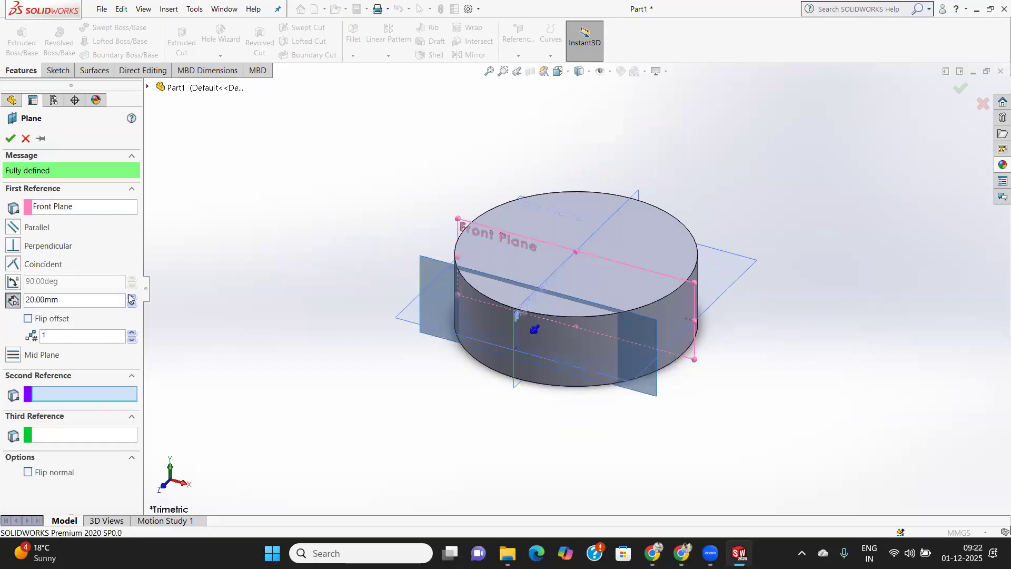
{"action": "left_click", "coordinate": [132, 297]}
{"action": "left_click", "coordinate": [132, 297]}
{"action": "middle_click_drag", "start_coordinate": [718, 385], "coordinate": [677, 396]}
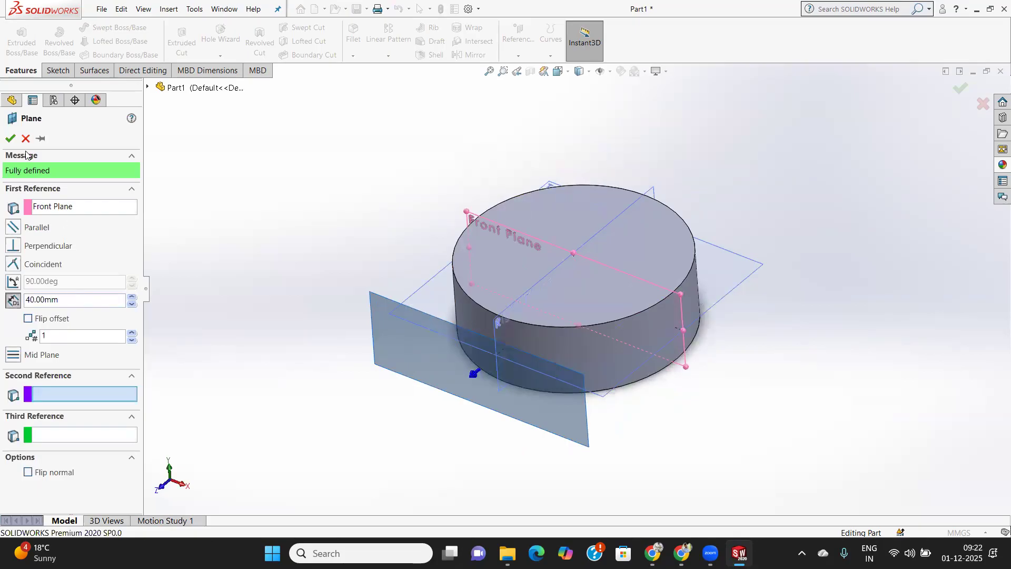
{"action": "left_click", "coordinate": [10, 137]}
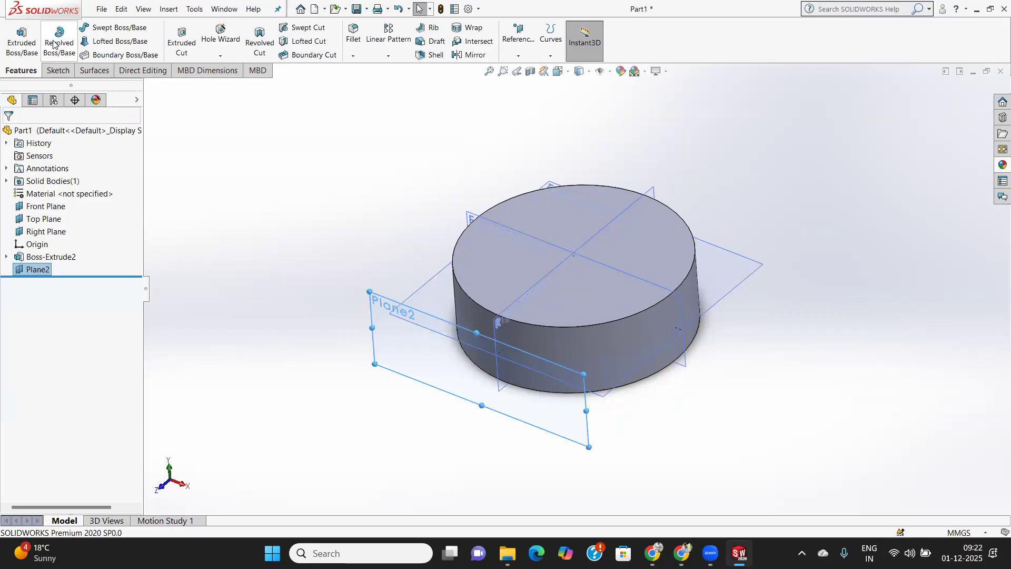
On the new offset plane, sketch an inclined centerpoint slot about 18 mm between arc centres and 4.5 mm wide, centred on the origin.
{"action": "left_click", "coordinate": [57, 70]}
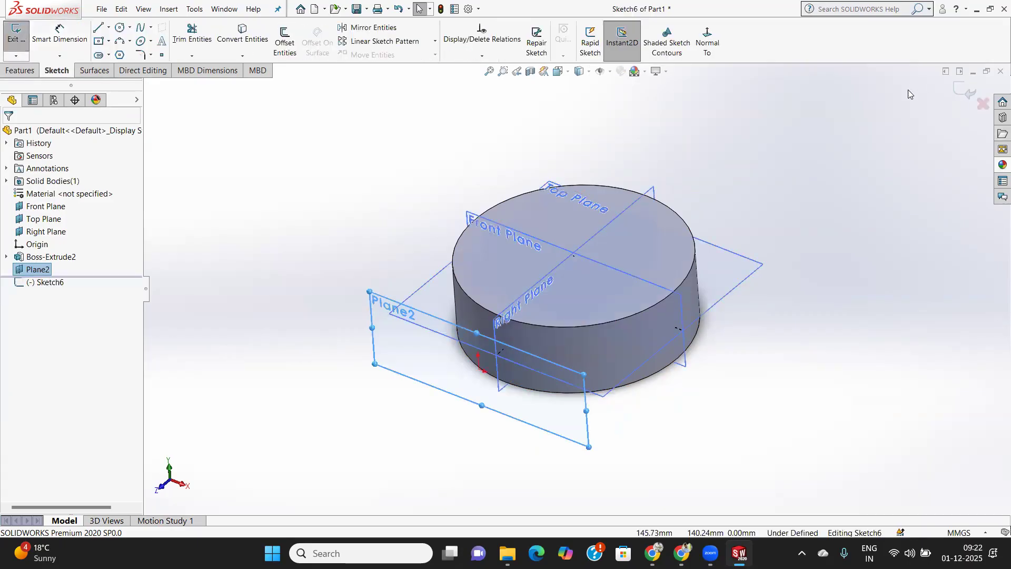
{"action": "left_click", "coordinate": [708, 42]}
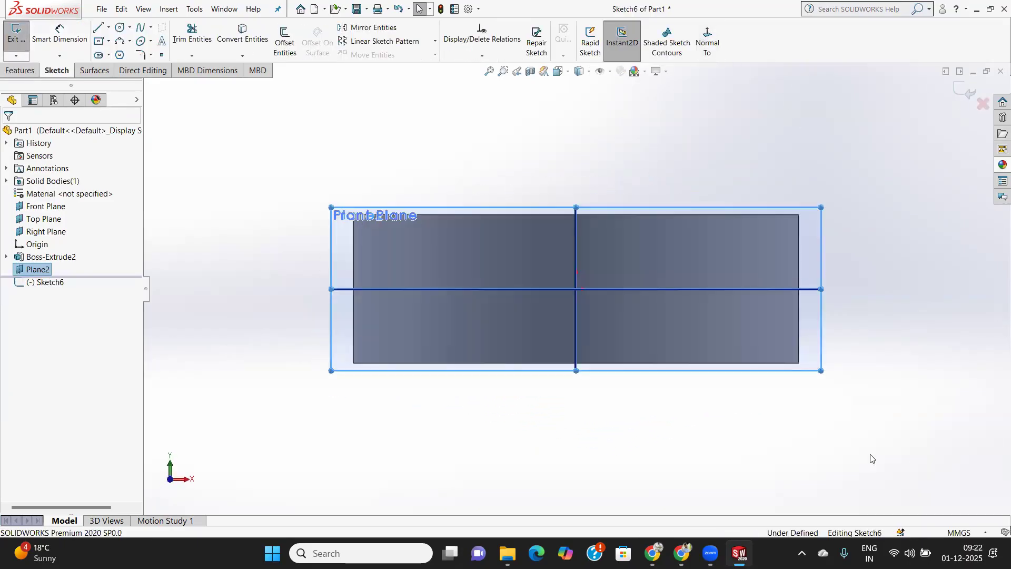
{"action": "left_click", "coordinate": [98, 54]}
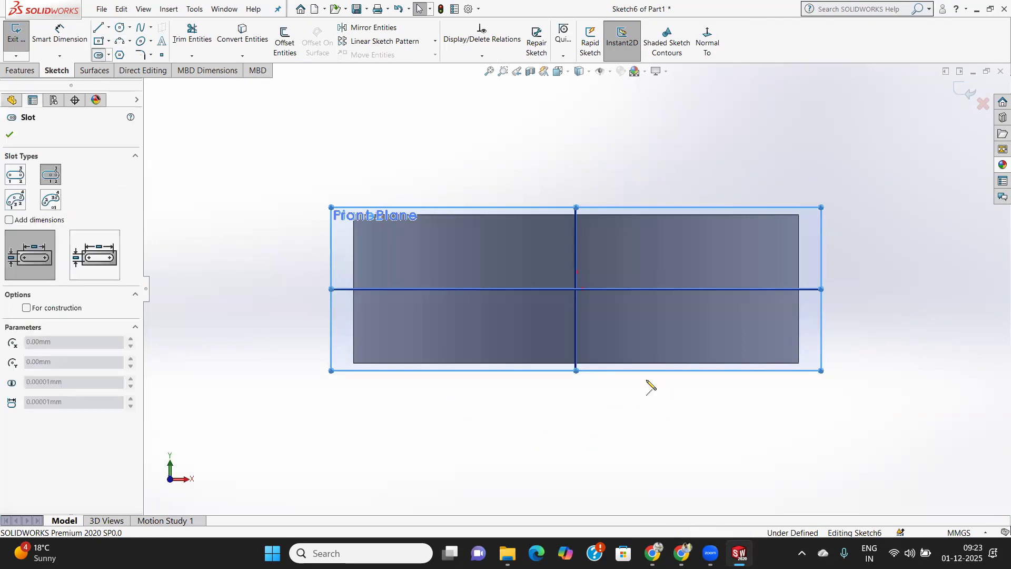
{"action": "left_click", "coordinate": [576, 290]}
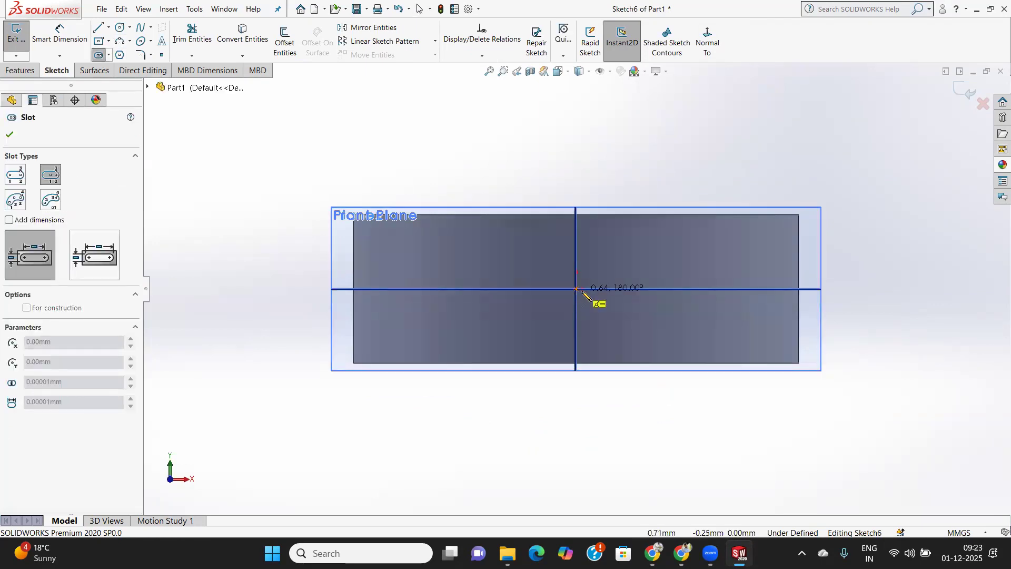
{"action": "left_click", "coordinate": [636, 319]}
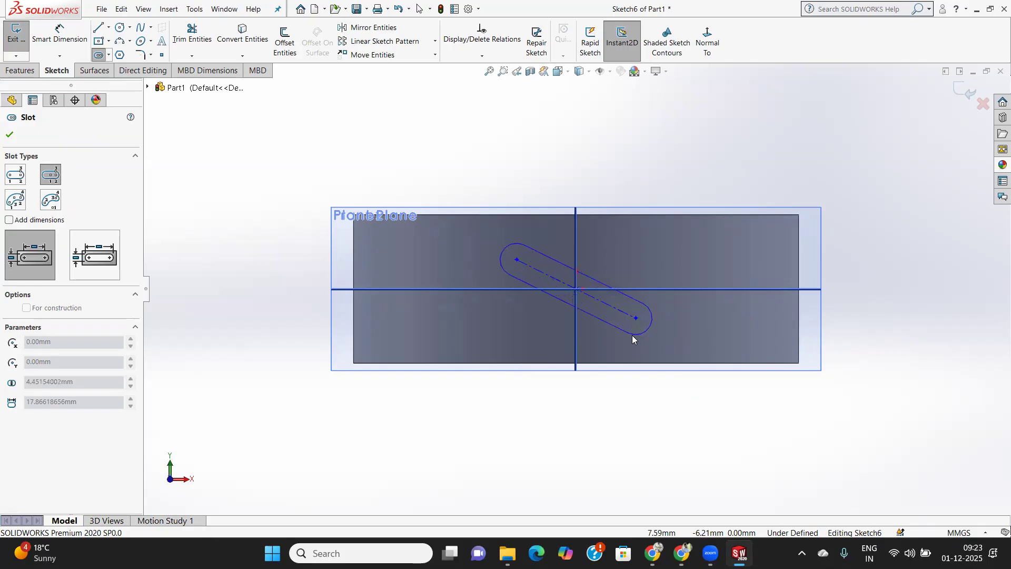
{"action": "left_click", "coordinate": [636, 340]}
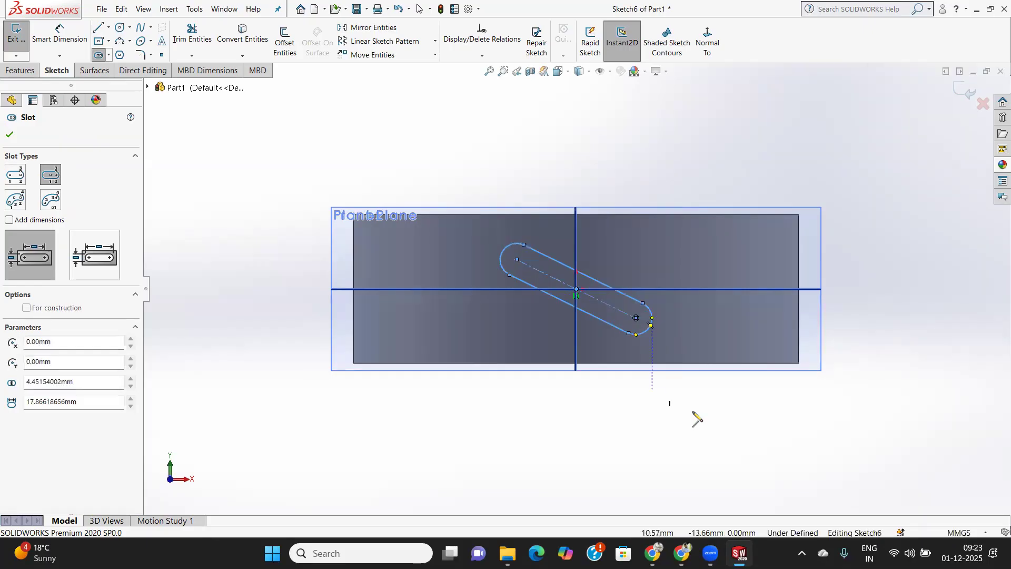
{"action": "left_click", "coordinate": [9, 134]}
Dimension the slot's centre-to-centre length as 20 mm.
{"action": "left_click", "coordinate": [59, 34]}
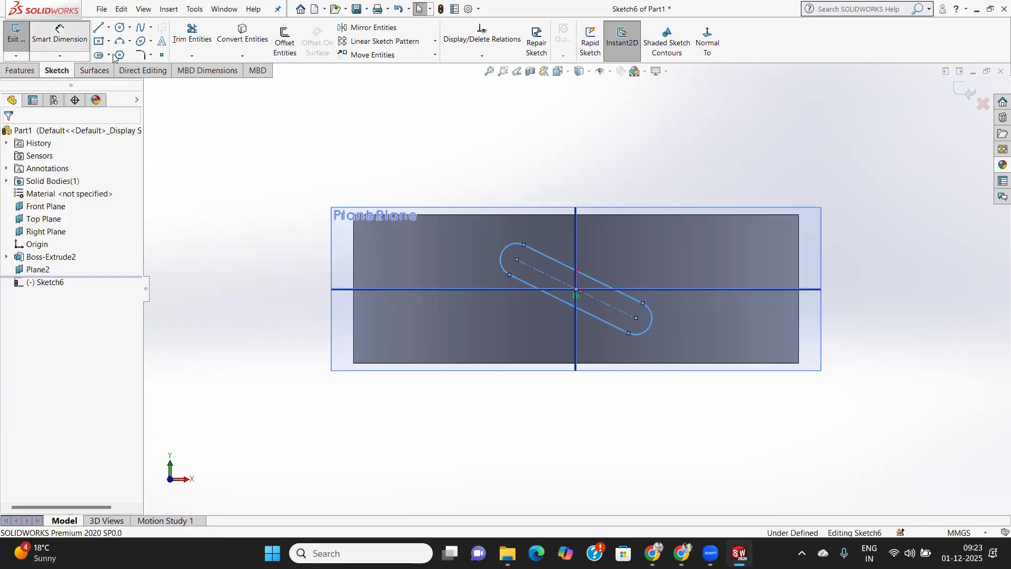
{"action": "left_click", "coordinate": [608, 319]}
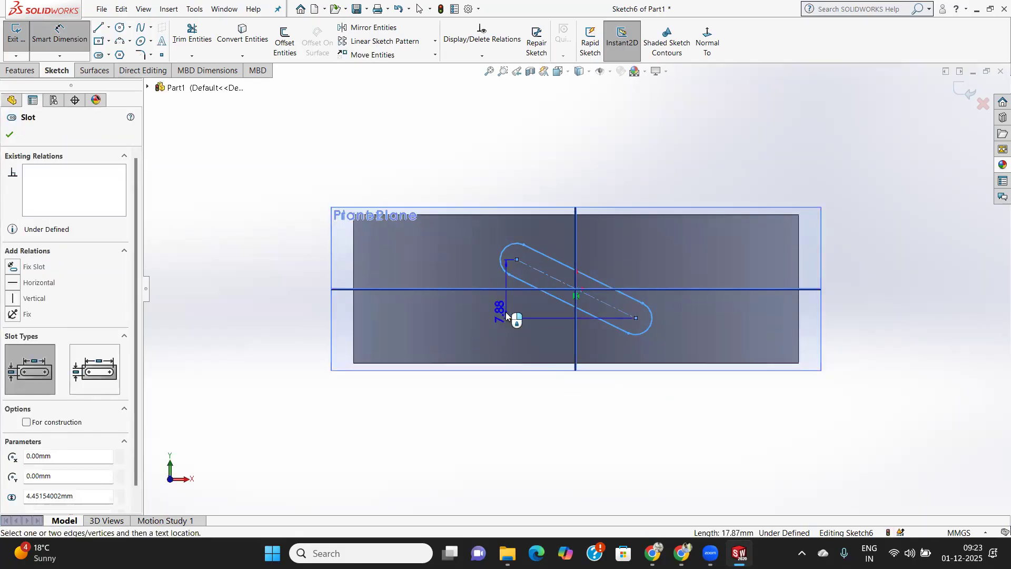
{"action": "left_click", "coordinate": [483, 413]}
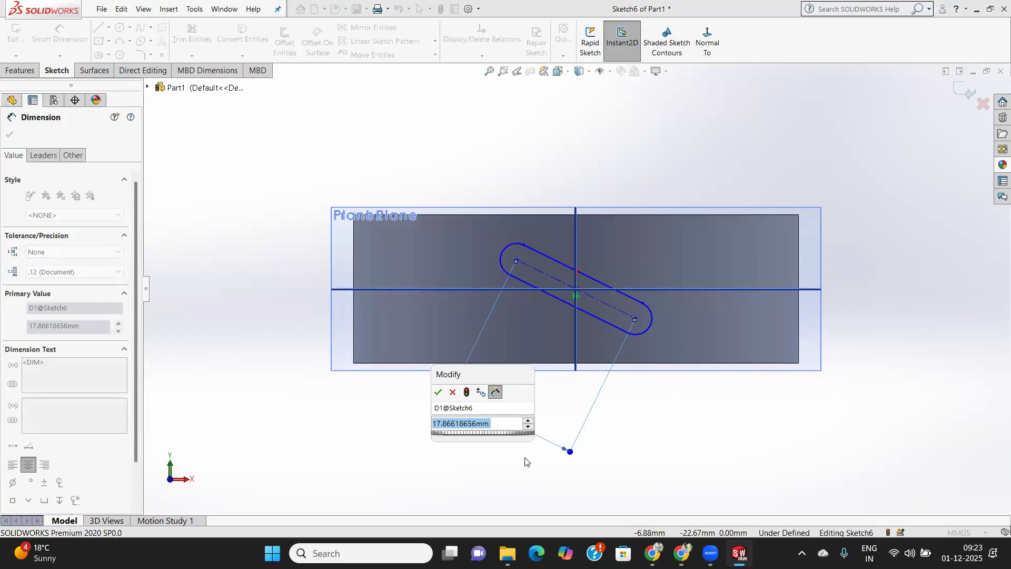
{"action": "type", "text": "20"}
{"action": "key", "text": "Return"}
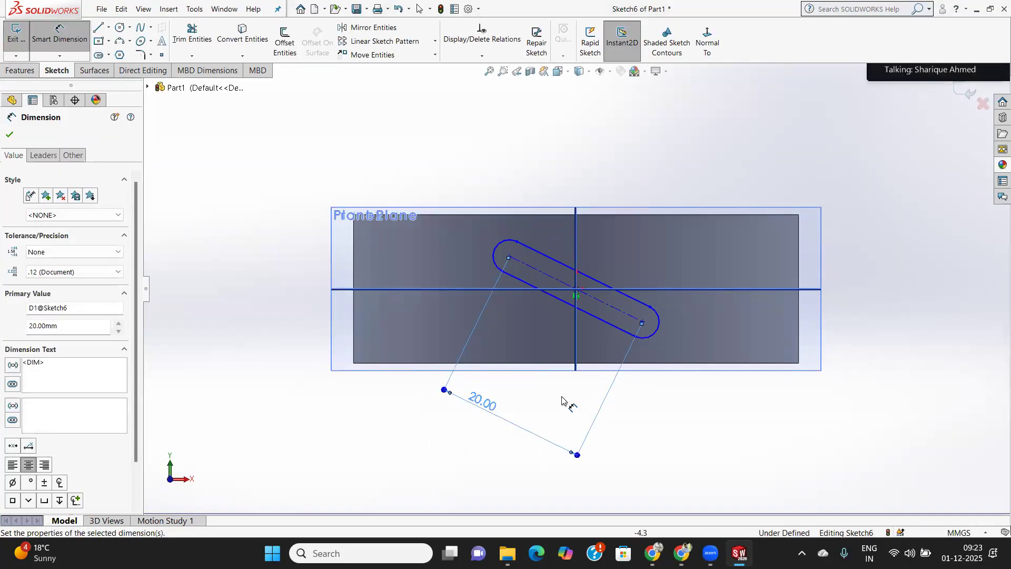
Dimension the slot's end arc with a 3 mm radius and exit the sketch.
{"action": "left_click", "coordinate": [658, 330]}
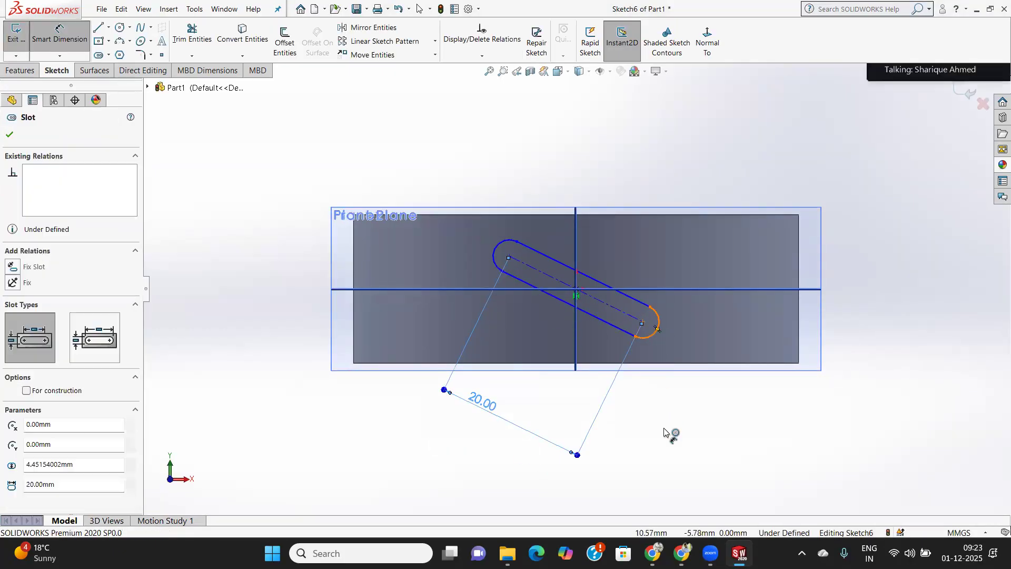
{"action": "left_click", "coordinate": [668, 427]}
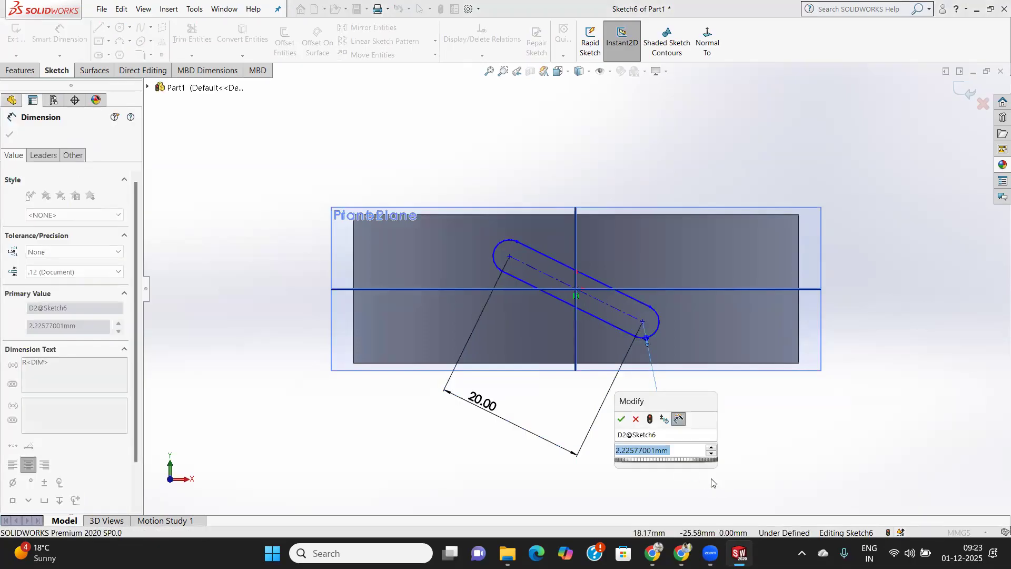
{"action": "type", "text": "3"}
{"action": "key", "text": "Return"}
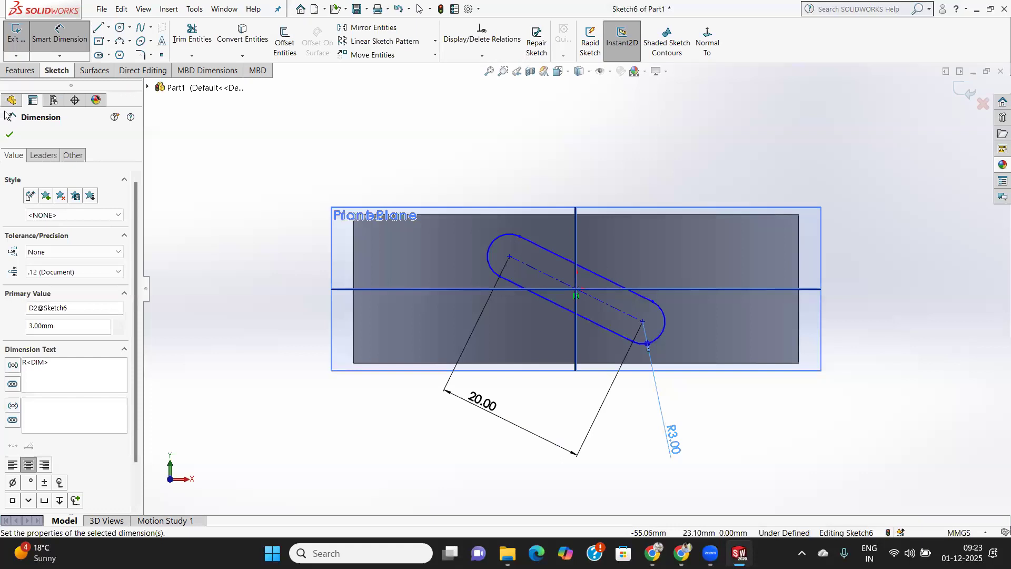
{"action": "left_click", "coordinate": [10, 134]}
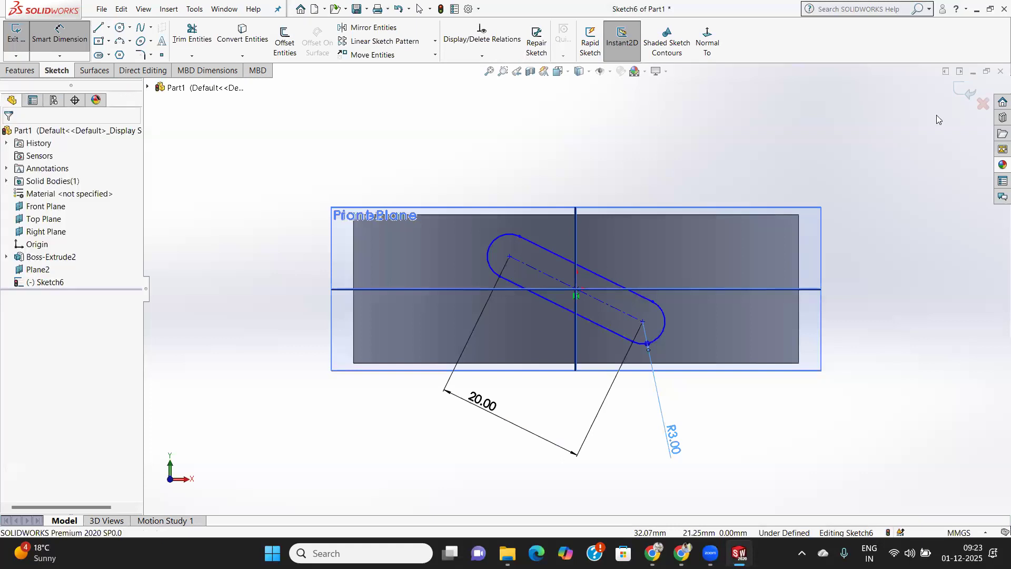
{"action": "left_click", "coordinate": [960, 93]}
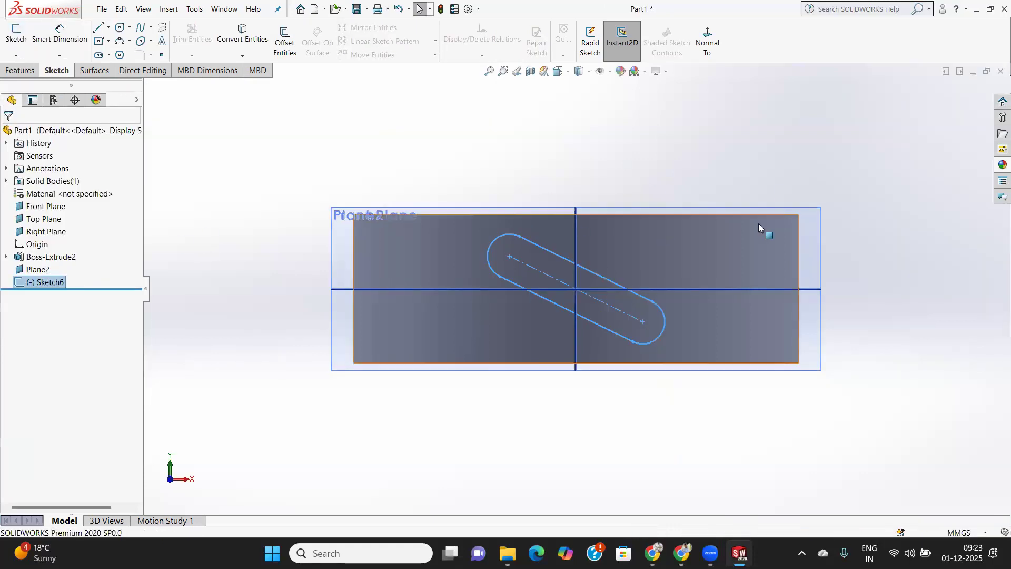
Wrap the slot sketch onto the cylinder's curved side face as an Emboss with 5 mm thickness.
{"action": "middle_click_drag", "start_coordinate": [888, 258], "coordinate": [812, 346]}
{"action": "scroll", "coordinate": [440, 325], "scroll_direction": "down", "scroll_amount": 3}
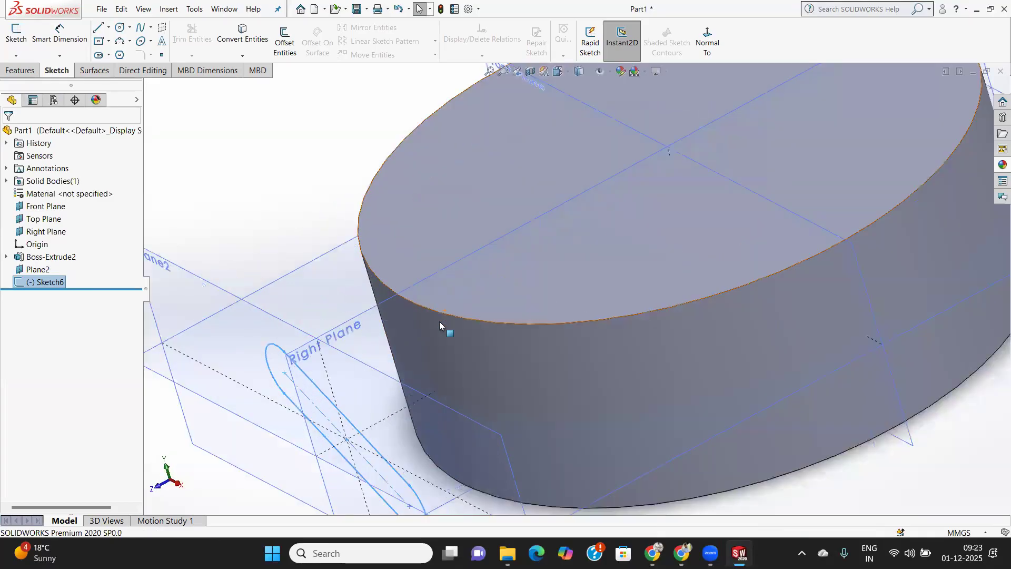
{"action": "scroll", "coordinate": [443, 388], "scroll_direction": "up", "scroll_amount": 3}
{"action": "scroll", "coordinate": [446, 401], "scroll_direction": "down", "scroll_amount": 2}
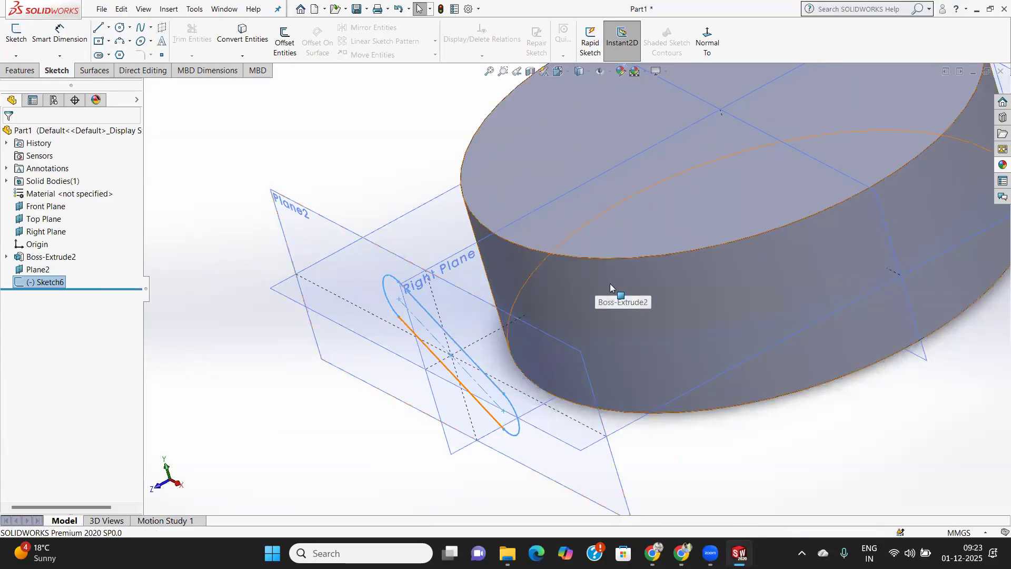
{"action": "scroll", "coordinate": [608, 284], "scroll_direction": "up", "scroll_amount": 3}
{"action": "mouse_move", "coordinate": [648, 292]}
{"action": "middle_mouse_down"}
{"action": "mouse_move", "coordinate": [660, 285]}
{"action": "mouse_move", "coordinate": [650, 287]}
{"action": "middle_mouse_up"}
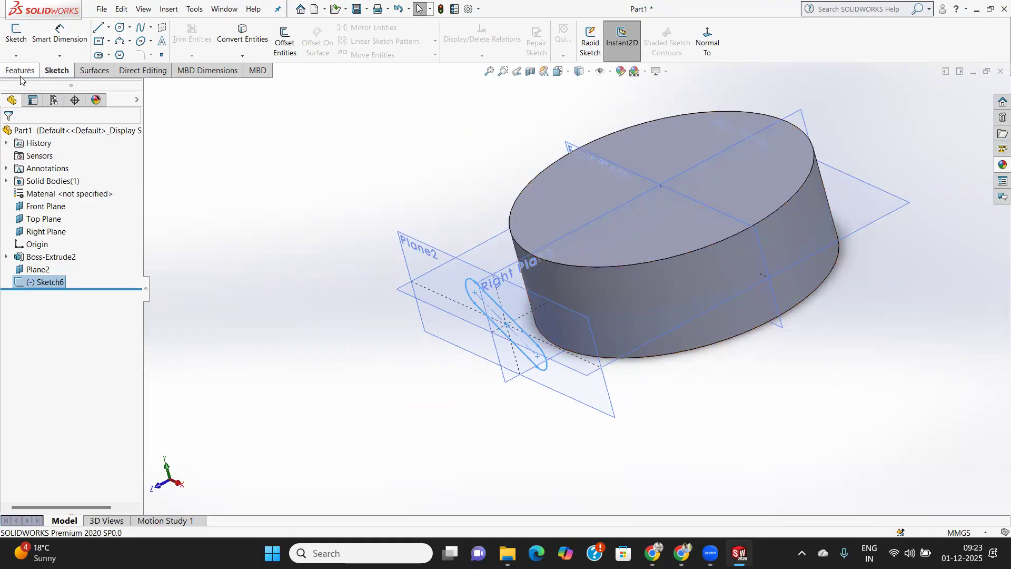
{"action": "left_click", "coordinate": [36, 72]}
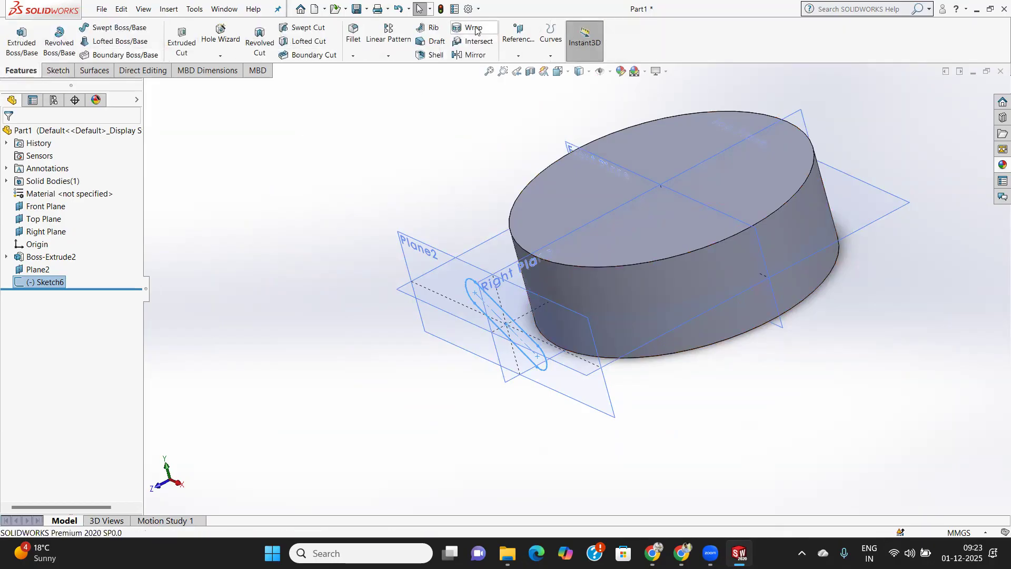
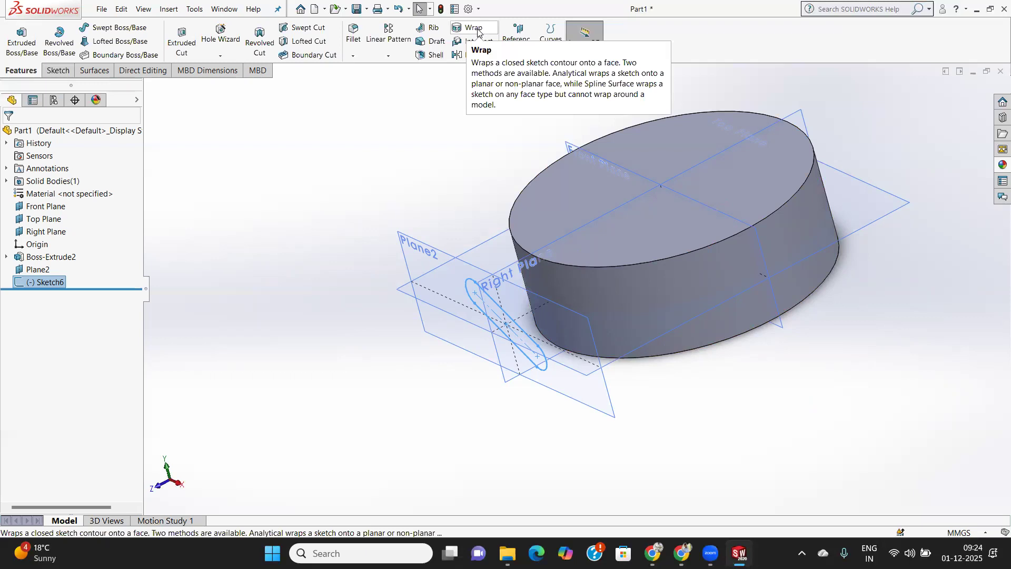
{"action": "left_click", "coordinate": [472, 26]}
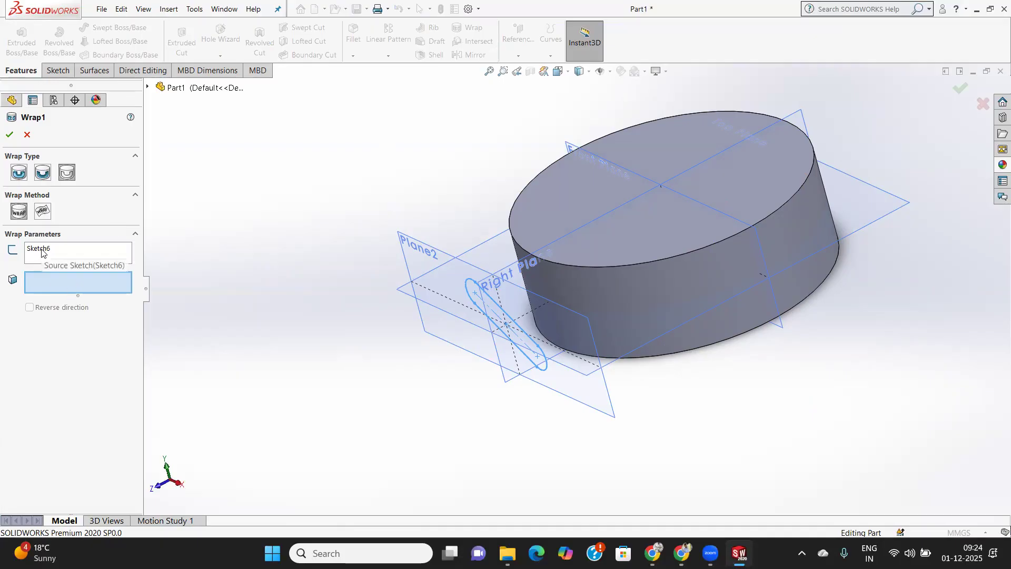
{"action": "left_click", "coordinate": [613, 295]}
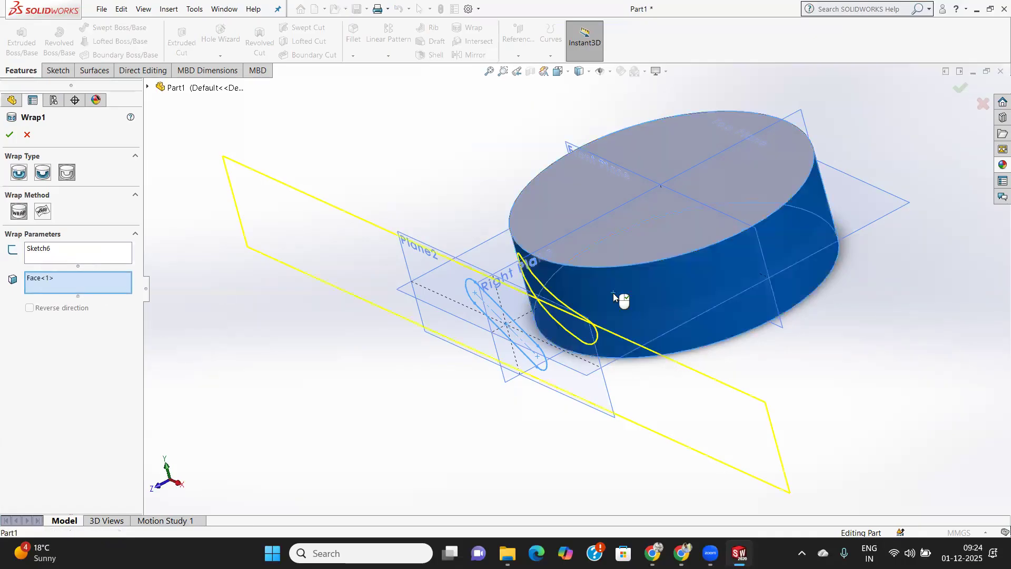
{"action": "middle_click_drag", "start_coordinate": [446, 366], "coordinate": [495, 321]}
{"action": "scroll", "coordinate": [586, 279], "scroll_direction": "down", "scroll_amount": 4}
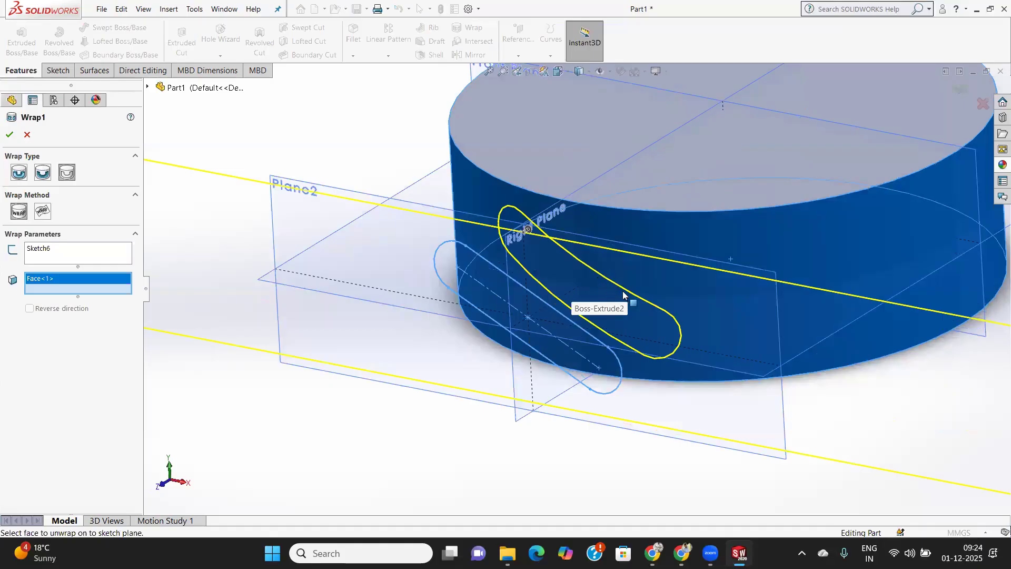
{"action": "left_click", "coordinate": [18, 173]}
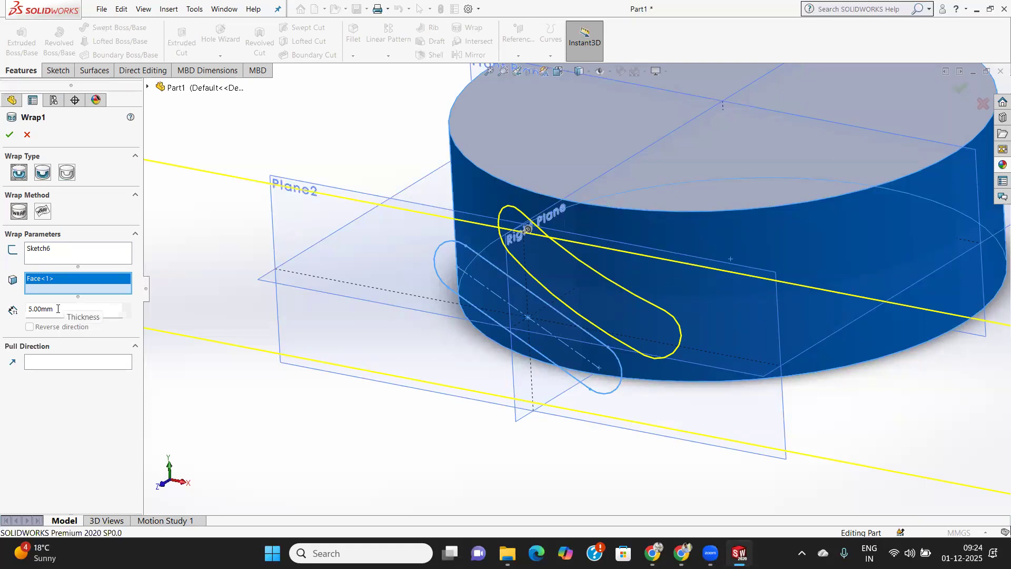
{"action": "left_click", "coordinate": [9, 136]}
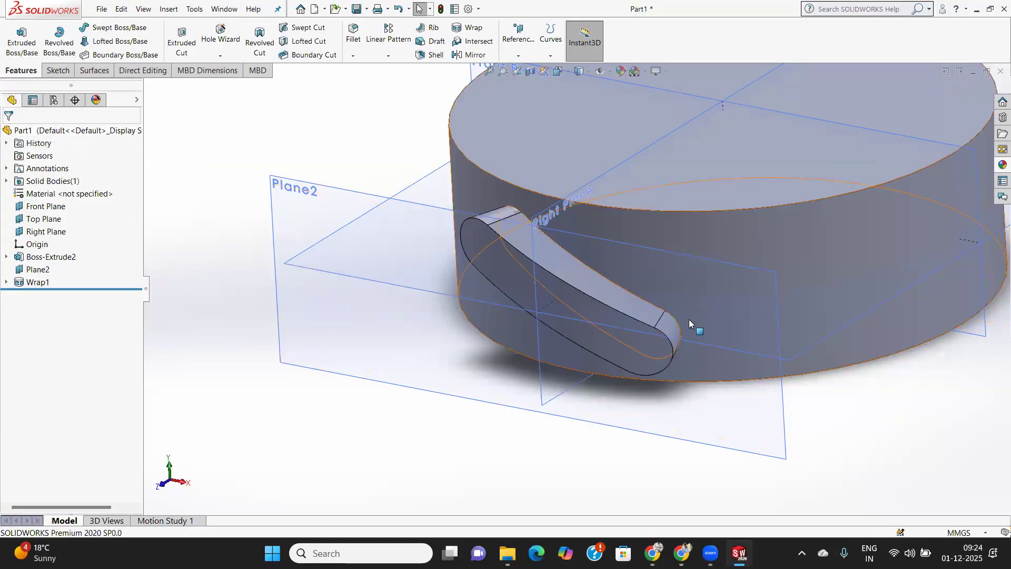
Edit the wrapped slot feature and set its emboss thickness to 3 mm.
{"action": "scroll", "coordinate": [689, 319], "scroll_direction": "down", "scroll_amount": 1}
{"action": "scroll", "coordinate": [676, 318], "scroll_direction": "up", "scroll_amount": 4}
{"action": "middle_click_drag", "start_coordinate": [679, 305], "coordinate": [627, 301]}
{"action": "scroll", "coordinate": [625, 299], "scroll_direction": "down", "scroll_amount": 4}
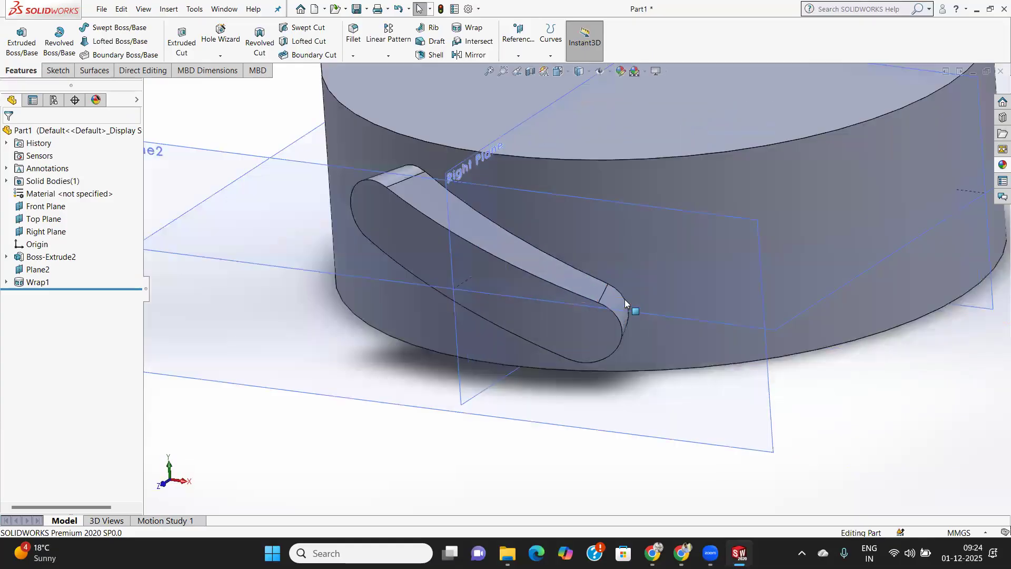
{"action": "scroll", "coordinate": [625, 299], "scroll_direction": "down", "scroll_amount": 3}
{"action": "scroll", "coordinate": [532, 240], "scroll_direction": "up", "scroll_amount": 5}
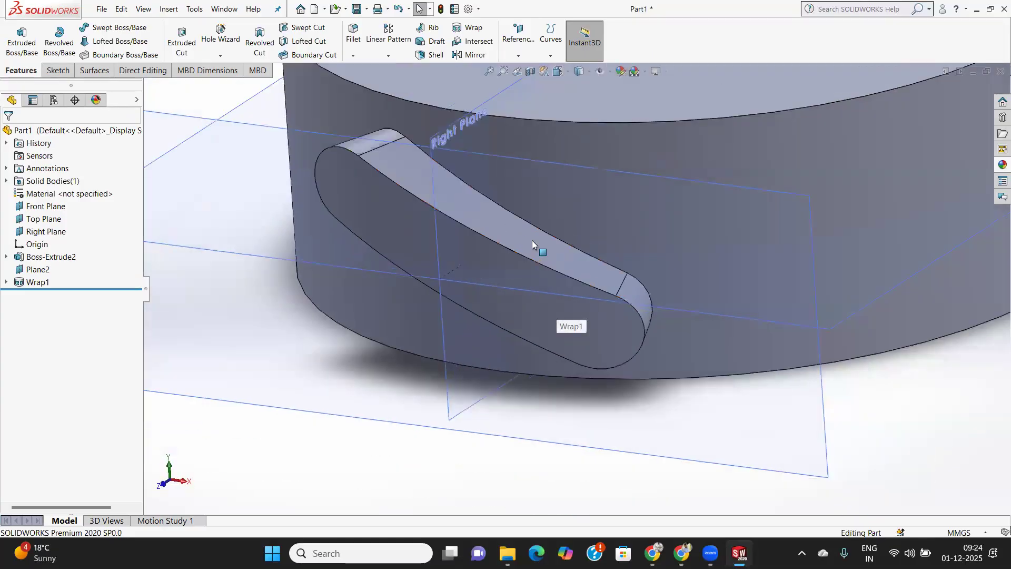
{"action": "right_click", "coordinate": [24, 285]}
{"action": "left_click", "coordinate": [41, 250]}
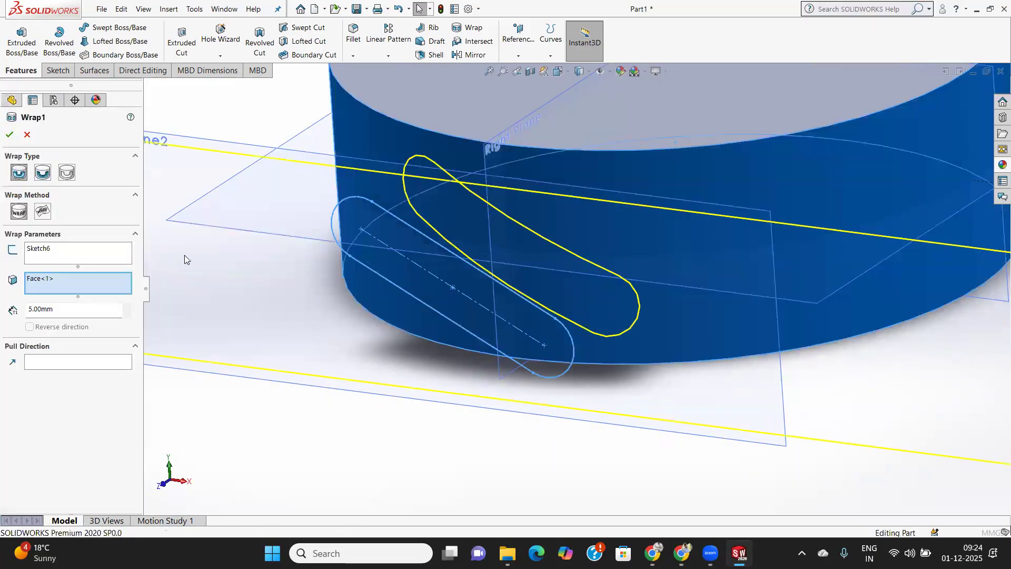
{"action": "double_click", "coordinate": [60, 312]}
{"action": "type", "text": "3"}
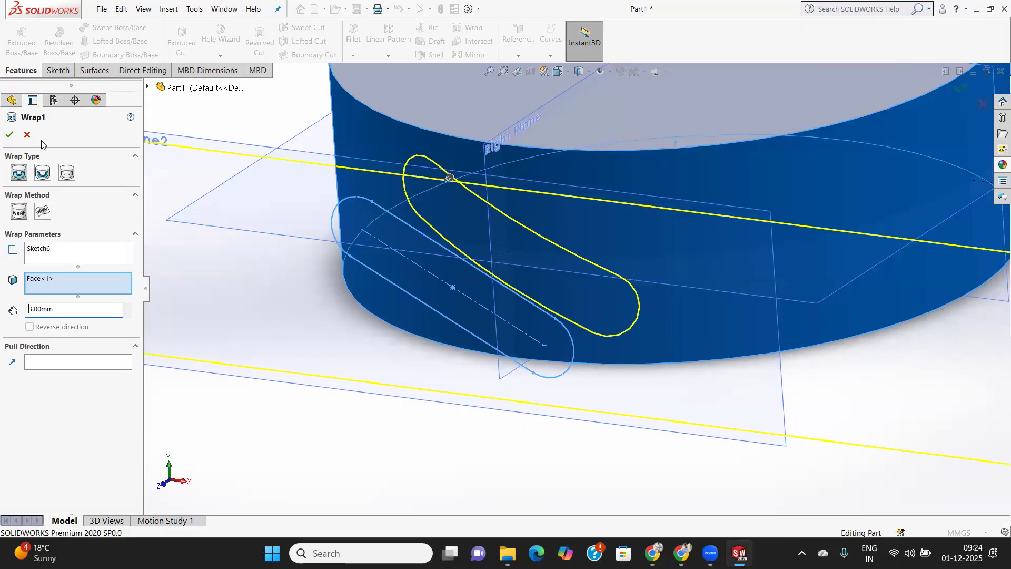
{"action": "left_click", "coordinate": [10, 134]}
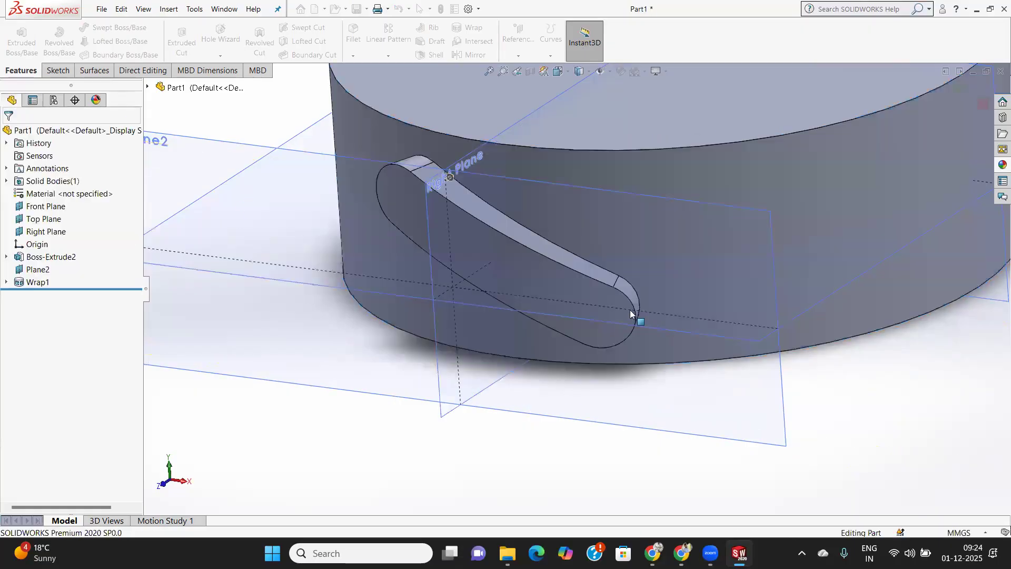
Circular-pattern the embossed slot about the cylinder's top face, with 10 equally spaced instances over 360 degrees.
{"action": "mouse_move", "coordinate": [674, 302]}
{"action": "middle_mouse_down"}
{"action": "mouse_move", "coordinate": [647, 338]}
{"action": "mouse_move", "coordinate": [657, 310]}
{"action": "middle_mouse_up"}
{"action": "scroll", "coordinate": [658, 310], "scroll_direction": "down", "scroll_amount": 3}
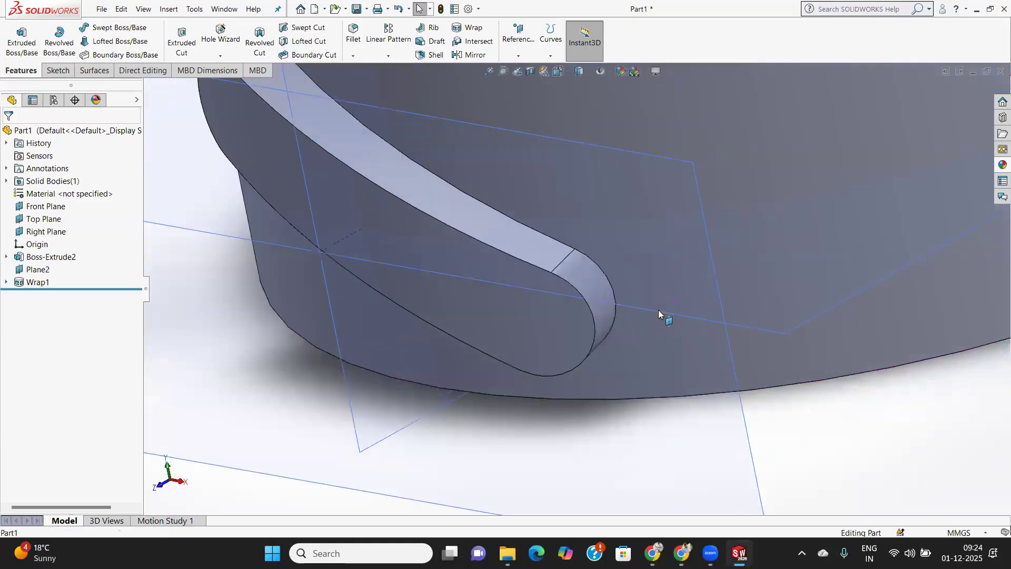
{"action": "scroll", "coordinate": [659, 308], "scroll_direction": "up", "scroll_amount": 4}
{"action": "scroll", "coordinate": [678, 245], "scroll_direction": "up", "scroll_amount": 3}
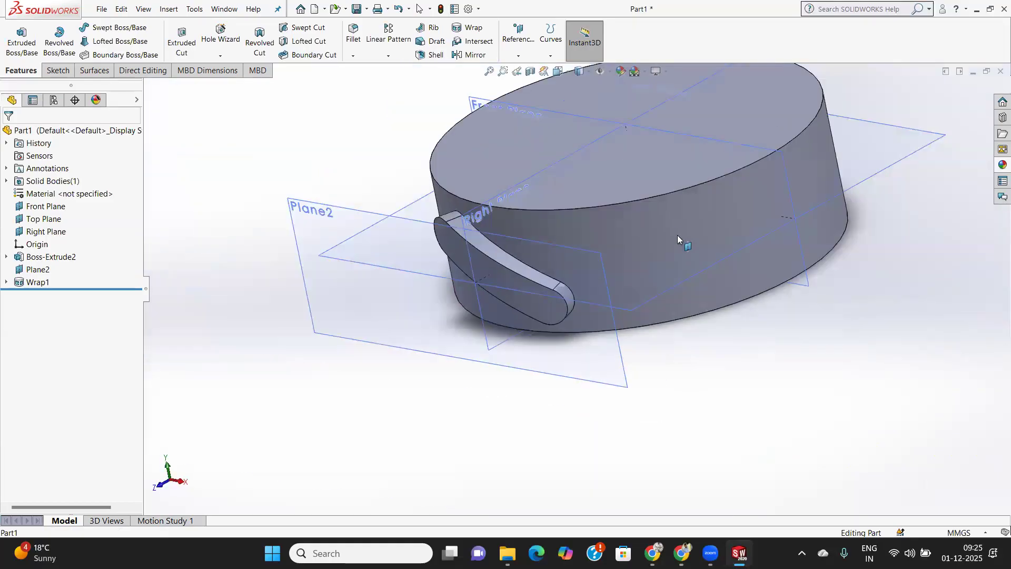
{"action": "scroll", "coordinate": [677, 237], "scroll_direction": "down", "scroll_amount": 4}
{"action": "scroll", "coordinate": [686, 240], "scroll_direction": "up", "scroll_amount": 3}
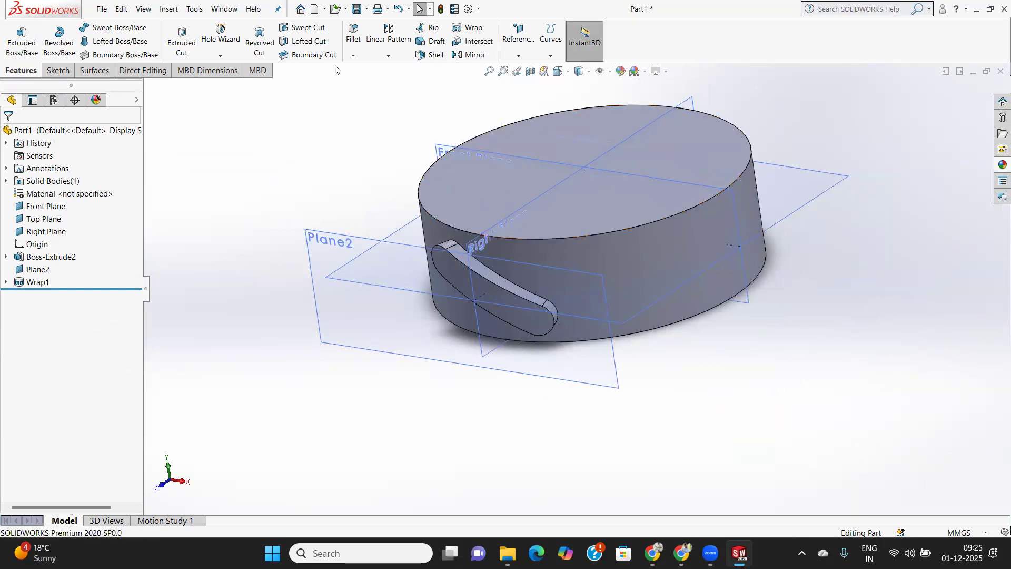
{"action": "left_click", "coordinate": [388, 55]}
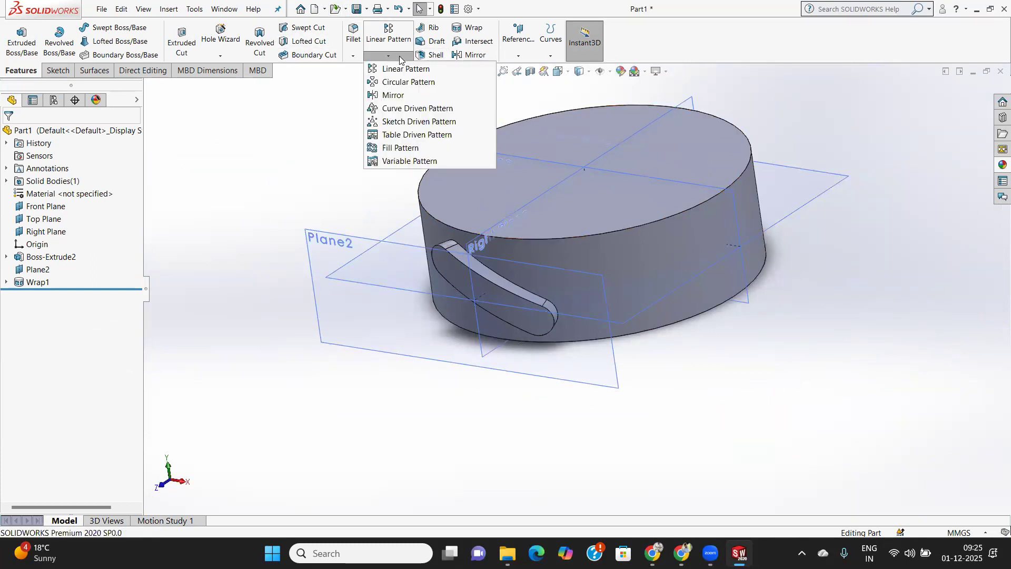
{"action": "left_click", "coordinate": [406, 81]}
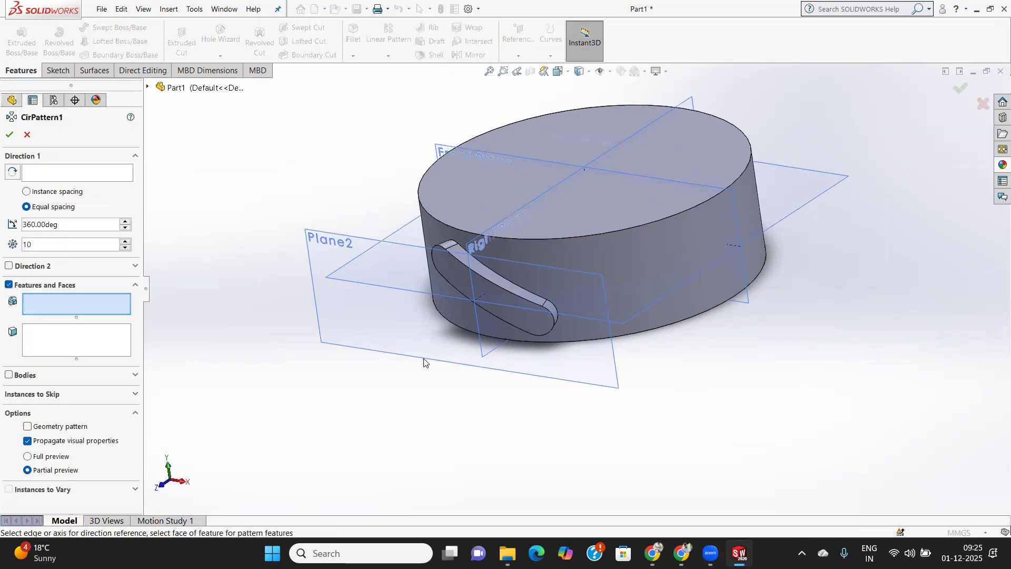
{"action": "left_click", "coordinate": [516, 300]}
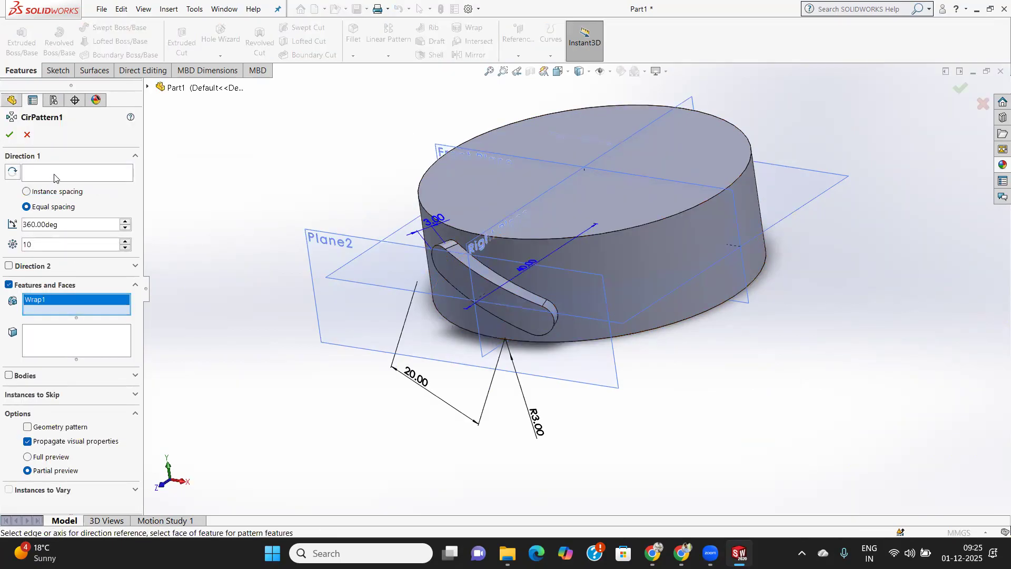
{"action": "left_click", "coordinate": [630, 213]}
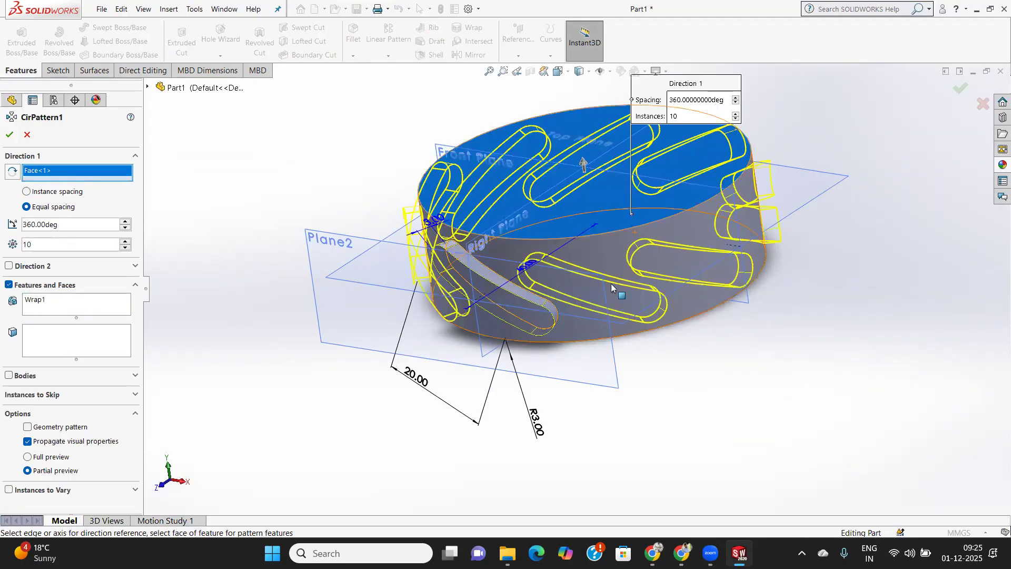
{"action": "middle_click_drag", "start_coordinate": [541, 256], "coordinate": [600, 245]}
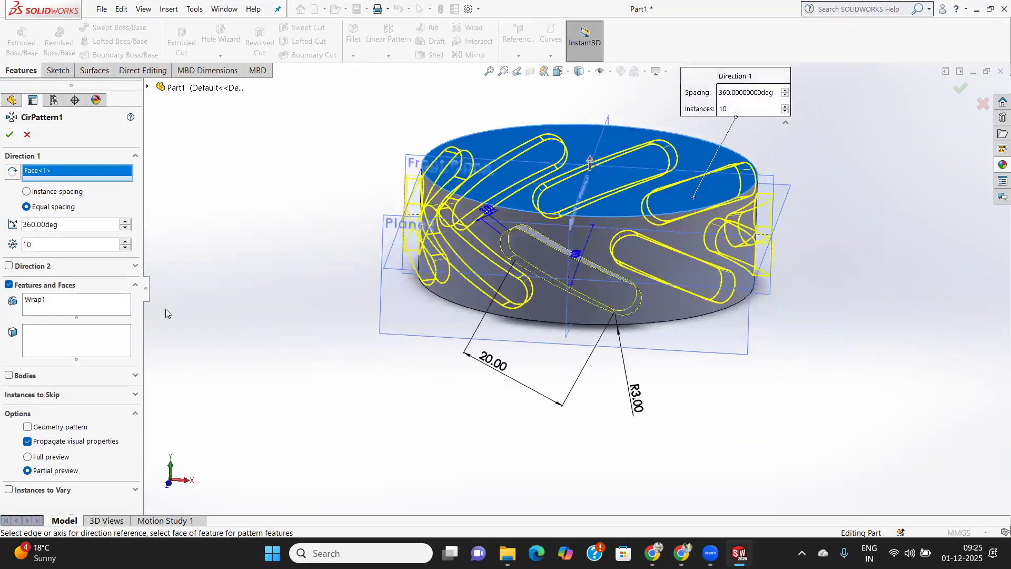
{"action": "left_click", "coordinate": [10, 135]}
Edit the wrapped slot feature, changing its wrap type to Deboss with a depth of 5 mm.
{"action": "middle_click_drag", "start_coordinate": [752, 286], "coordinate": [706, 384]}
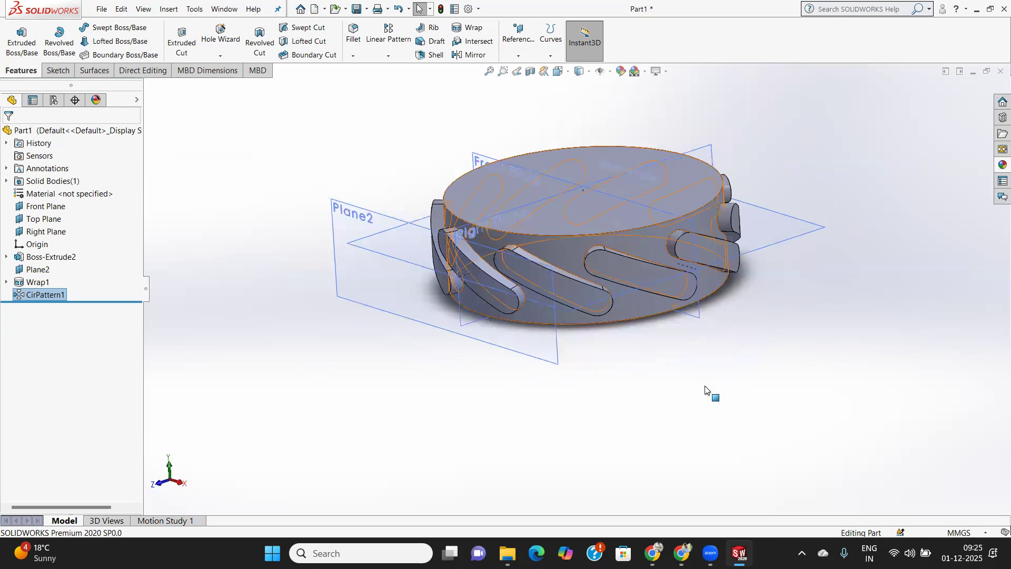
{"action": "scroll", "coordinate": [631, 286], "scroll_direction": "down", "scroll_amount": 4}
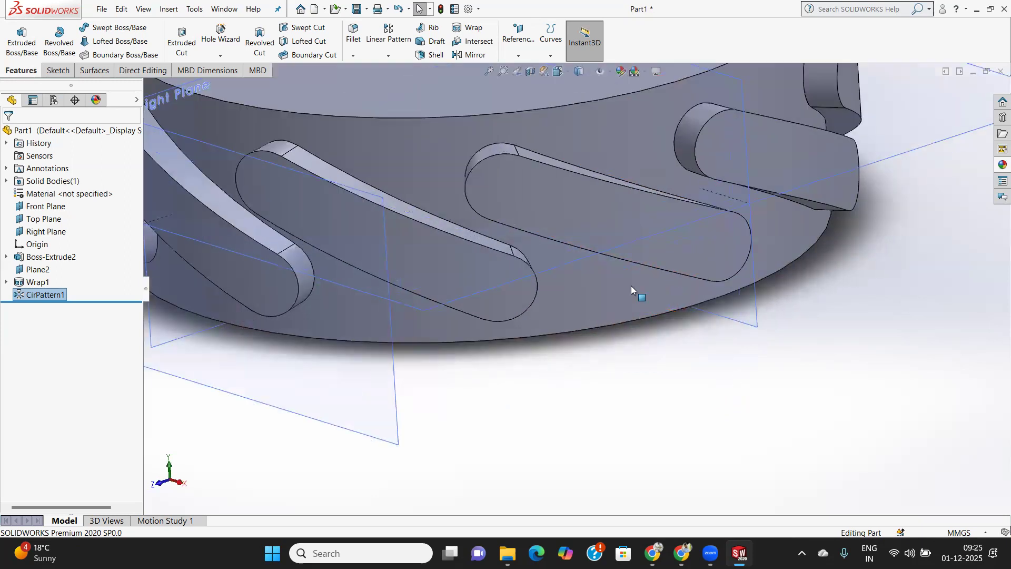
{"action": "scroll", "coordinate": [597, 281], "scroll_direction": "up", "scroll_amount": 4}
{"action": "mouse_move", "coordinate": [597, 282]}
{"action": "middle_mouse_down"}
{"action": "mouse_move", "coordinate": [586, 285]}
{"action": "mouse_move", "coordinate": [598, 269]}
{"action": "middle_mouse_up"}
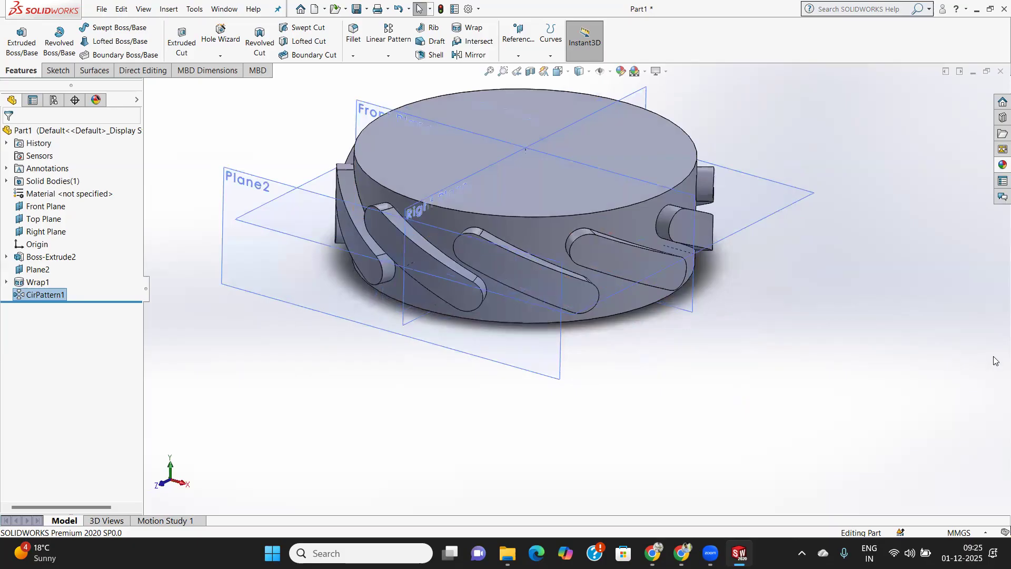
{"action": "mouse_move", "coordinate": [44, 298]}
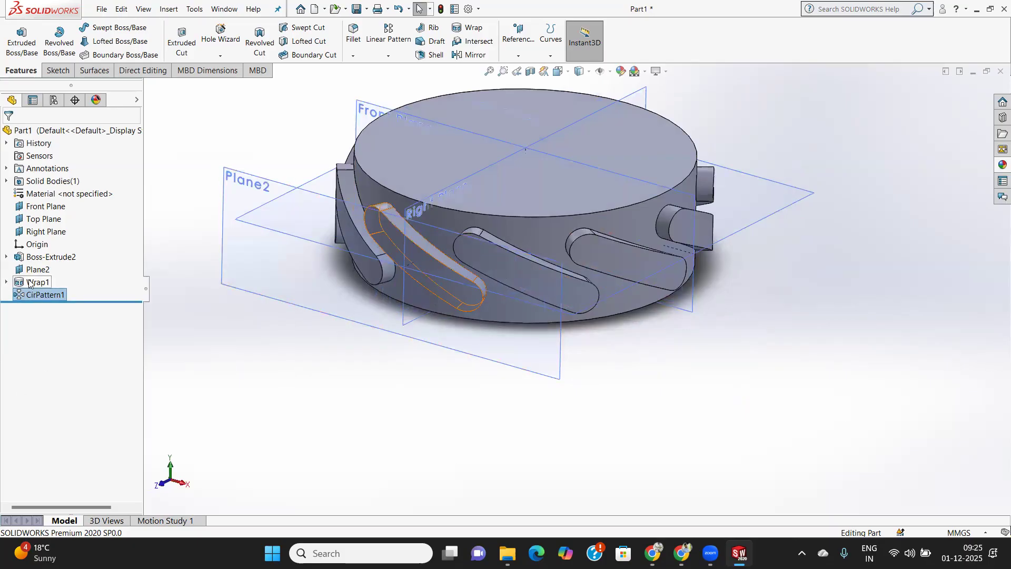
{"action": "left_click", "coordinate": [30, 283]}
{"action": "right_click", "coordinate": [30, 284]}
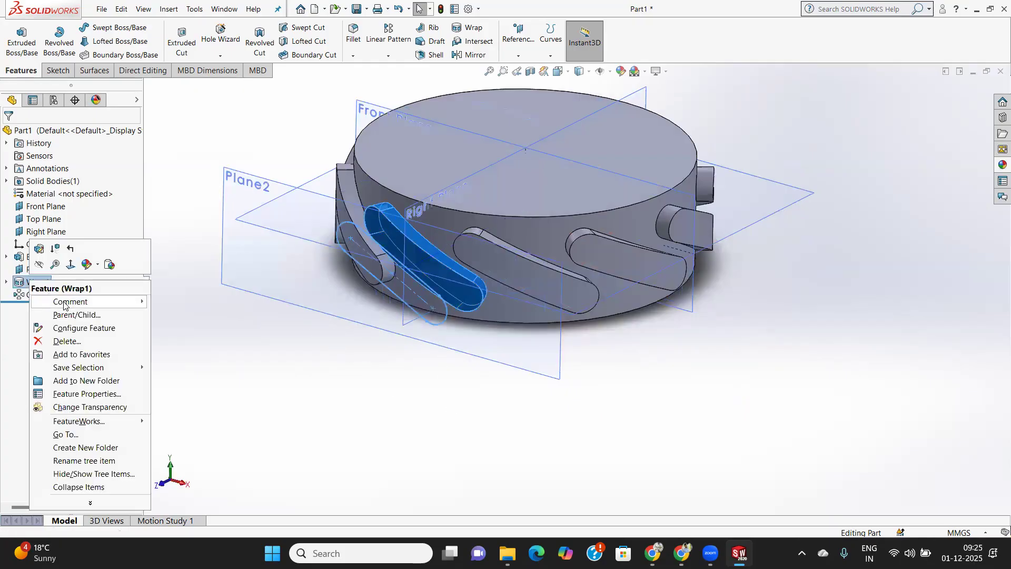
{"action": "left_click", "coordinate": [39, 250]}
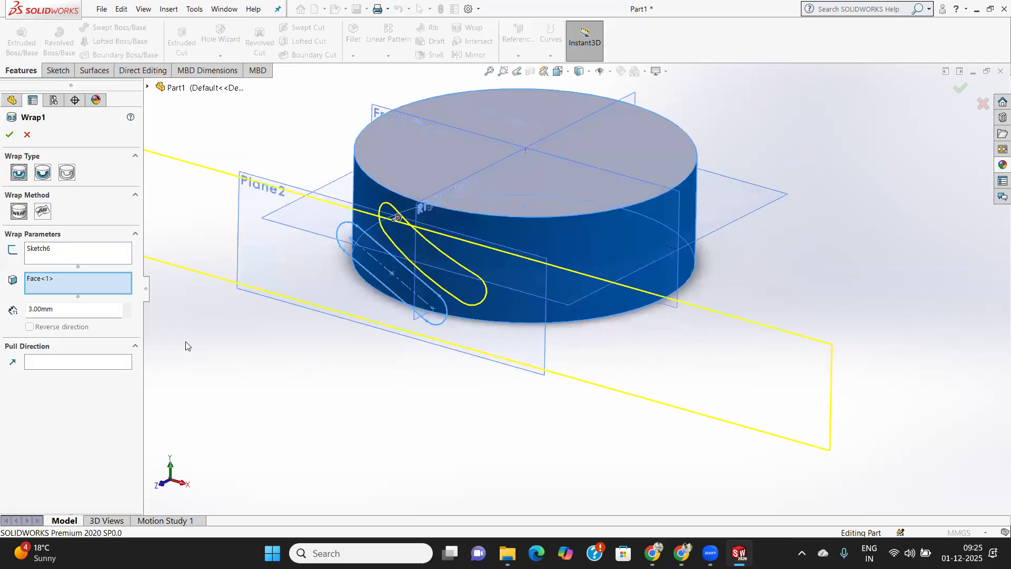
{"action": "scroll", "coordinate": [372, 308], "scroll_direction": "down", "scroll_amount": 2}
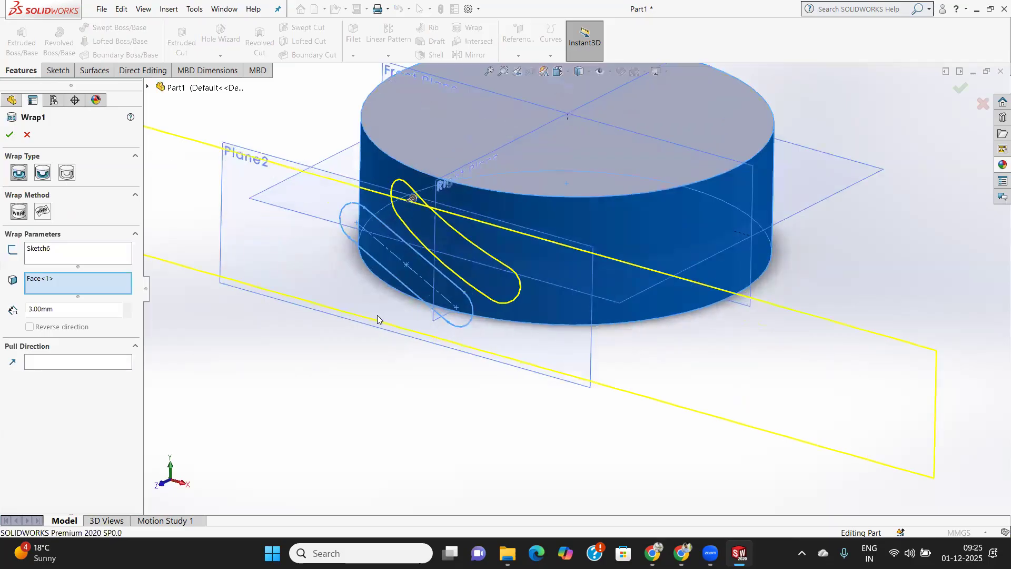
{"action": "left_click", "coordinate": [39, 176]}
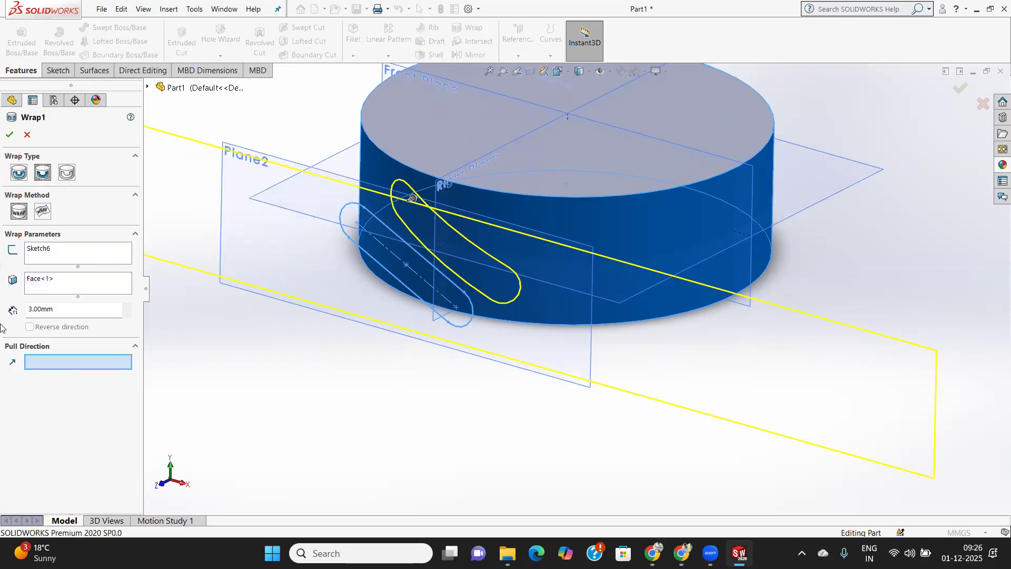
{"action": "left_click_drag", "start_coordinate": [51, 306], "coordinate": [7, 312]}
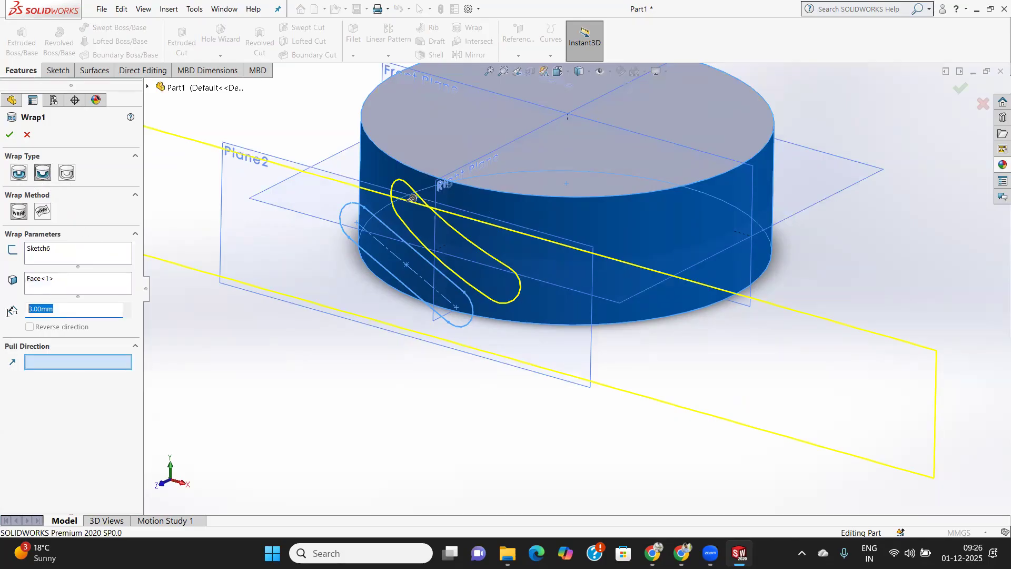
{"action": "type", "text": "5"}
{"action": "left_click", "coordinate": [255, 497]}
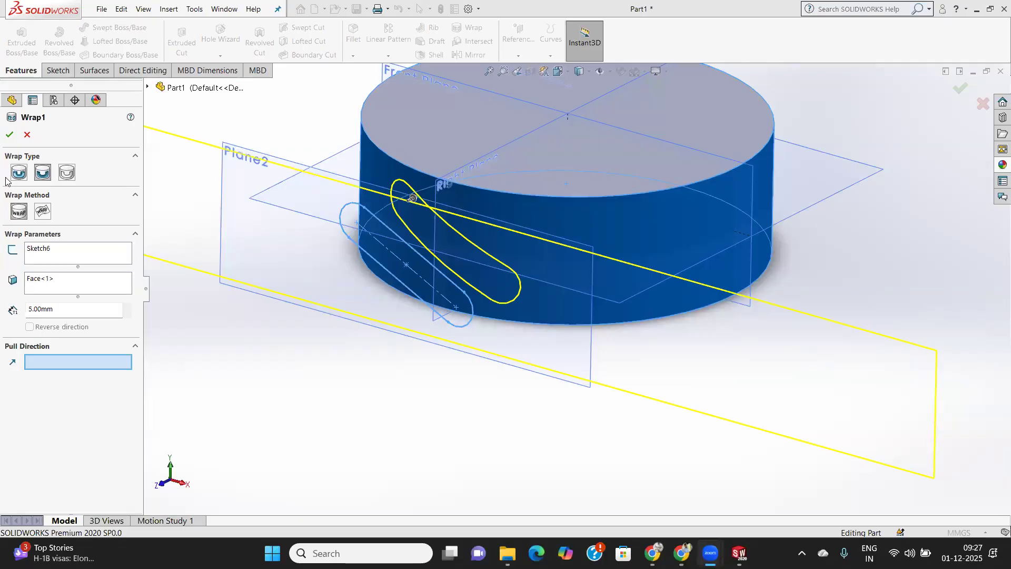
{"action": "left_click", "coordinate": [10, 136]}
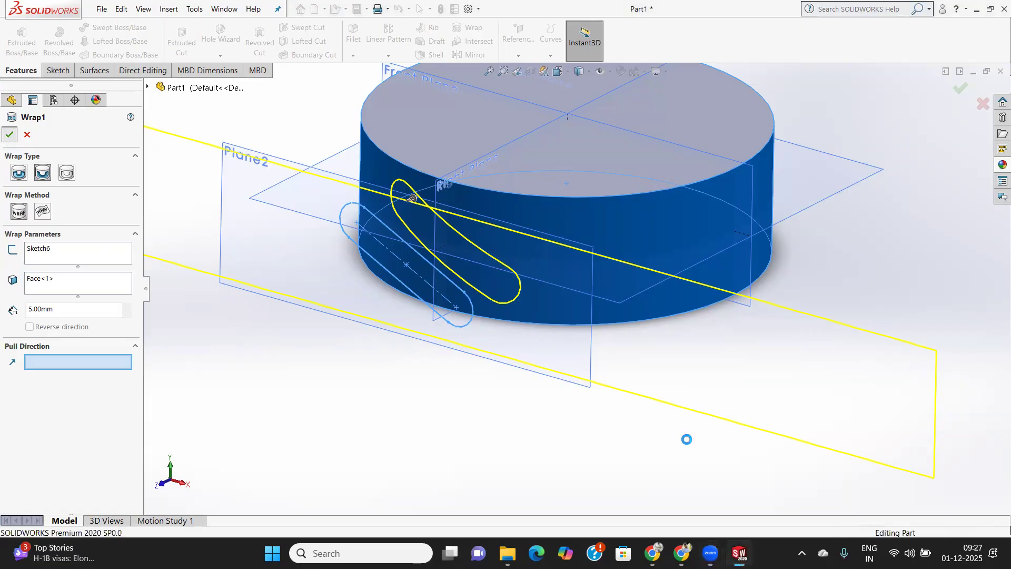
Examine the shape and depth of the patterned debossed slots around the cylinder's side from several angles.
{"action": "scroll", "coordinate": [474, 263], "scroll_direction": "down", "scroll_amount": 3}
{"action": "middle_click_drag", "start_coordinate": [506, 282], "coordinate": [487, 230]}
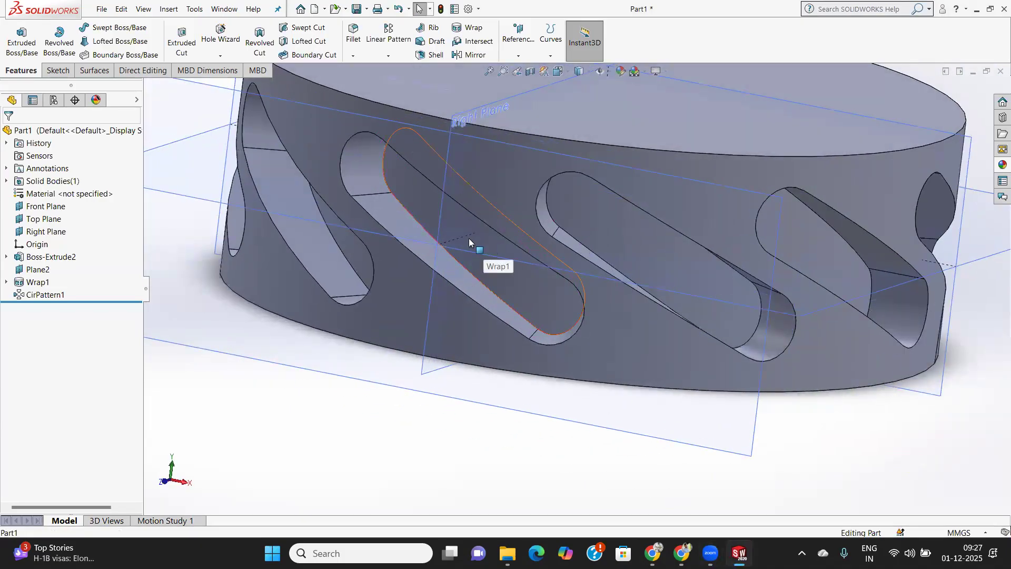
{"action": "scroll", "coordinate": [469, 241], "scroll_direction": "down", "scroll_amount": 1}
{"action": "scroll", "coordinate": [469, 241], "scroll_direction": "up", "scroll_amount": 1}
{"action": "scroll", "coordinate": [469, 243], "scroll_direction": "up", "scroll_amount": 2}
{"action": "middle_click_drag", "start_coordinate": [515, 253], "coordinate": [495, 270]}
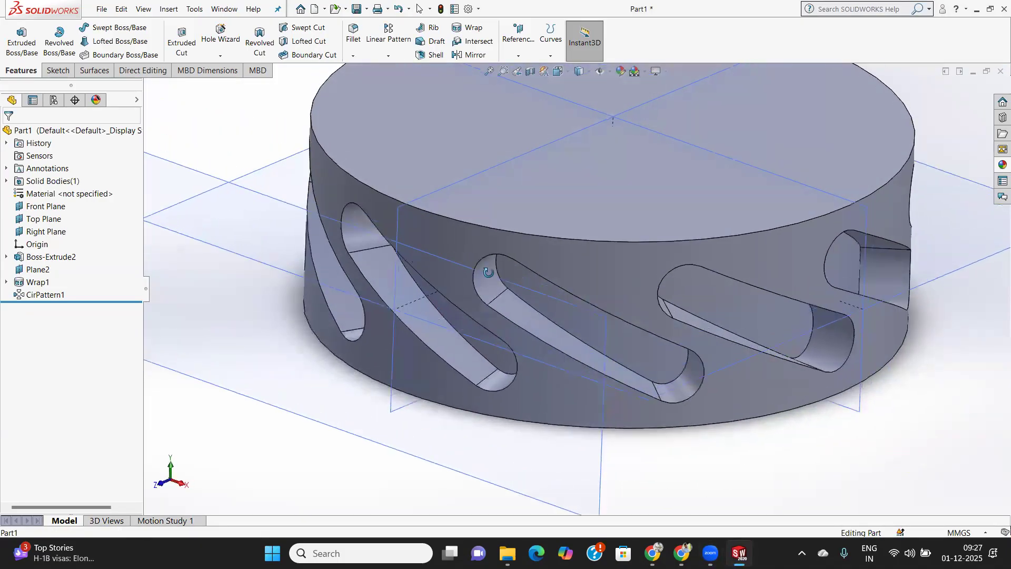
{"action": "scroll", "coordinate": [474, 308], "scroll_direction": "down", "scroll_amount": 2}
{"action": "scroll", "coordinate": [473, 308], "scroll_direction": "up", "scroll_amount": 3}
{"action": "middle_click_drag", "start_coordinate": [474, 321], "coordinate": [655, 332]}
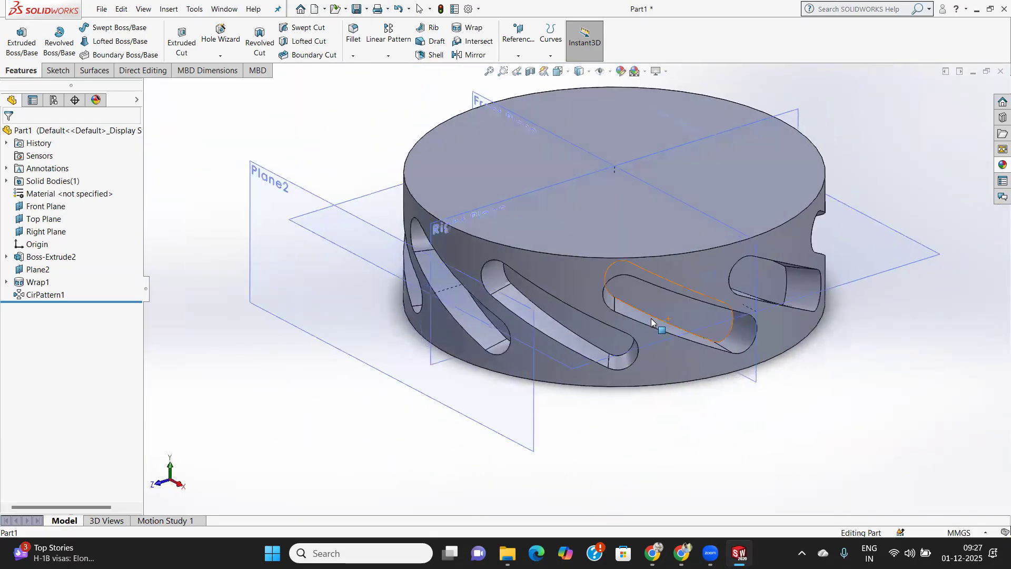
Shell the disc with a 1 mm wall thickness, removing its top face.
{"action": "scroll", "coordinate": [564, 276], "scroll_direction": "up", "scroll_amount": 2}
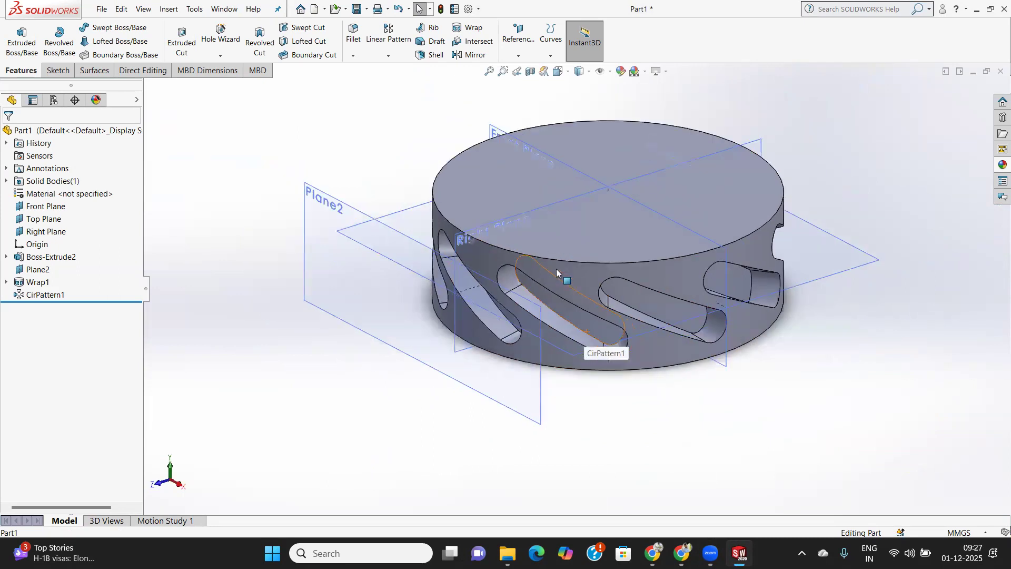
{"action": "left_click", "coordinate": [435, 55]}
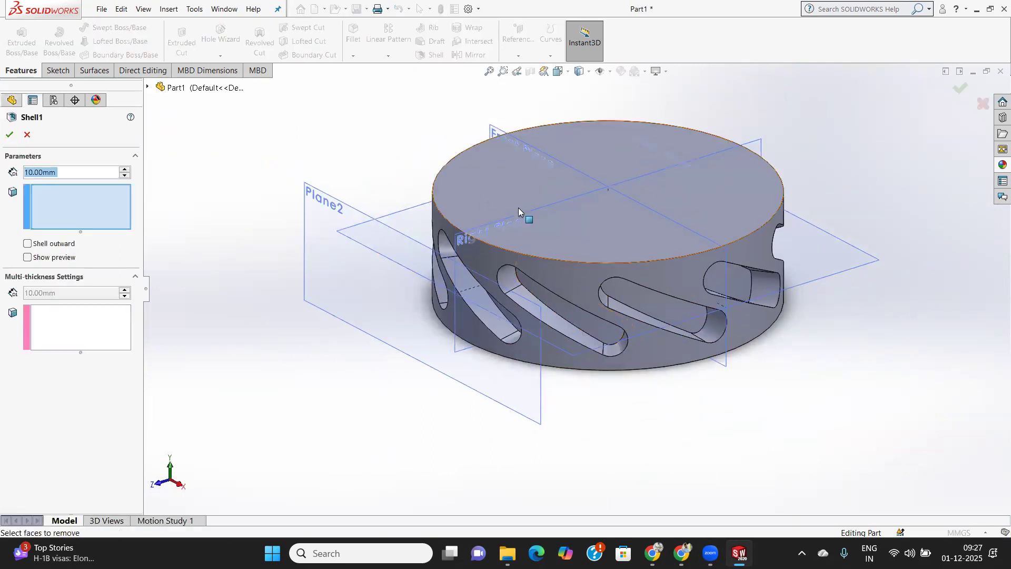
{"action": "left_click", "coordinate": [619, 236]}
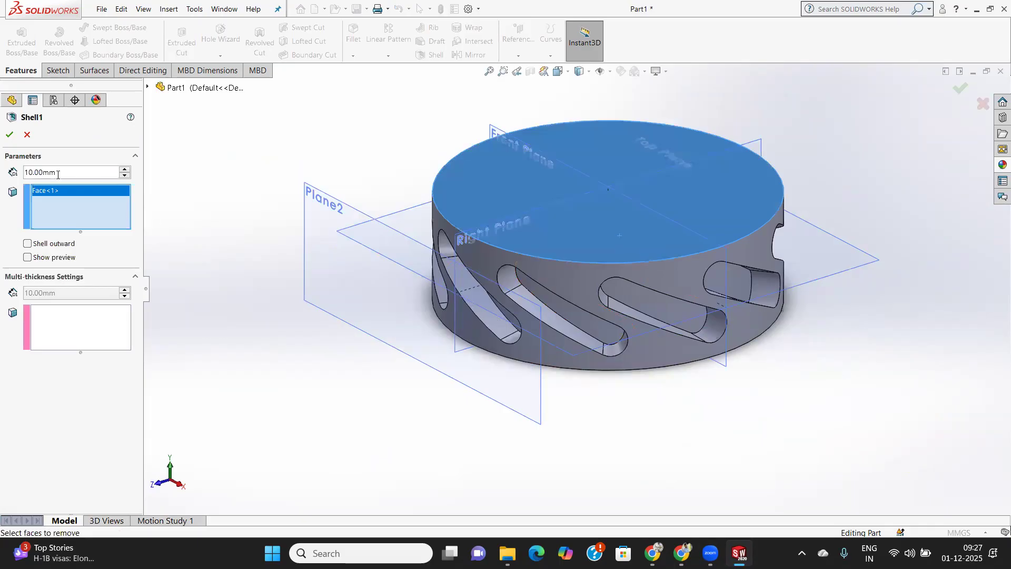
{"action": "left_click_drag", "start_coordinate": [75, 173], "coordinate": [3, 172]}
{"action": "type", "text": "1"}
{"action": "key", "text": "Return"}
{"action": "left_click", "coordinate": [9, 134]}
{"action": "scroll", "coordinate": [592, 230], "scroll_direction": "up", "scroll_amount": 2}
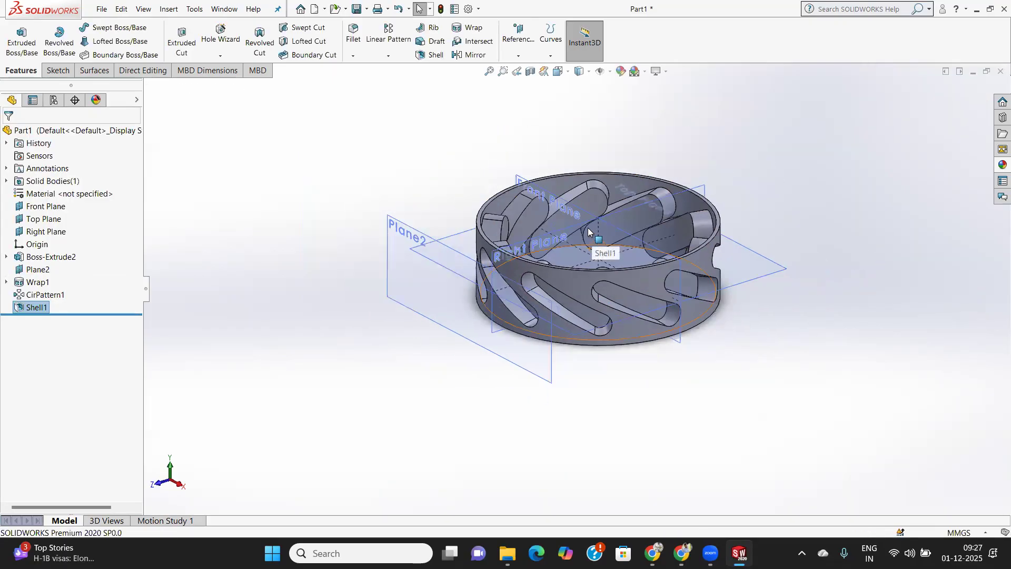
Edit the circular pattern of the wrapped slots to 6 equally spaced instances.
{"action": "scroll", "coordinate": [485, 209], "scroll_direction": "up", "scroll_amount": 3}
{"action": "scroll", "coordinate": [495, 247], "scroll_direction": "down", "scroll_amount": 3}
{"action": "scroll", "coordinate": [560, 283], "scroll_direction": "down", "scroll_amount": 4}
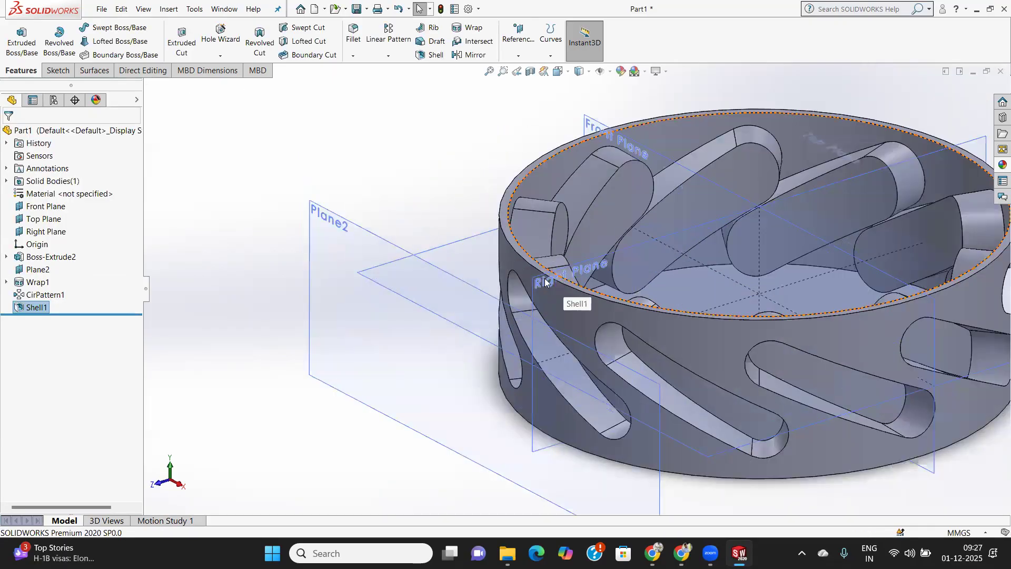
{"action": "middle_click_drag", "start_coordinate": [564, 267], "coordinate": [545, 166]}
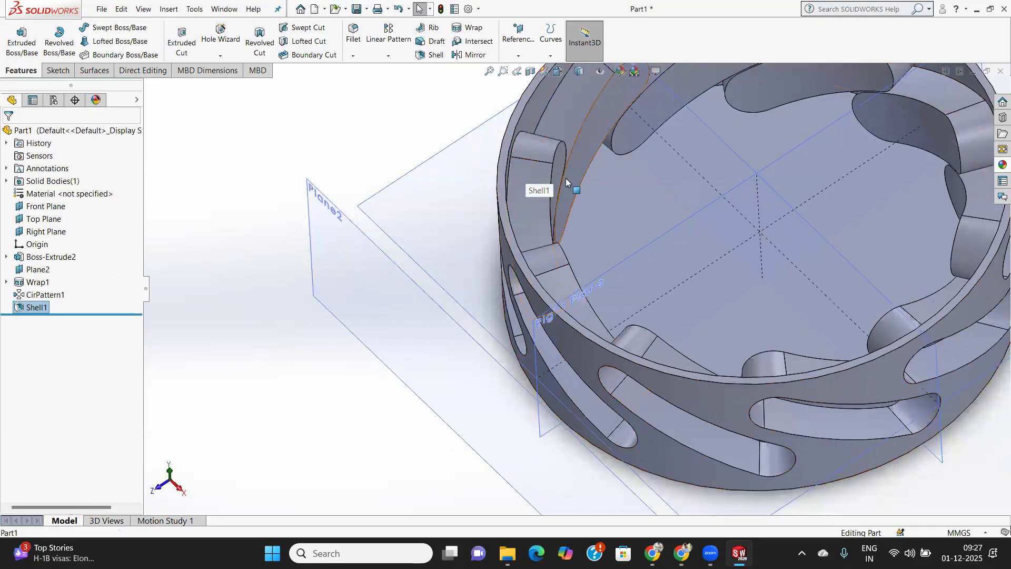
{"action": "scroll", "coordinate": [566, 178], "scroll_direction": "up", "scroll_amount": 3}
{"action": "middle_click_drag", "start_coordinate": [723, 165], "coordinate": [661, 214]}
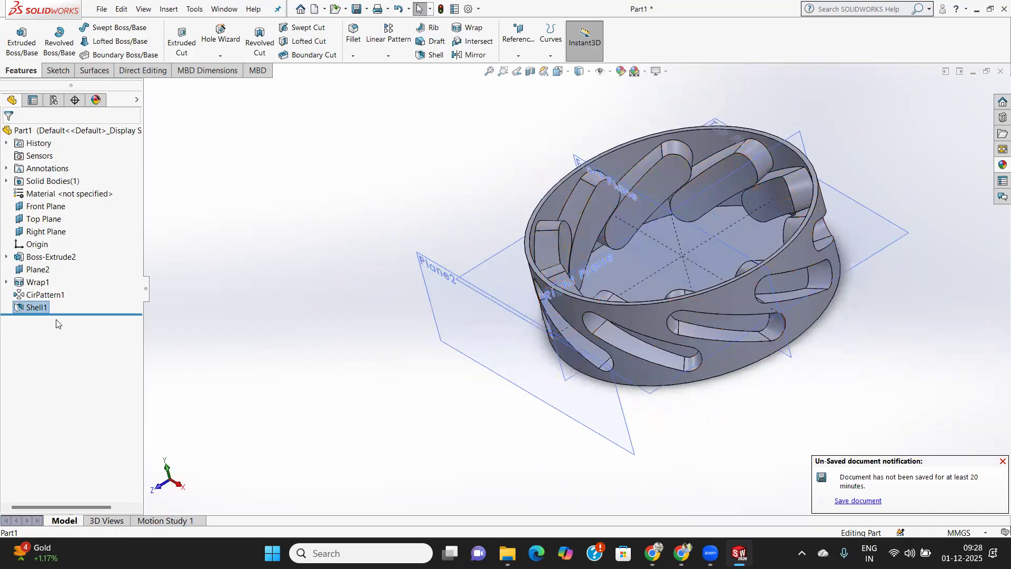
{"action": "left_click", "coordinate": [43, 296]}
{"action": "right_click", "coordinate": [42, 297]}
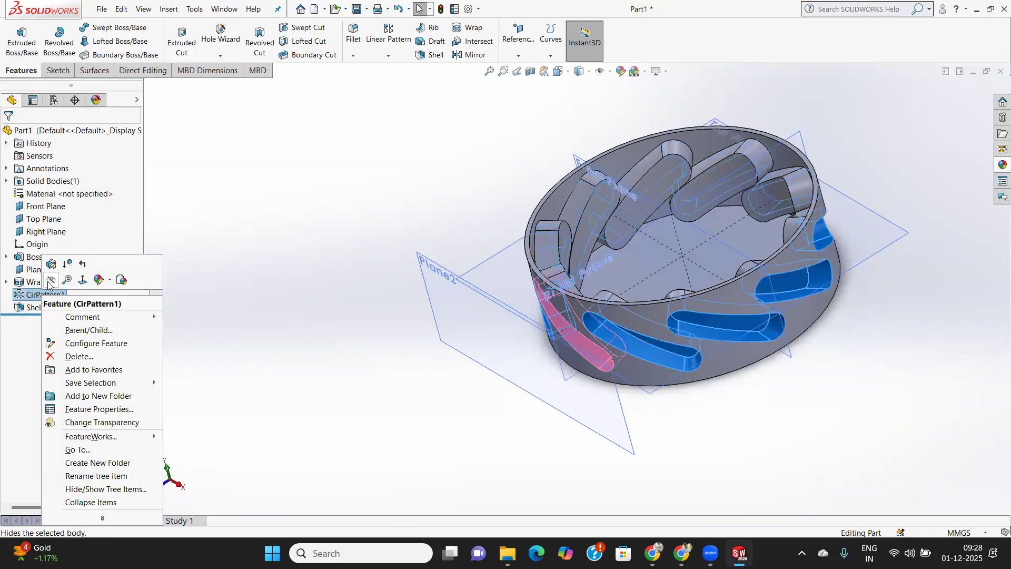
{"action": "left_click", "coordinate": [51, 264]}
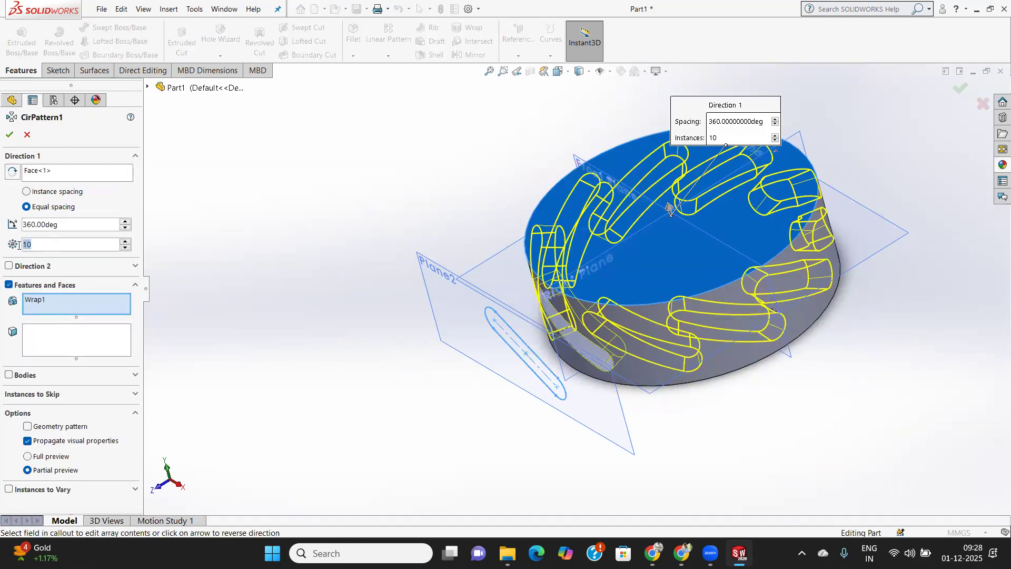
{"action": "key", "text": "Return"}
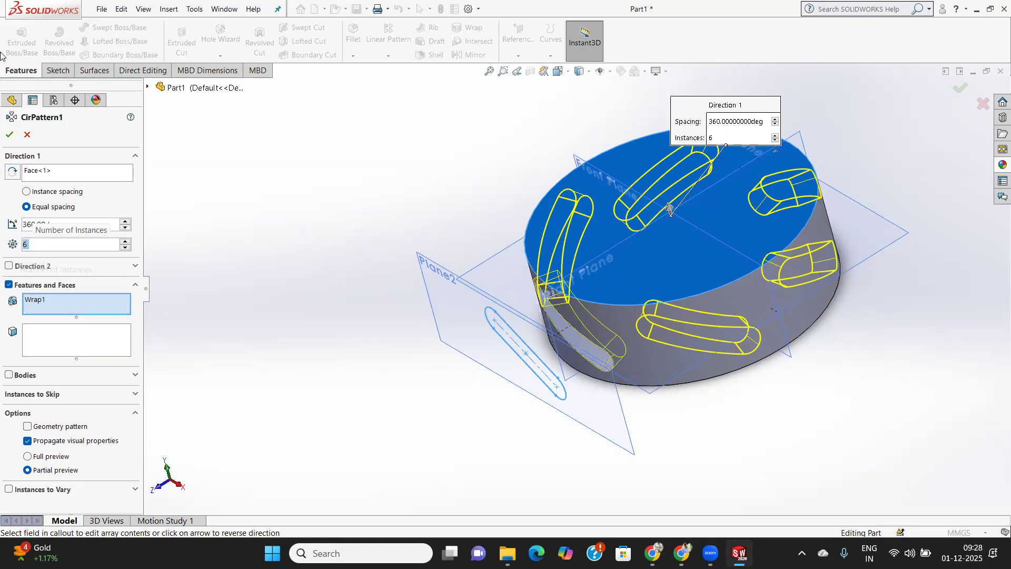
{"action": "left_click", "coordinate": [9, 136]}
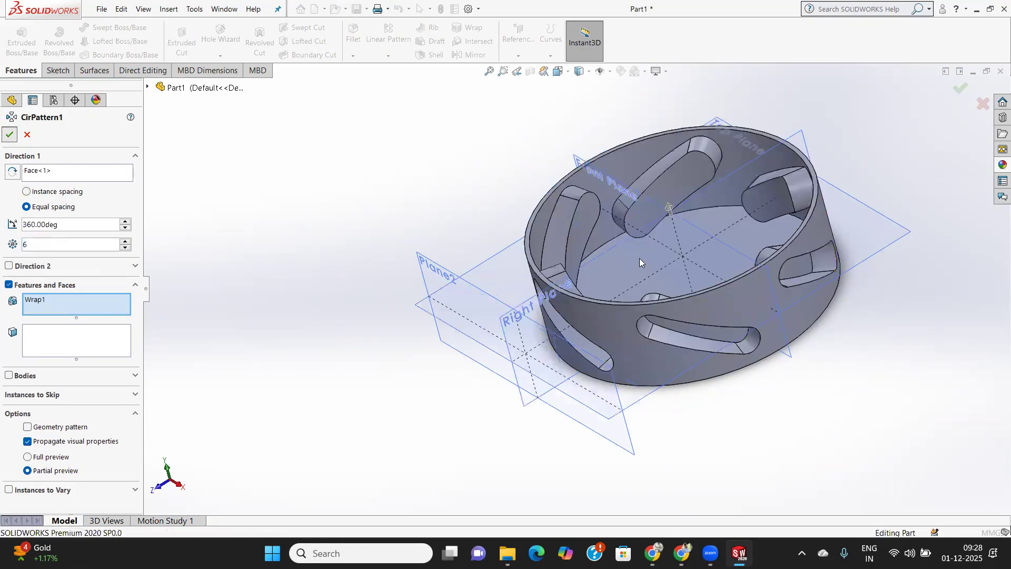
Delete the shell feature from the part.
{"action": "middle_click_drag", "start_coordinate": [682, 226], "coordinate": [726, 207]}
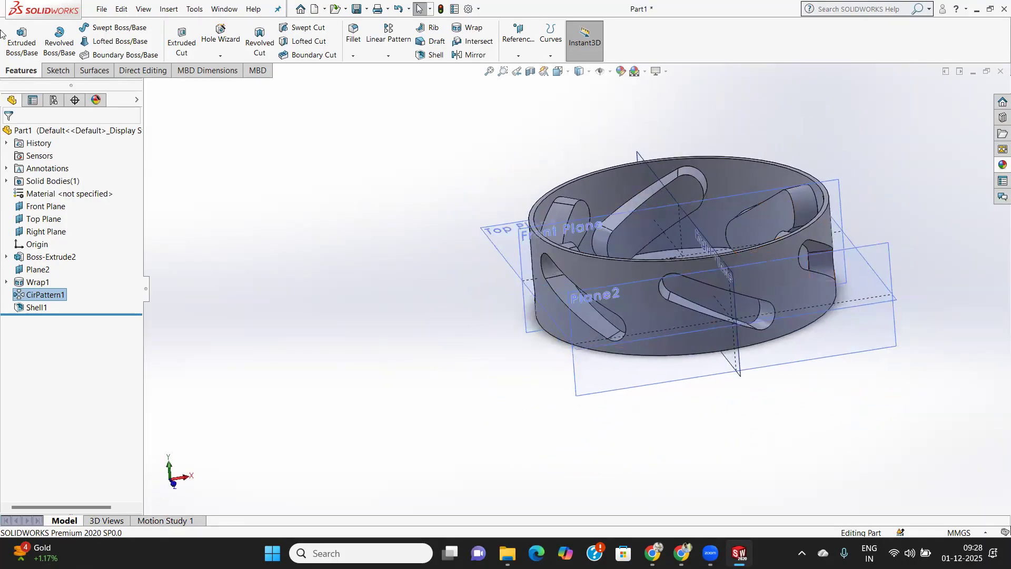
{"action": "left_click", "coordinate": [31, 308]}
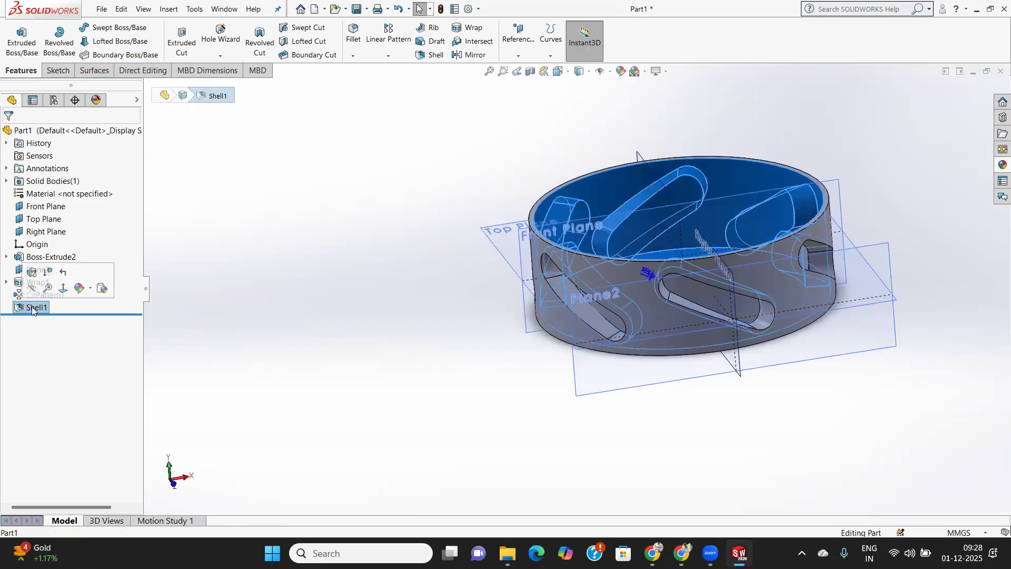
{"action": "right_click", "coordinate": [31, 309]}
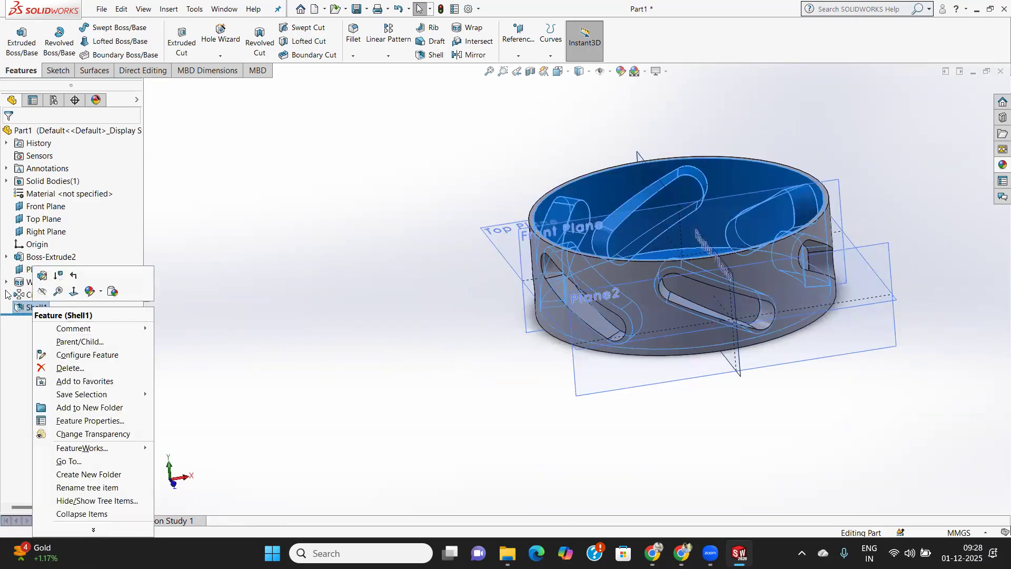
{"action": "left_click", "coordinate": [68, 368]}
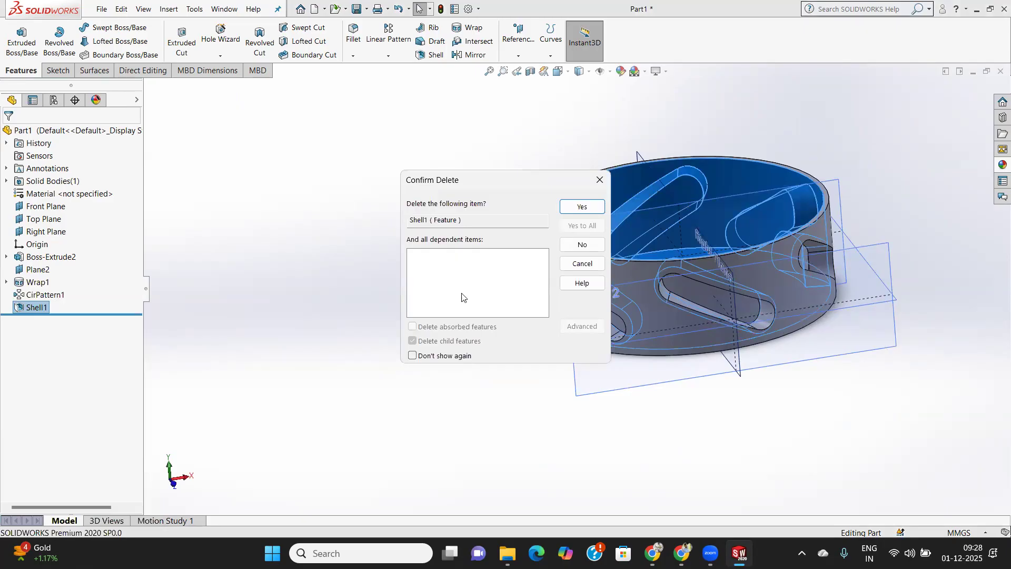
{"action": "left_click", "coordinate": [582, 207]}
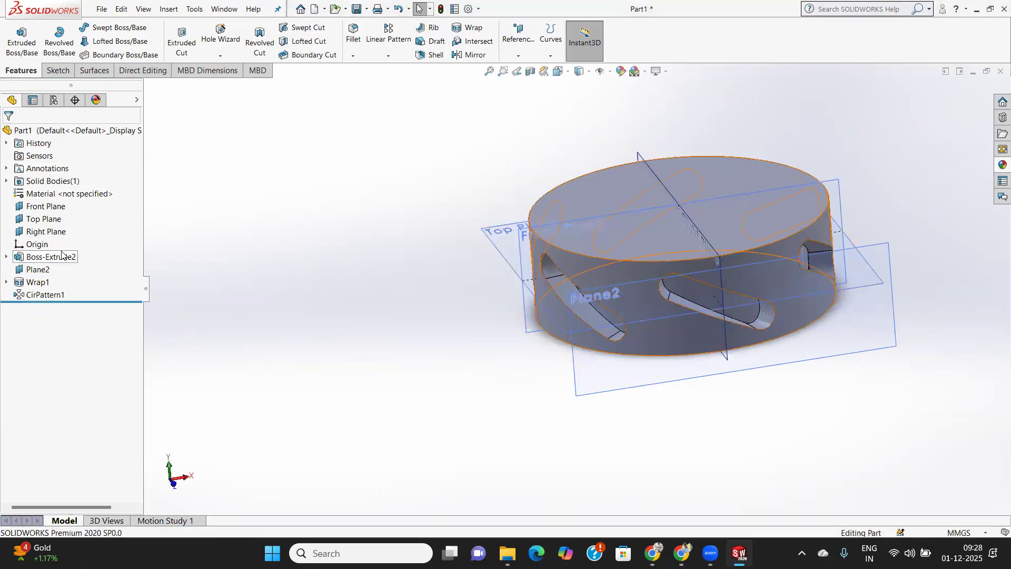
Edit the wrap feature and change its wrap type to Scribe.
{"action": "left_click", "coordinate": [35, 283]}
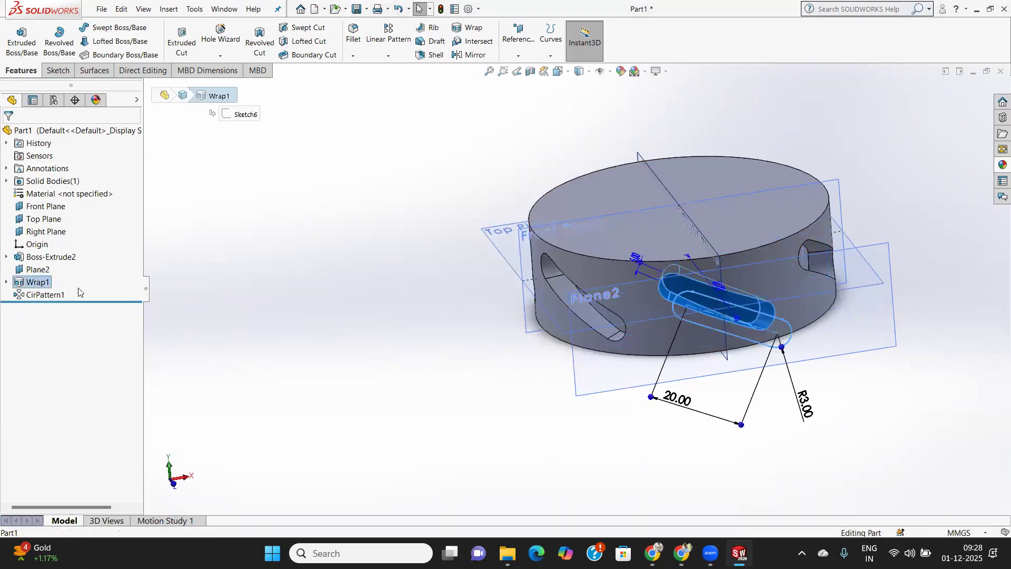
{"action": "right_click", "coordinate": [37, 282]}
{"action": "left_click", "coordinate": [46, 251]}
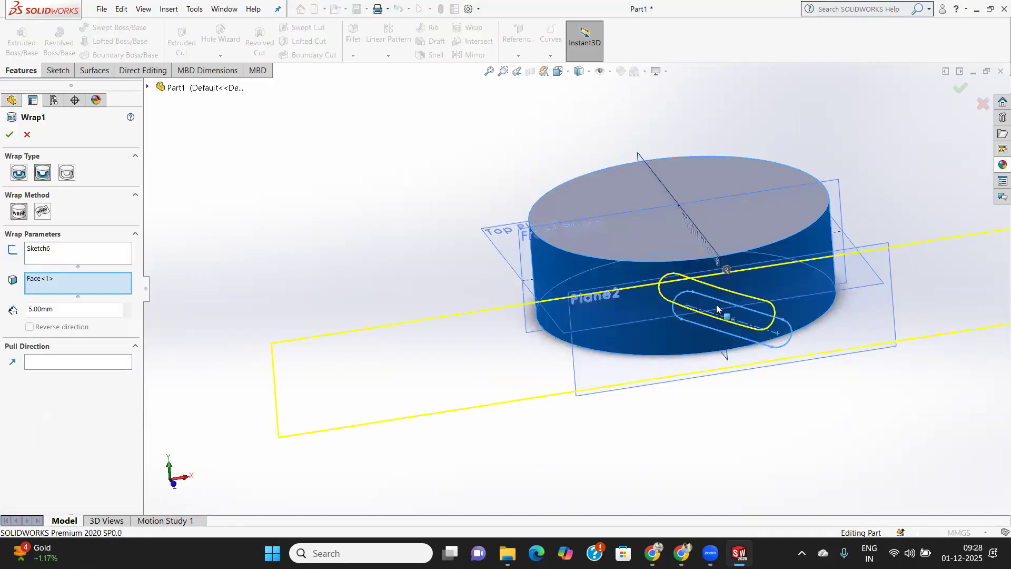
{"action": "mouse_move", "coordinate": [881, 302]}
{"action": "middle_mouse_down"}
{"action": "mouse_move", "coordinate": [767, 370]}
{"action": "mouse_move", "coordinate": [790, 372]}
{"action": "mouse_move", "coordinate": [632, 331]}
{"action": "middle_mouse_up"}
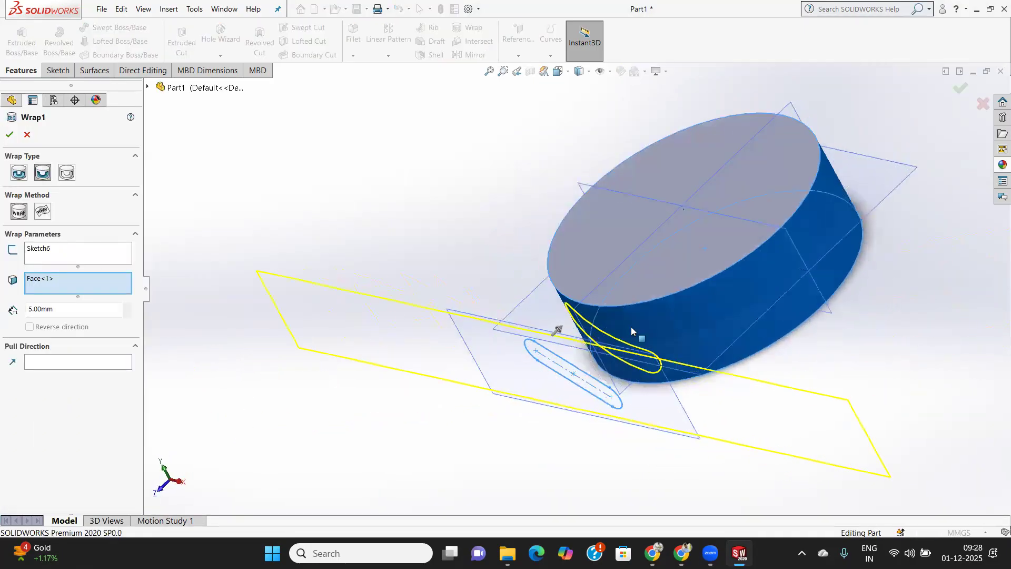
{"action": "left_click", "coordinate": [68, 174]}
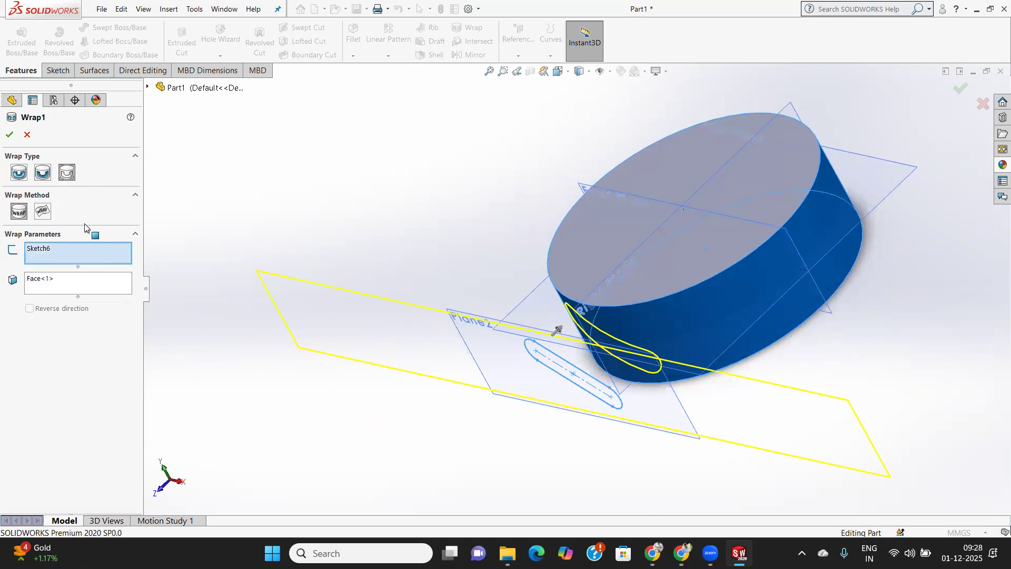
{"action": "middle_click_drag", "start_coordinate": [464, 262], "coordinate": [506, 209]}
{"action": "left_click", "coordinate": [10, 135]}
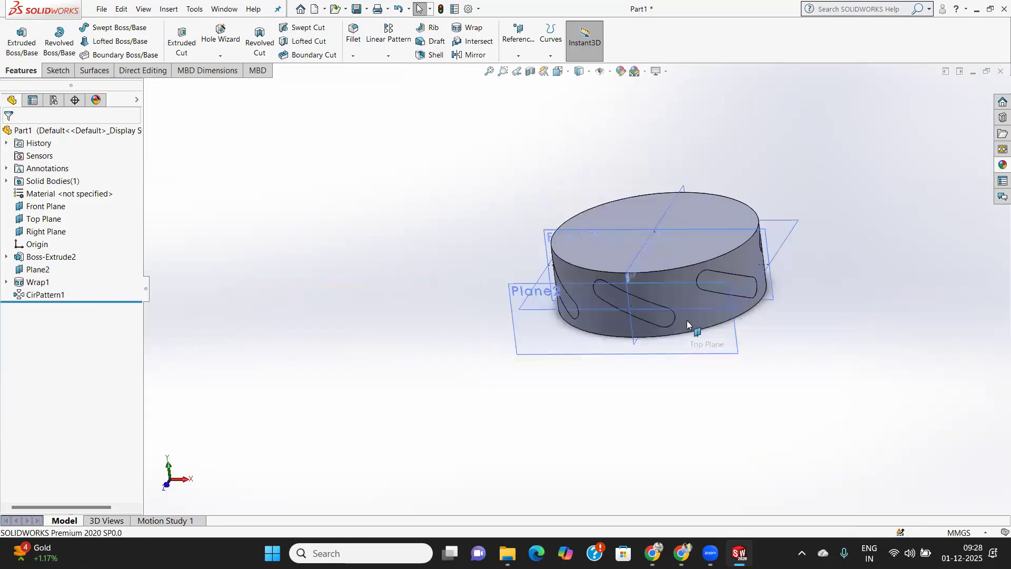
Hide all the planes in the graphics view.
{"action": "scroll", "coordinate": [687, 320], "scroll_direction": "down", "scroll_amount": 5}
{"action": "scroll", "coordinate": [504, 272], "scroll_direction": "up", "scroll_amount": 5}
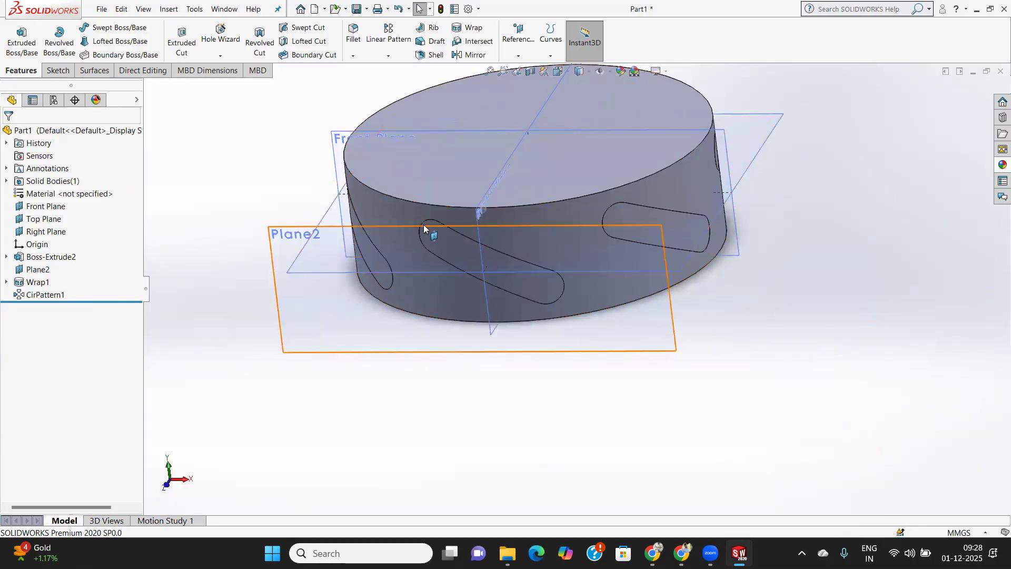
{"action": "middle_click_drag", "start_coordinate": [712, 275], "coordinate": [692, 325]}
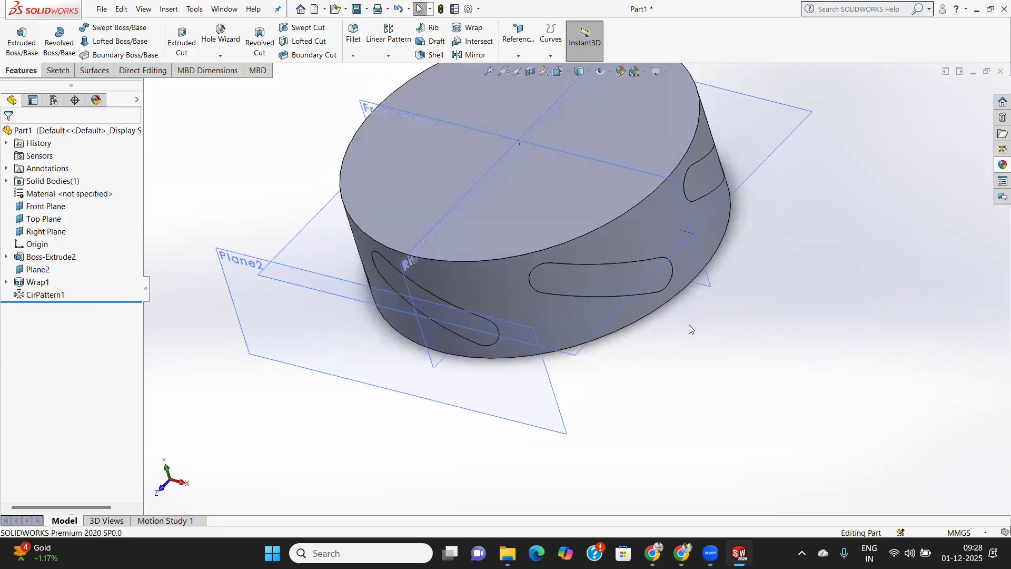
{"action": "scroll", "coordinate": [436, 337], "scroll_direction": "down", "scroll_amount": 1}
{"action": "scroll", "coordinate": [450, 280], "scroll_direction": "up", "scroll_amount": 3}
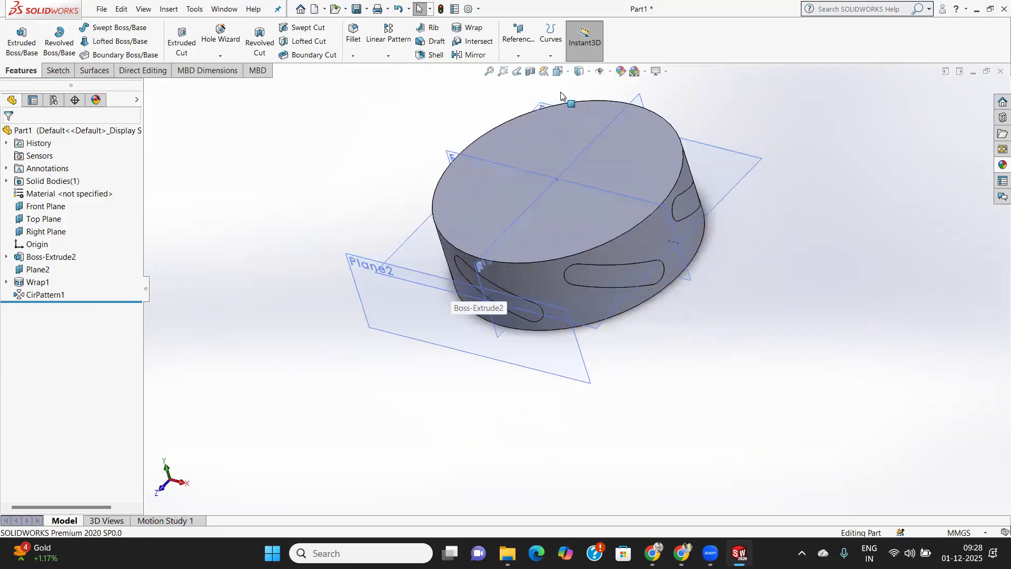
{"action": "left_click", "coordinate": [610, 71]}
{"action": "left_click", "coordinate": [605, 87]}
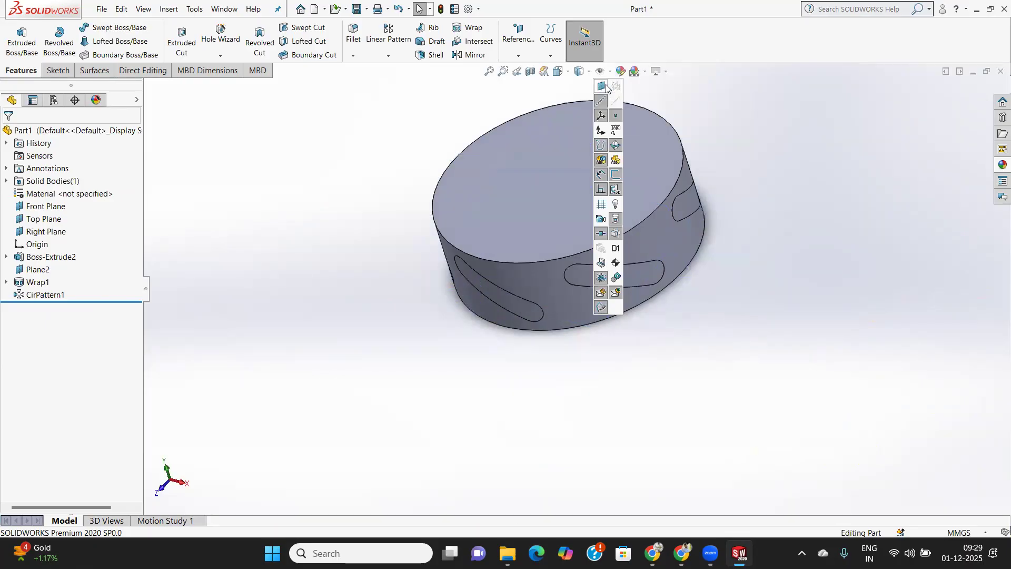
{"action": "left_click", "coordinate": [212, 302]}
Apply the color appearance to the original scribed slot face and set it to cyan from the standard swatches.
{"action": "middle_click_drag", "start_coordinate": [456, 275], "coordinate": [476, 199]}
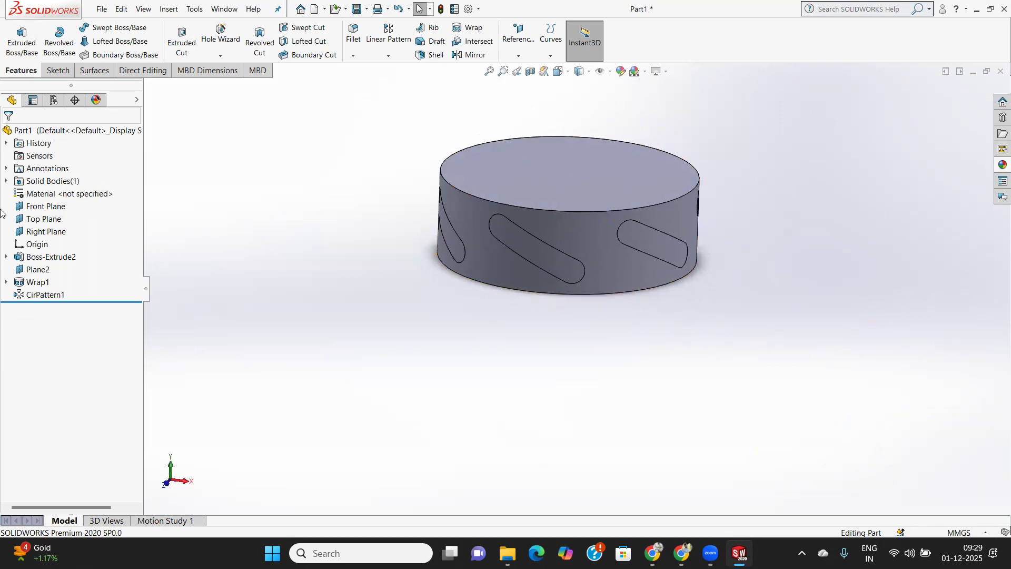
{"action": "left_click", "coordinate": [996, 165]}
{"action": "left_click_drag", "start_coordinate": [900, 280], "coordinate": [548, 267]}
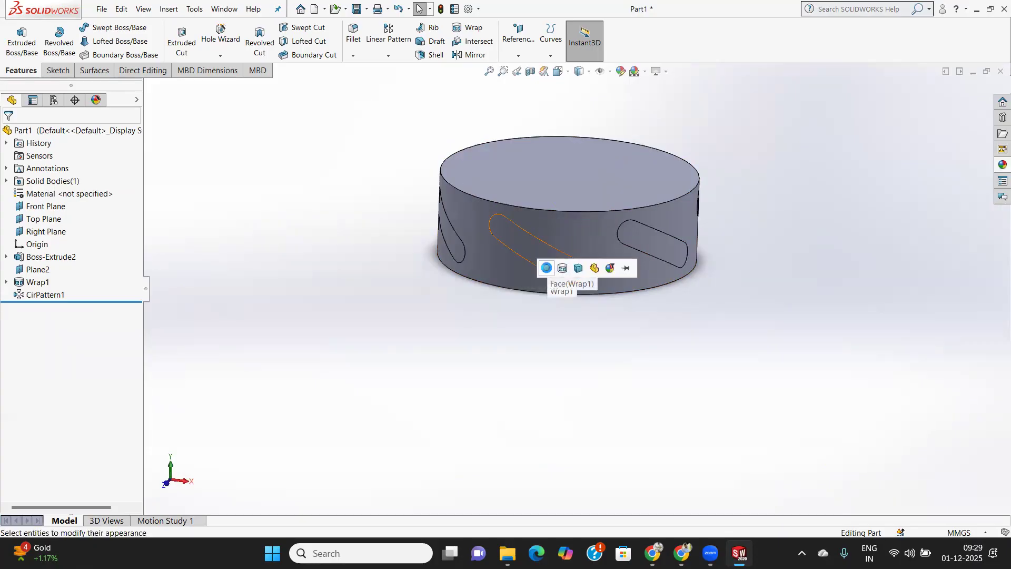
{"action": "left_click", "coordinate": [547, 268]}
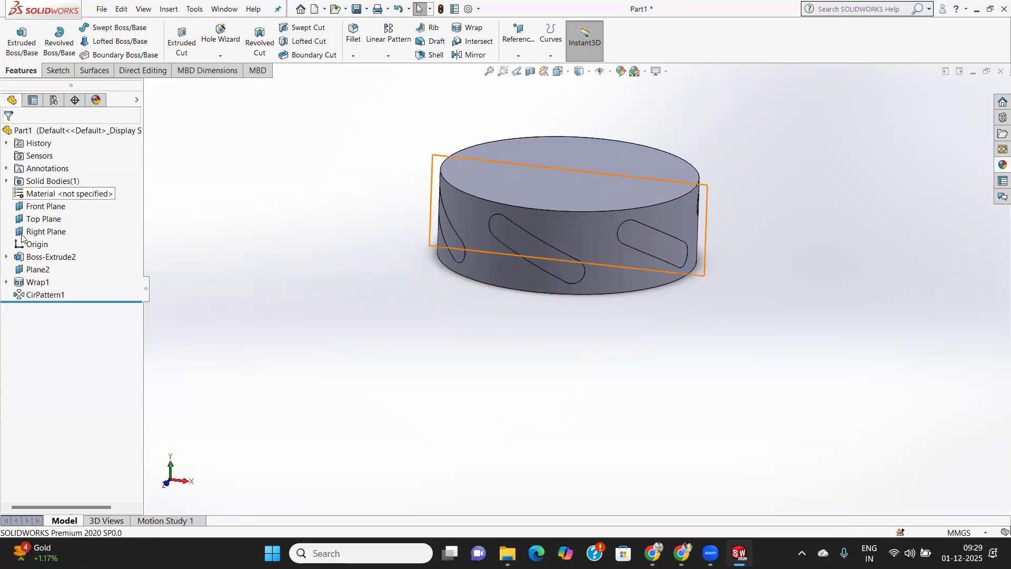
{"action": "left_click", "coordinate": [95, 101]}
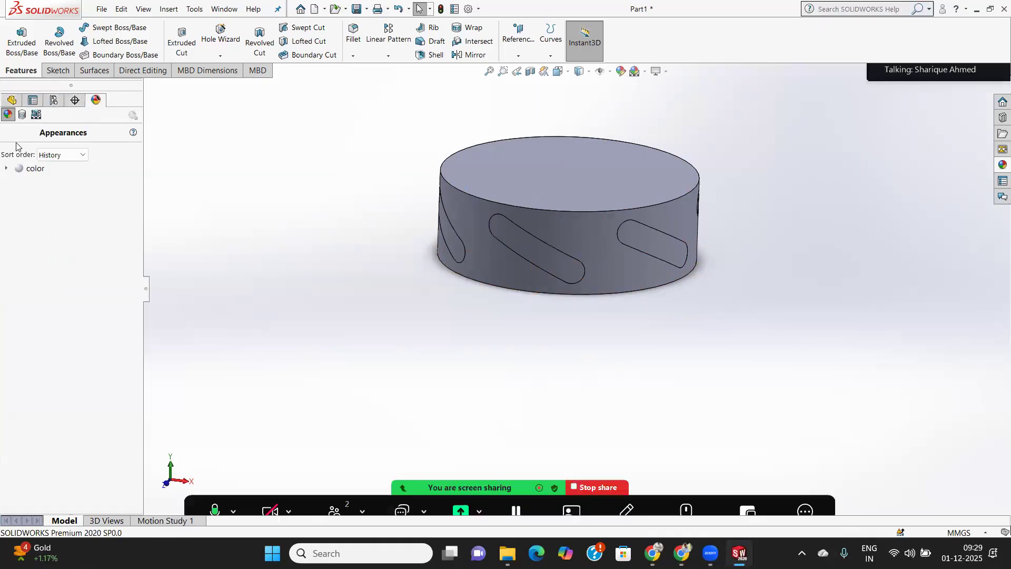
{"action": "left_click", "coordinate": [35, 169]}
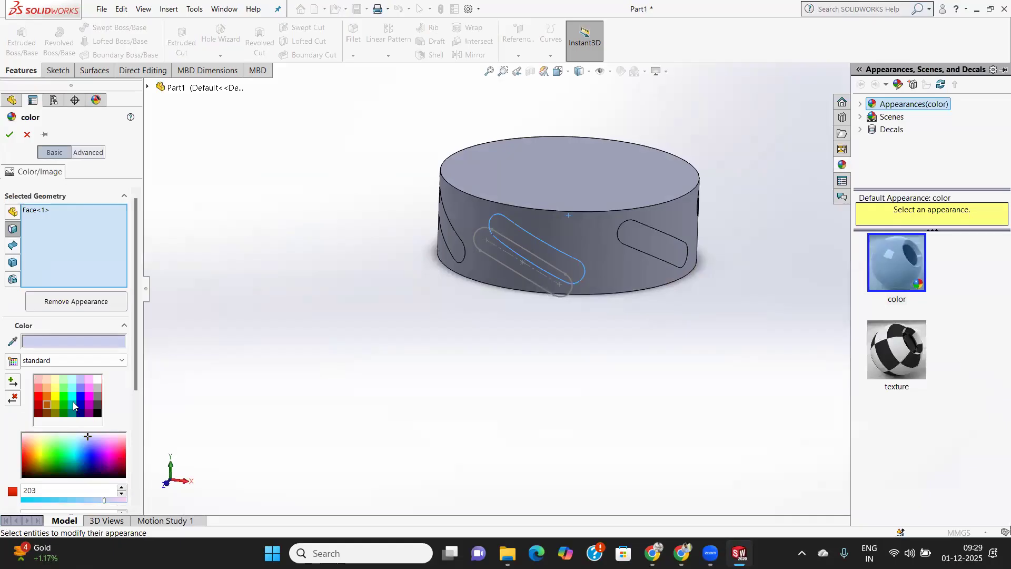
{"action": "left_click", "coordinate": [71, 396]}
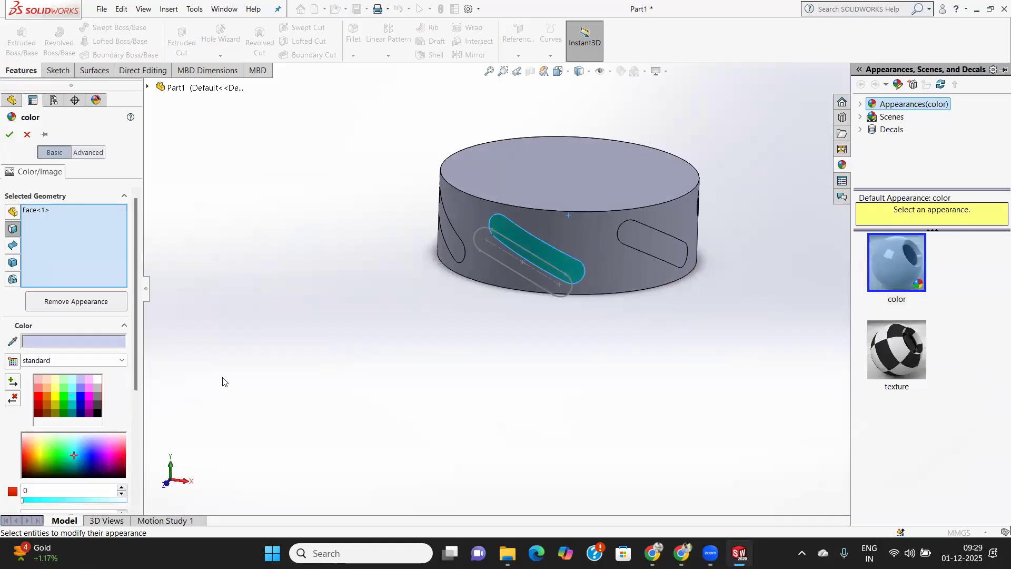
{"action": "left_click", "coordinate": [9, 133]}
Apply the checkered texture appearance to the disc's top face only.
{"action": "middle_click_drag", "start_coordinate": [582, 280], "coordinate": [624, 290]}
{"action": "left_click_drag", "start_coordinate": [907, 358], "coordinate": [560, 200]}
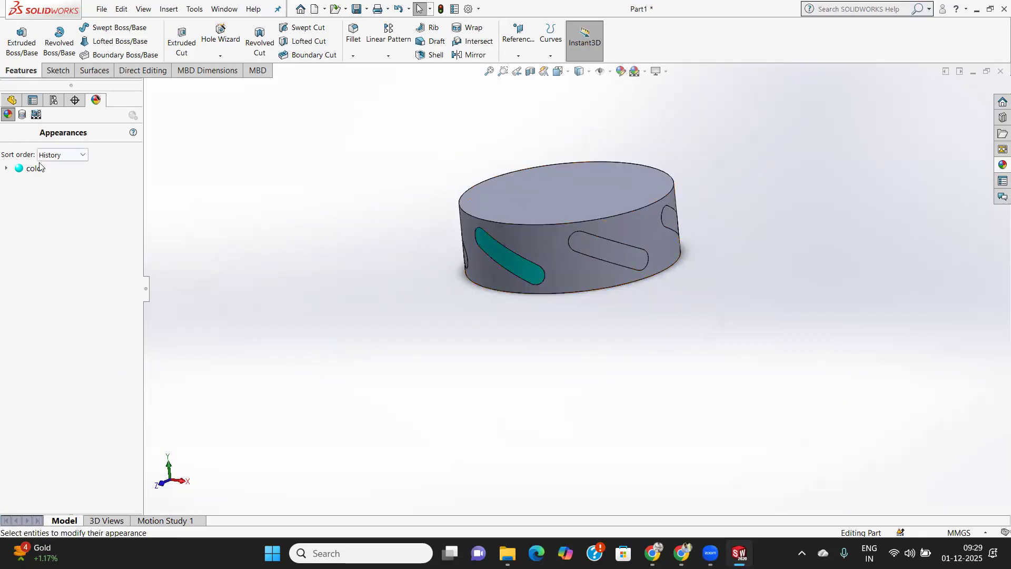
{"action": "middle_click_drag", "start_coordinate": [541, 226], "coordinate": [546, 257]}
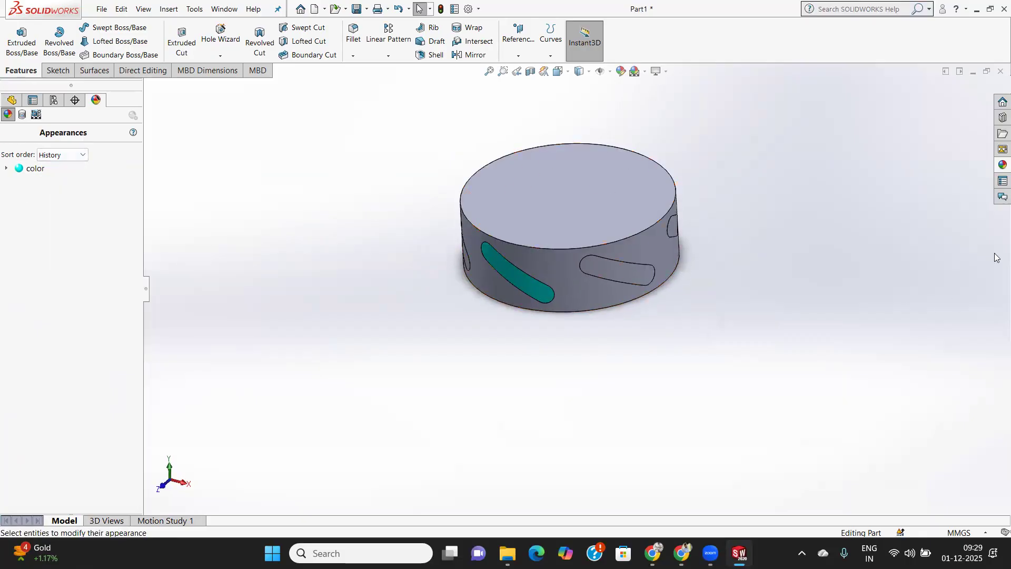
{"action": "left_click", "coordinate": [997, 165]}
{"action": "left_click_drag", "start_coordinate": [904, 346], "coordinate": [605, 243]}
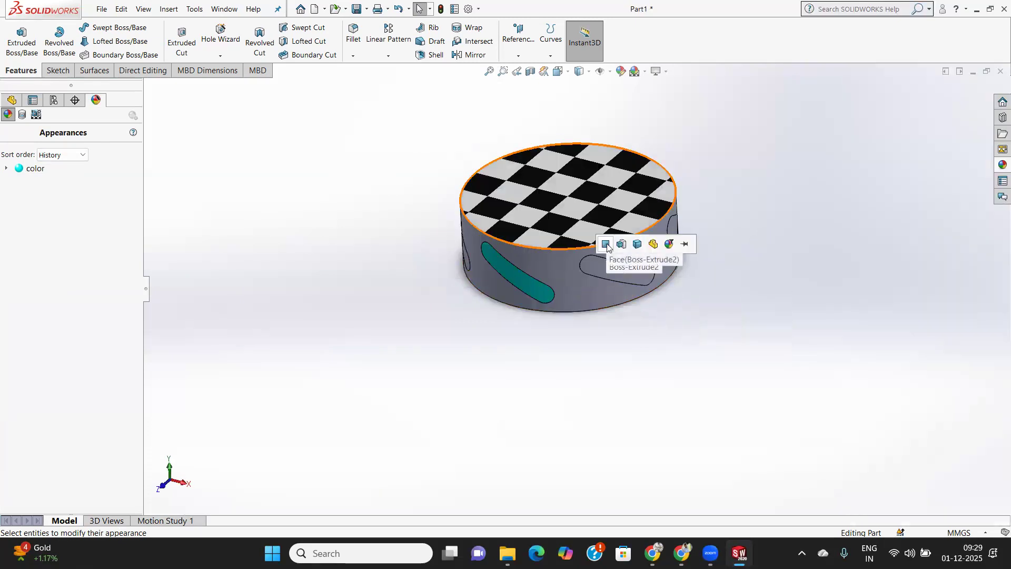
{"action": "left_click", "coordinate": [608, 246]}
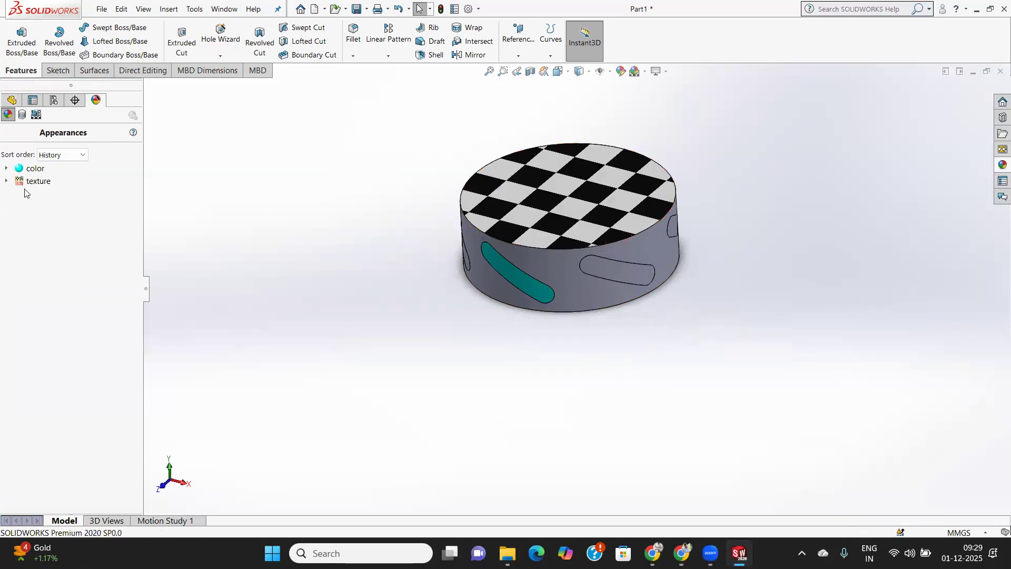
{"action": "left_click", "coordinate": [36, 180]}
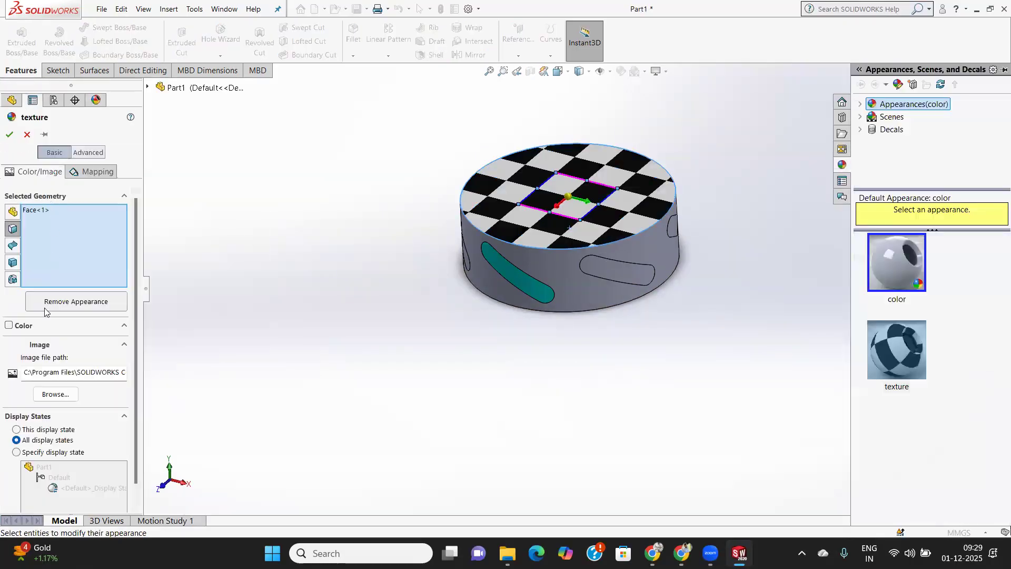
{"action": "scroll", "coordinate": [50, 372], "scroll_direction": "down", "scroll_amount": 1}
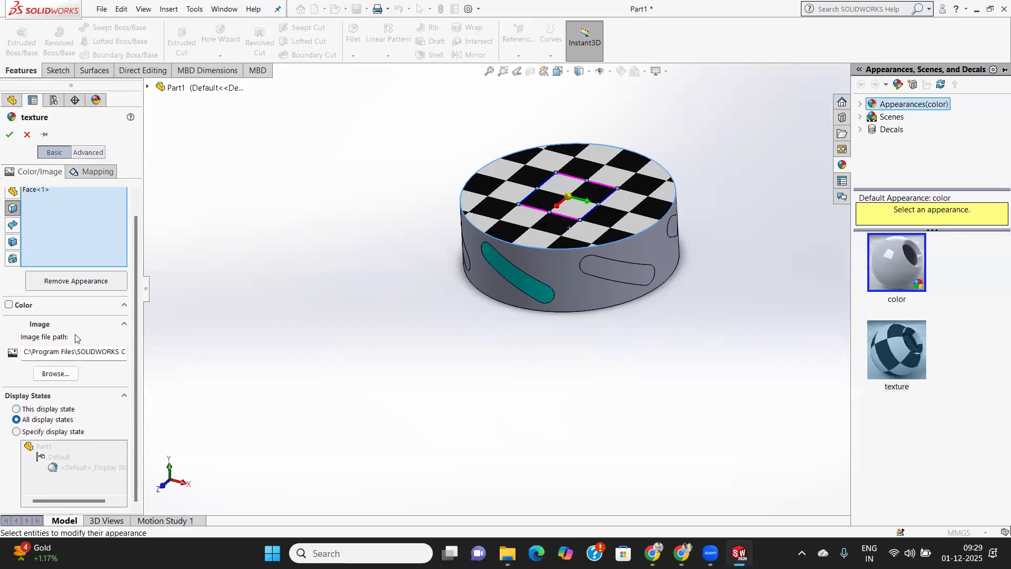
{"action": "left_click", "coordinate": [65, 374]}
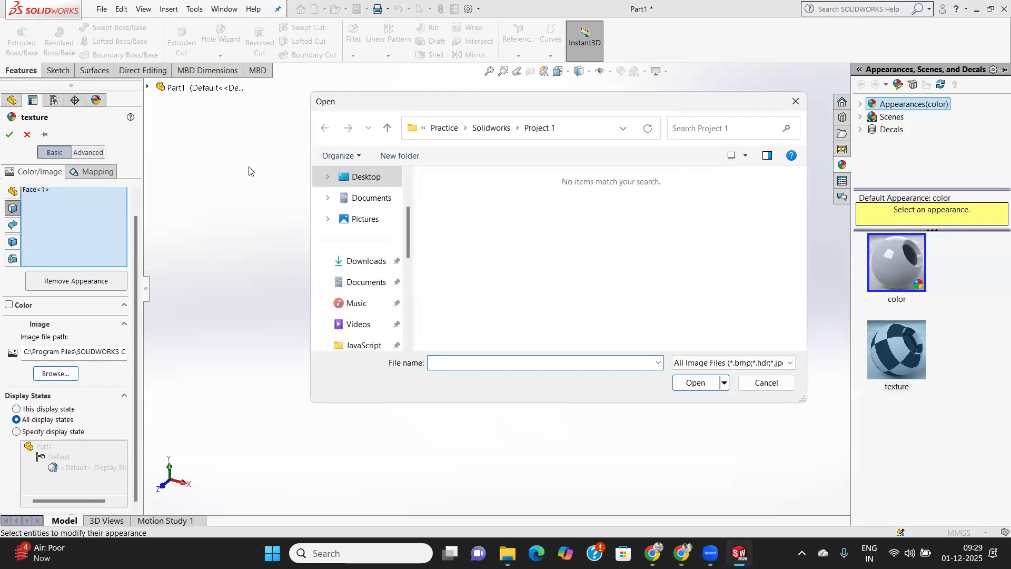
{"action": "left_click", "coordinate": [796, 103]}
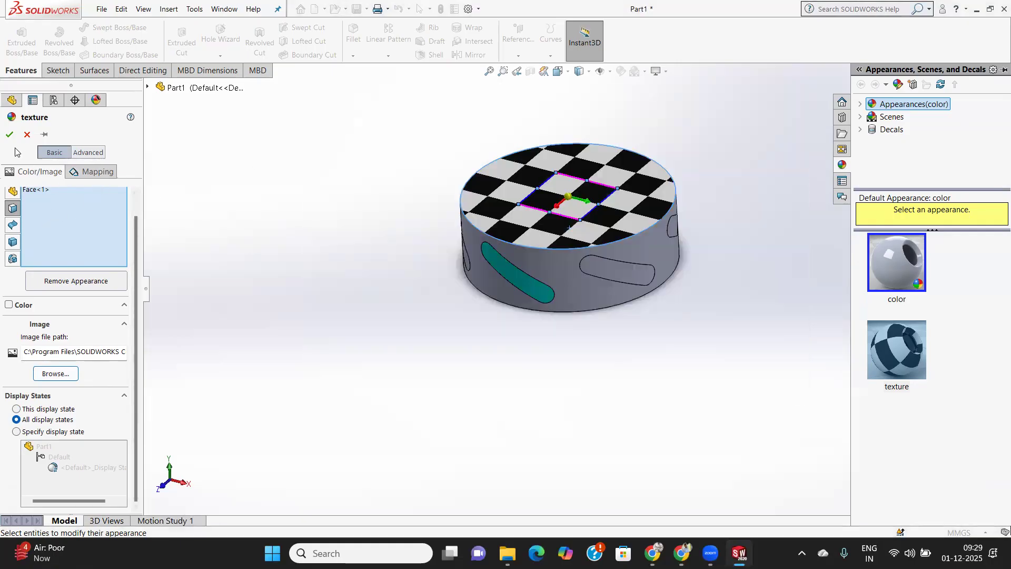
{"action": "left_click", "coordinate": [26, 135]}
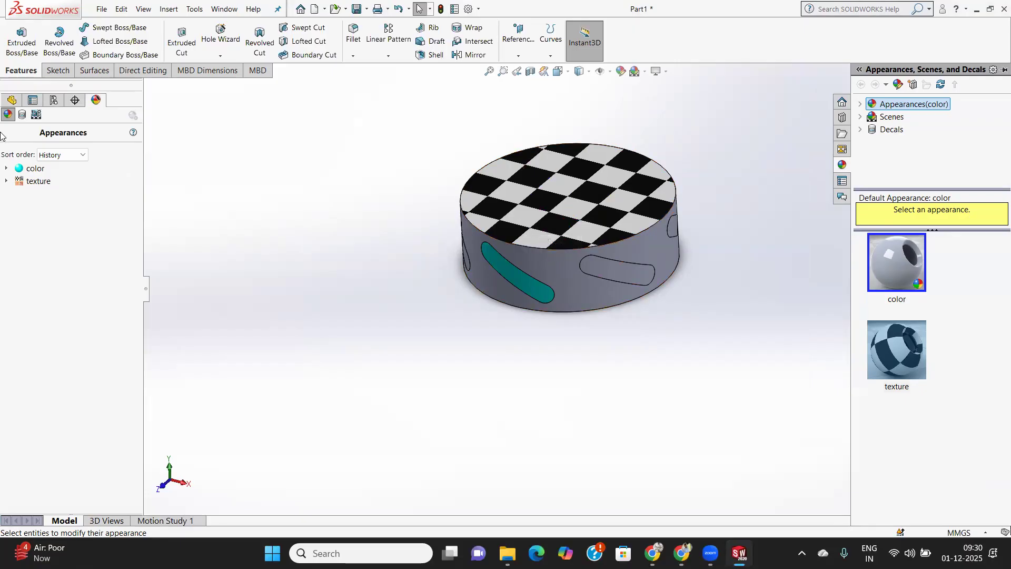
Remove the checkered texture appearance from the disc's top face.
{"action": "right_click", "coordinate": [32, 181]}
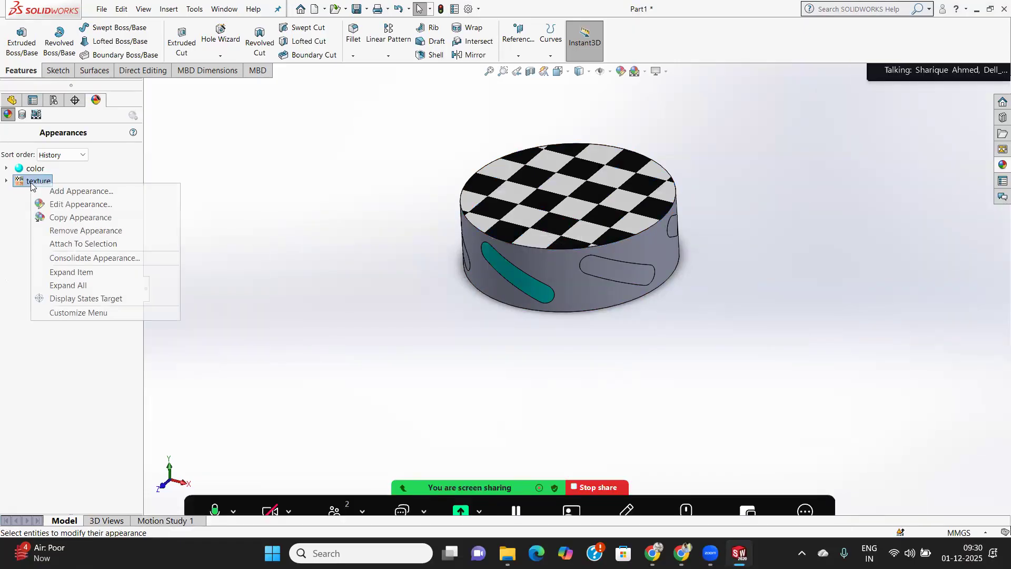
{"action": "left_click", "coordinate": [11, 243]}
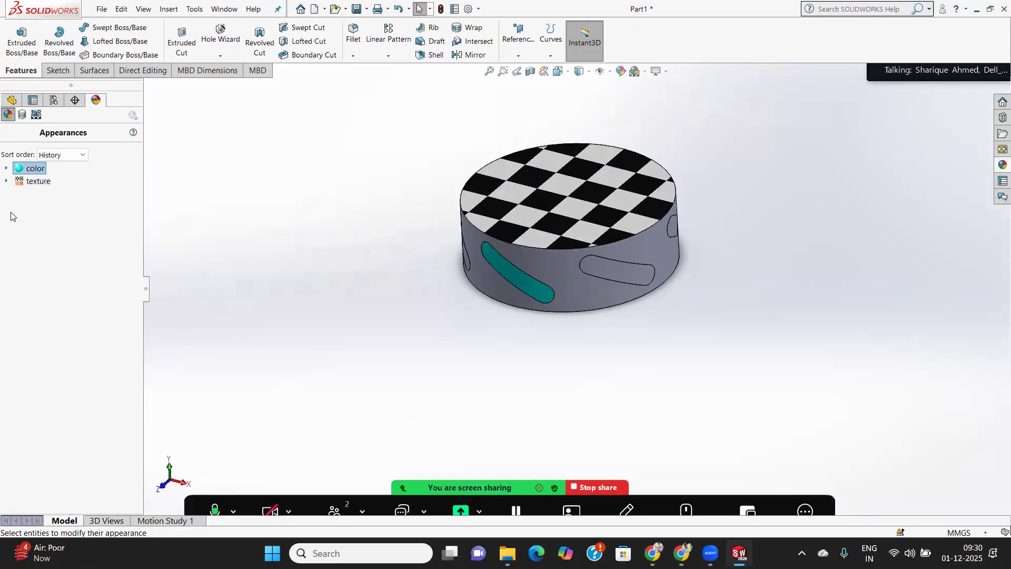
{"action": "left_click", "coordinate": [39, 185]}
{"action": "right_click", "coordinate": [39, 185]}
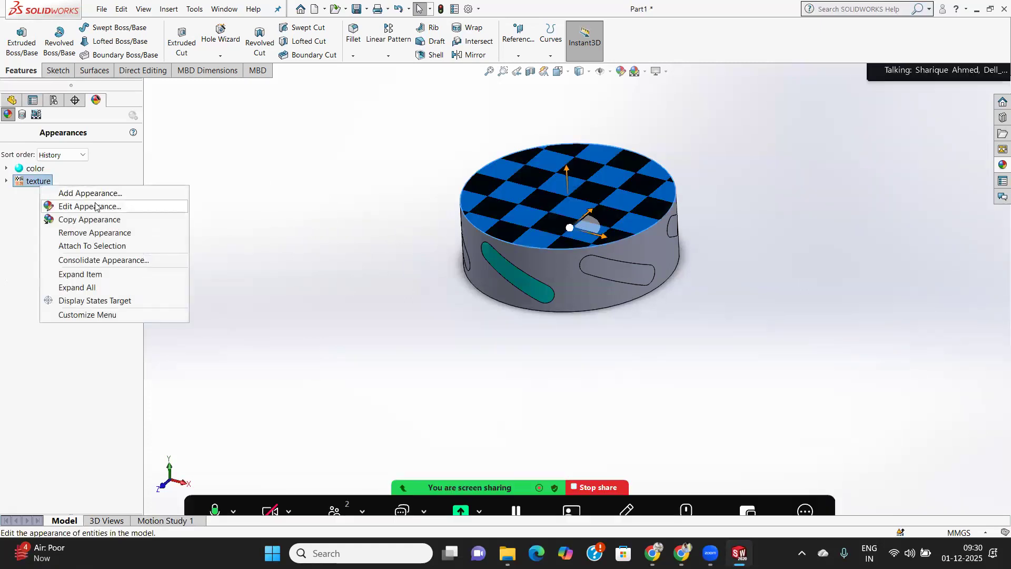
{"action": "left_click", "coordinate": [93, 236]}
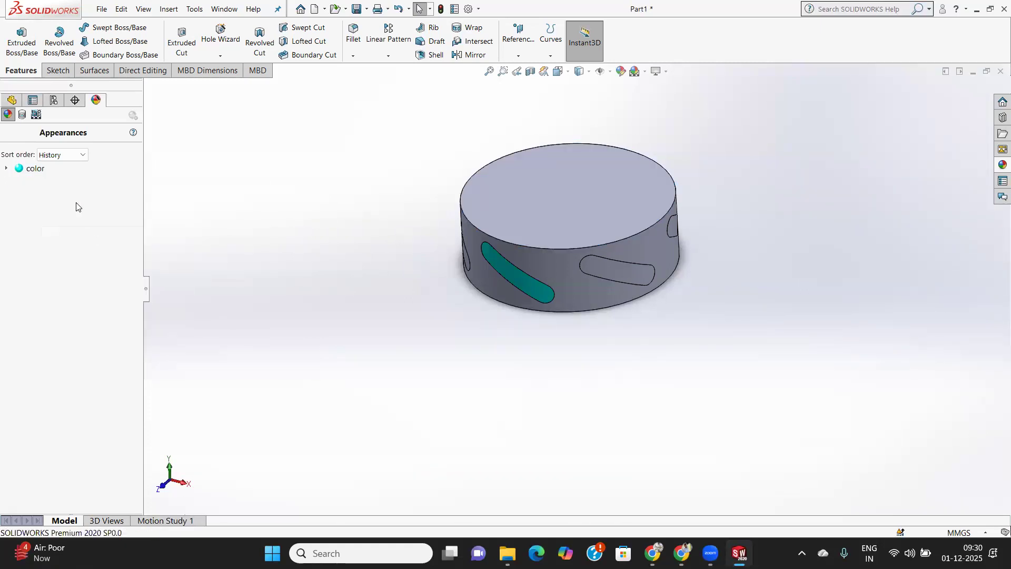
Remove the cyan color appearance from the scribed slot face and return to the feature tree.
{"action": "left_click", "coordinate": [32, 168]}
{"action": "right_click", "coordinate": [32, 168]}
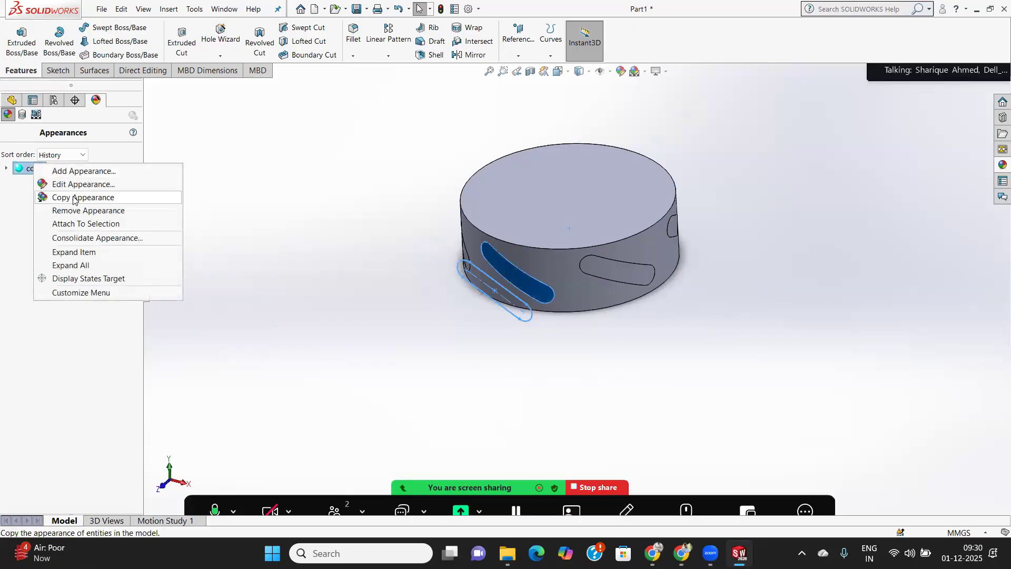
{"action": "left_click", "coordinate": [74, 211]}
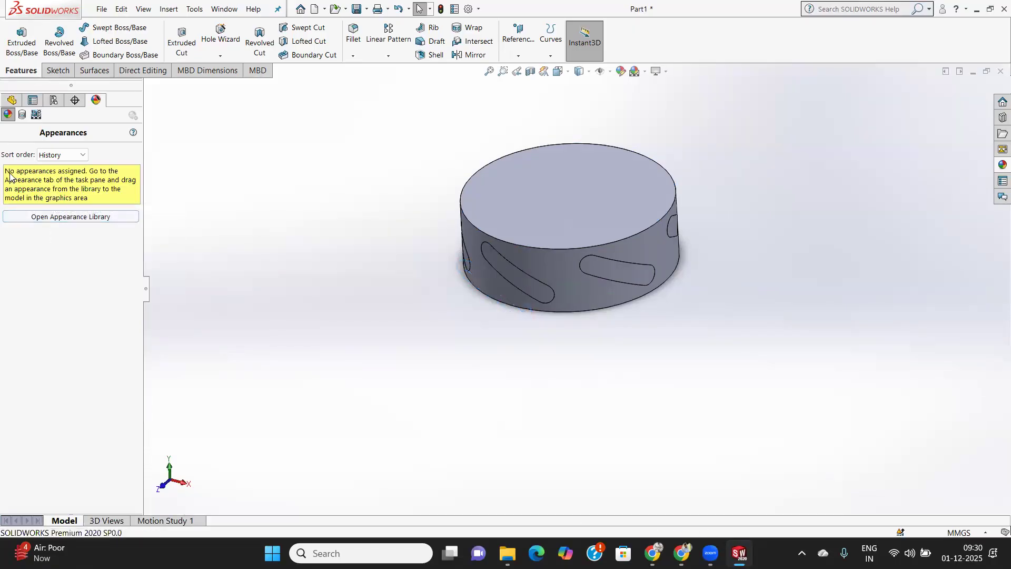
{"action": "left_click", "coordinate": [13, 100]}
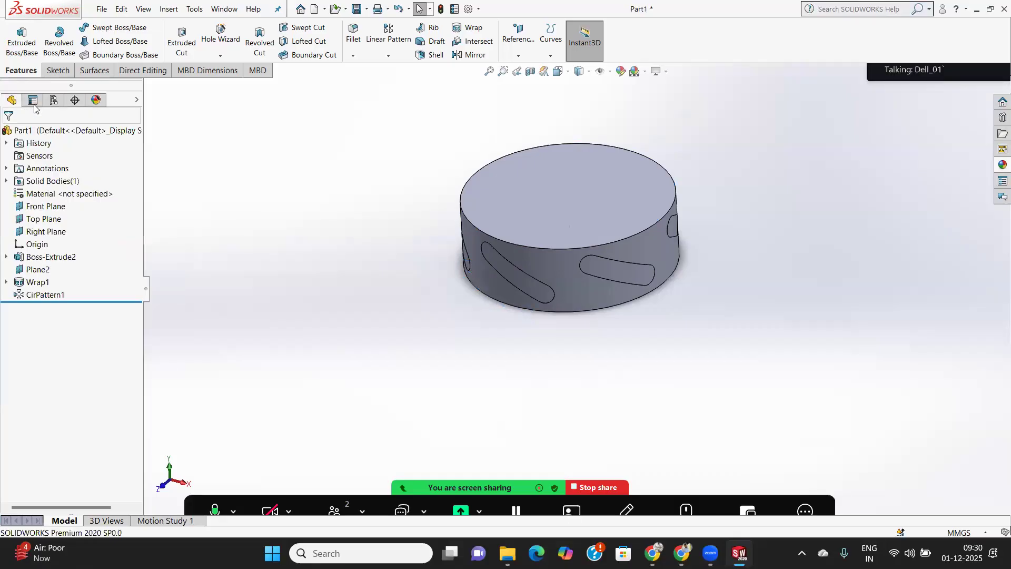
{"action": "scroll", "coordinate": [527, 220], "scroll_direction": "up", "scroll_amount": 3}
{"action": "scroll", "coordinate": [578, 253], "scroll_direction": "down", "scroll_amount": 6}
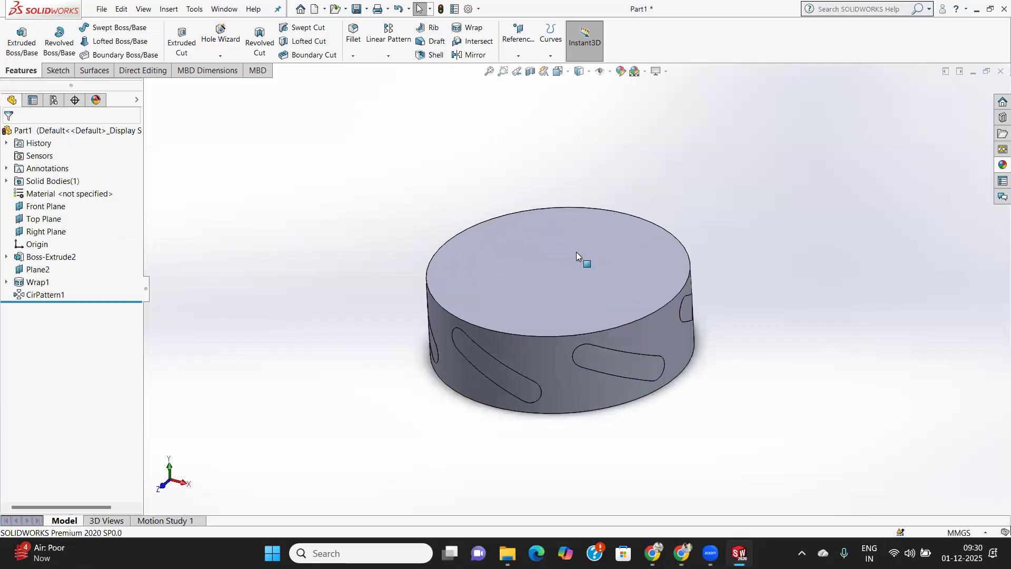
{"action": "scroll", "coordinate": [576, 257], "scroll_direction": "up", "scroll_amount": 3}
{"action": "scroll", "coordinate": [568, 295], "scroll_direction": "down", "scroll_amount": 2}
{"action": "scroll", "coordinate": [566, 288], "scroll_direction": "down", "scroll_amount": 3}
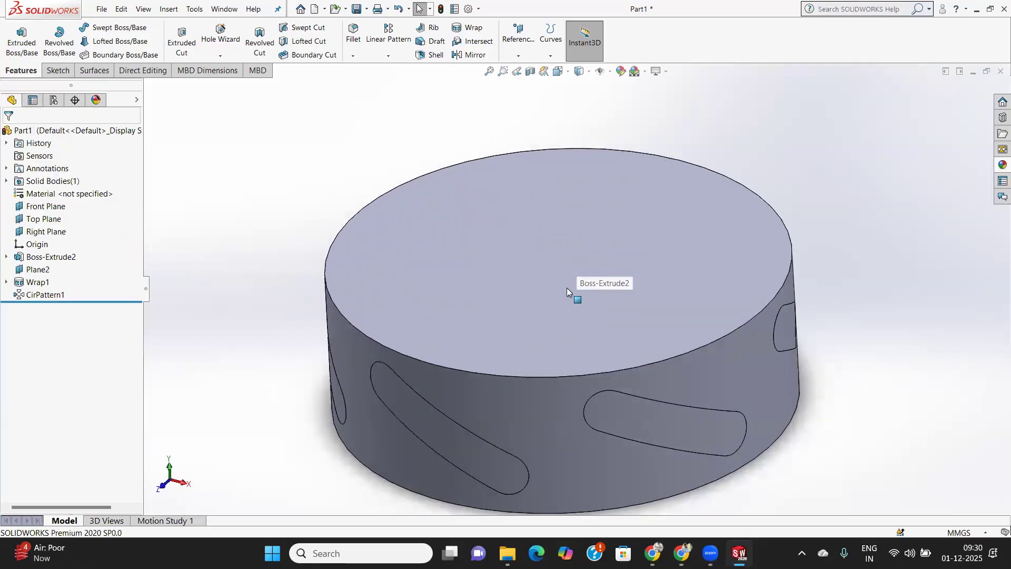
{"action": "scroll", "coordinate": [567, 288], "scroll_direction": "up", "scroll_amount": 3}
{"action": "middle_click_drag", "start_coordinate": [573, 287], "coordinate": [514, 276]}
{"action": "scroll", "coordinate": [517, 320], "scroll_direction": "up", "scroll_amount": 3}
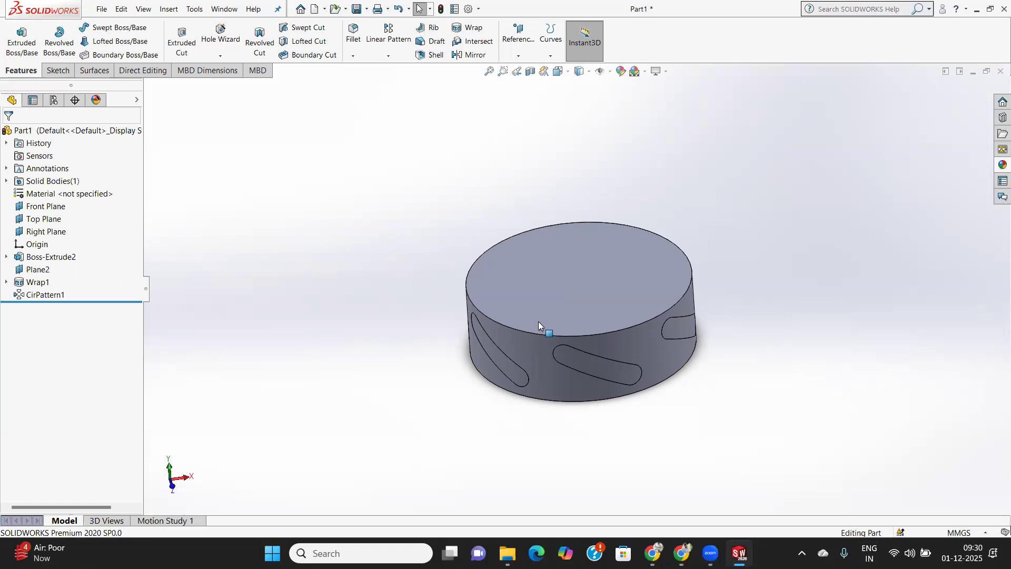
Delete the circular pattern CirPattern1 and the wrap feature Wrap1 from the part.
{"action": "left_click", "coordinate": [52, 297]}
{"action": "right_click", "coordinate": [52, 297]}
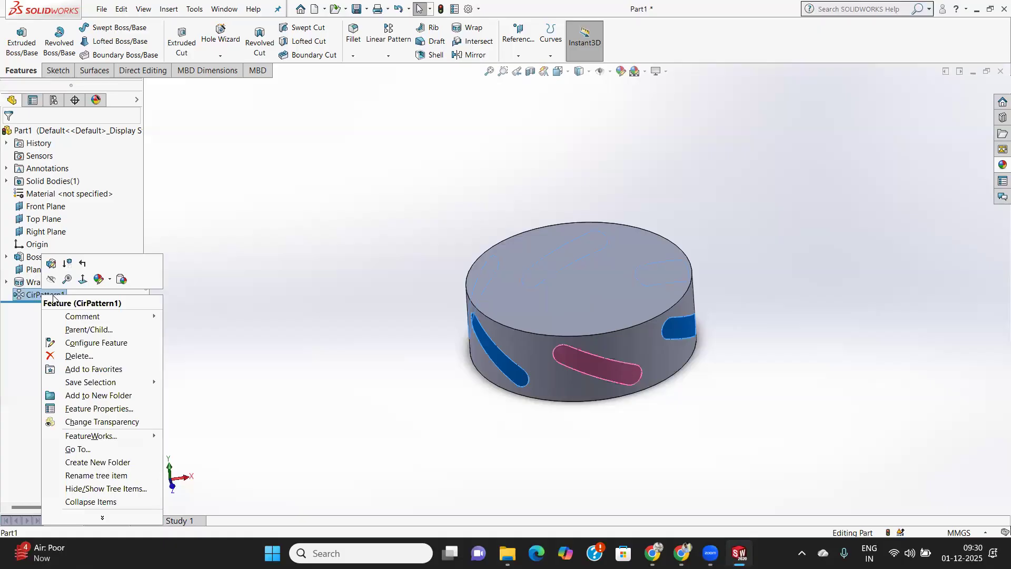
{"action": "left_click", "coordinate": [96, 357]}
{"action": "left_click", "coordinate": [580, 207]}
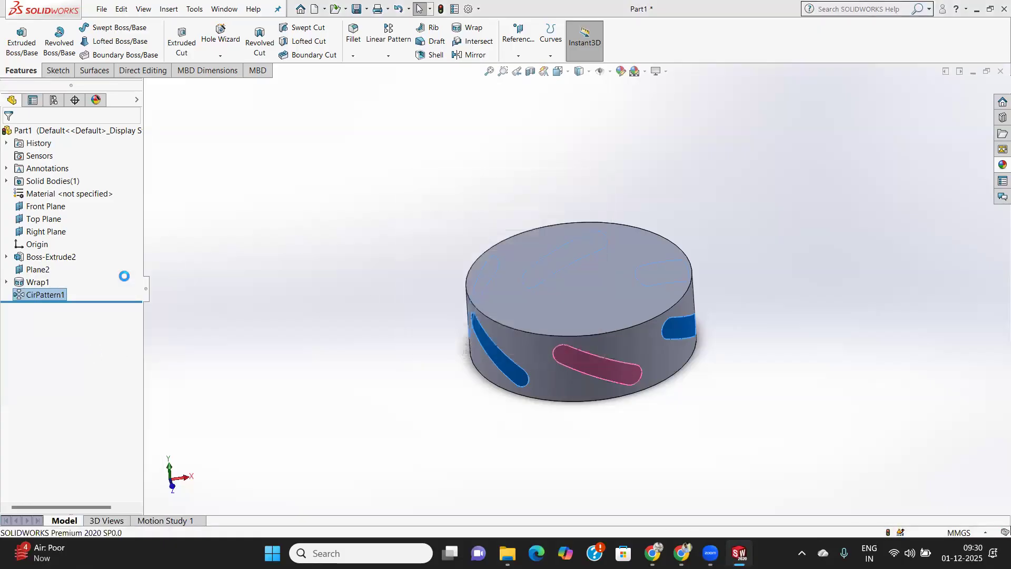
{"action": "left_click", "coordinate": [31, 283]}
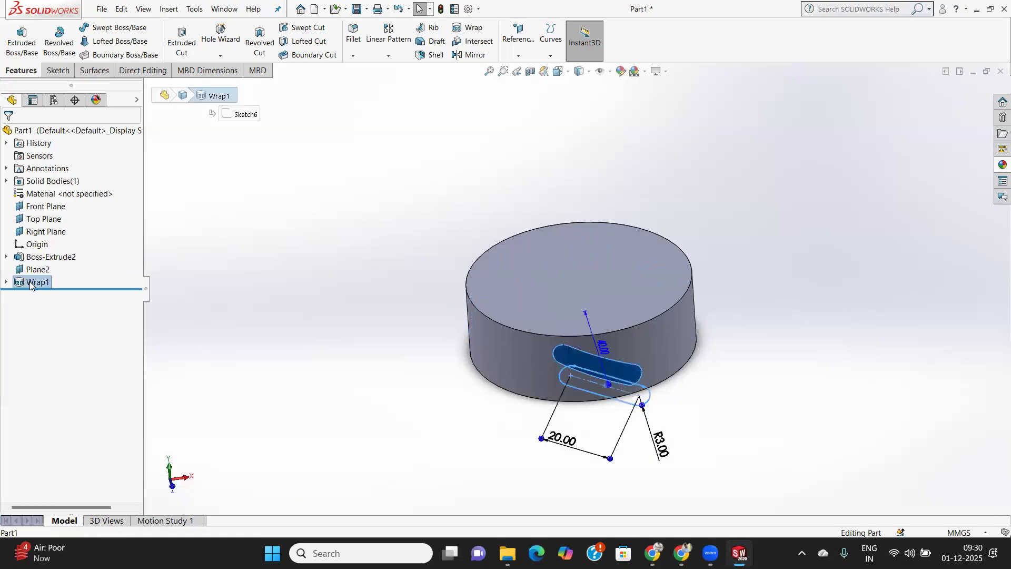
{"action": "right_click", "coordinate": [30, 284]}
{"action": "left_click", "coordinate": [78, 343]}
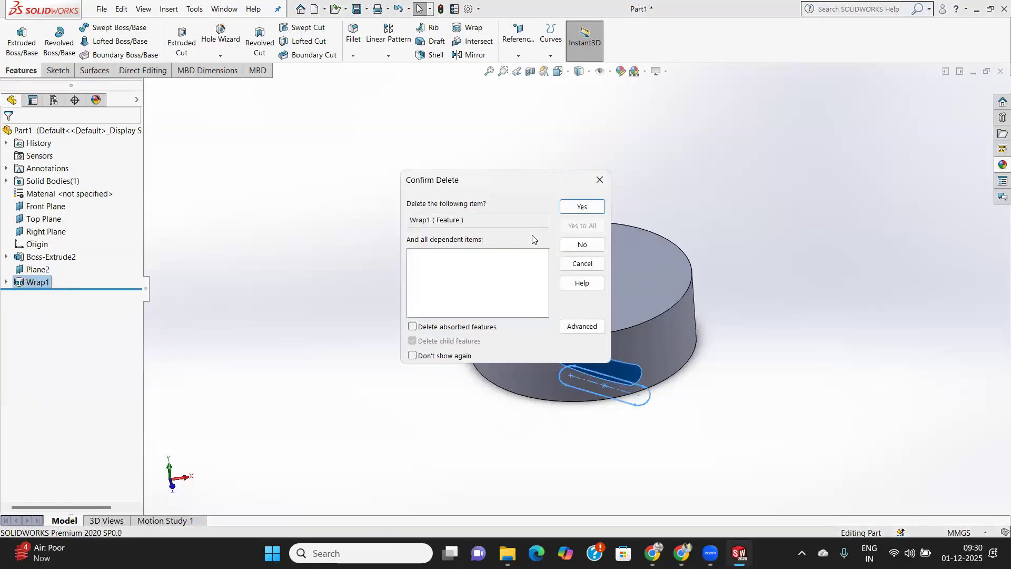
{"action": "left_click", "coordinate": [579, 207]}
Delete the leftover slot sketch Sketch6 and the reference plane Plane2.
{"action": "left_click", "coordinate": [43, 283]}
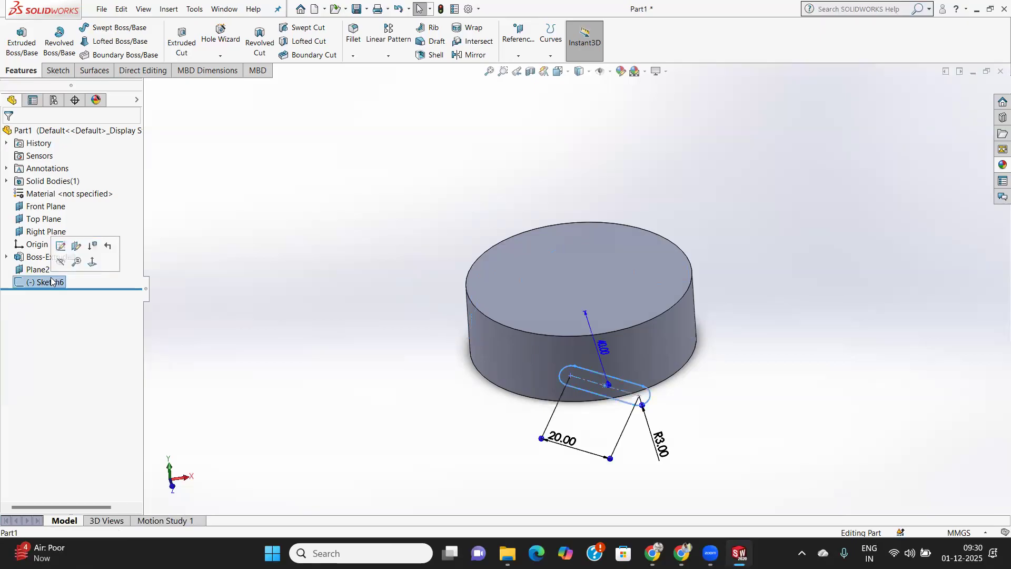
{"action": "right_click", "coordinate": [43, 283]}
{"action": "left_click", "coordinate": [93, 352]}
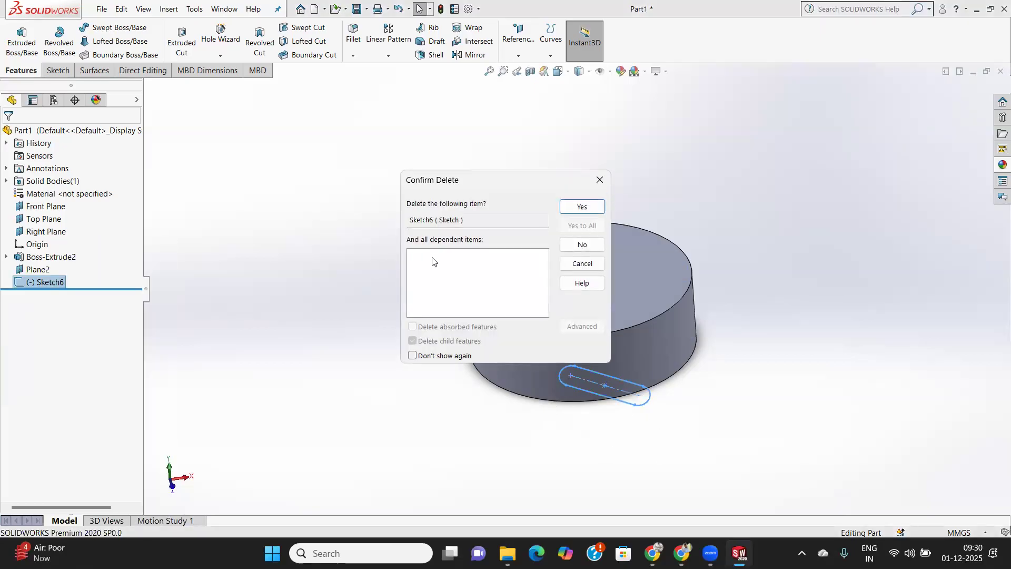
{"action": "left_click", "coordinate": [581, 207]}
{"action": "left_click", "coordinate": [32, 269]}
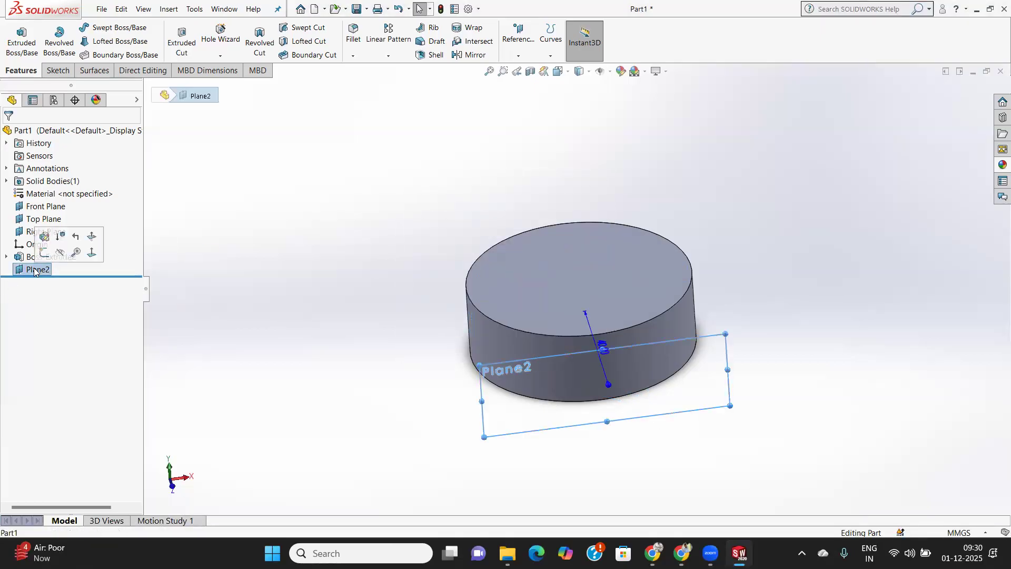
{"action": "right_click", "coordinate": [35, 270]}
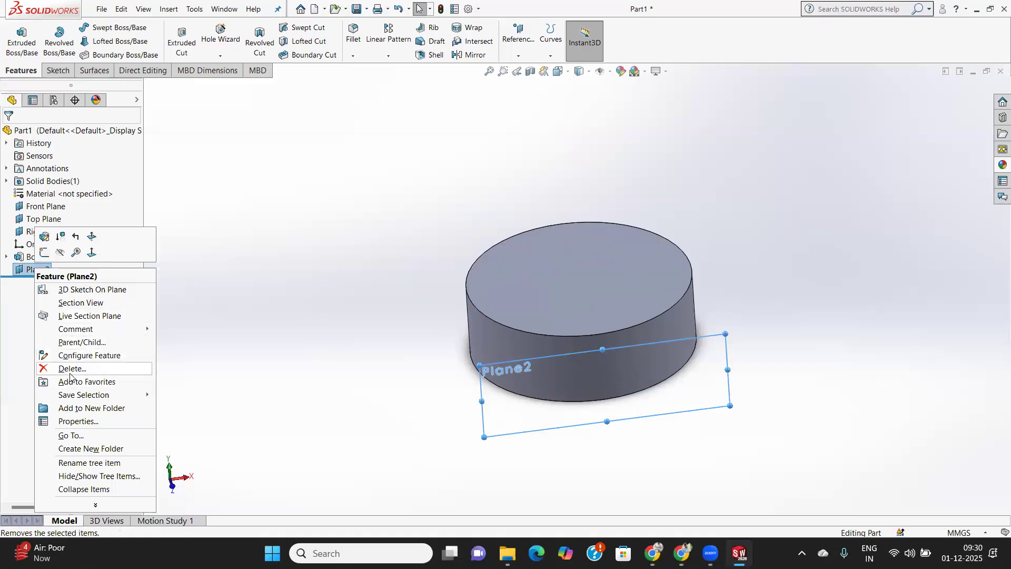
{"action": "left_click", "coordinate": [66, 368]}
{"action": "left_click", "coordinate": [589, 211]}
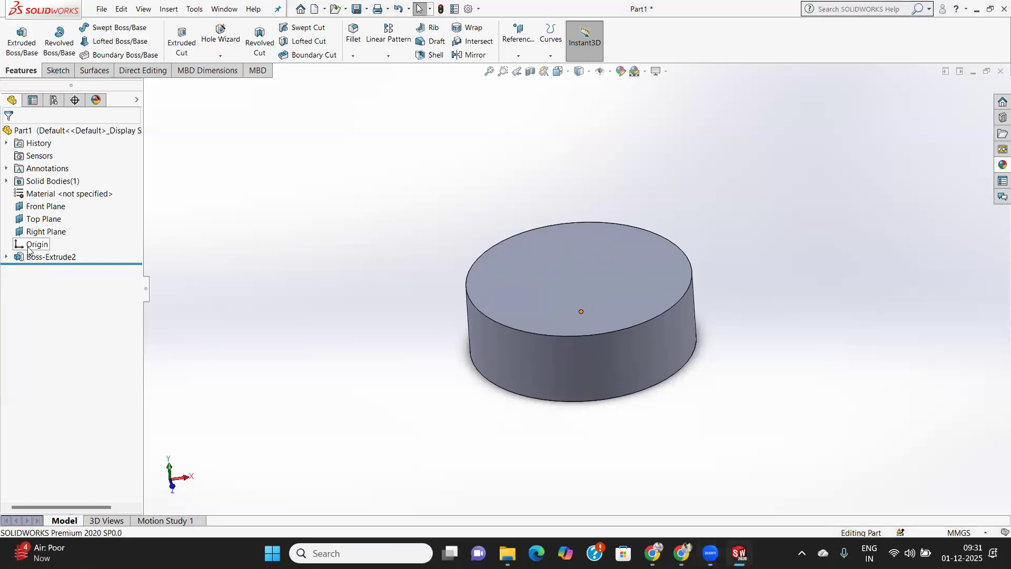
Delete the disc extrusion Boss-Extrude2 and its remaining circle sketch Sketch5.
{"action": "left_click", "coordinate": [52, 257]}
{"action": "right_click", "coordinate": [53, 257]}
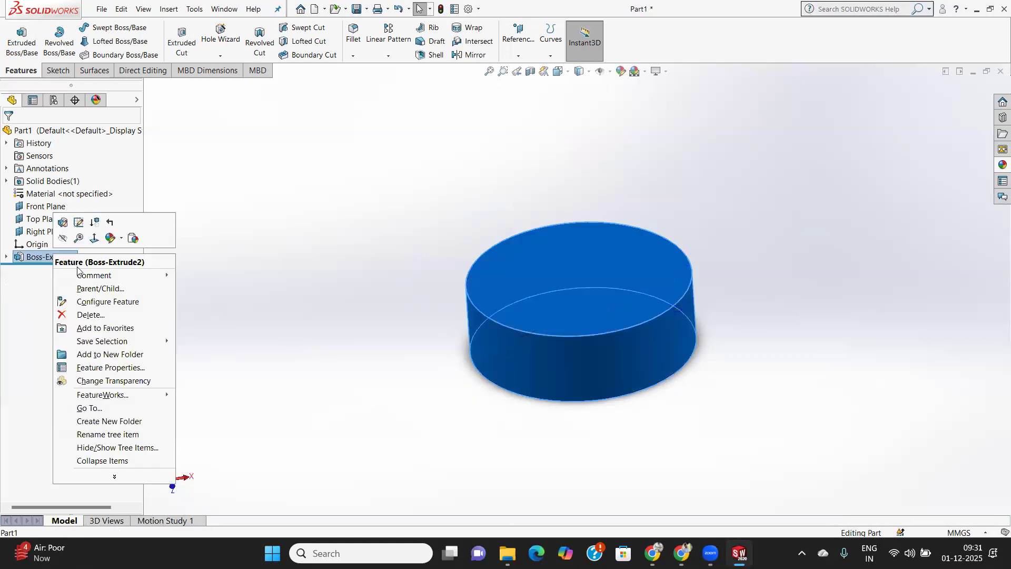
{"action": "left_click", "coordinate": [93, 316]}
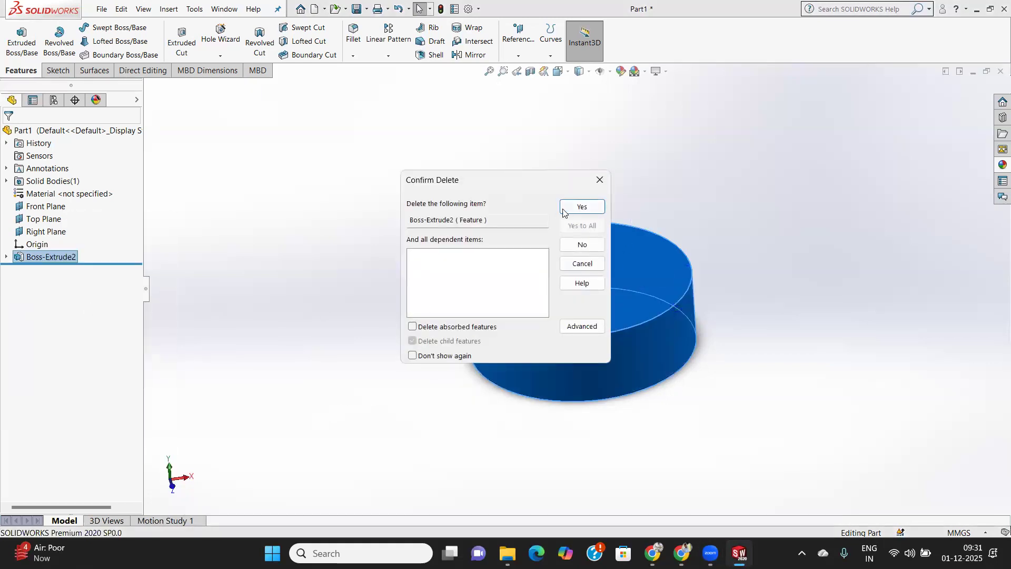
{"action": "left_click", "coordinate": [582, 207]}
{"action": "left_click", "coordinate": [37, 246]}
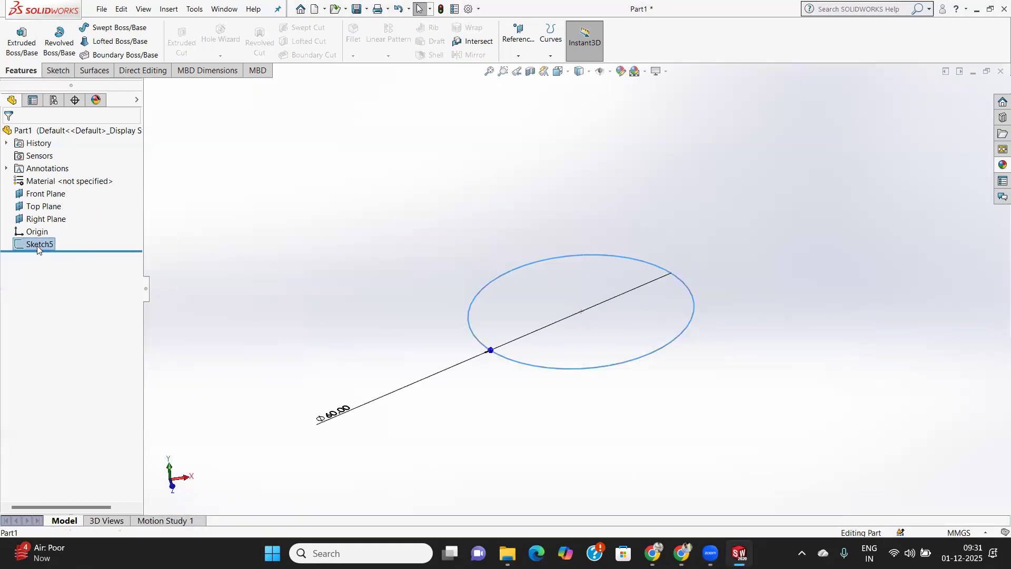
{"action": "right_click", "coordinate": [36, 245]}
{"action": "left_click", "coordinate": [79, 322]}
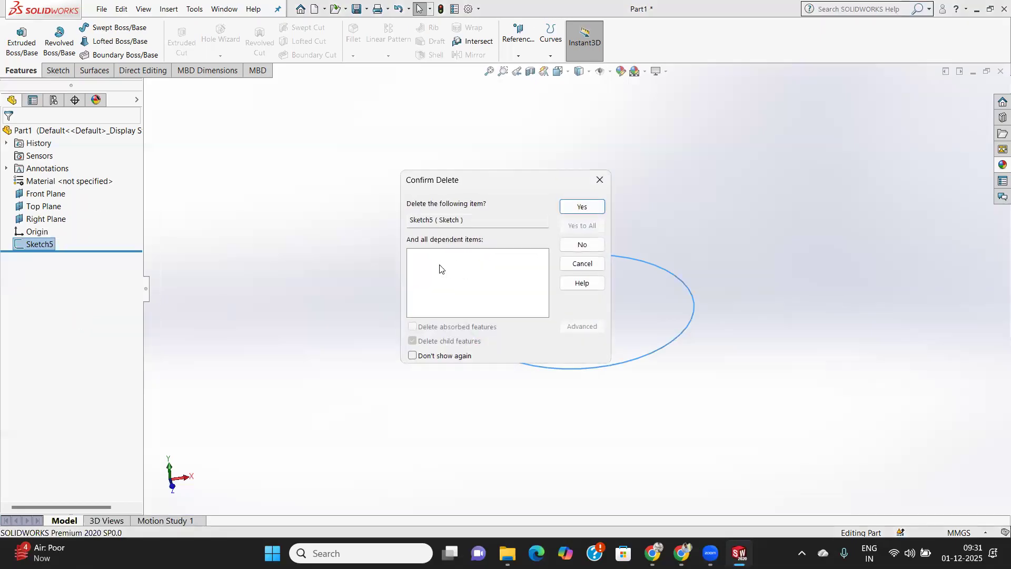
{"action": "left_click", "coordinate": [576, 208]}
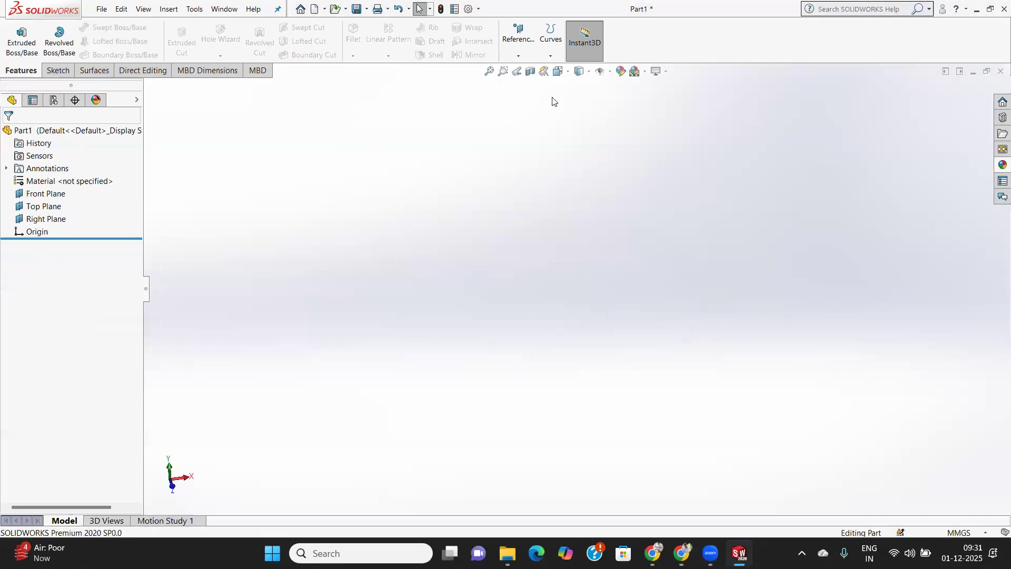
Show the reference planes in the graphics view and start a new sketch on the Top Plane.
{"action": "left_click", "coordinate": [611, 71]}
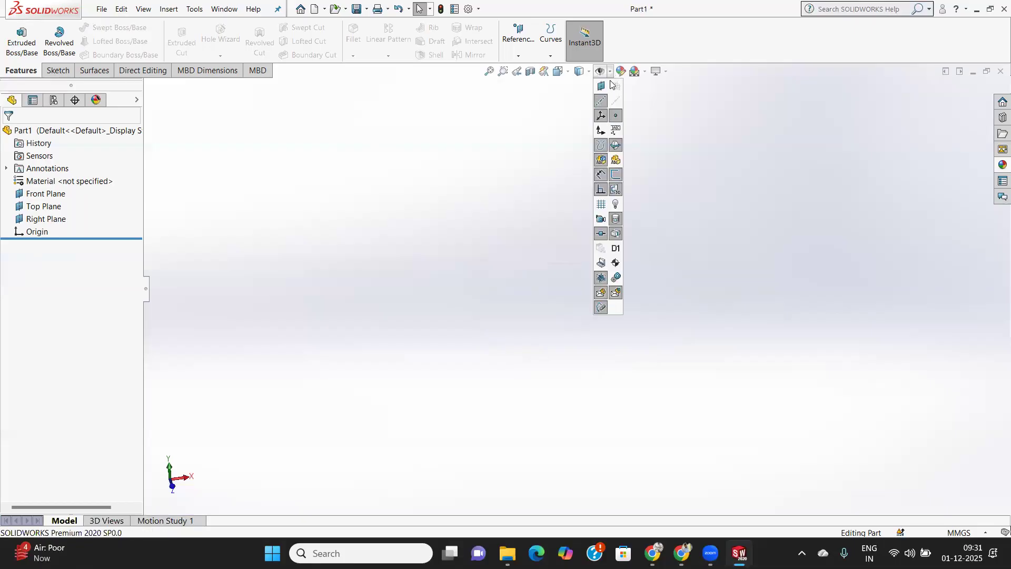
{"action": "left_click", "coordinate": [603, 85]}
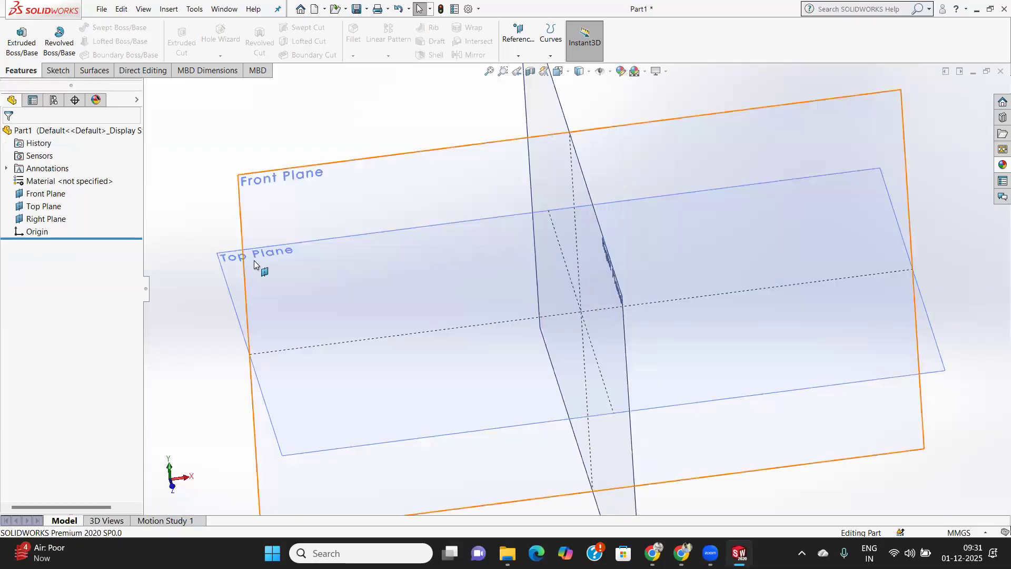
{"action": "left_click", "coordinate": [345, 314]}
{"action": "left_click", "coordinate": [356, 368]}
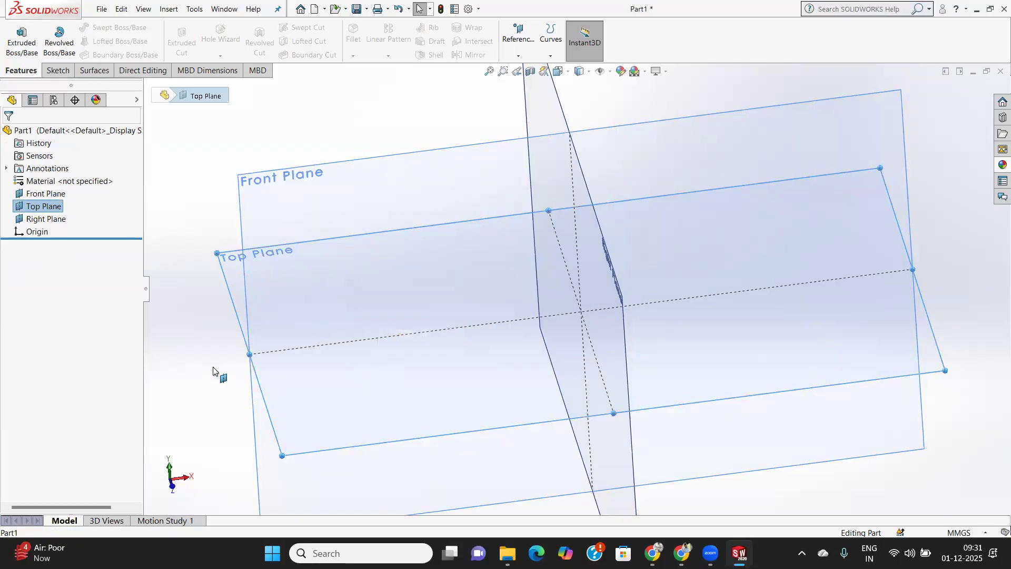
{"action": "left_click", "coordinate": [56, 71]}
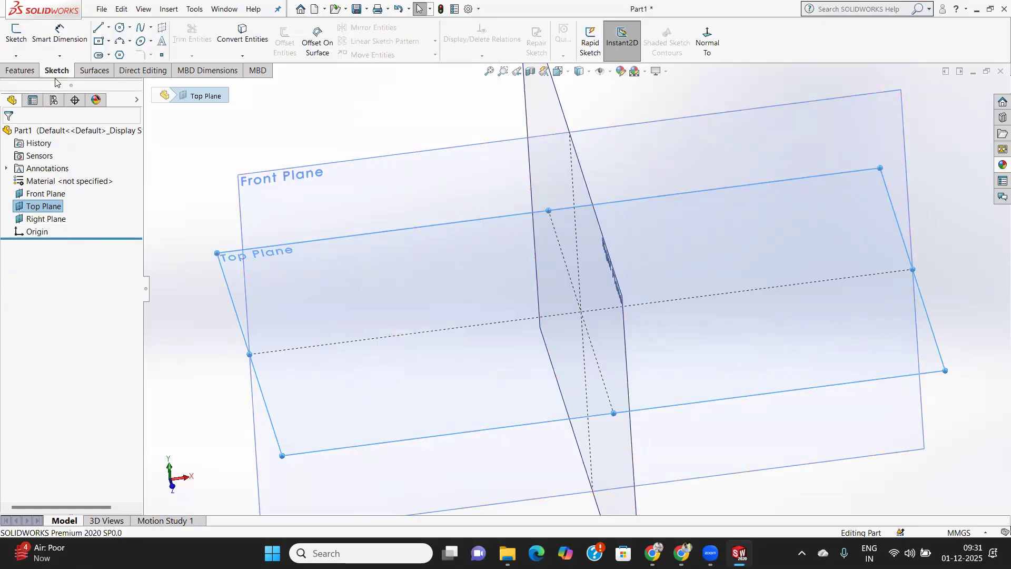
{"action": "left_click", "coordinate": [14, 35]}
Draw a center rectangle about 141 mm wide and 70 mm high, centred on the origin of the Top Plane sketch.
{"action": "scroll", "coordinate": [564, 235], "scroll_direction": "up", "scroll_amount": 3}
{"action": "scroll", "coordinate": [576, 273], "scroll_direction": "down", "scroll_amount": 2}
{"action": "scroll", "coordinate": [576, 273], "scroll_direction": "up", "scroll_amount": 2}
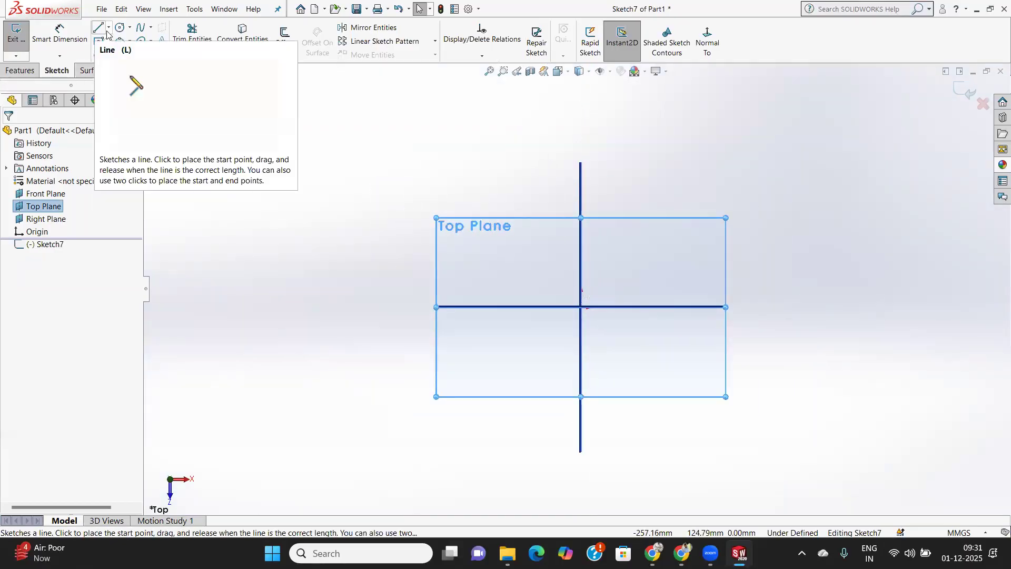
{"action": "left_click", "coordinate": [100, 42]}
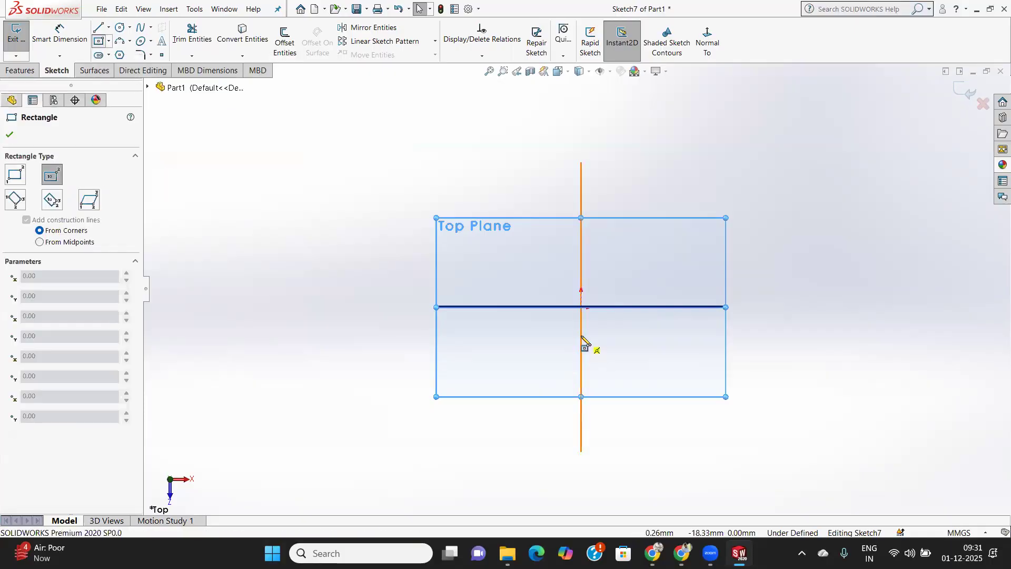
{"action": "left_click", "coordinate": [581, 307]}
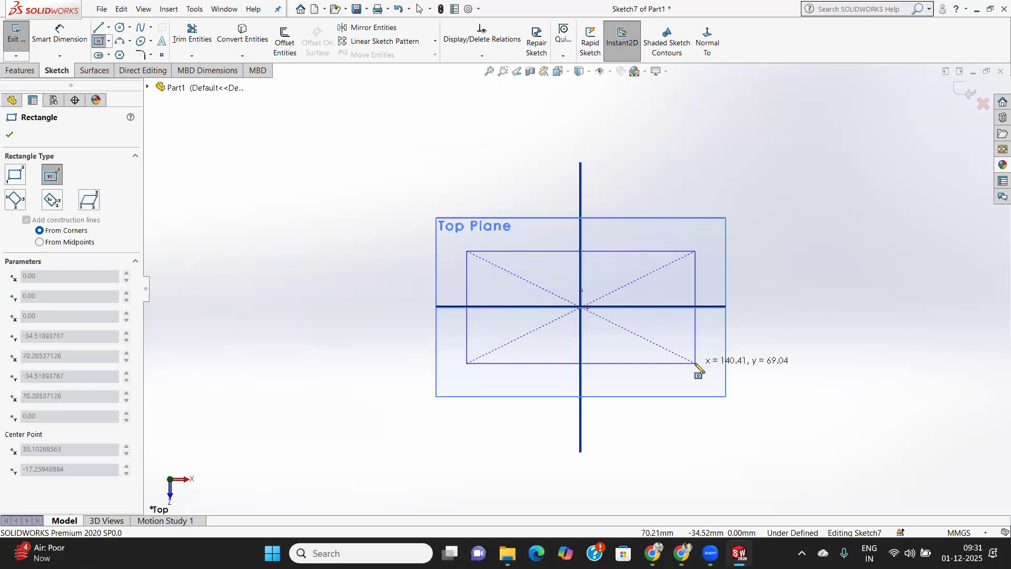
{"action": "left_click", "coordinate": [696, 364]}
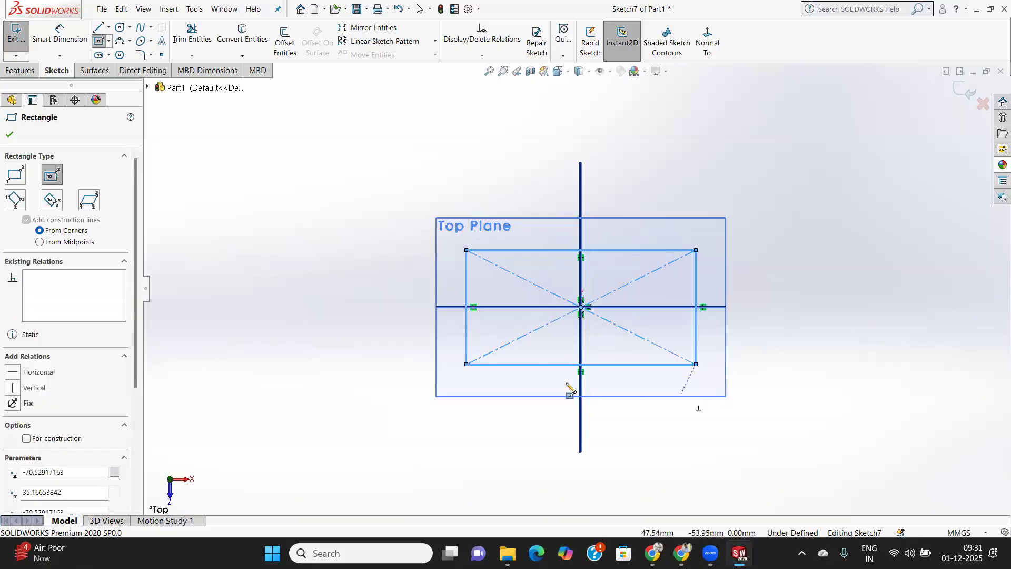
Dimension the rectangle's upper horizontal side to 100 mm.
{"action": "left_click", "coordinate": [59, 33]}
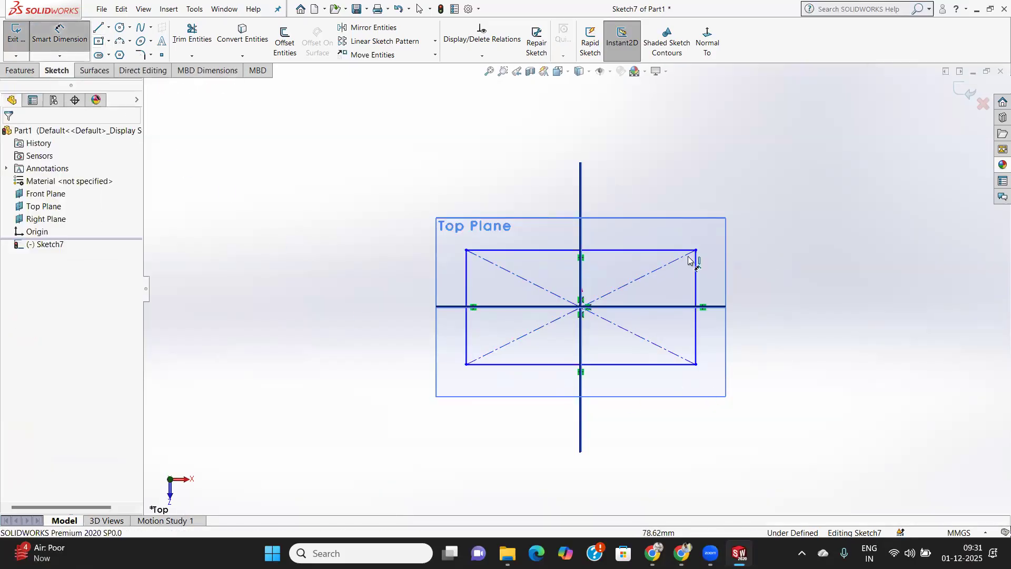
{"action": "left_click", "coordinate": [649, 249]}
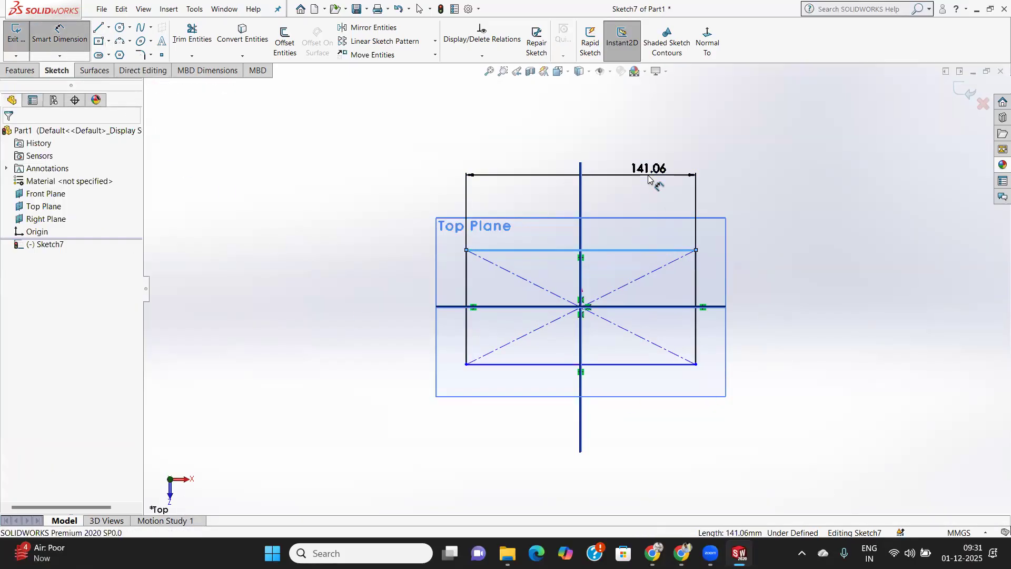
{"action": "left_click", "coordinate": [656, 182]}
{"action": "type", "text": "100"}
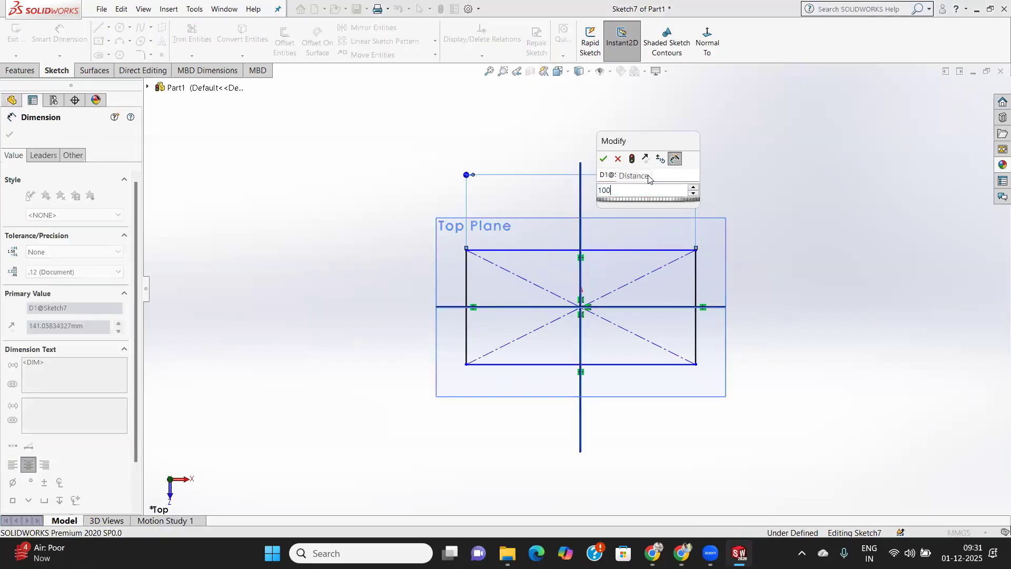
{"action": "key", "text": "Return"}
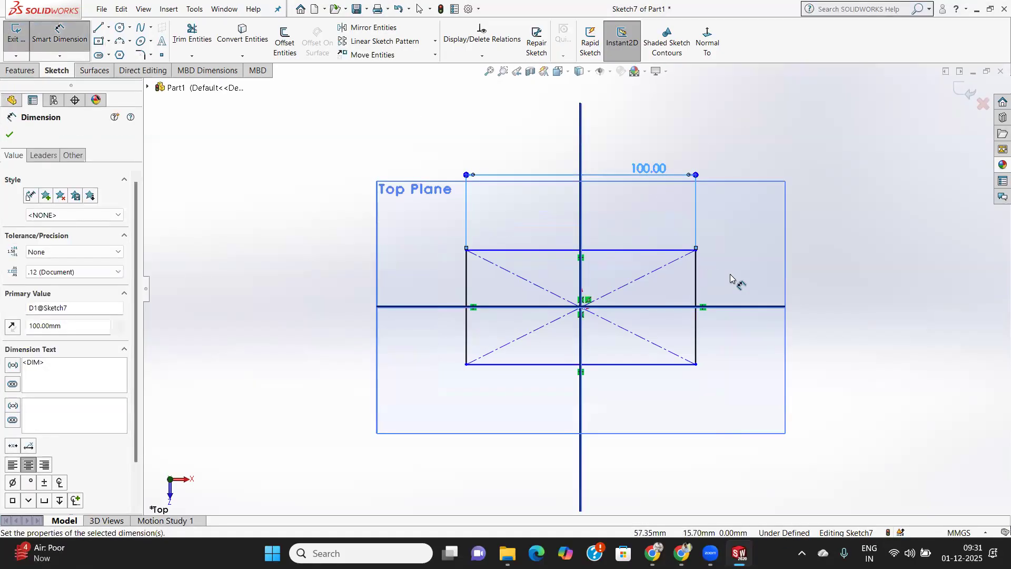
Dimension the rectangle's vertical side to 60 mm and exit the sketch.
{"action": "left_click", "coordinate": [700, 285]}
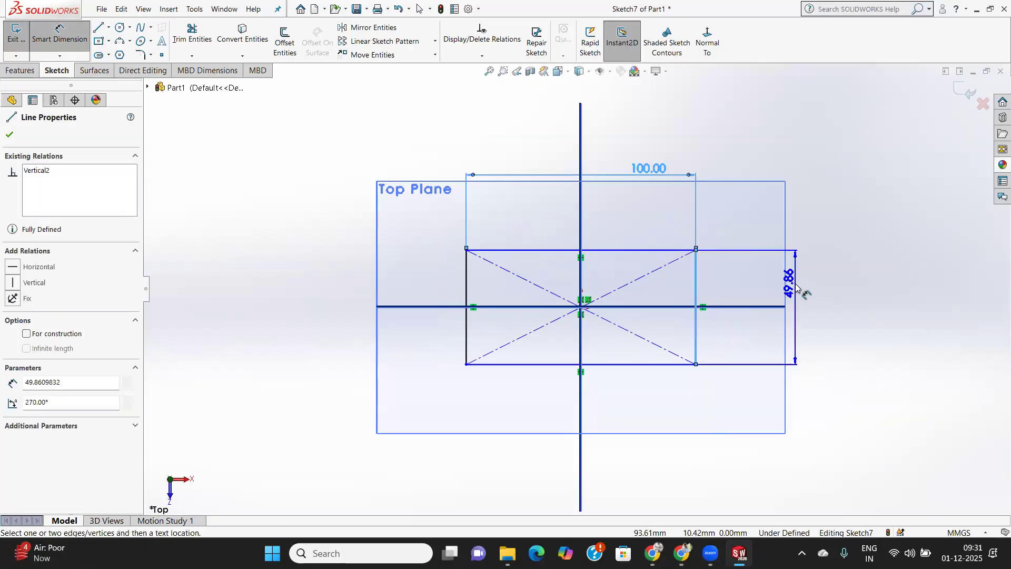
{"action": "left_click", "coordinate": [800, 287]}
{"action": "type", "text": "6"}
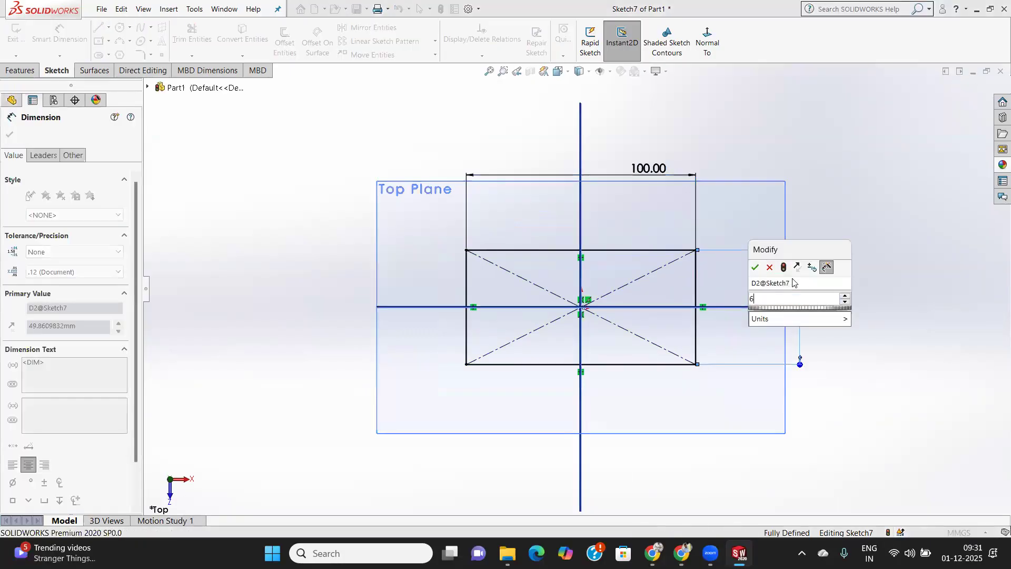
{"action": "type", "text": "0"}
{"action": "key", "text": "Return"}
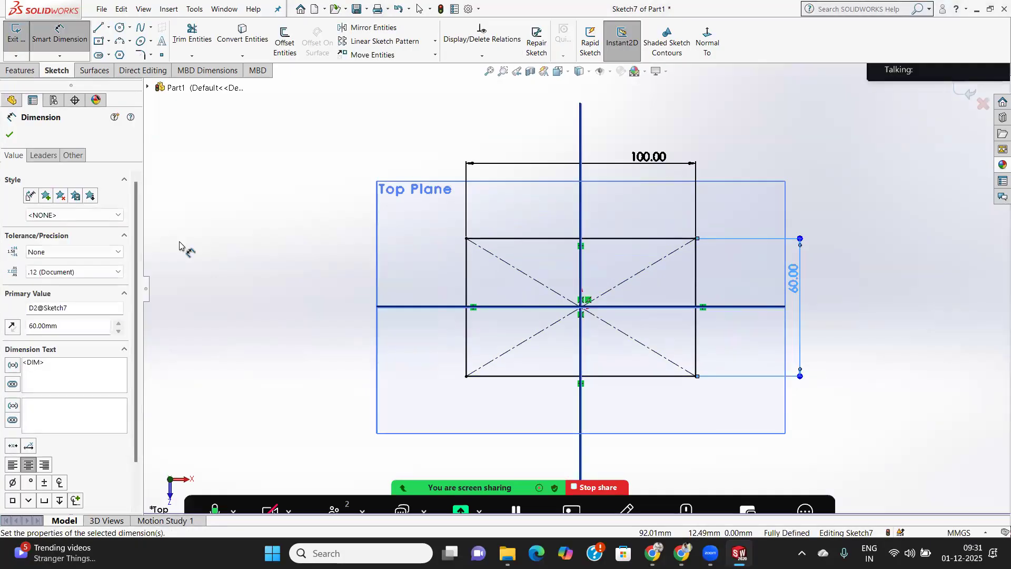
{"action": "left_click", "coordinate": [8, 136]}
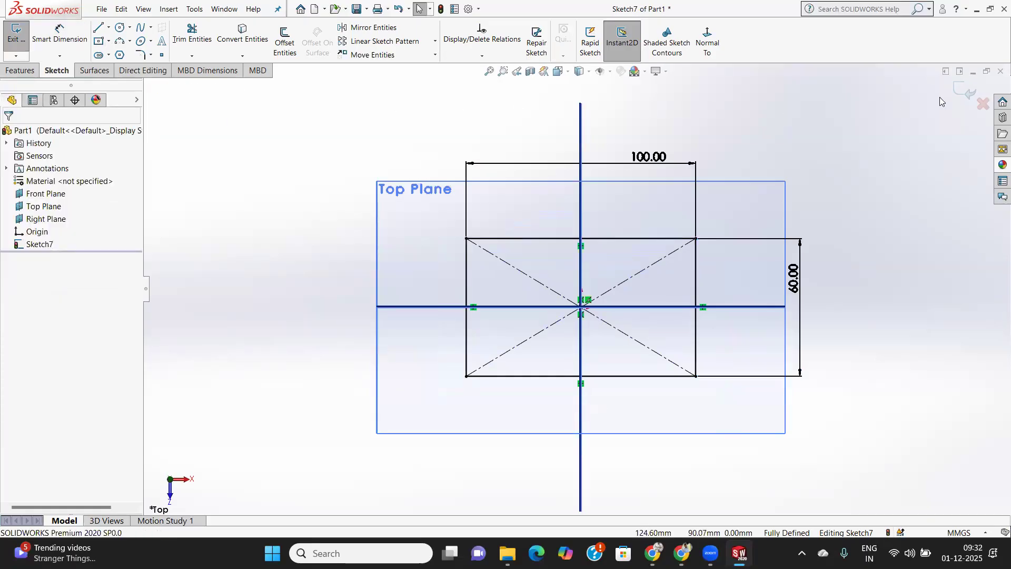
{"action": "left_click", "coordinate": [17, 33]}
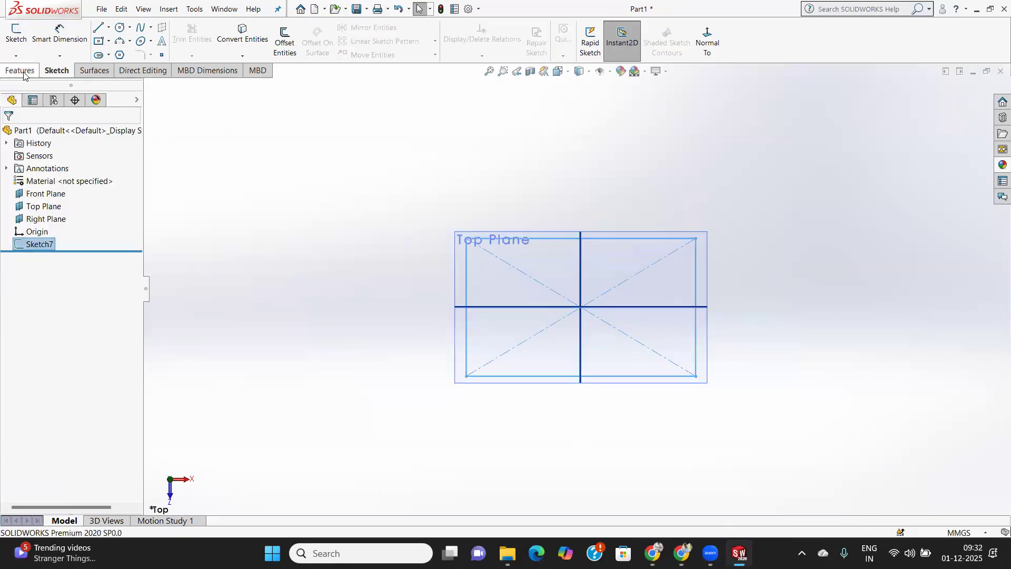
Extrude the rectangle as a solid block with the Mid Plane end condition and a depth of 40 mm.
{"action": "left_click", "coordinate": [22, 71]}
{"action": "left_click", "coordinate": [22, 39]}
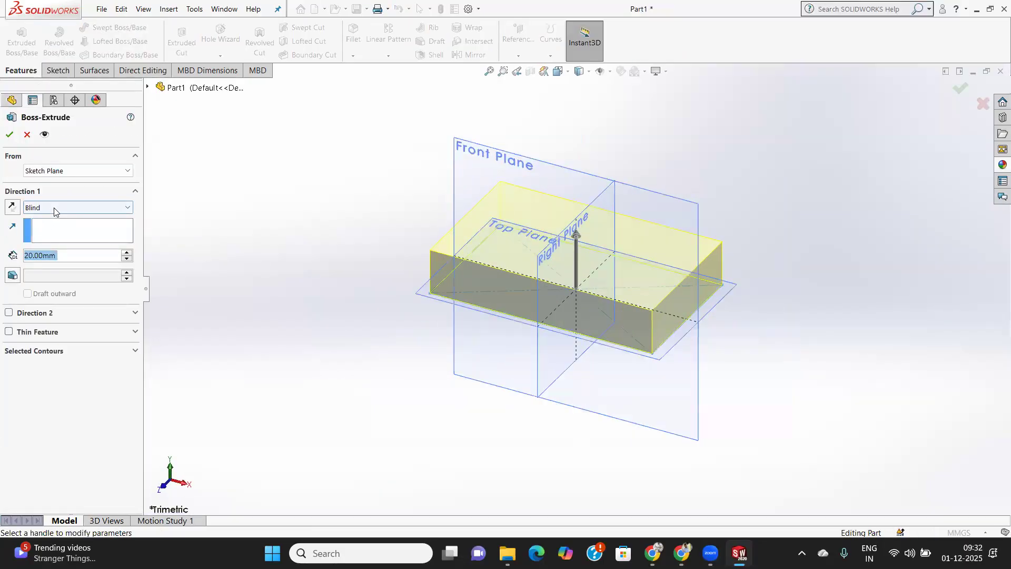
{"action": "left_click", "coordinate": [53, 208]}
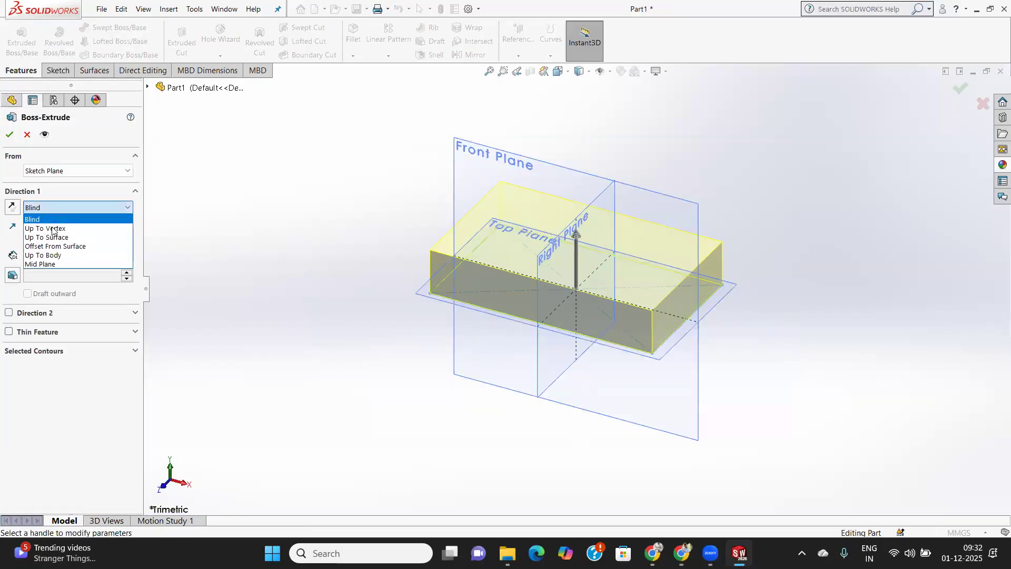
{"action": "left_click", "coordinate": [54, 264]}
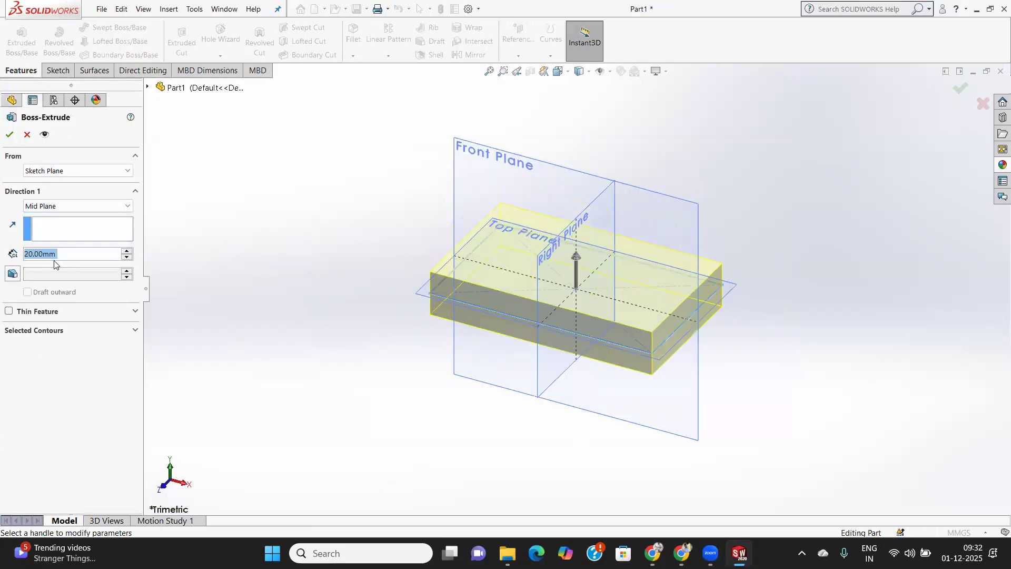
{"action": "left_click", "coordinate": [128, 251]}
{"action": "left_click", "coordinate": [127, 251]}
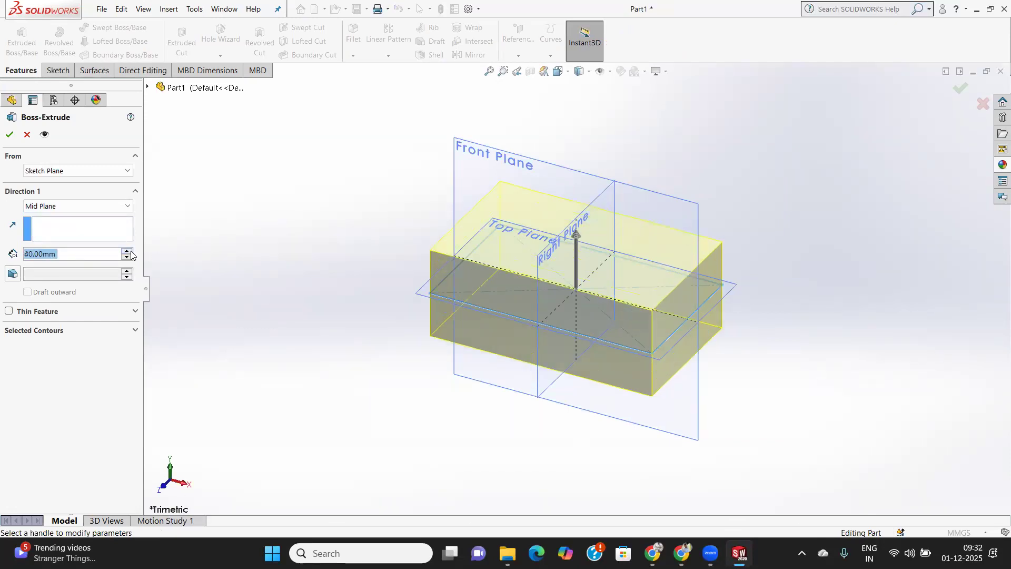
{"action": "left_click", "coordinate": [10, 134]}
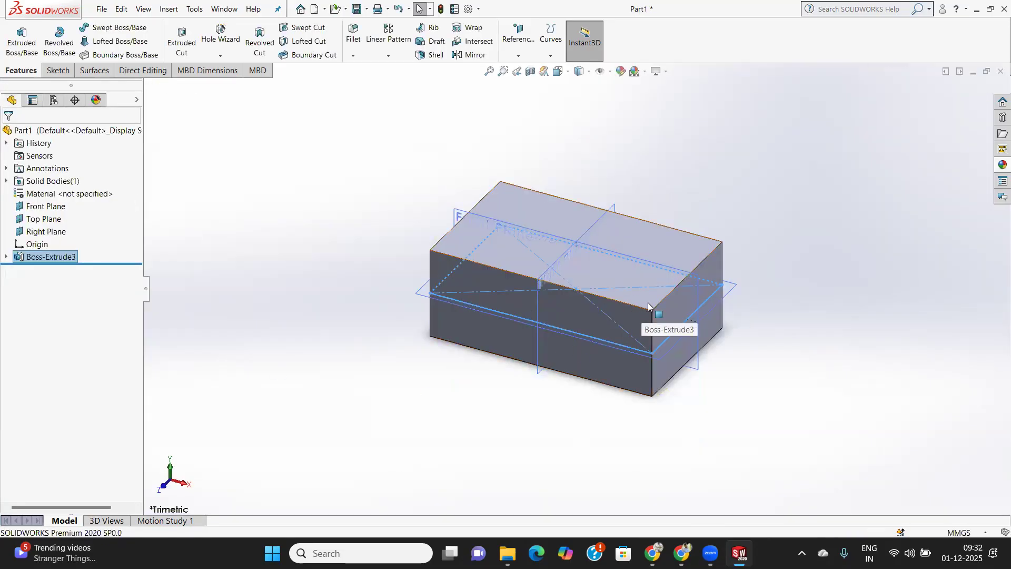
Start a sketch on the Top Plane inside the block and draw a circle of about 21 mm radius centred on the origin.
{"action": "left_click", "coordinate": [656, 362]}
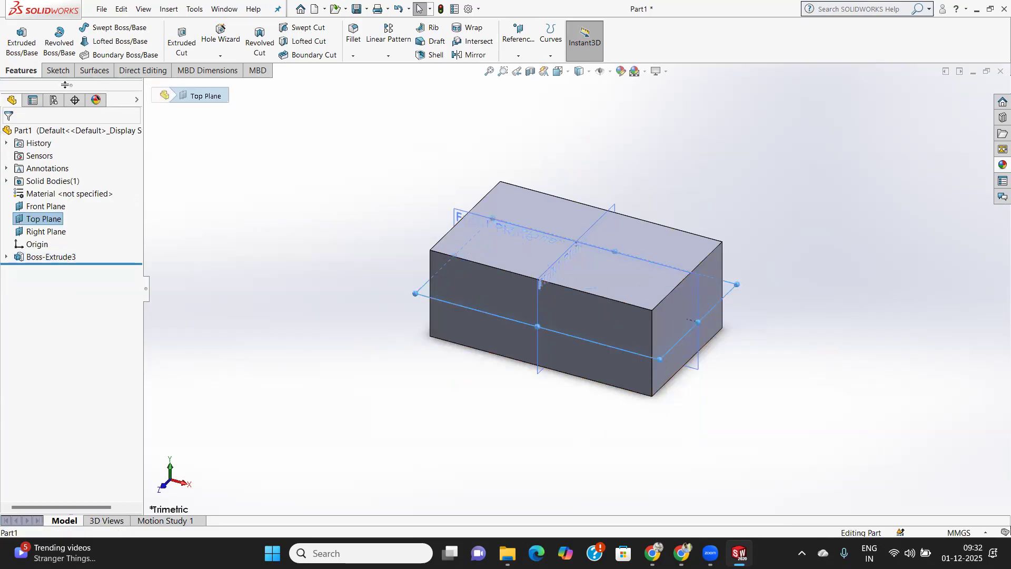
{"action": "left_click", "coordinate": [57, 70]}
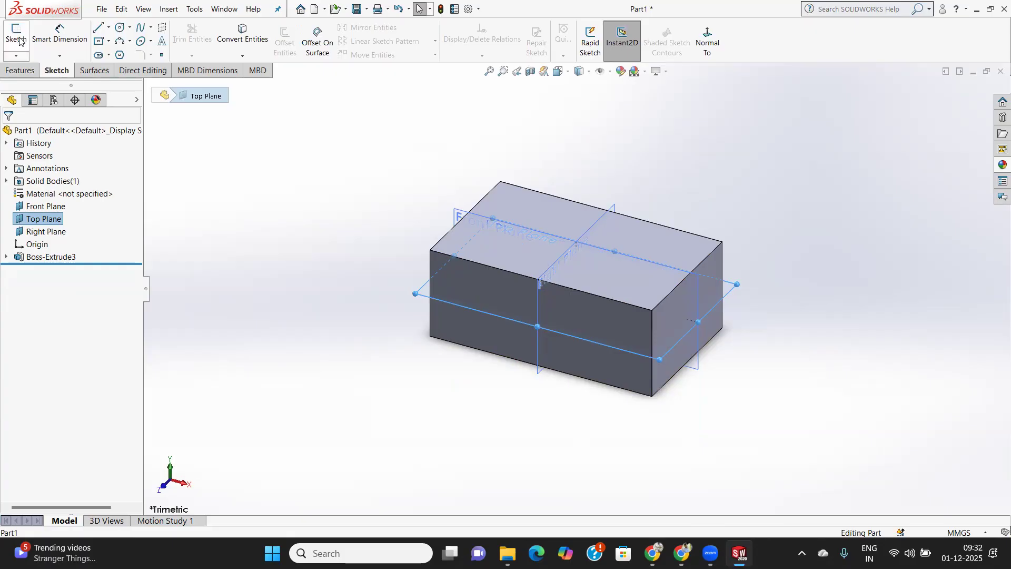
{"action": "left_click", "coordinate": [18, 39]}
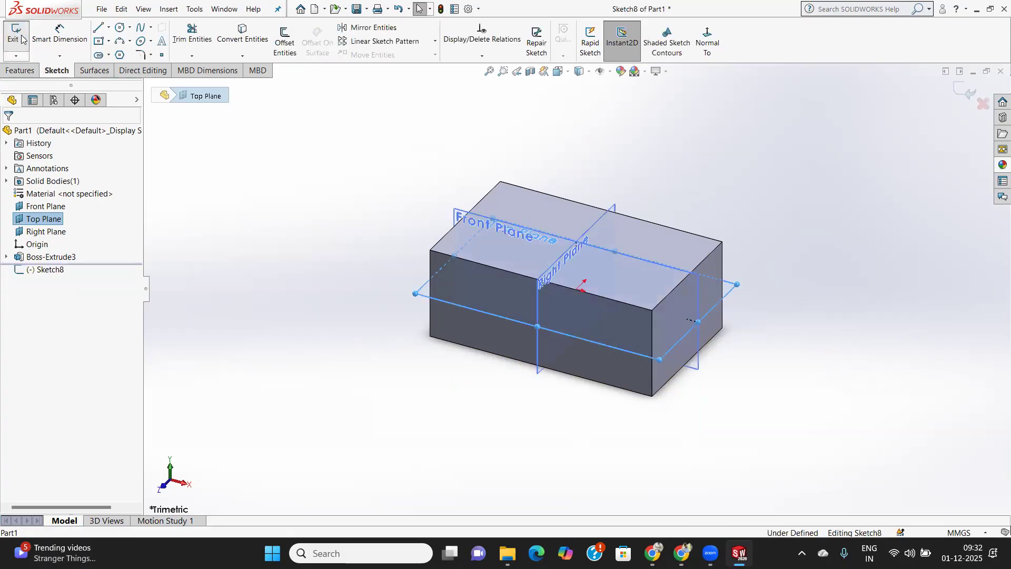
{"action": "left_click", "coordinate": [706, 35]}
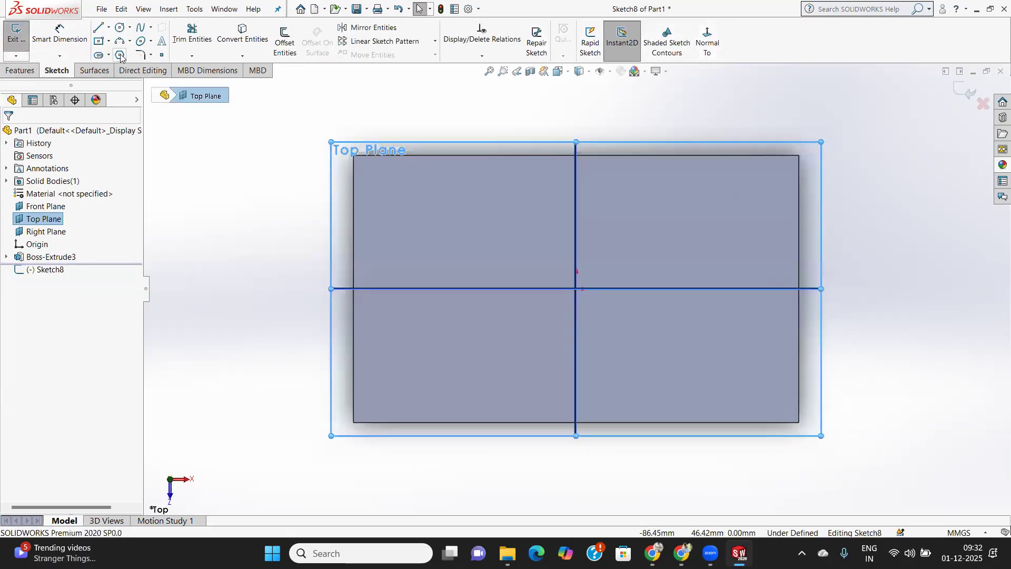
{"action": "left_click", "coordinate": [121, 27]}
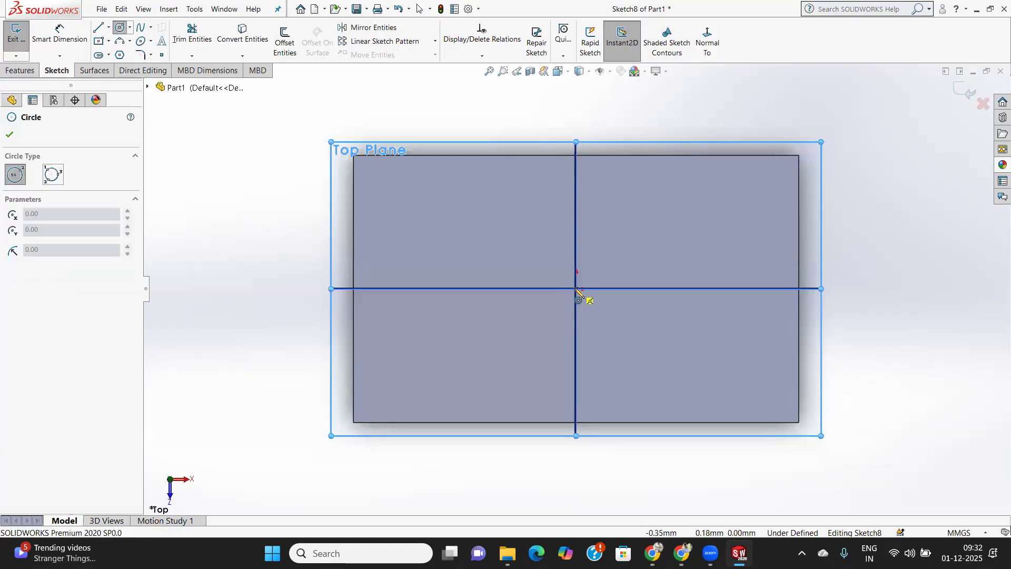
{"action": "left_click", "coordinate": [577, 289]}
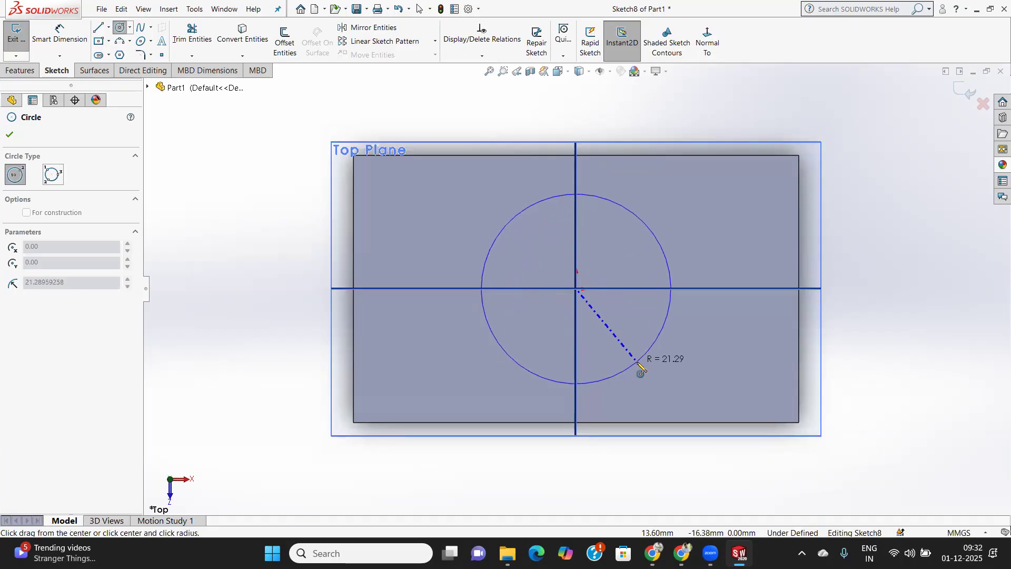
{"action": "left_click", "coordinate": [639, 364]}
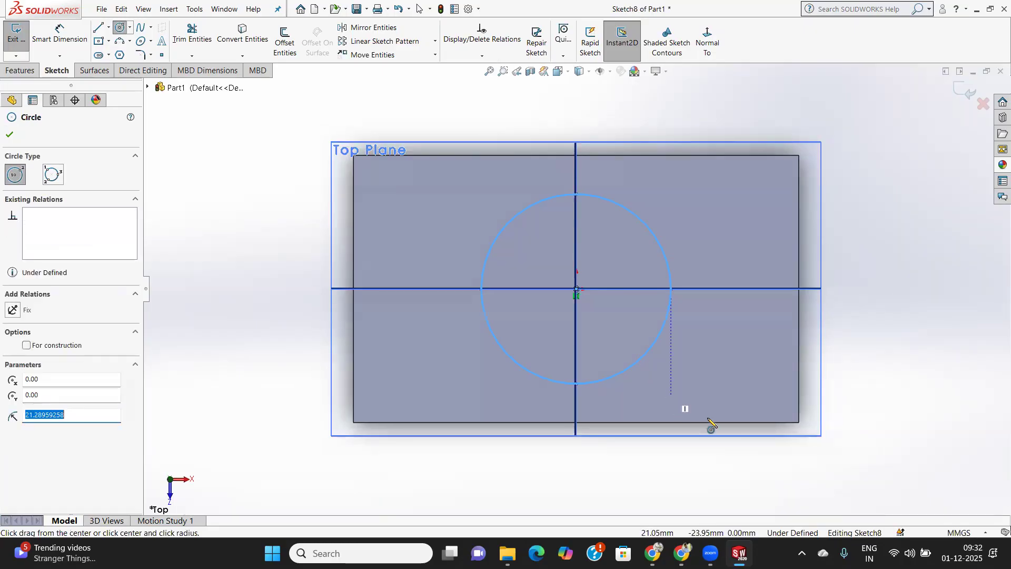
{"action": "left_click", "coordinate": [8, 135]}
Dimension the circle's diameter to 40 mm and exit the sketch.
{"action": "left_click", "coordinate": [66, 34]}
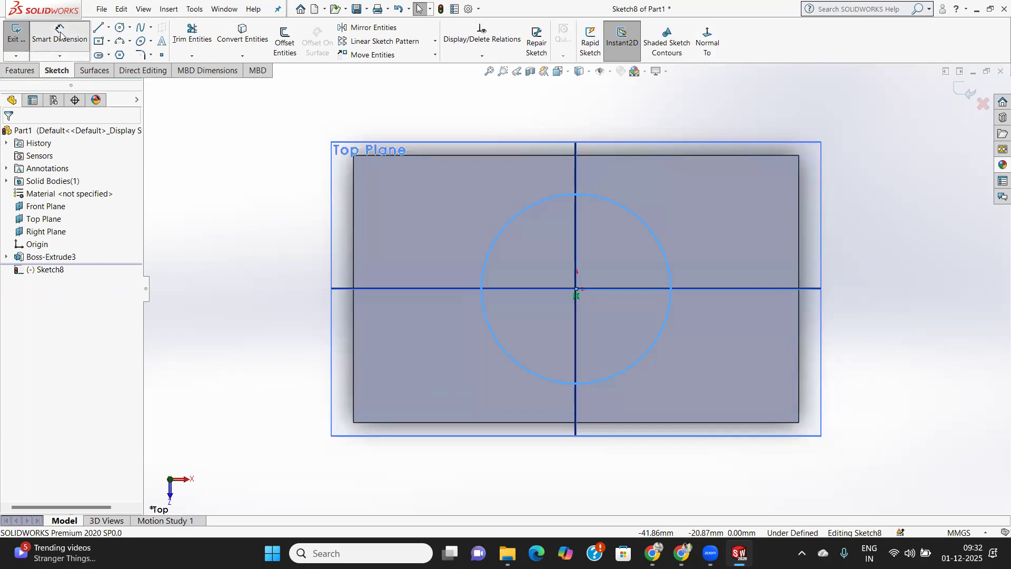
{"action": "left_click", "coordinate": [485, 331]}
{"action": "left_click", "coordinate": [258, 394]}
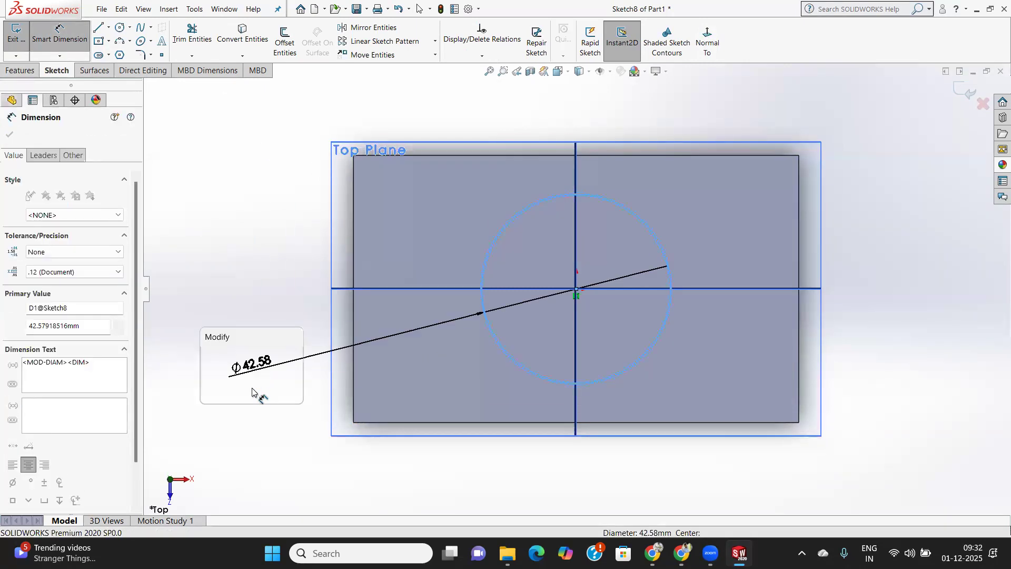
{"action": "type", "text": "40"}
{"action": "key", "text": "Return"}
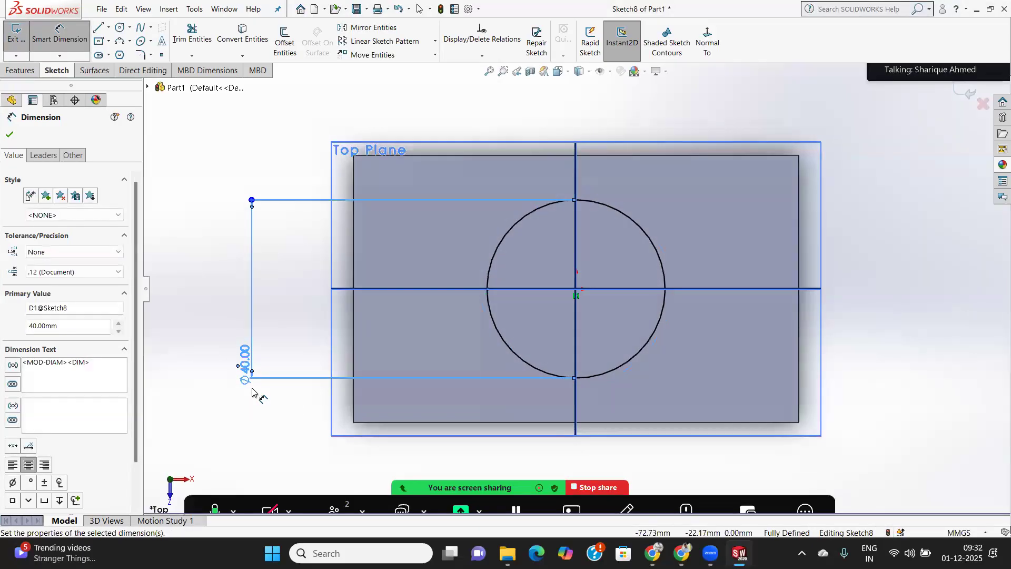
{"action": "left_click", "coordinate": [8, 135]}
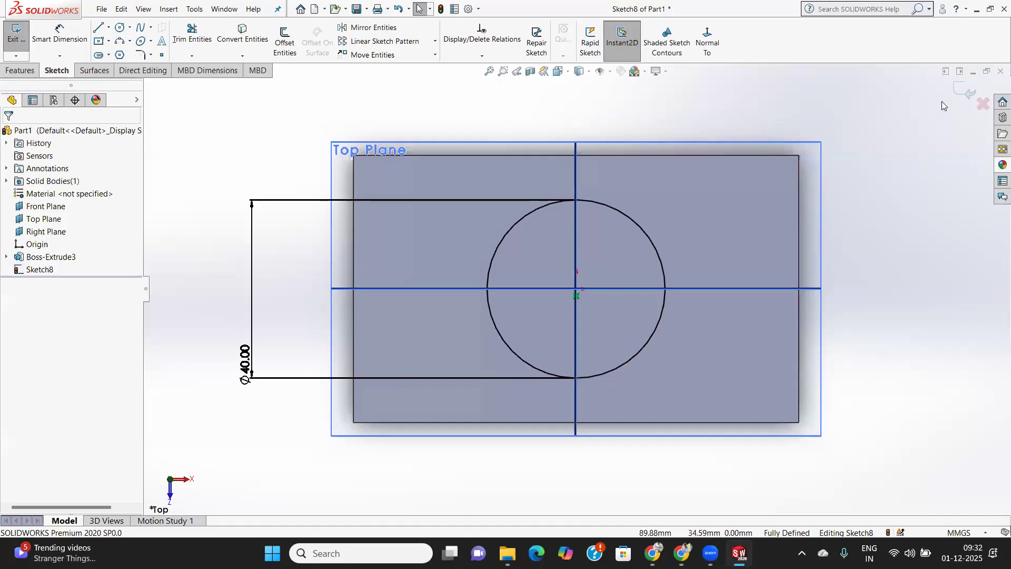
{"action": "left_click", "coordinate": [969, 94]}
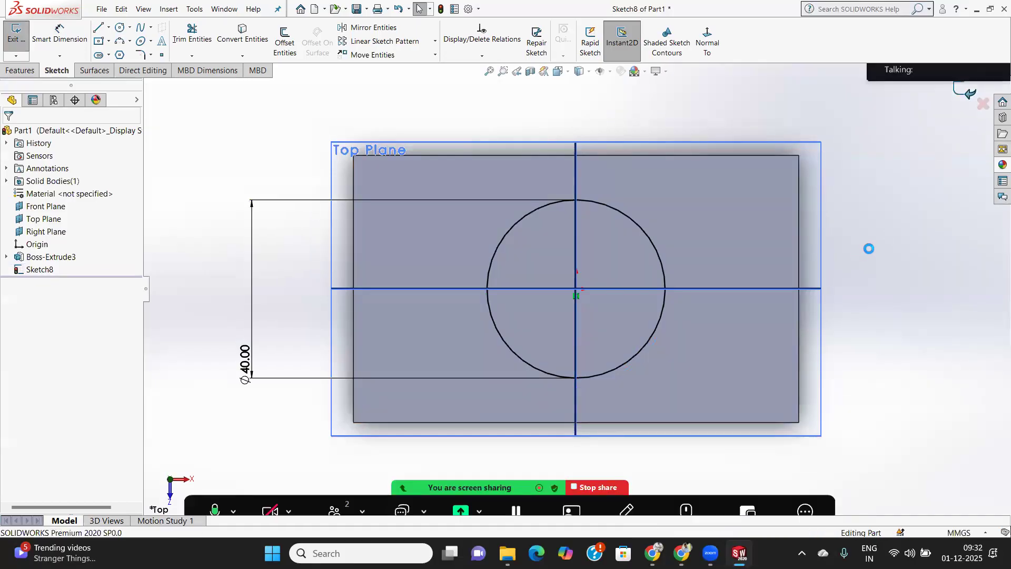
Extrude the 40 mm circle as a solid cylinder with the Mid Plane end condition and a depth of 80 mm.
{"action": "left_click", "coordinate": [29, 75]}
{"action": "left_click", "coordinate": [21, 40]}
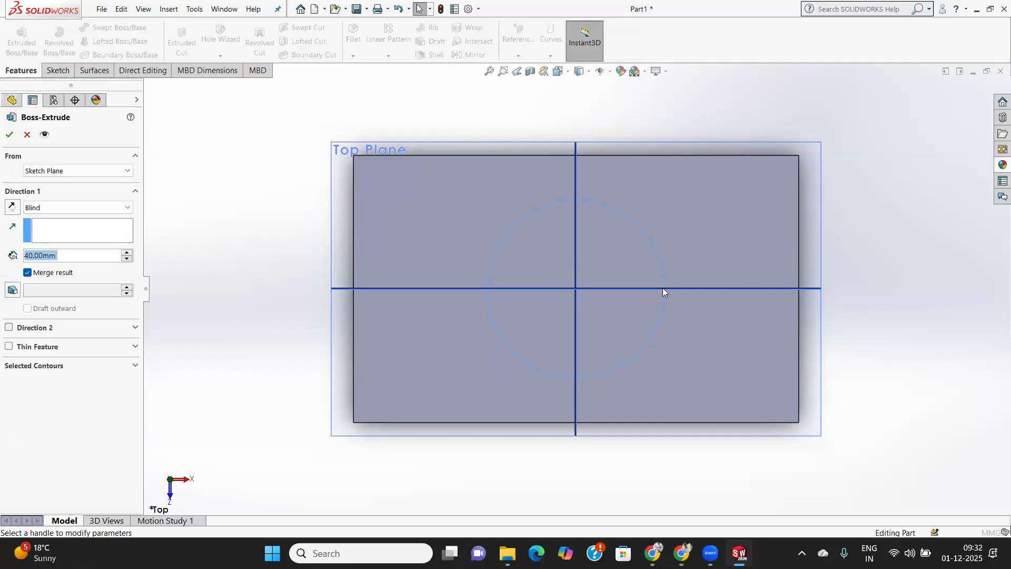
{"action": "middle_click_drag", "start_coordinate": [688, 279], "coordinate": [590, 354]}
{"action": "left_click", "coordinate": [62, 208]}
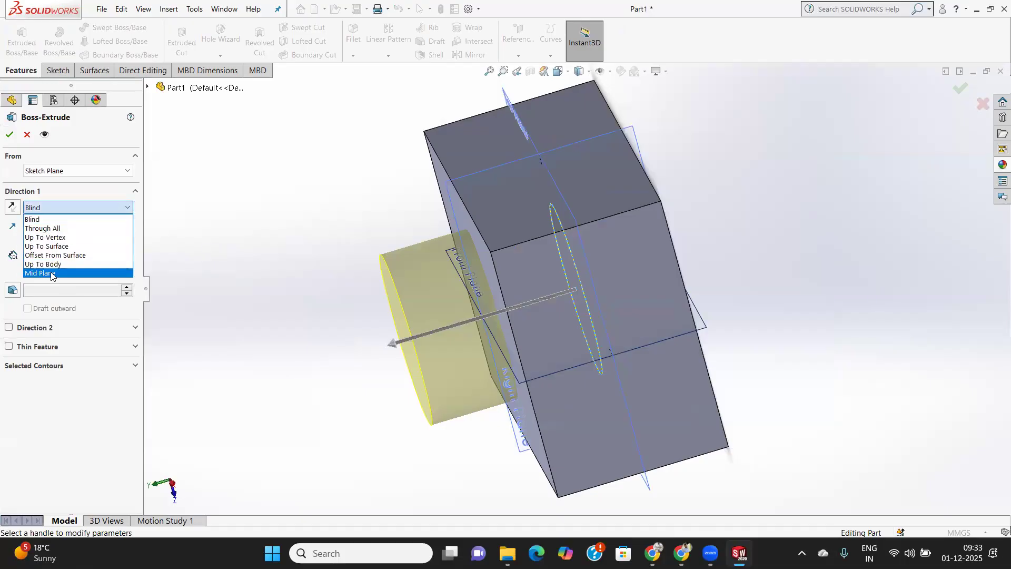
{"action": "left_click", "coordinate": [51, 274]}
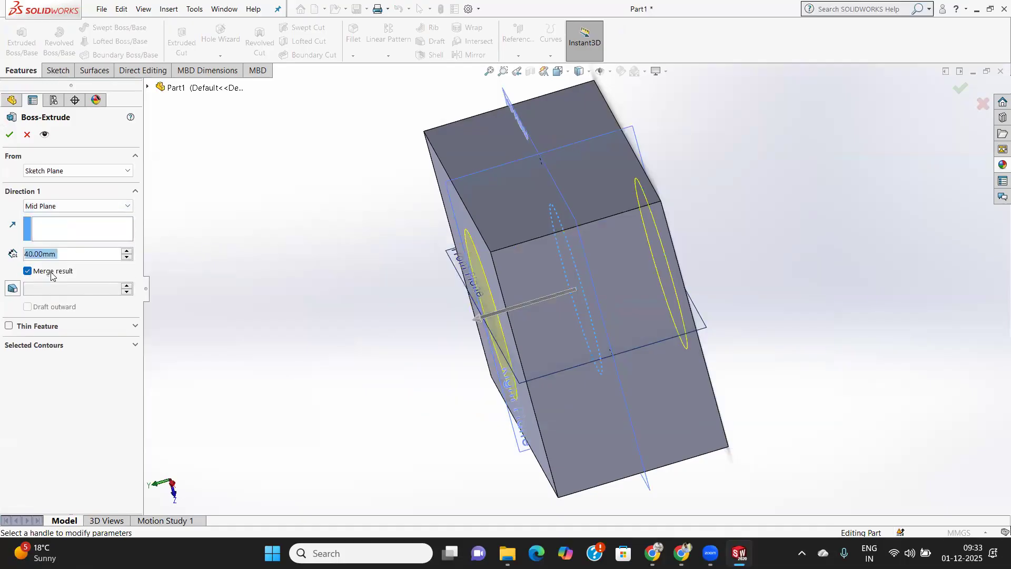
{"action": "mouse_move", "coordinate": [634, 297]}
{"action": "middle_mouse_down"}
{"action": "mouse_move", "coordinate": [648, 311]}
{"action": "mouse_move", "coordinate": [627, 307]}
{"action": "middle_mouse_up"}
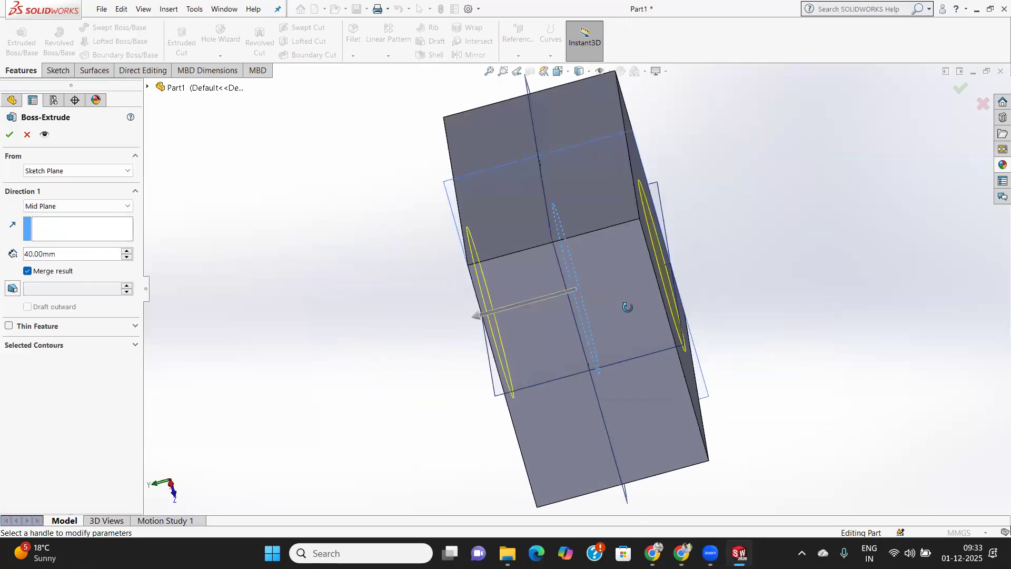
{"action": "left_click", "coordinate": [126, 252]}
{"action": "left_click", "coordinate": [127, 252]}
{"action": "left_click", "coordinate": [126, 252]}
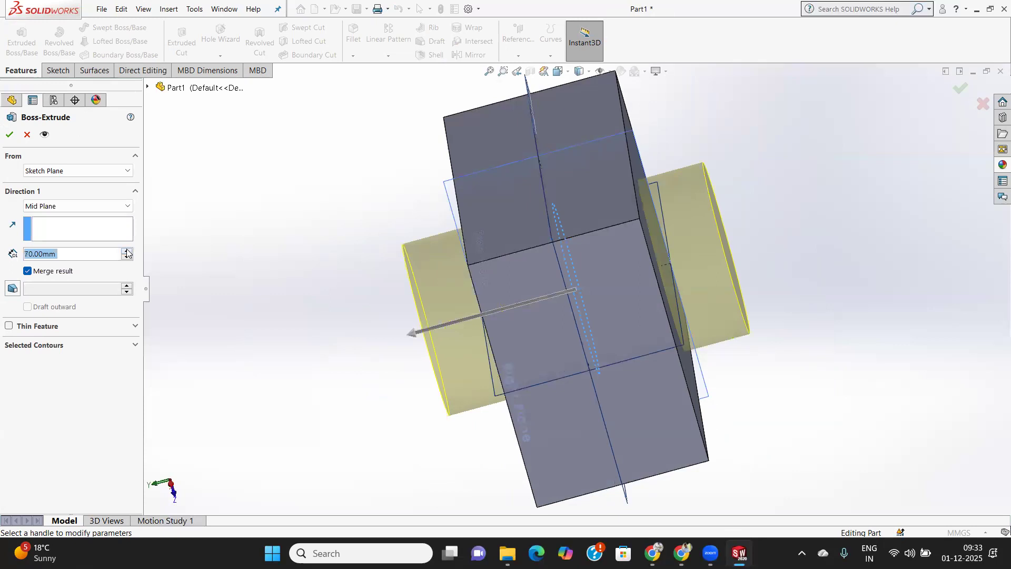
{"action": "left_click", "coordinate": [127, 251]}
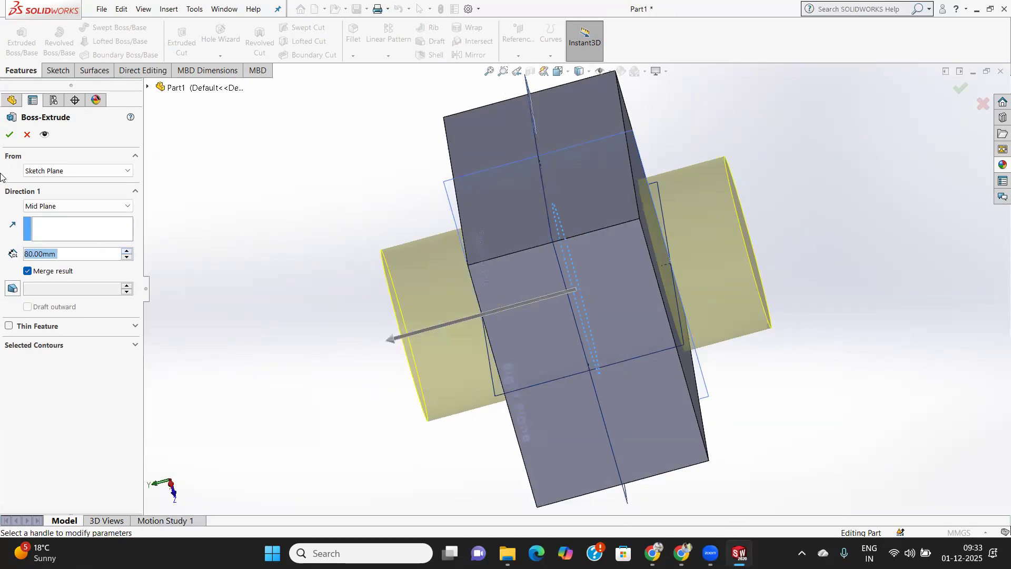
{"action": "left_click", "coordinate": [10, 134]}
{"action": "middle_click_drag", "start_coordinate": [284, 256], "coordinate": [413, 377]}
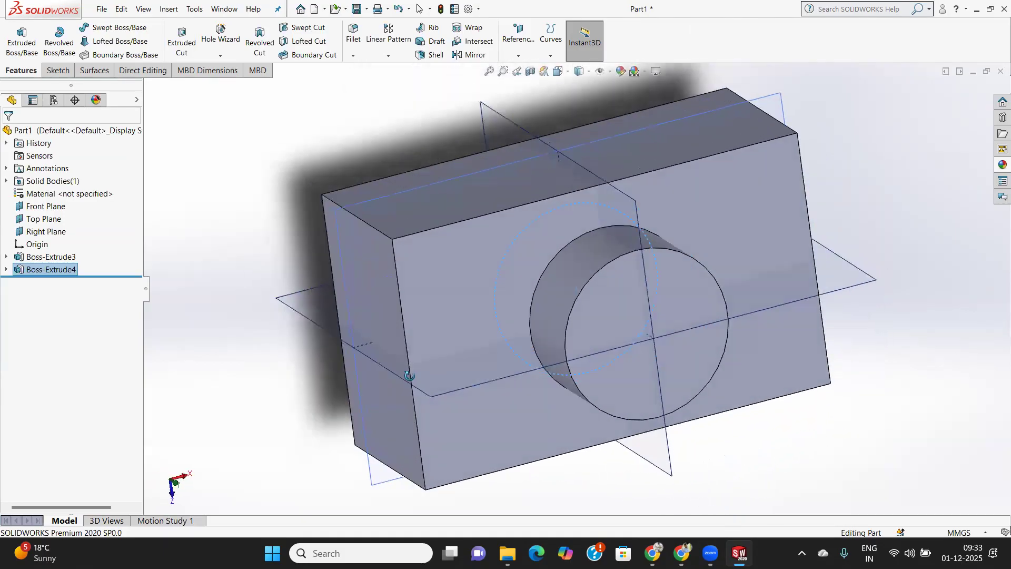
{"action": "scroll", "coordinate": [506, 331], "scroll_direction": "down", "scroll_amount": 3}
{"action": "scroll", "coordinate": [505, 332], "scroll_direction": "up", "scroll_amount": 5}
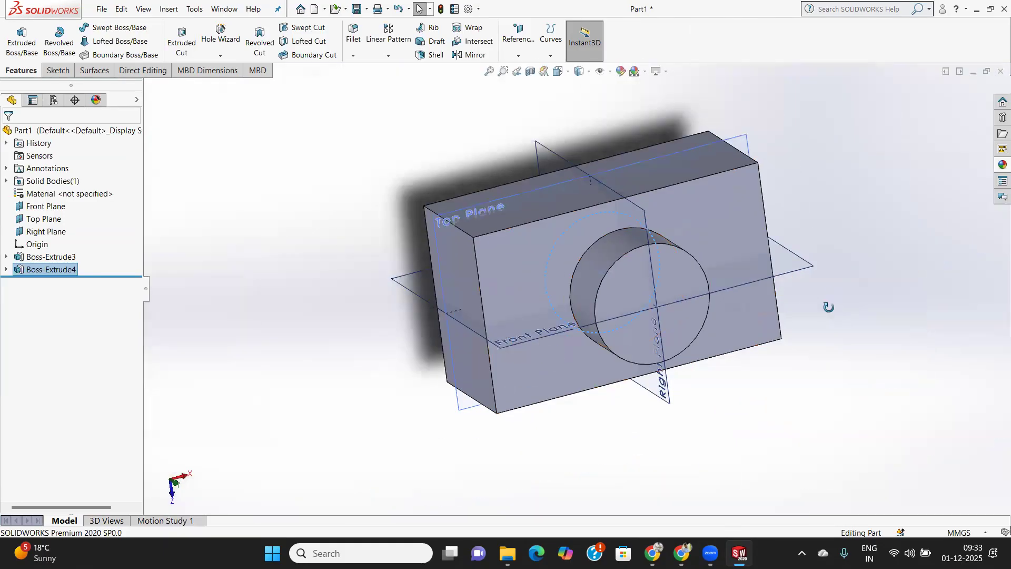
{"action": "middle_click_drag", "start_coordinate": [830, 368], "coordinate": [836, 338]}
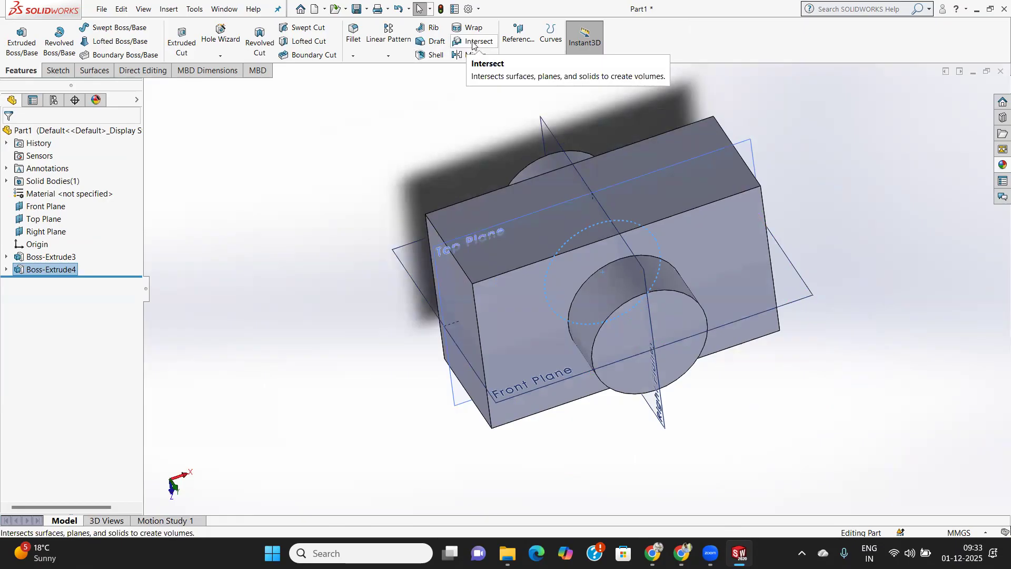
{"action": "left_click", "coordinate": [473, 41]}
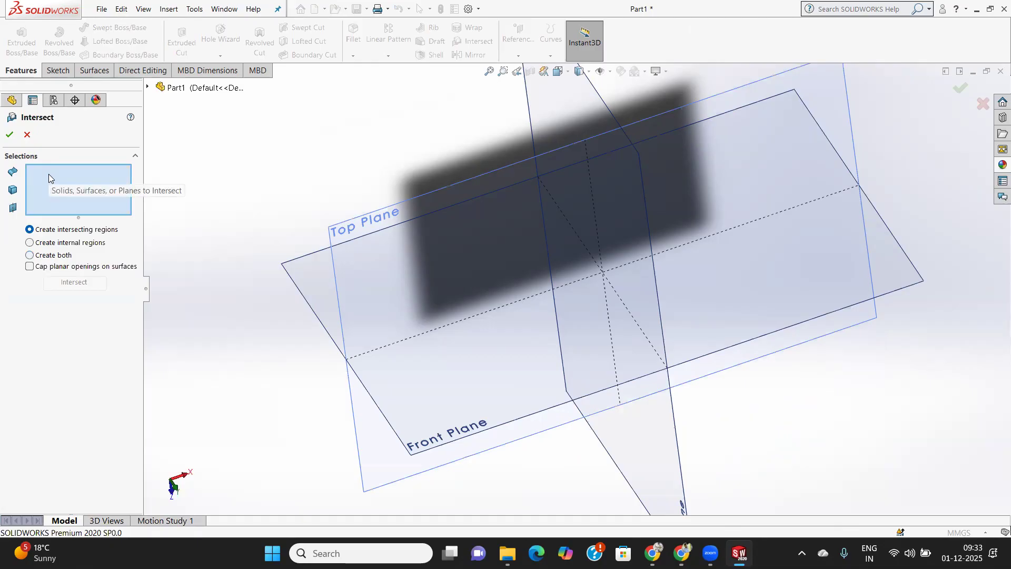
{"action": "scroll", "coordinate": [600, 222], "scroll_direction": "up", "scroll_amount": 4}
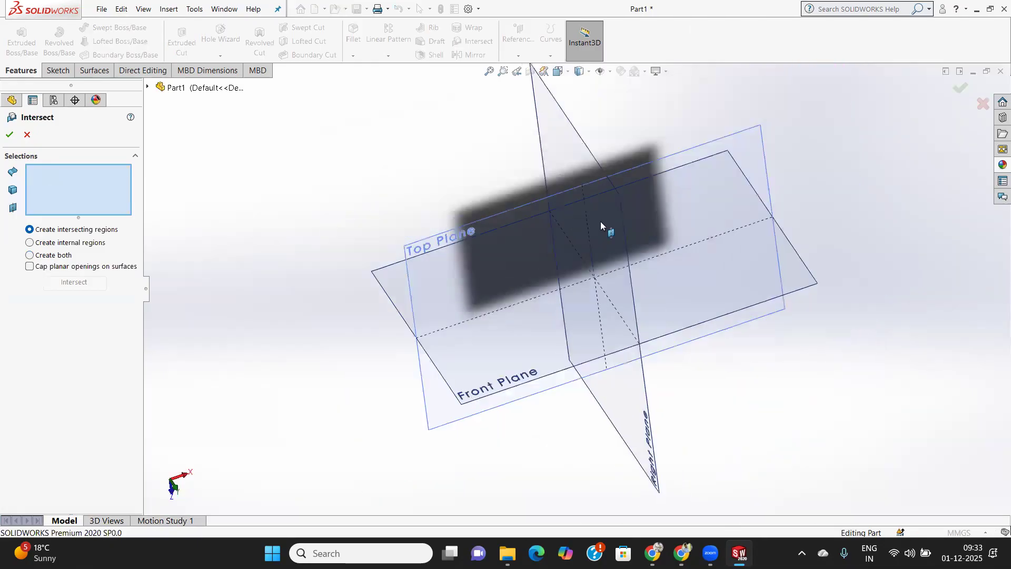
{"action": "mouse_move", "coordinate": [600, 221]}
{"action": "middle_mouse_down"}
{"action": "mouse_move", "coordinate": [709, 214]}
{"action": "mouse_move", "coordinate": [641, 226]}
{"action": "mouse_move", "coordinate": [600, 219]}
{"action": "middle_mouse_up"}
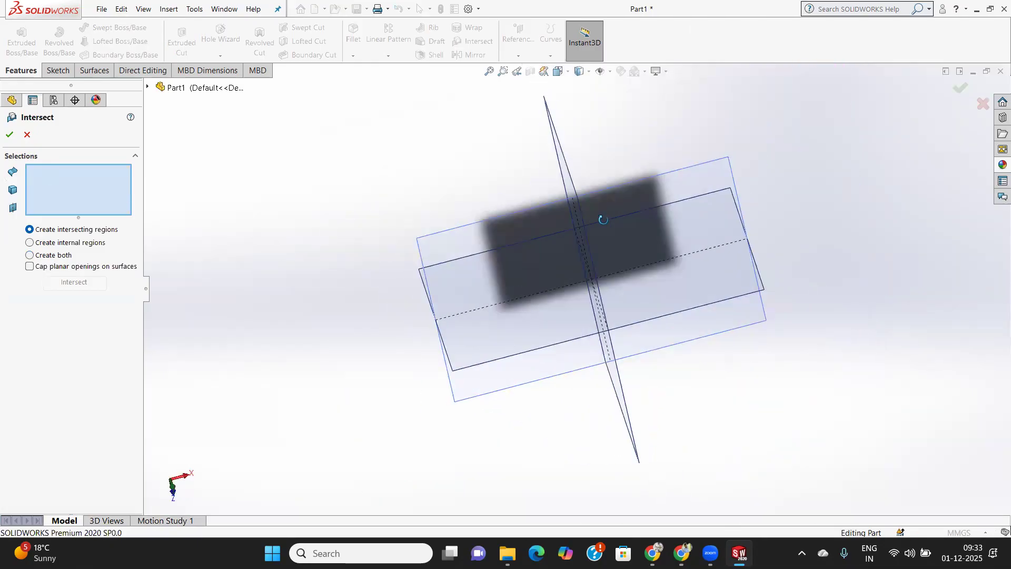
{"action": "left_click", "coordinate": [27, 135]}
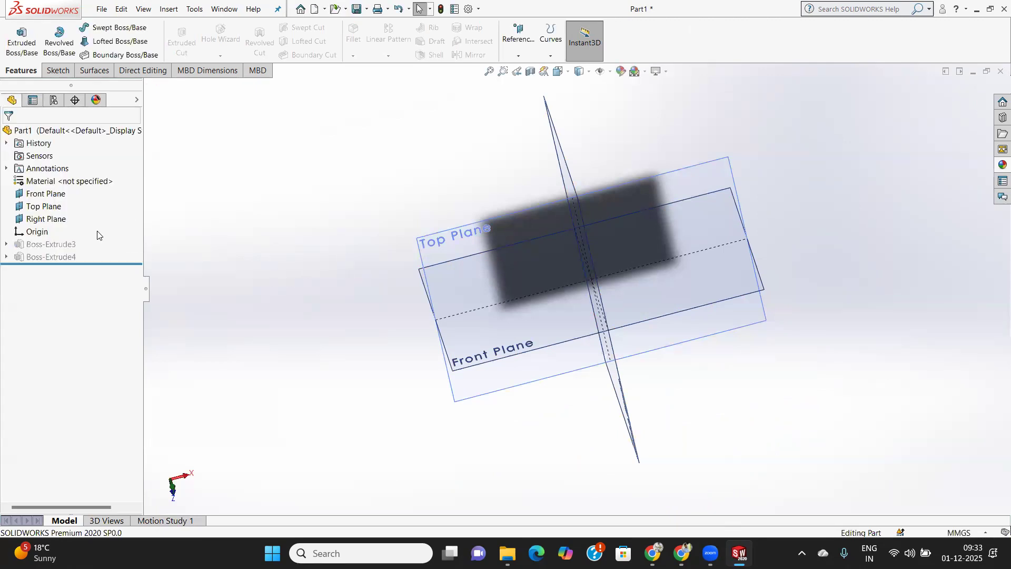
{"action": "left_click", "coordinate": [46, 234]}
{"action": "scroll", "coordinate": [645, 273], "scroll_direction": "down", "scroll_amount": 2}
{"action": "scroll", "coordinate": [645, 273], "scroll_direction": "up", "scroll_amount": 3}
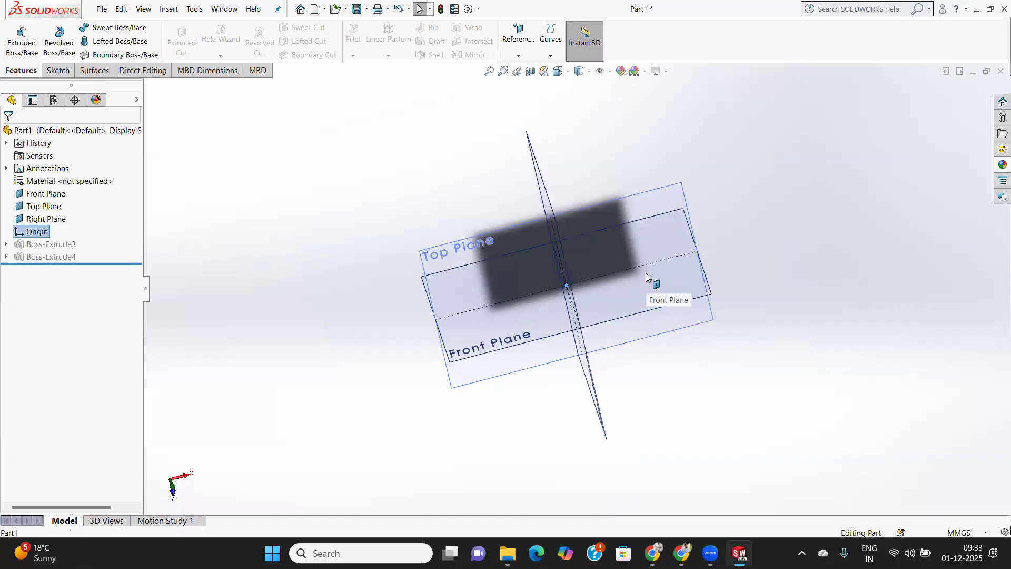
{"action": "middle_click_drag", "start_coordinate": [660, 279], "coordinate": [663, 248]}
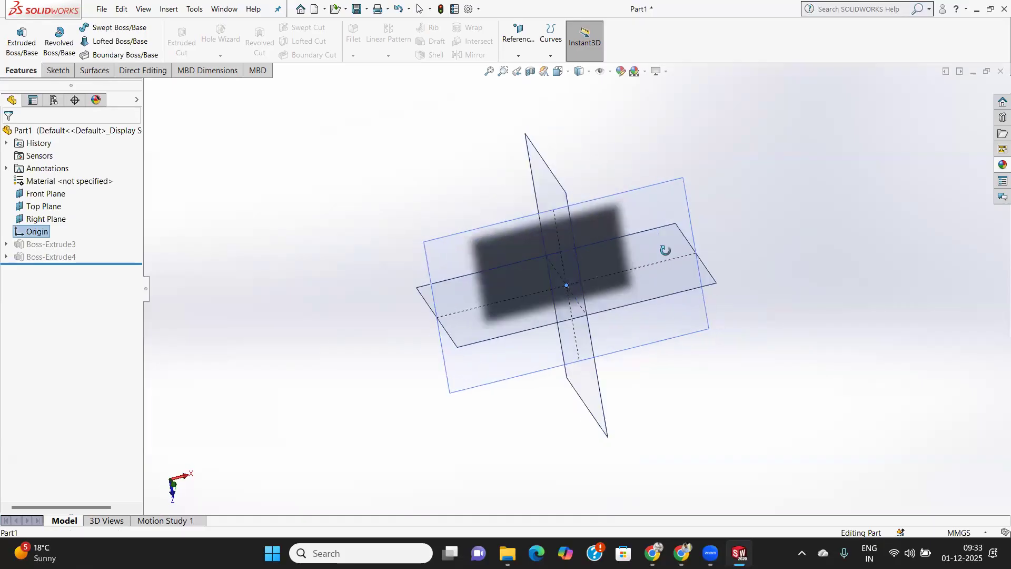
{"action": "left_click", "coordinate": [799, 267]}
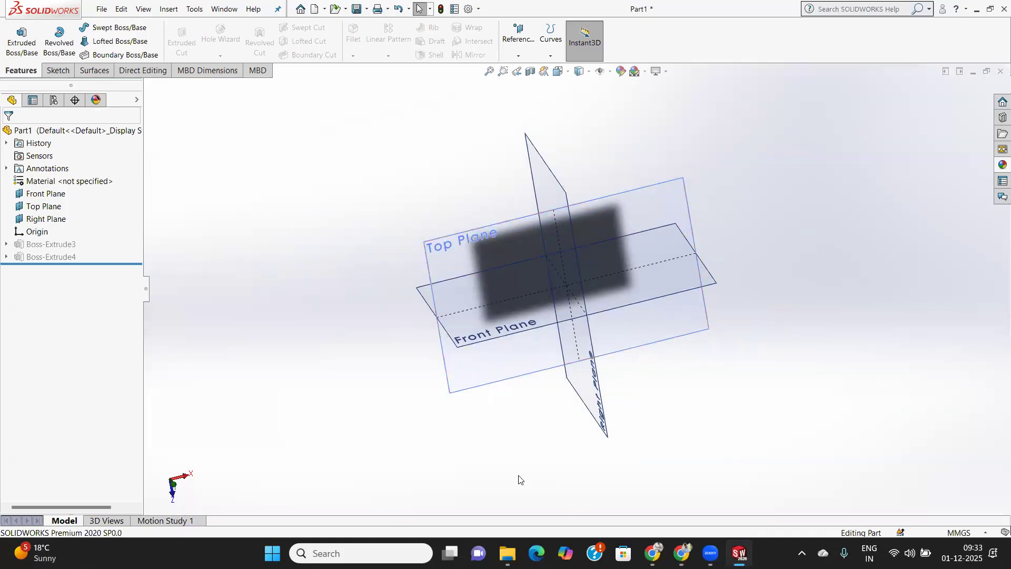
{"action": "scroll", "coordinate": [256, 186], "scroll_direction": "up", "scroll_amount": 5}
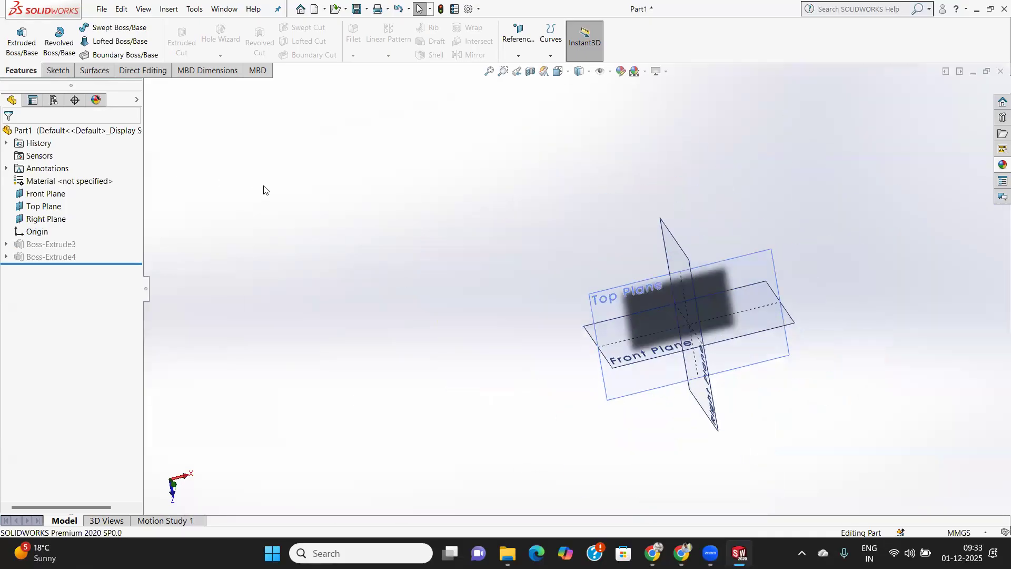
{"action": "scroll", "coordinate": [713, 279], "scroll_direction": "up", "scroll_amount": 3}
{"action": "scroll", "coordinate": [713, 279], "scroll_direction": "down", "scroll_amount": 5}
{"action": "scroll", "coordinate": [583, 326], "scroll_direction": "down", "scroll_amount": 2}
{"action": "scroll", "coordinate": [514, 320], "scroll_direction": "up", "scroll_amount": 2}
{"action": "middle_click_drag", "start_coordinate": [509, 316], "coordinate": [377, 306]}
{"action": "right_click", "coordinate": [313, 271]}
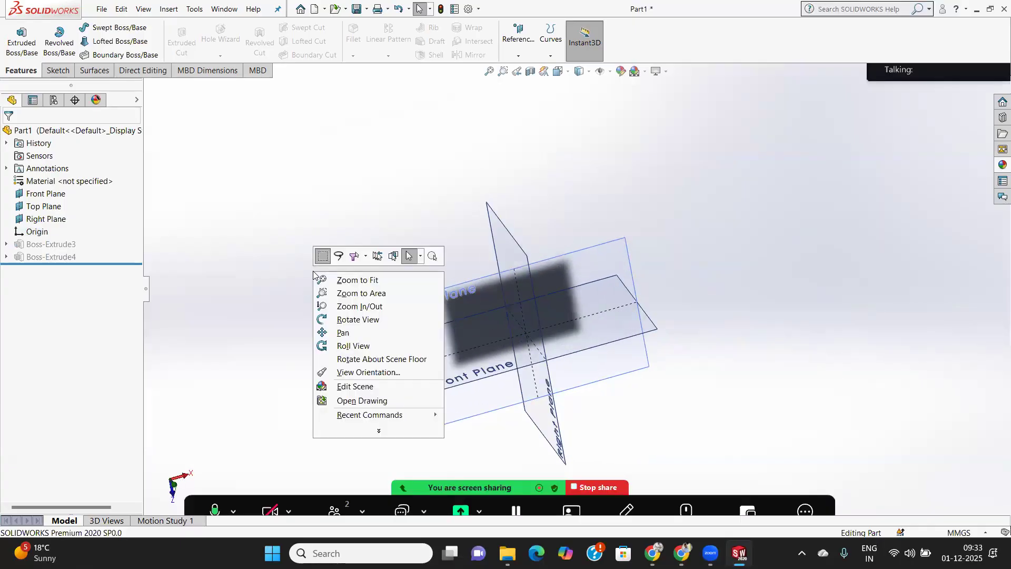
{"action": "left_click", "coordinate": [263, 285]}
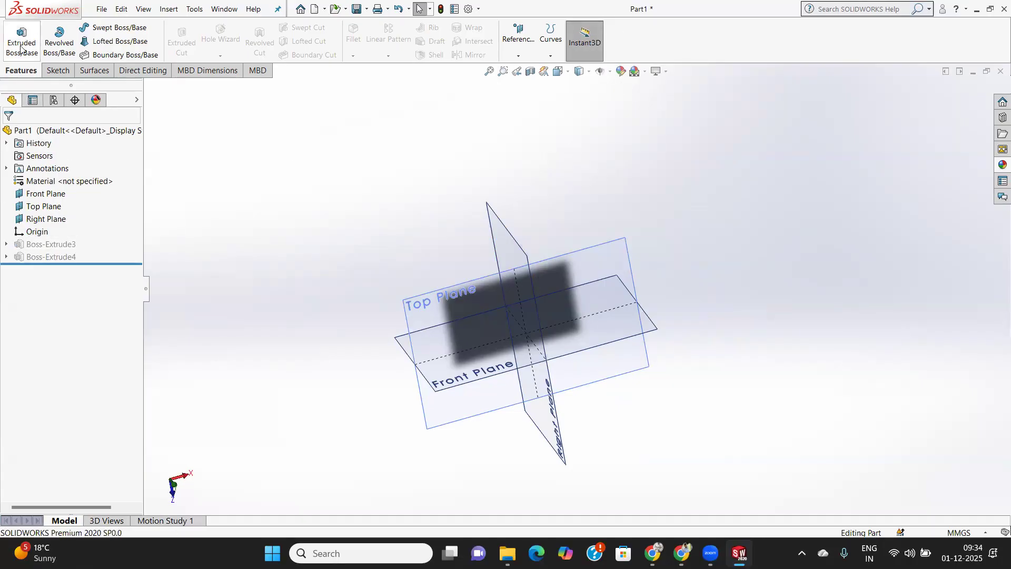
Delete the suppressed cylinder feature Boss-Extrude4 without deleting its absorbed sketch.
{"action": "left_click", "coordinate": [53, 246]}
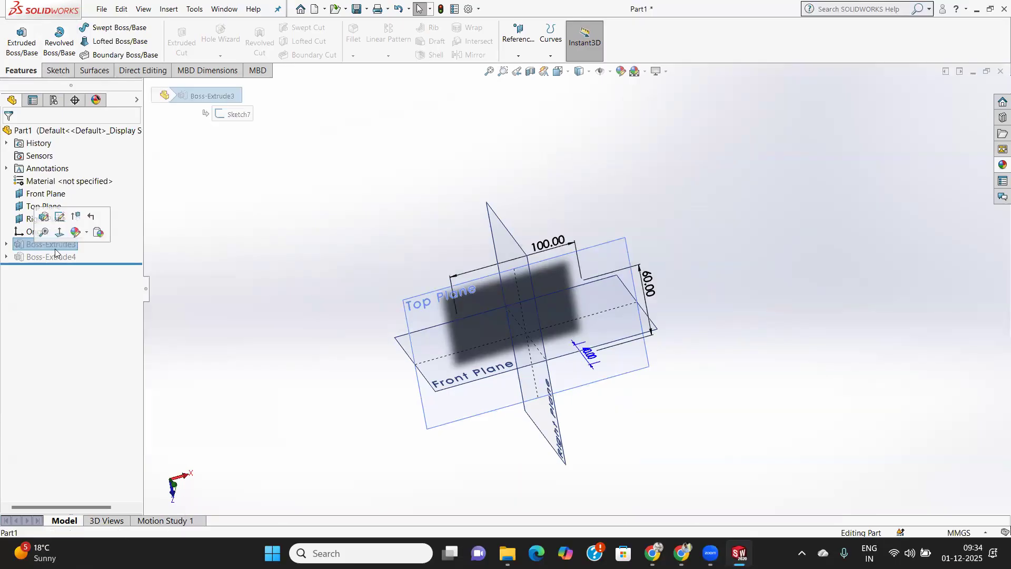
{"action": "left_click", "coordinate": [33, 255]}
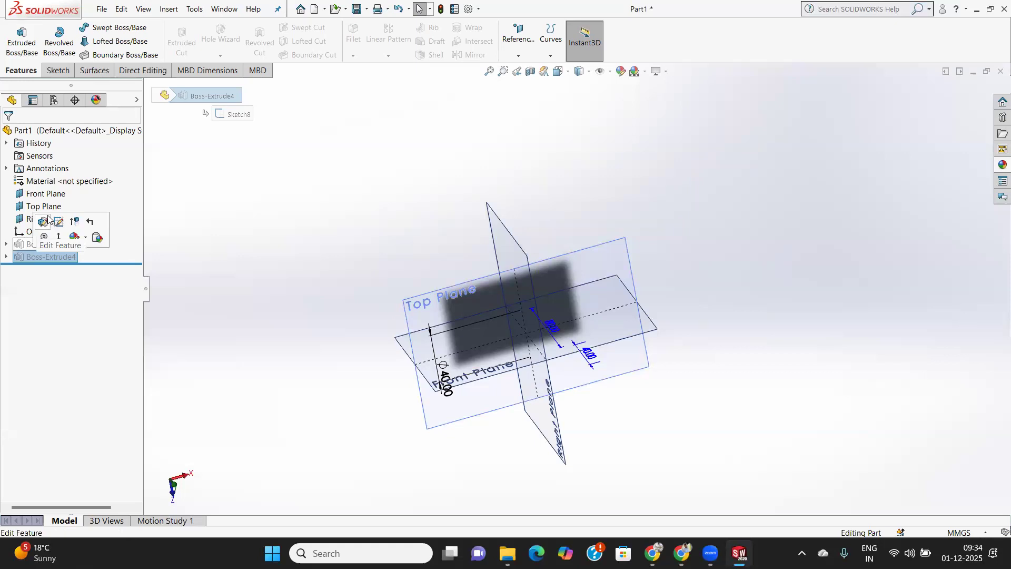
{"action": "right_click", "coordinate": [34, 266]}
{"action": "left_click", "coordinate": [16, 275]}
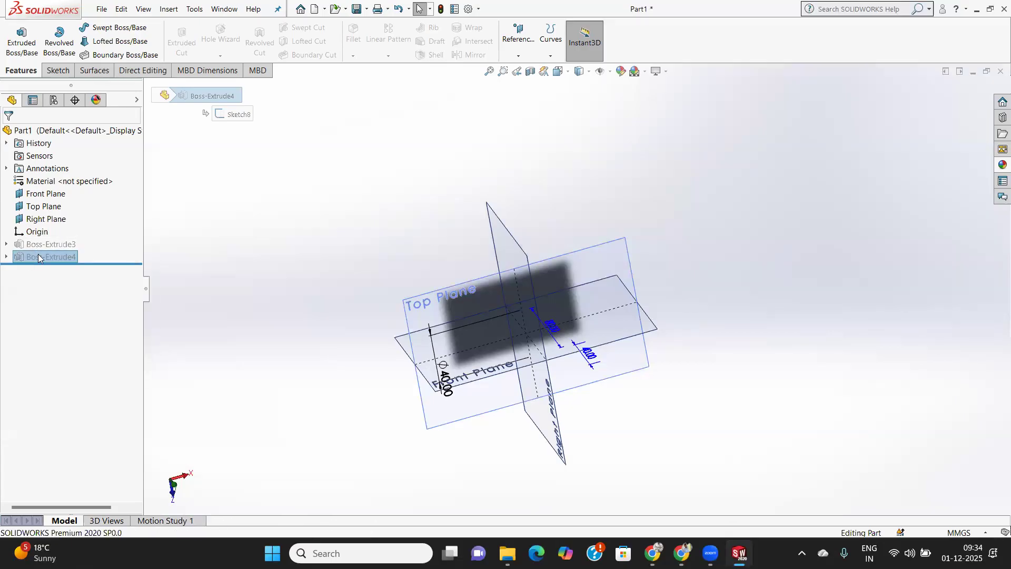
{"action": "right_click", "coordinate": [38, 255]}
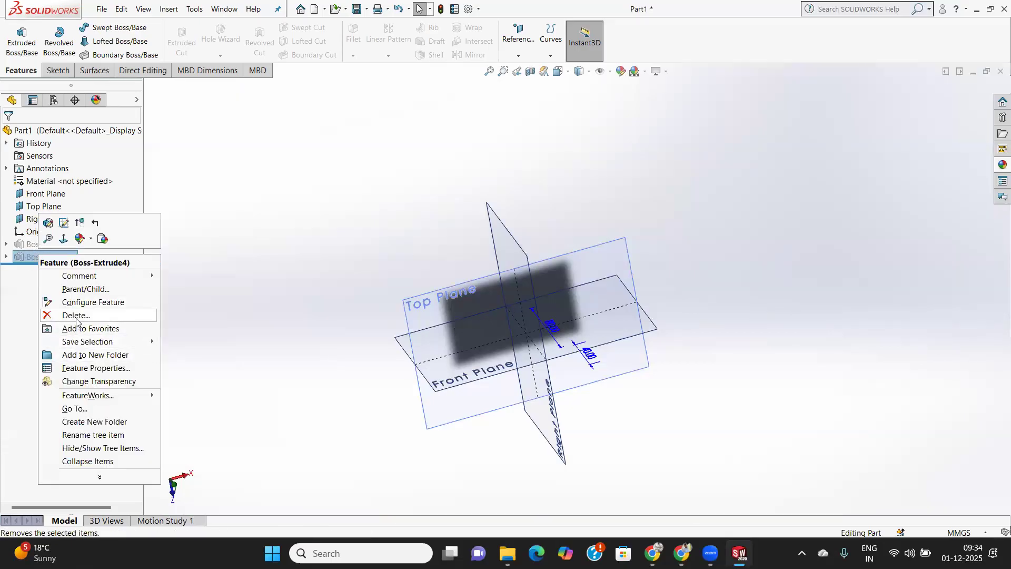
{"action": "left_click", "coordinate": [75, 316]}
{"action": "left_click", "coordinate": [582, 207]}
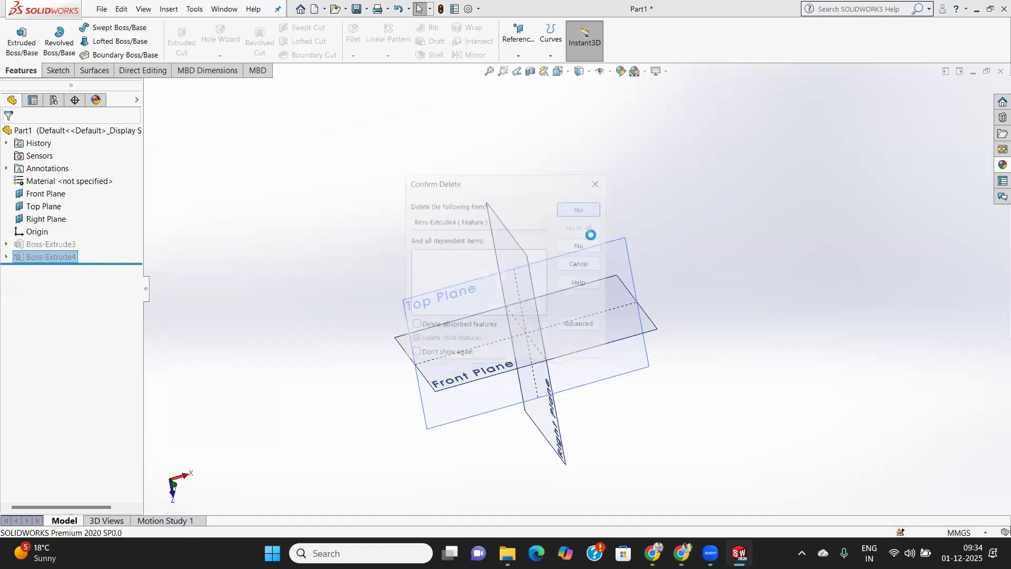
Delete the suppressed block feature Boss-Extrude3 without deleting its absorbed sketch.
{"action": "right_click", "coordinate": [43, 245]}
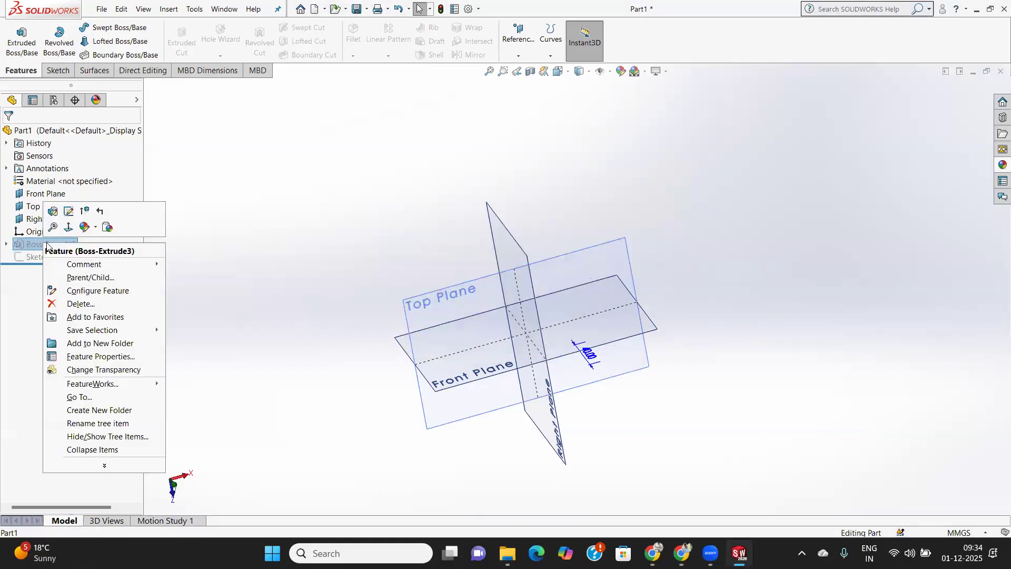
{"action": "left_click", "coordinate": [81, 305]}
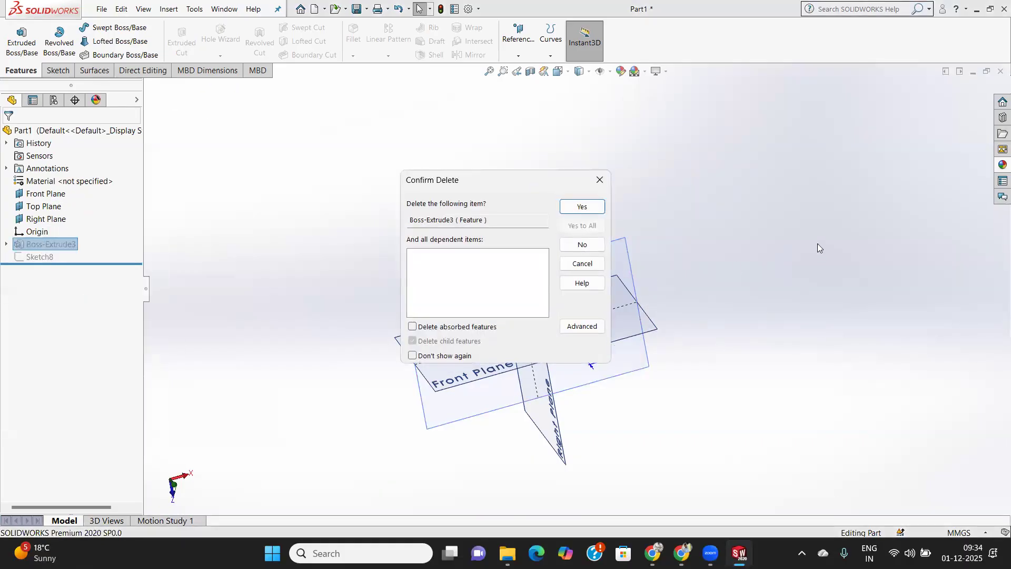
{"action": "left_click", "coordinate": [582, 206]}
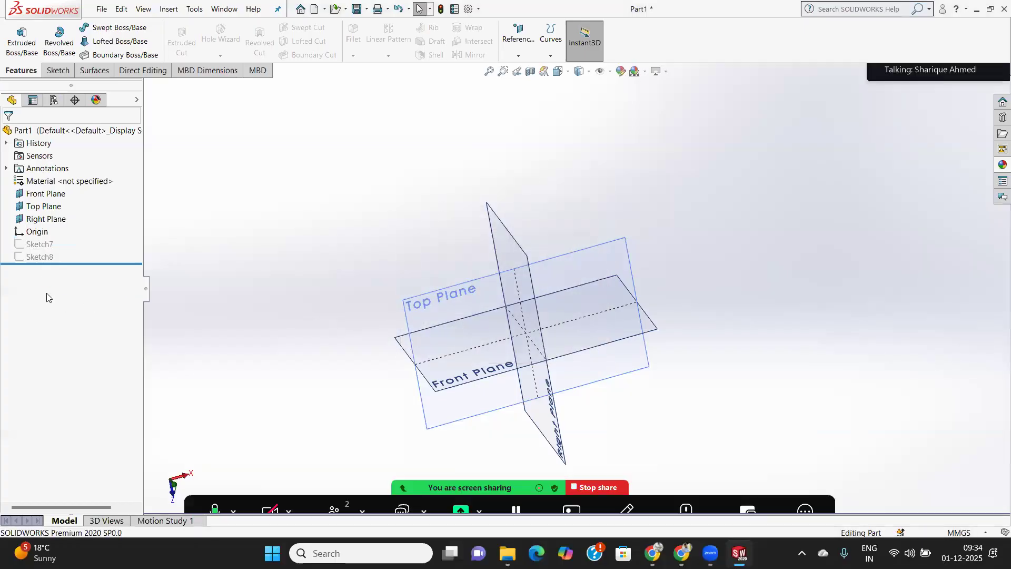
Try to open the suppressed circle sketch, Sketch8, for editing.
{"action": "left_click", "coordinate": [43, 257]}
{"action": "right_click", "coordinate": [43, 257]}
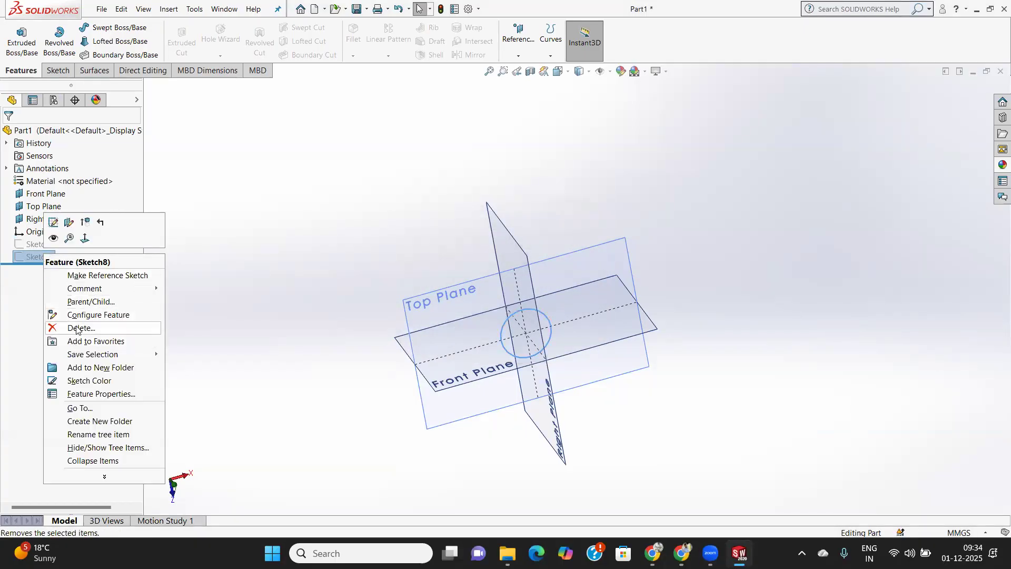
{"action": "left_click", "coordinate": [53, 222]}
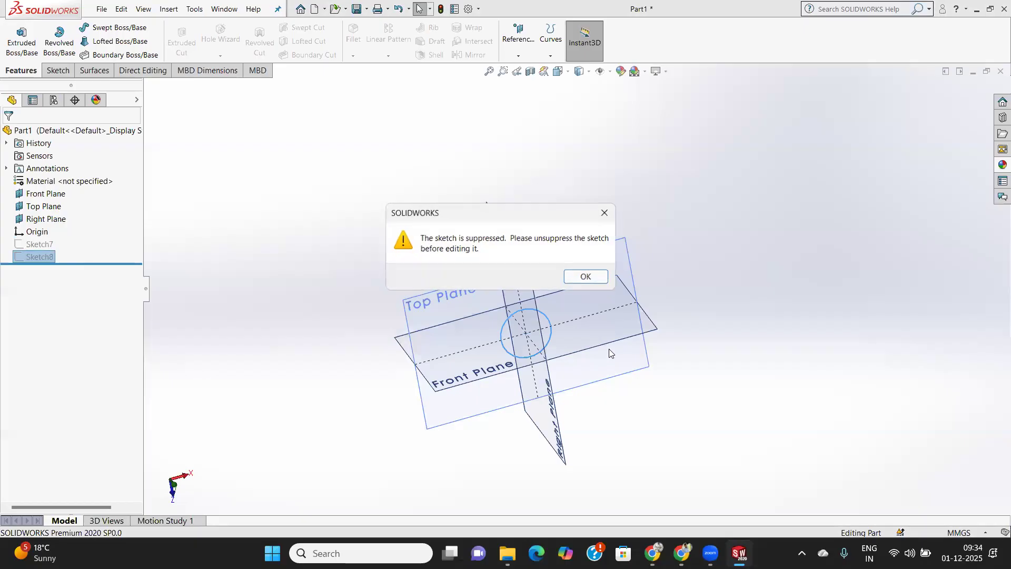
{"action": "left_click", "coordinate": [584, 278]}
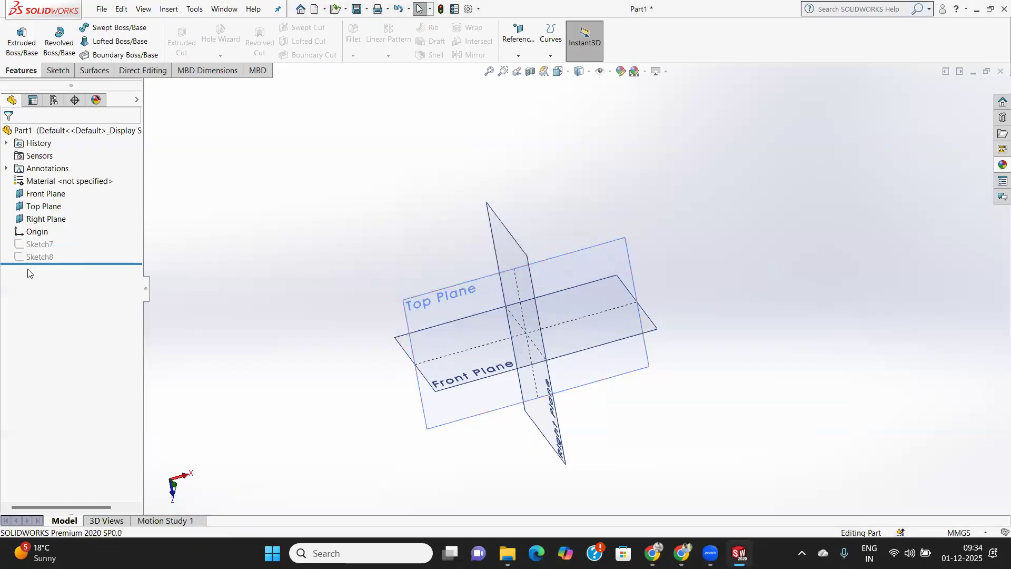
Delete the leftover rectangle sketch, Sketch7, and the leftover circle sketch, Sketch8, from the part.
{"action": "left_click", "coordinate": [40, 246]}
{"action": "right_click", "coordinate": [40, 246]}
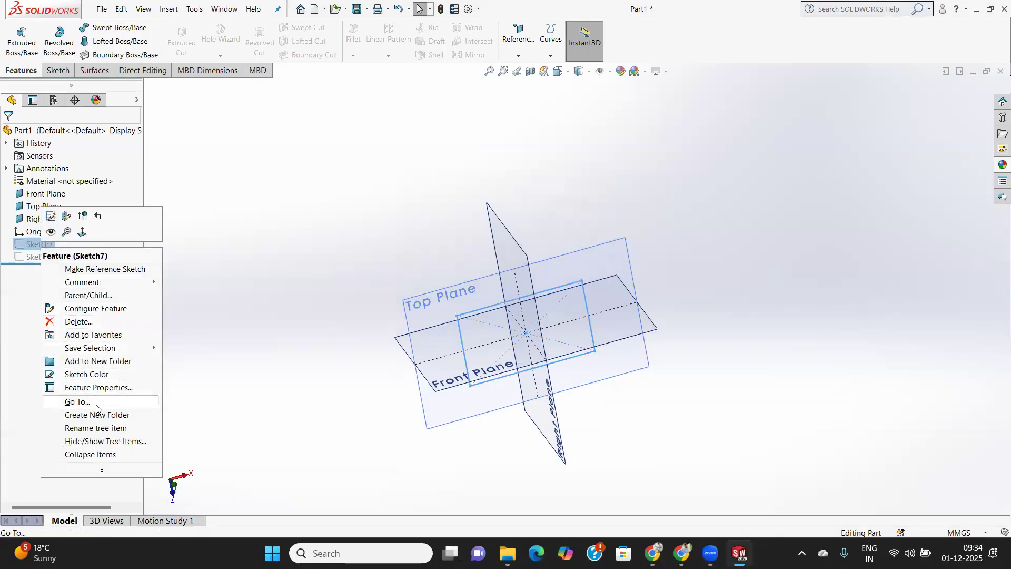
{"action": "left_click", "coordinate": [79, 322]}
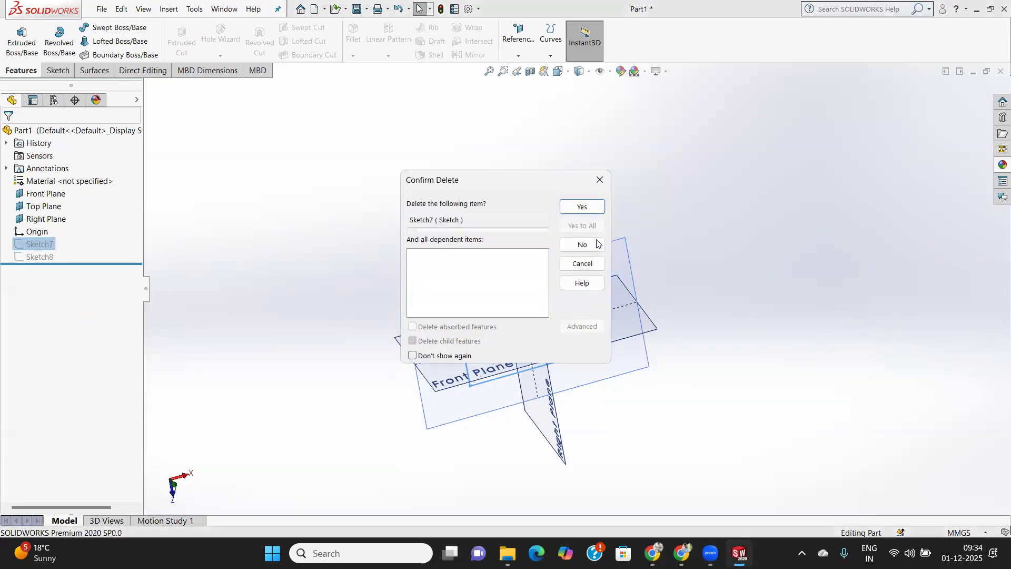
{"action": "left_click", "coordinate": [581, 207]}
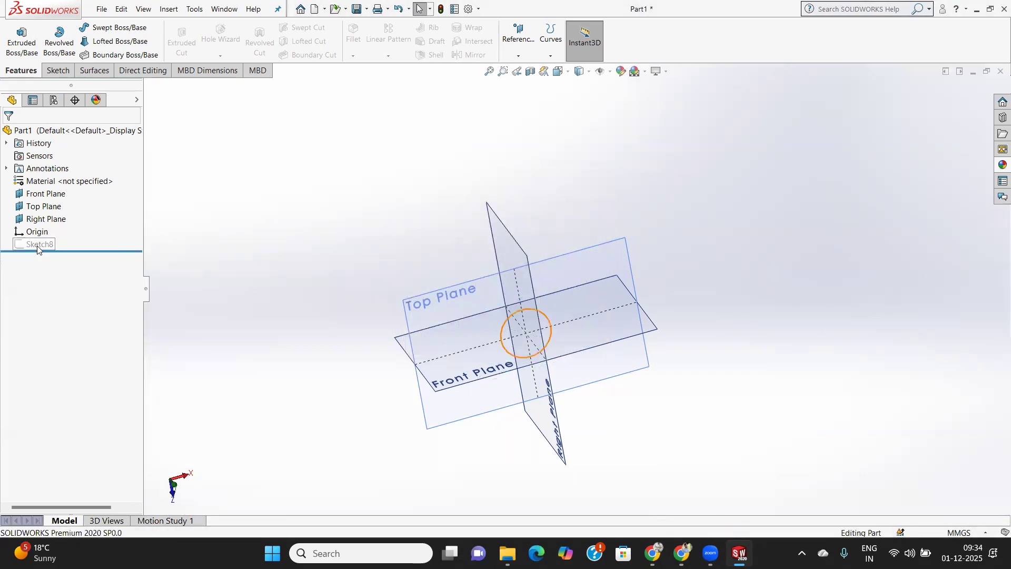
{"action": "right_click", "coordinate": [38, 246]}
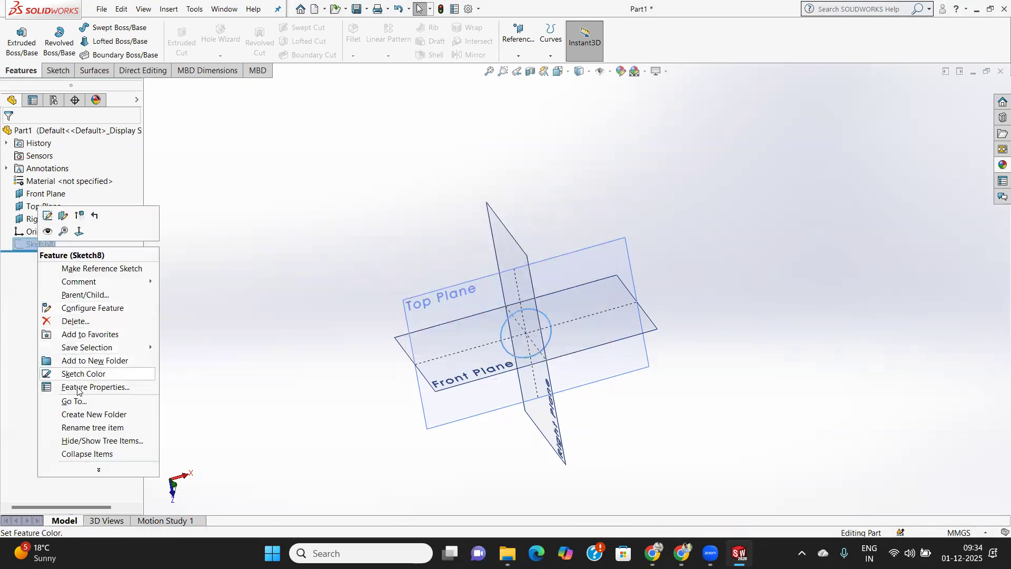
{"action": "left_click", "coordinate": [77, 321]}
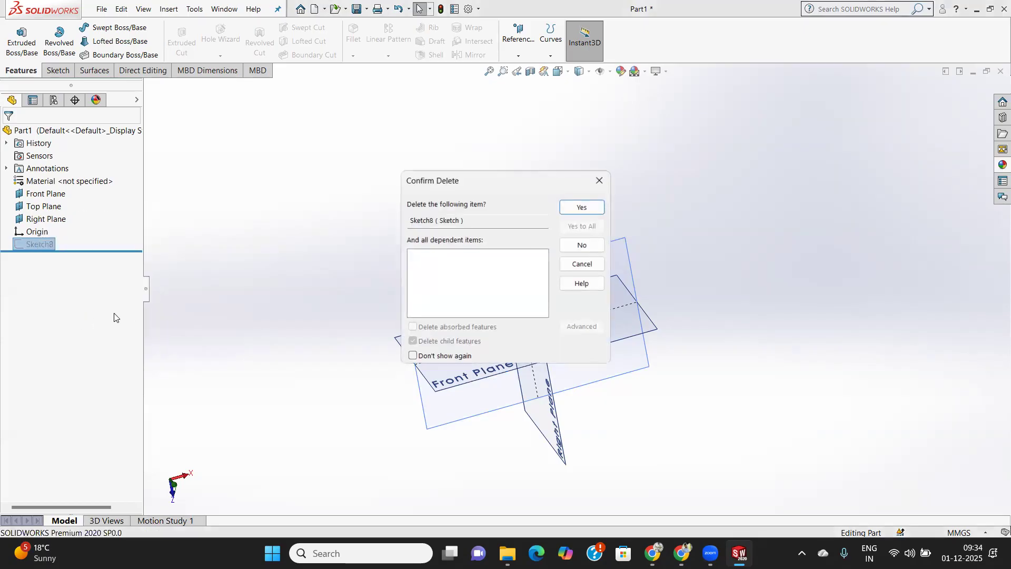
{"action": "left_click", "coordinate": [591, 207]}
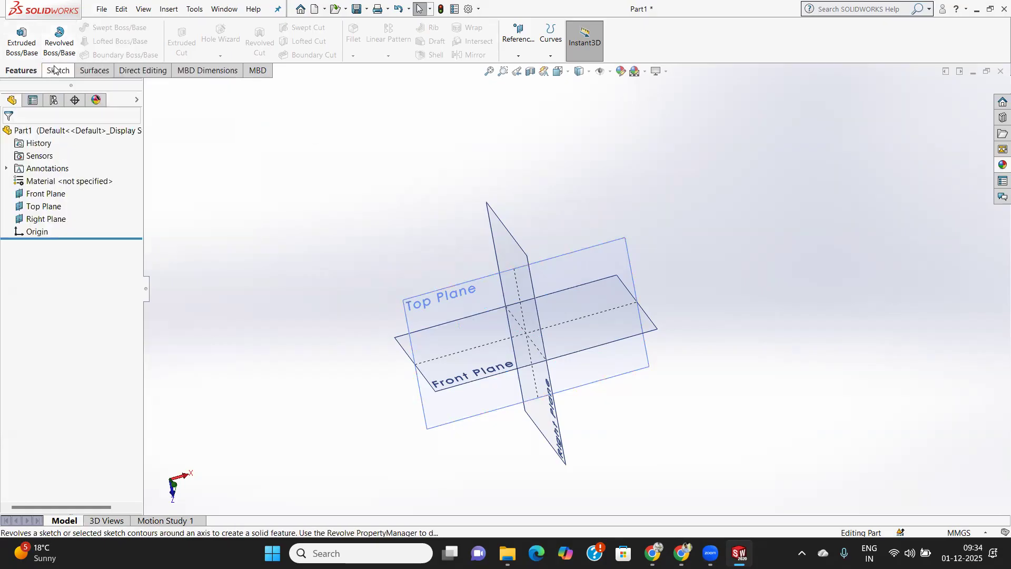
Sketch a circle about 96 mm in diameter on the Front Plane, centred on the origin.
{"action": "left_click", "coordinate": [42, 194]}
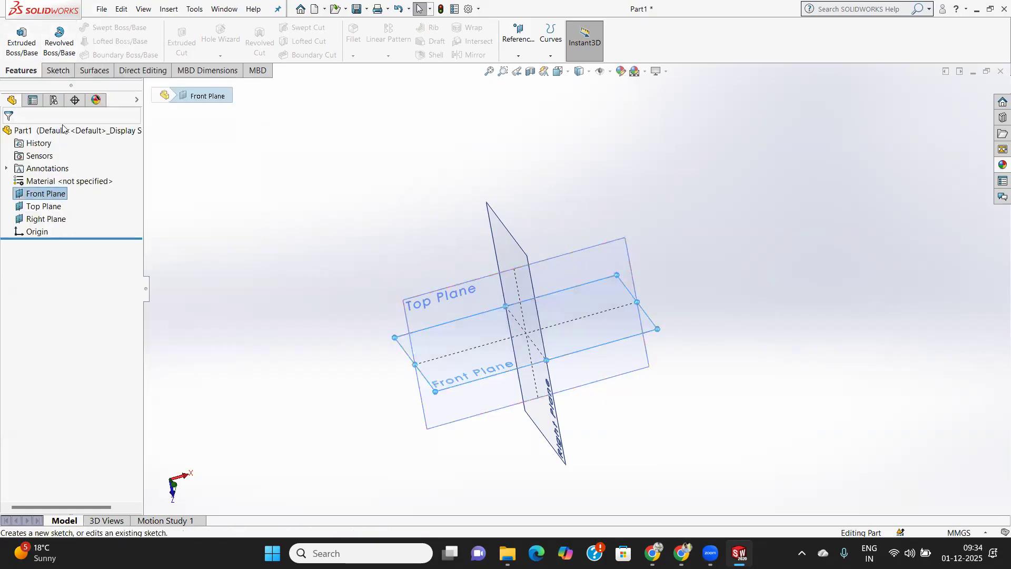
{"action": "left_click", "coordinate": [55, 69]}
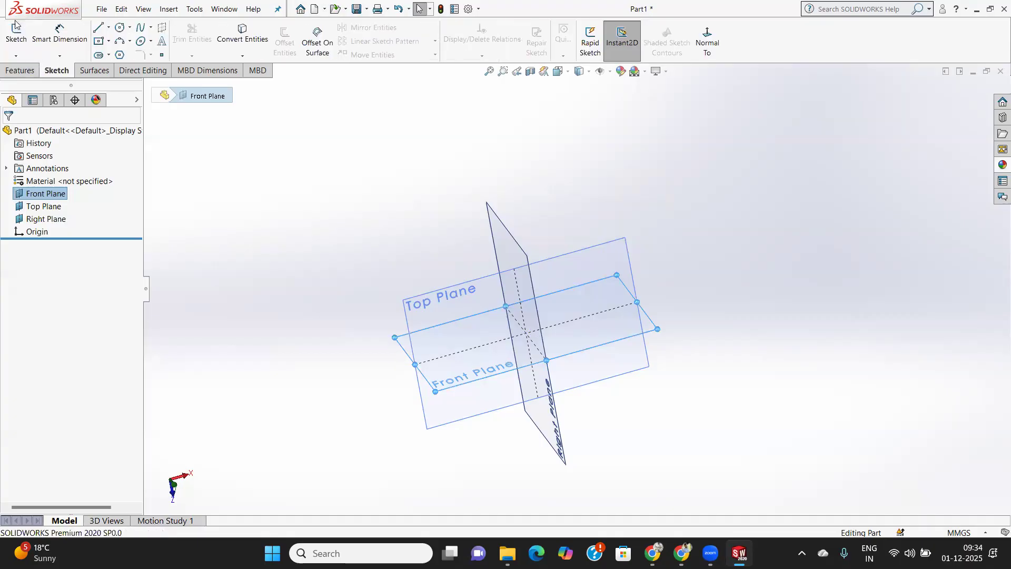
{"action": "left_click", "coordinate": [17, 34]}
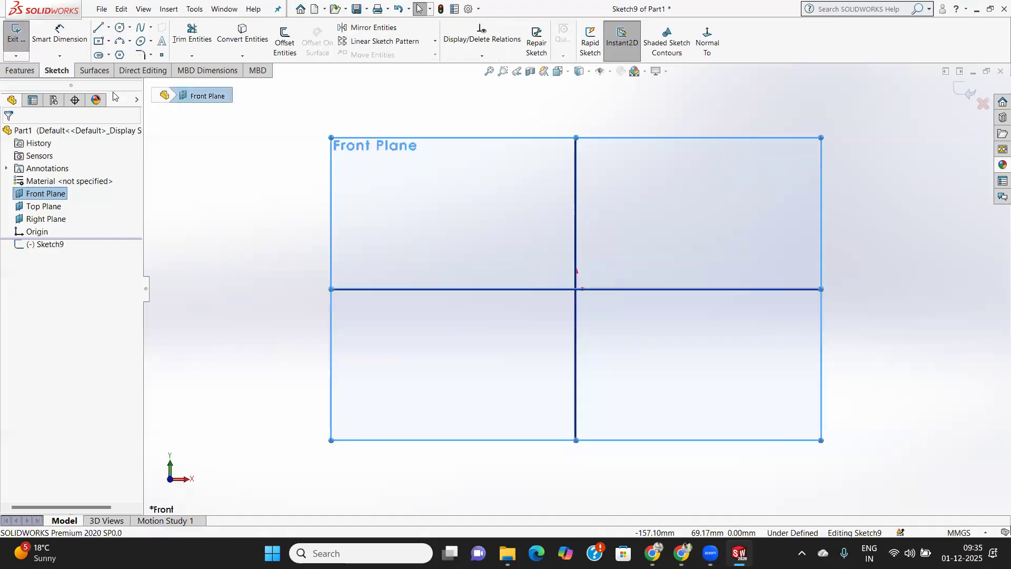
{"action": "left_click", "coordinate": [120, 28]}
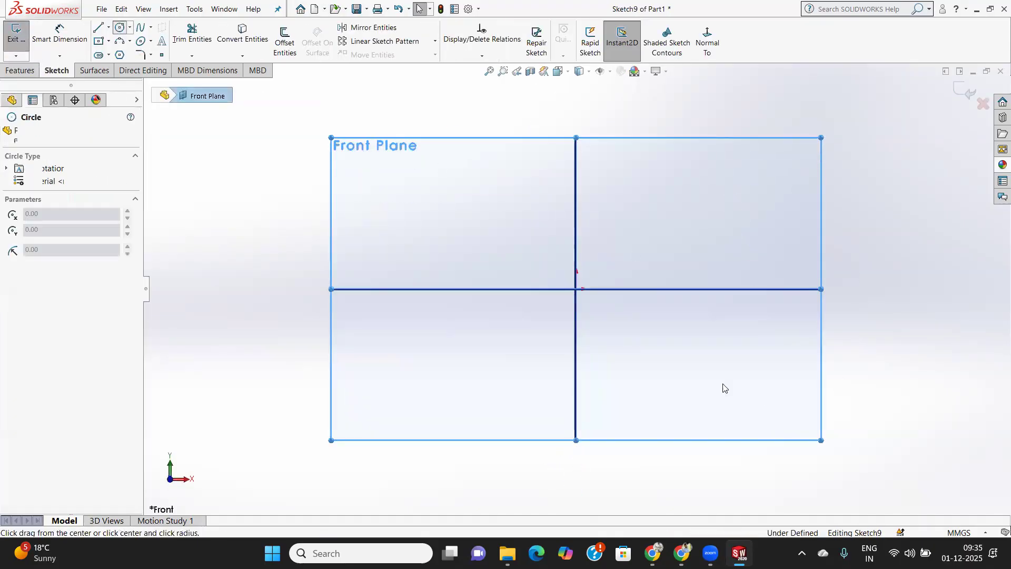
{"action": "left_click", "coordinate": [576, 289]}
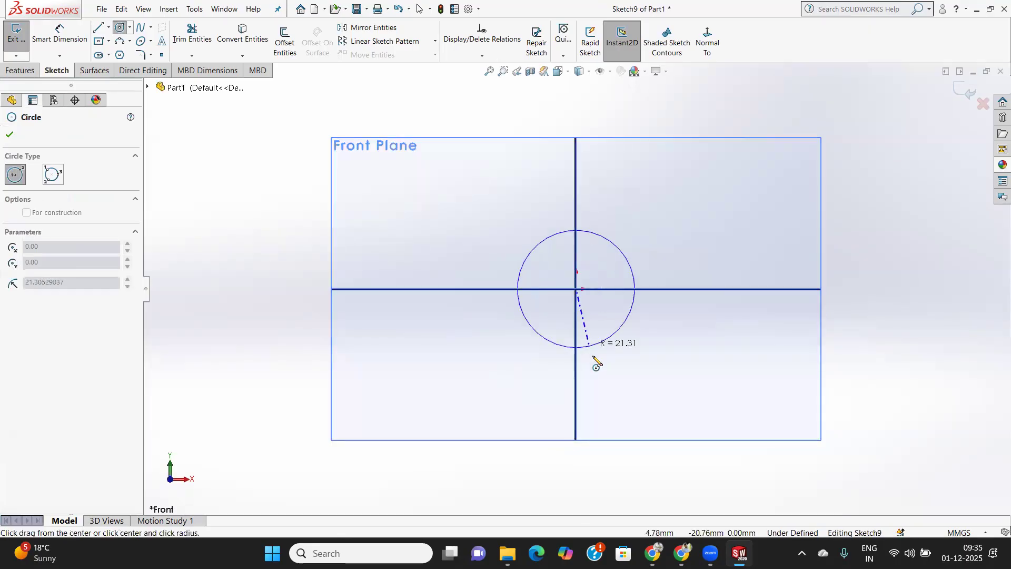
{"action": "left_click", "coordinate": [623, 412]}
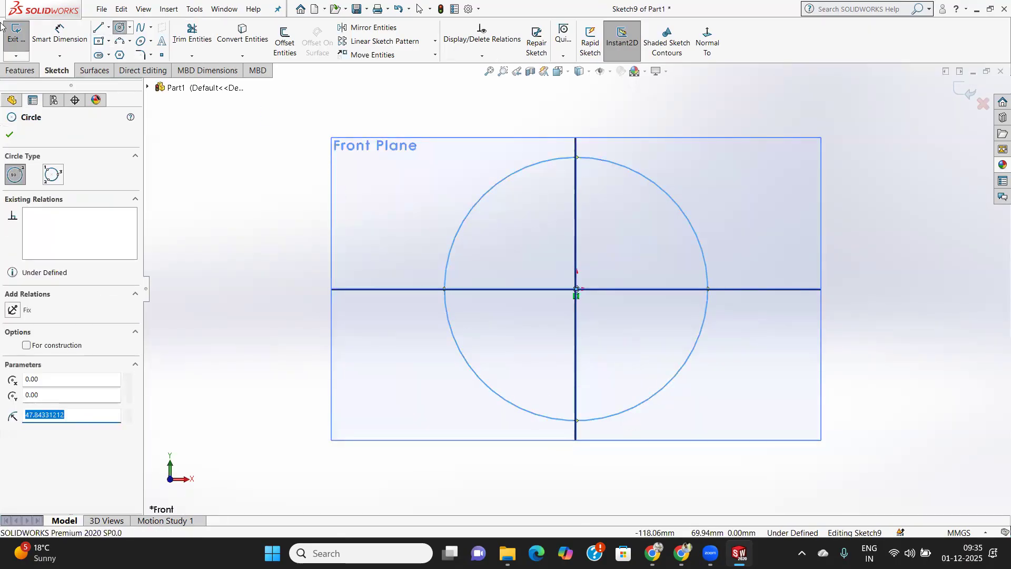
Dimension the circle's diameter to 100 mm and exit the sketch.
{"action": "left_click", "coordinate": [60, 34]}
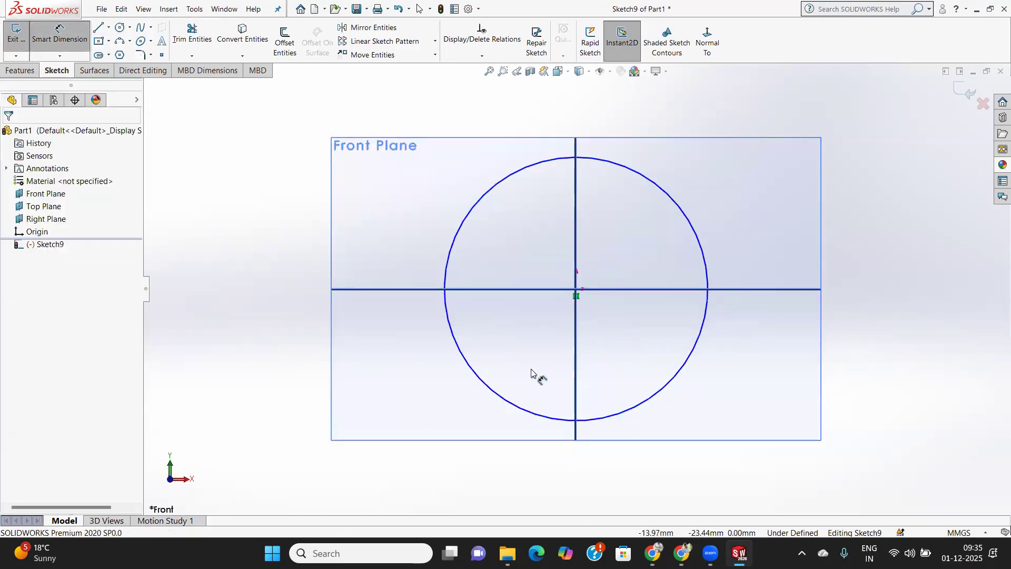
{"action": "left_click", "coordinate": [491, 382]}
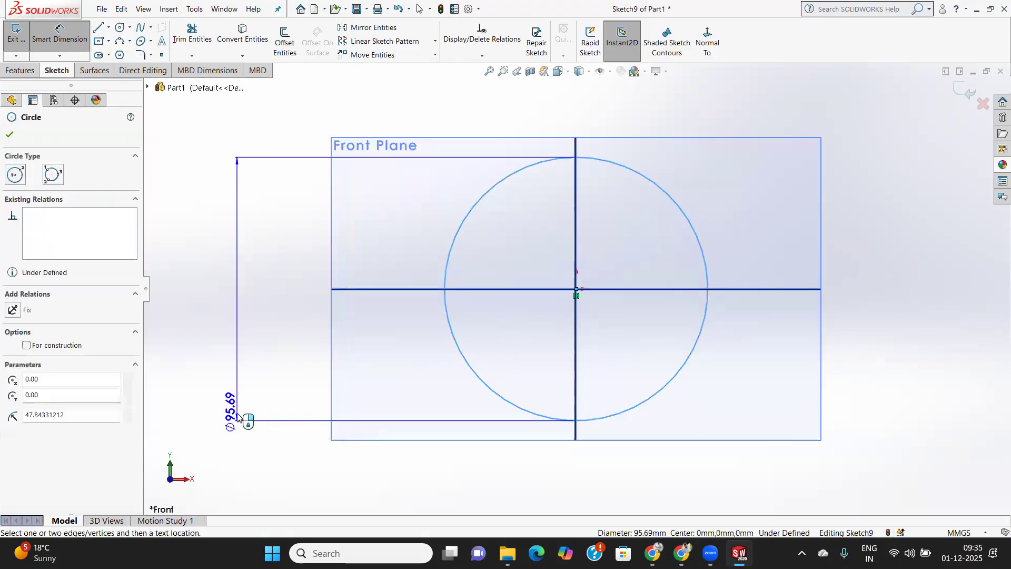
{"action": "left_click", "coordinate": [228, 409]}
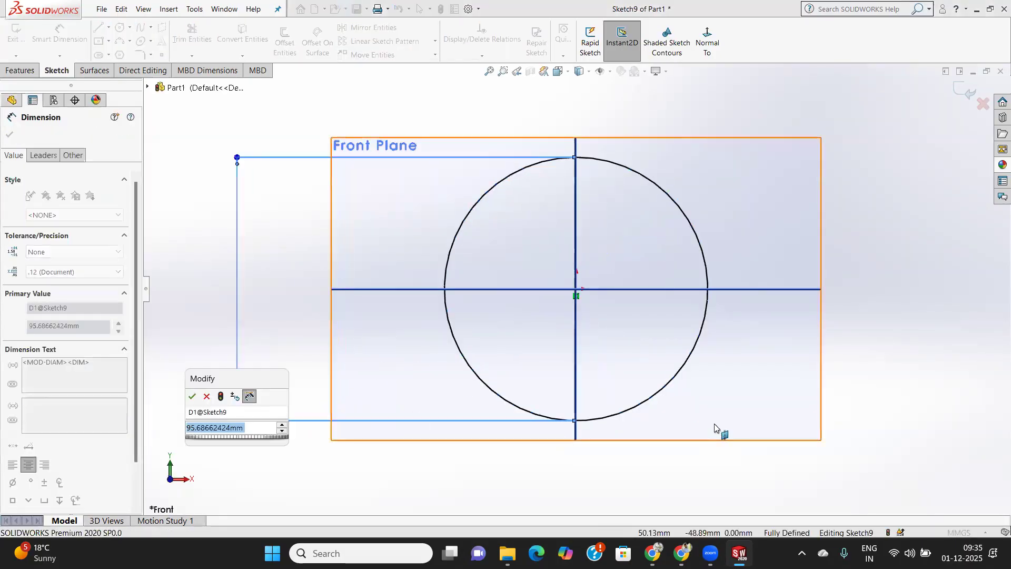
{"action": "type", "text": "100"}
{"action": "key", "text": "Return"}
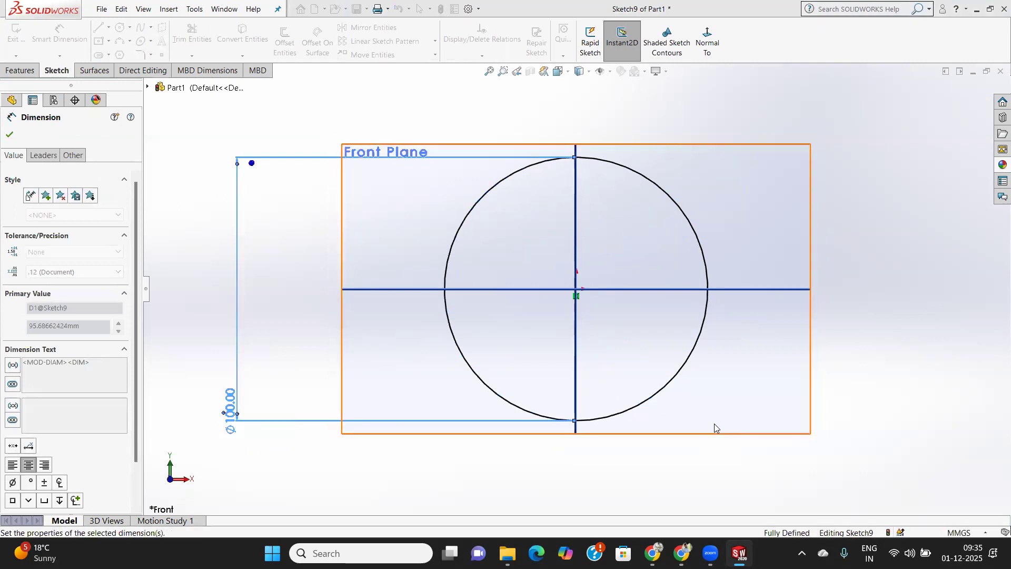
{"action": "left_click", "coordinate": [9, 133]}
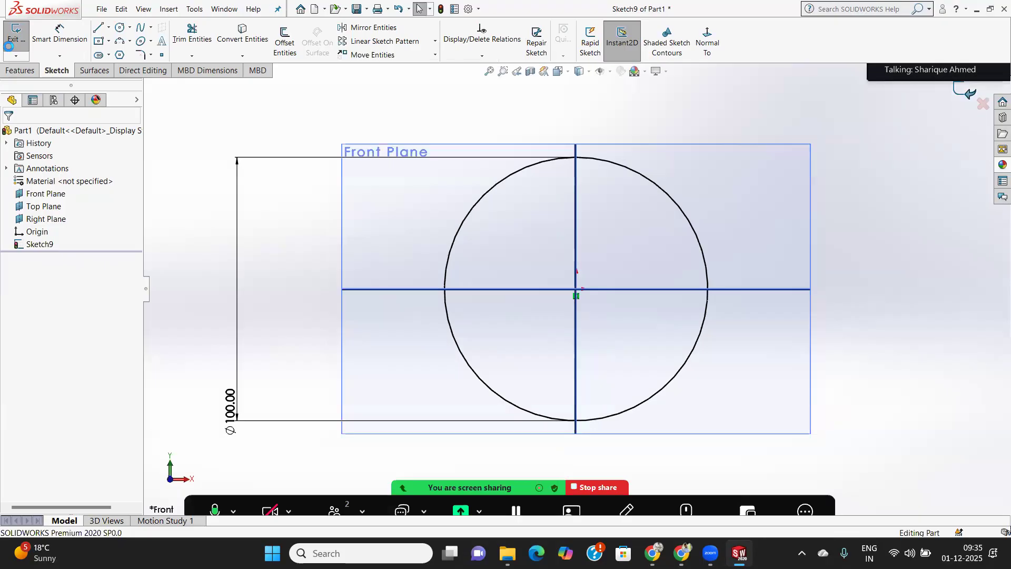
{"action": "left_click", "coordinate": [17, 37]}
{"action": "left_click", "coordinate": [16, 40]}
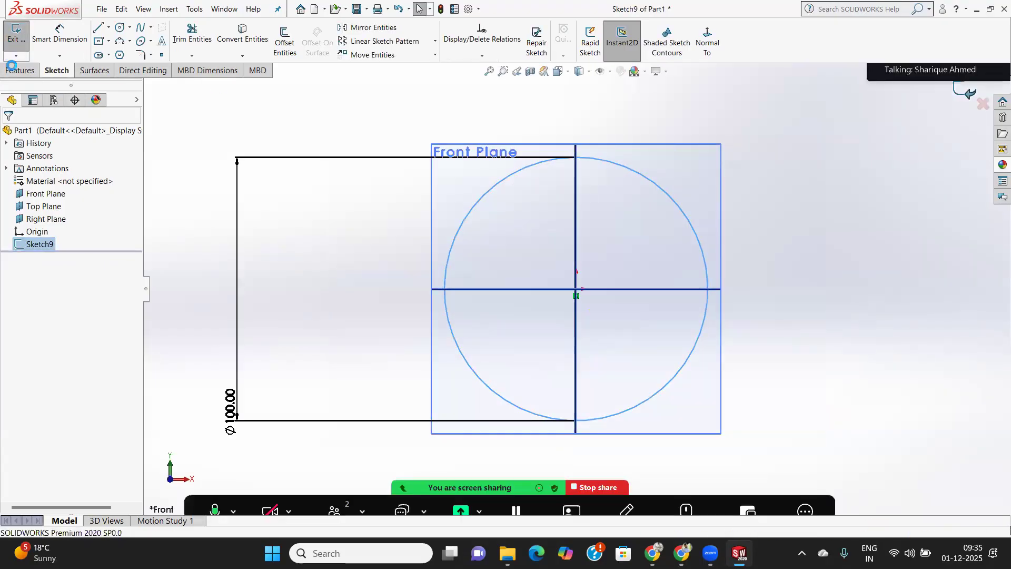
{"action": "left_click", "coordinate": [961, 90]}
Extrude the 100 mm circle as a solid cylinder with the Mid Plane end condition and a depth of 120 mm.
{"action": "left_click", "coordinate": [19, 70]}
{"action": "left_click", "coordinate": [21, 42]}
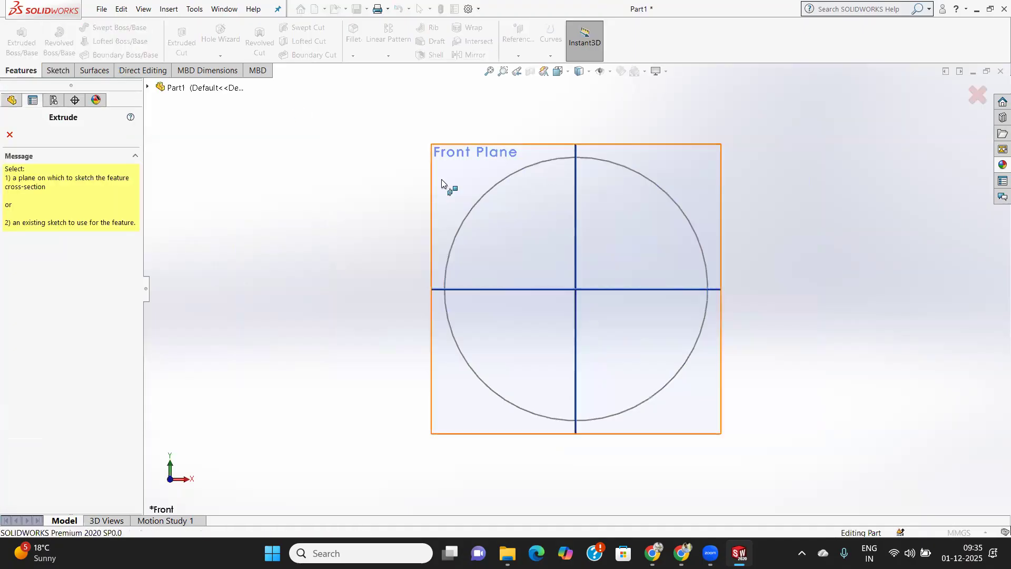
{"action": "left_click", "coordinate": [681, 208]}
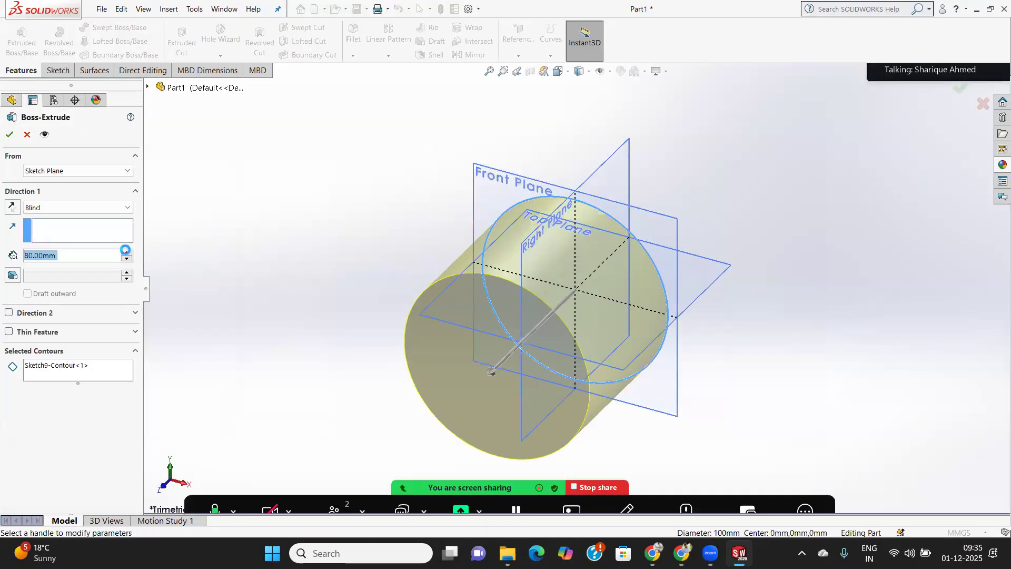
{"action": "left_click", "coordinate": [78, 209]}
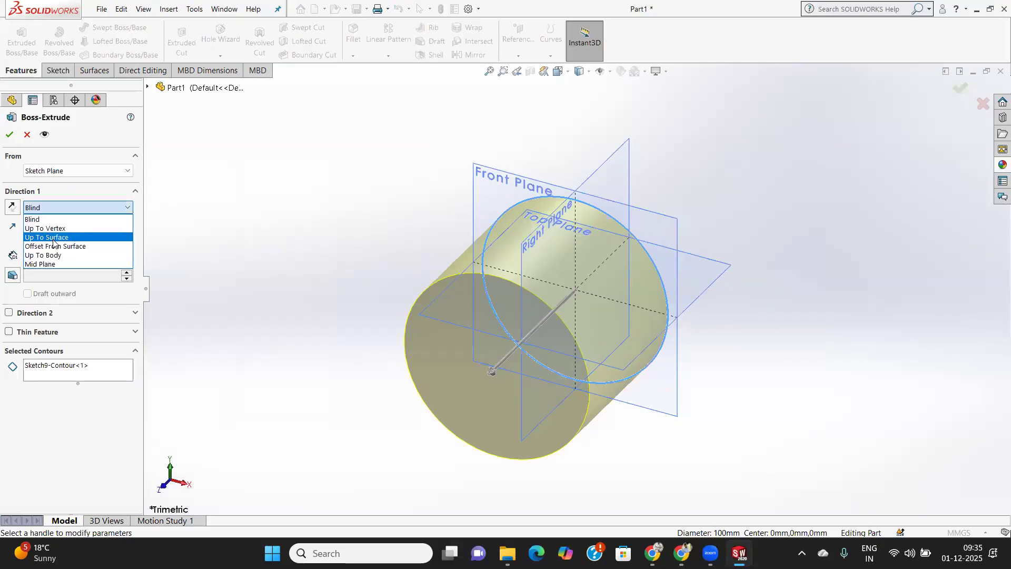
{"action": "left_click", "coordinate": [53, 262]}
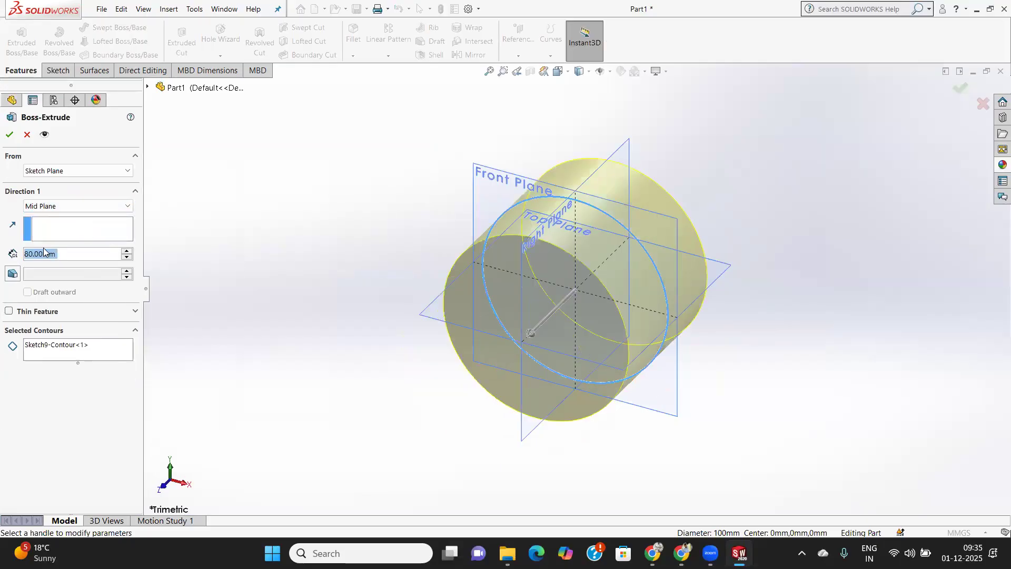
{"action": "type", "text": "120"}
{"action": "key", "text": "Return"}
{"action": "left_click", "coordinate": [10, 135]}
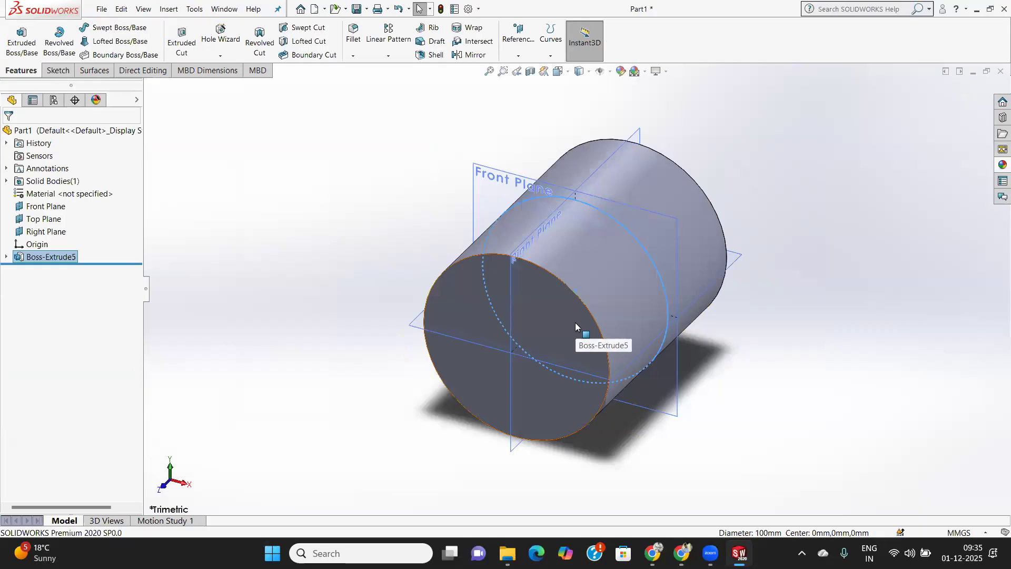
Sketch a centre rectangle about 123 mm wide and 52 mm high on the Front Plane, centred on the origin.
{"action": "left_click", "coordinate": [680, 235]}
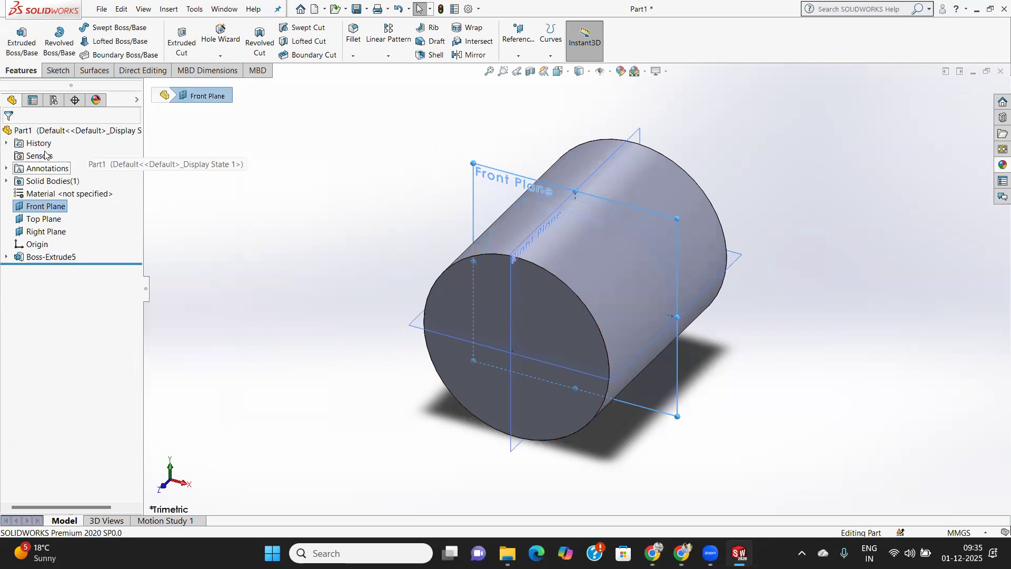
{"action": "left_click", "coordinate": [58, 70]}
{"action": "left_click", "coordinate": [17, 37]}
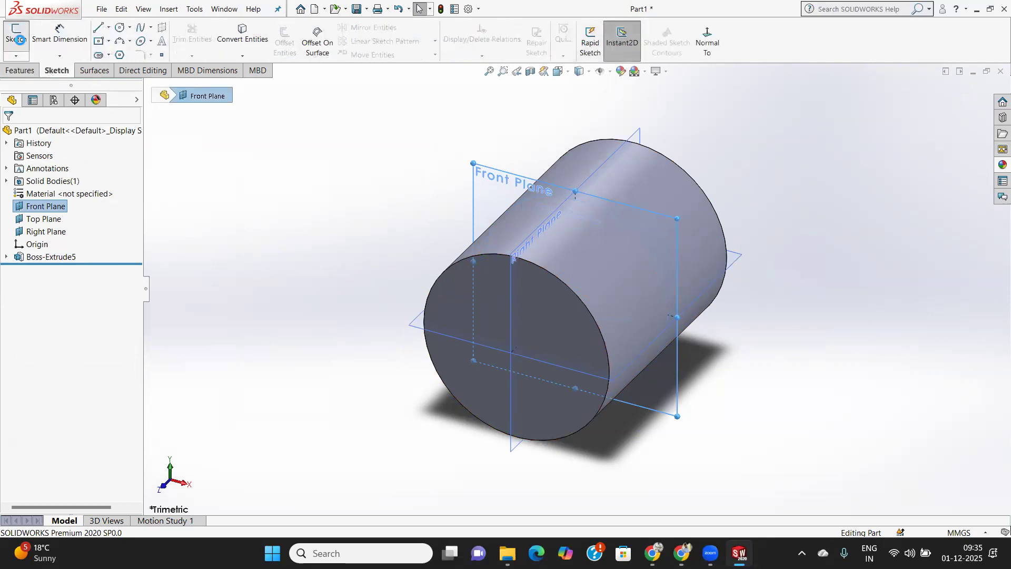
{"action": "left_click", "coordinate": [708, 42]}
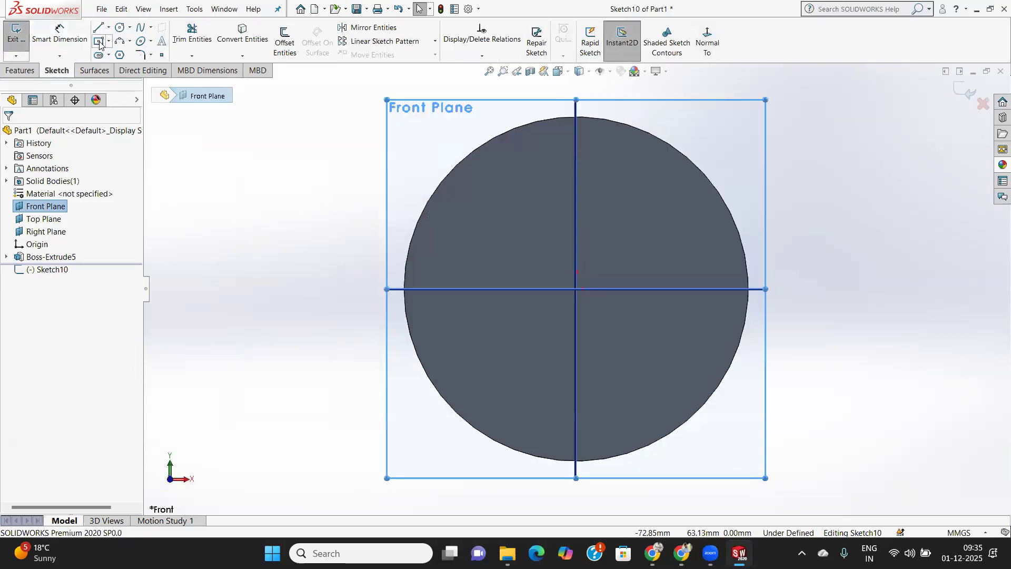
{"action": "left_click", "coordinate": [577, 290]}
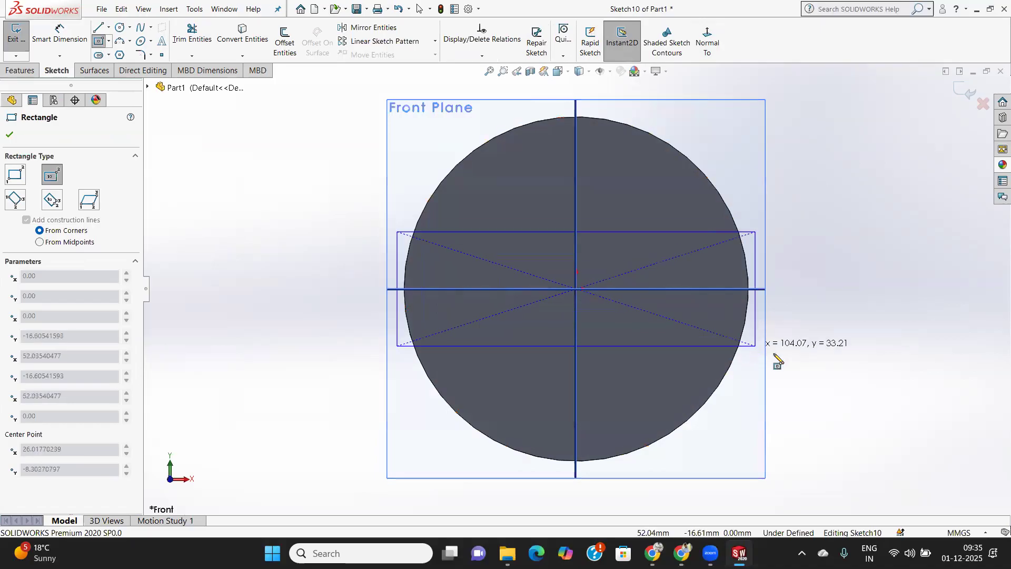
{"action": "left_click", "coordinate": [789, 379]}
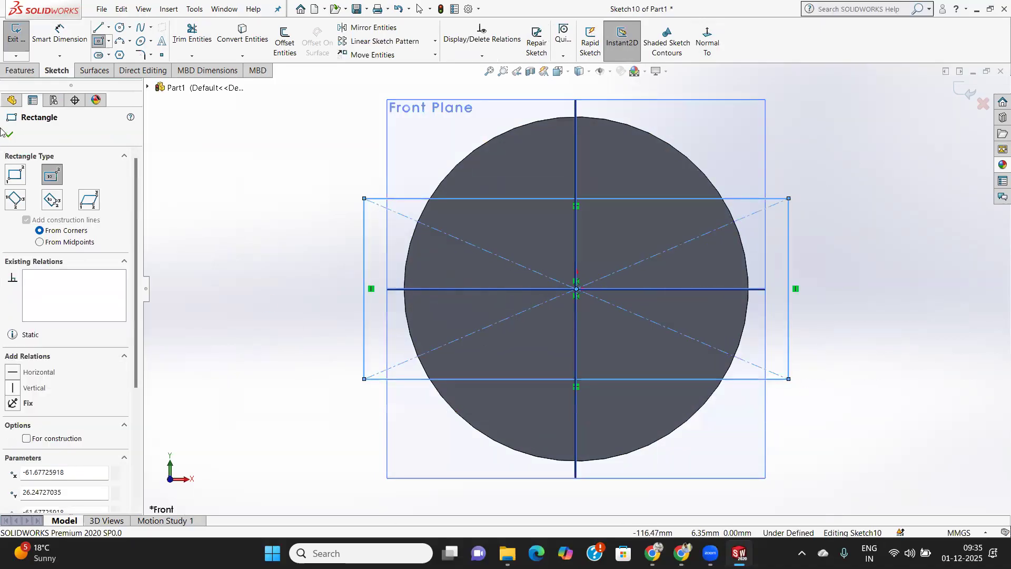
Dimension the rectangle to 140 mm wide and 60 mm high, and exit the sketch.
{"action": "left_click", "coordinate": [60, 35]}
{"action": "left_click", "coordinate": [737, 198]}
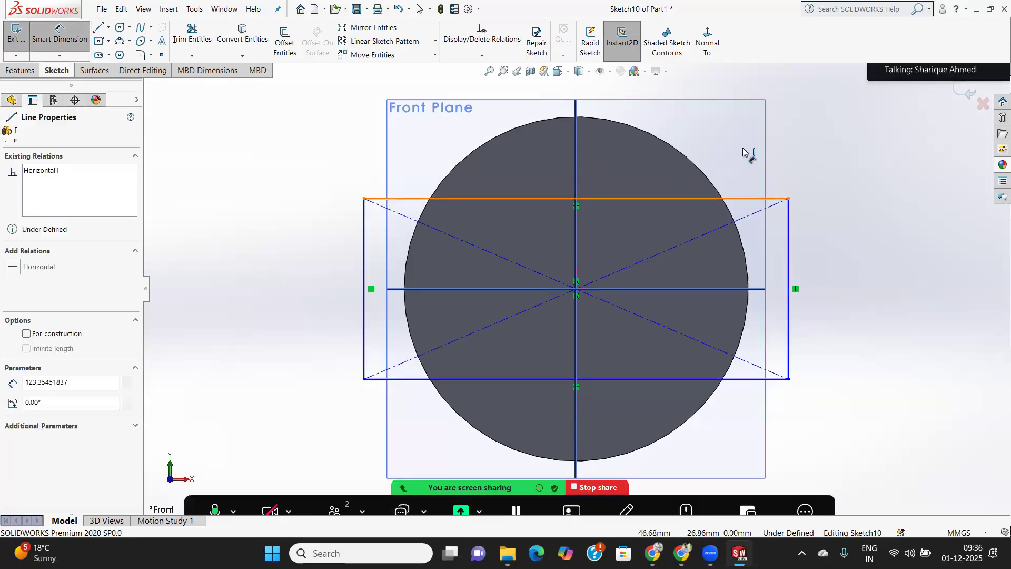
{"action": "left_click", "coordinate": [746, 135]}
{"action": "type", "text": "140"}
{"action": "key", "text": "Return"}
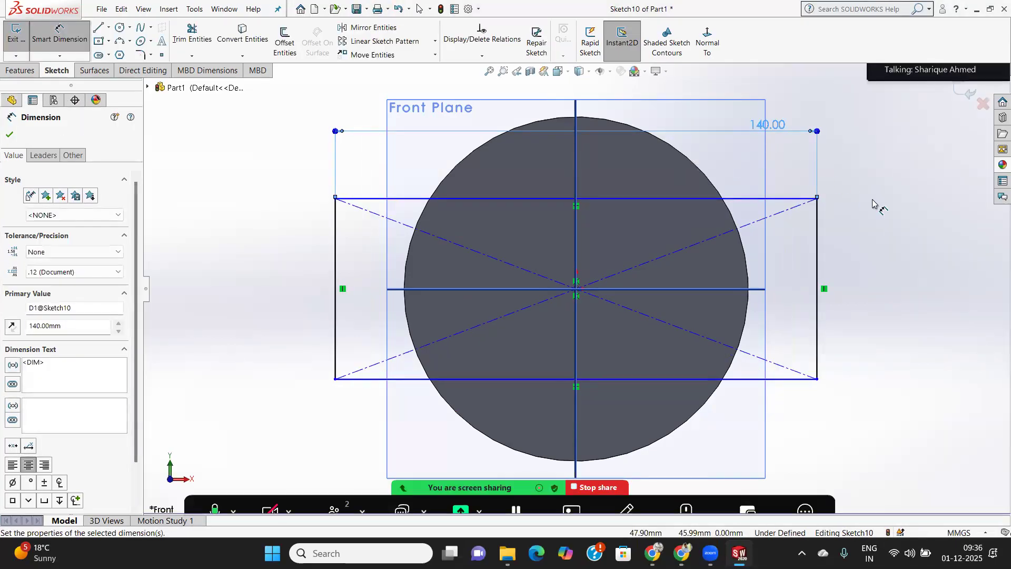
{"action": "left_click", "coordinate": [818, 264]}
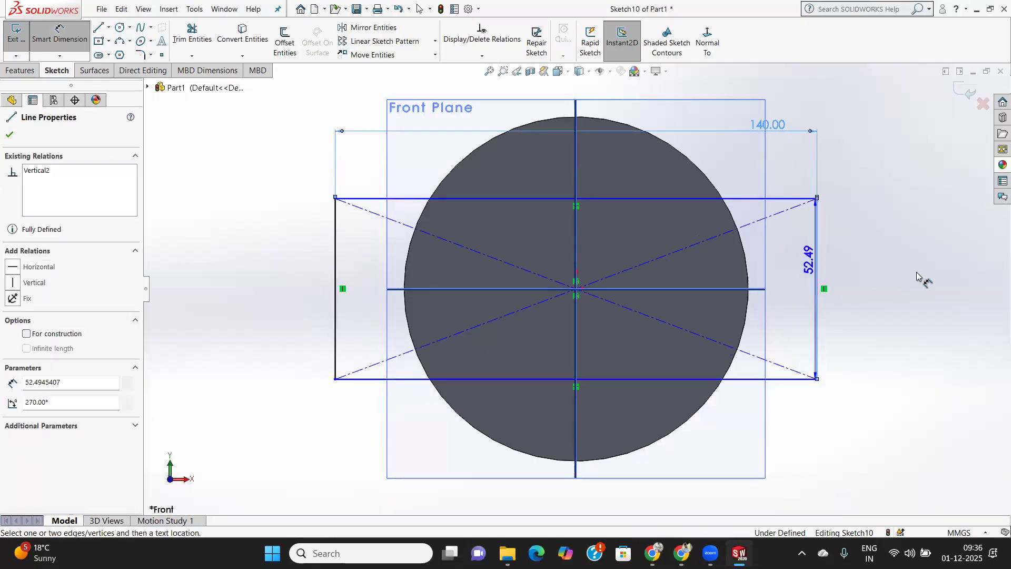
{"action": "left_click", "coordinate": [917, 274]}
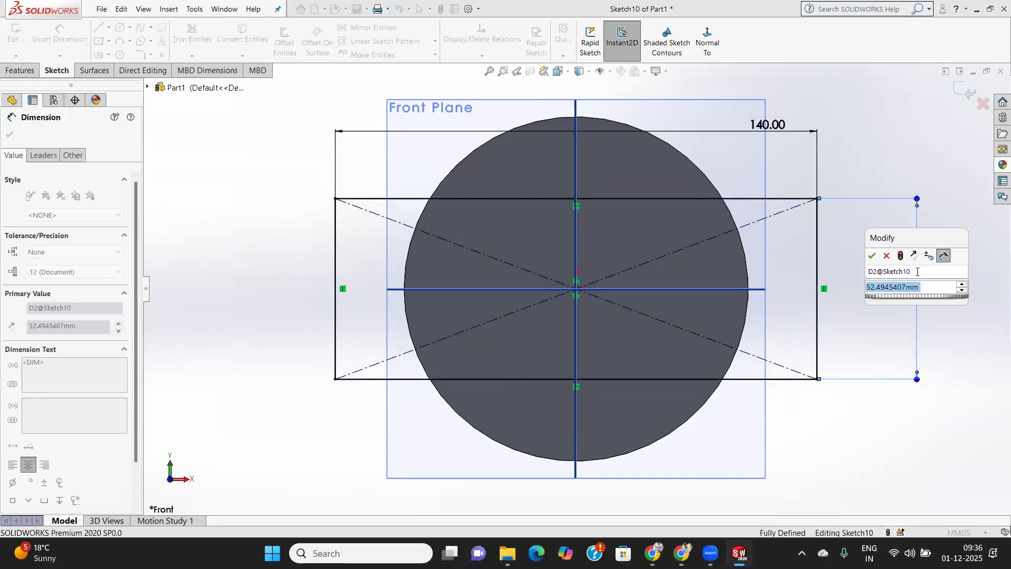
{"action": "type", "text": "60"}
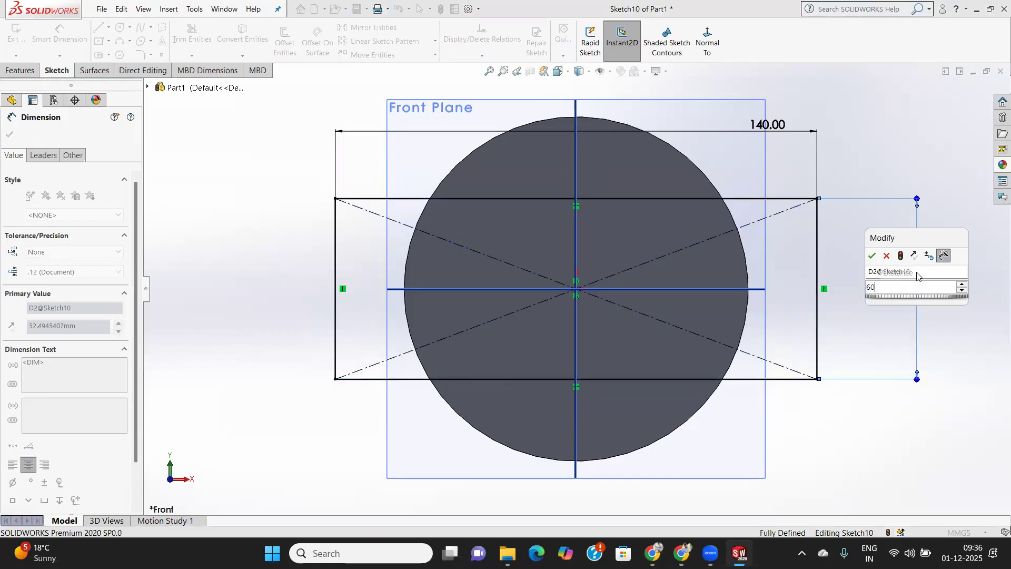
{"action": "key", "text": "Return"}
{"action": "left_click", "coordinate": [9, 134]}
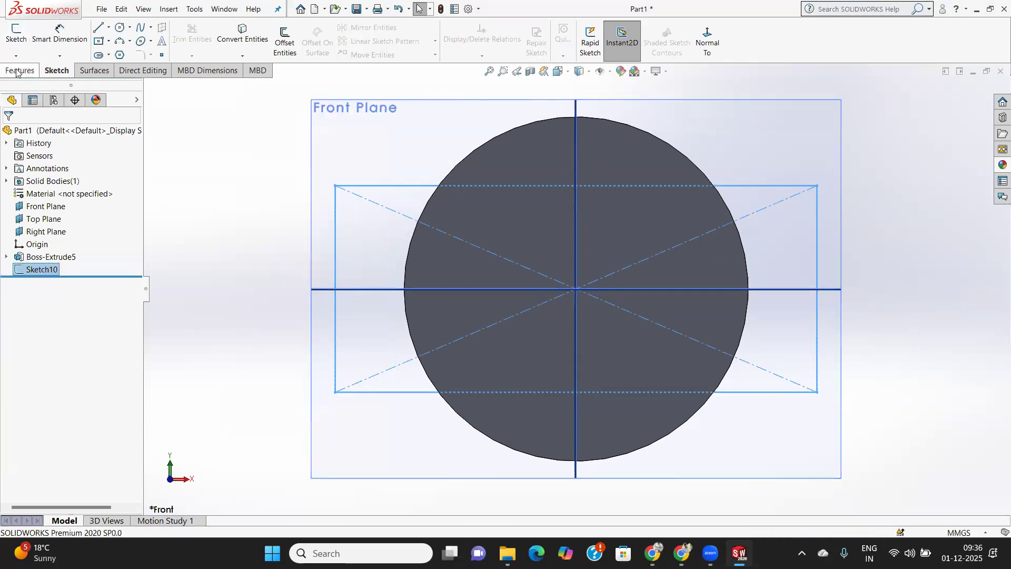
Start extruding the 140 x 60 mm rectangle as a merged solid with a Blind depth of 50 mm in Direction 1.
{"action": "left_click", "coordinate": [18, 71]}
{"action": "left_click", "coordinate": [21, 38]}
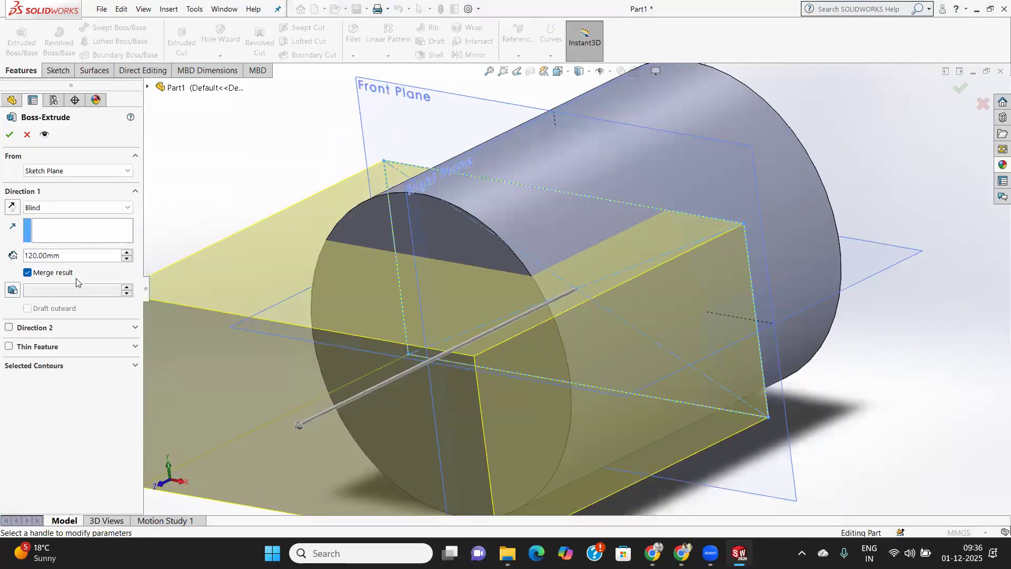
{"action": "scroll", "coordinate": [555, 289], "scroll_direction": "up", "scroll_amount": 3}
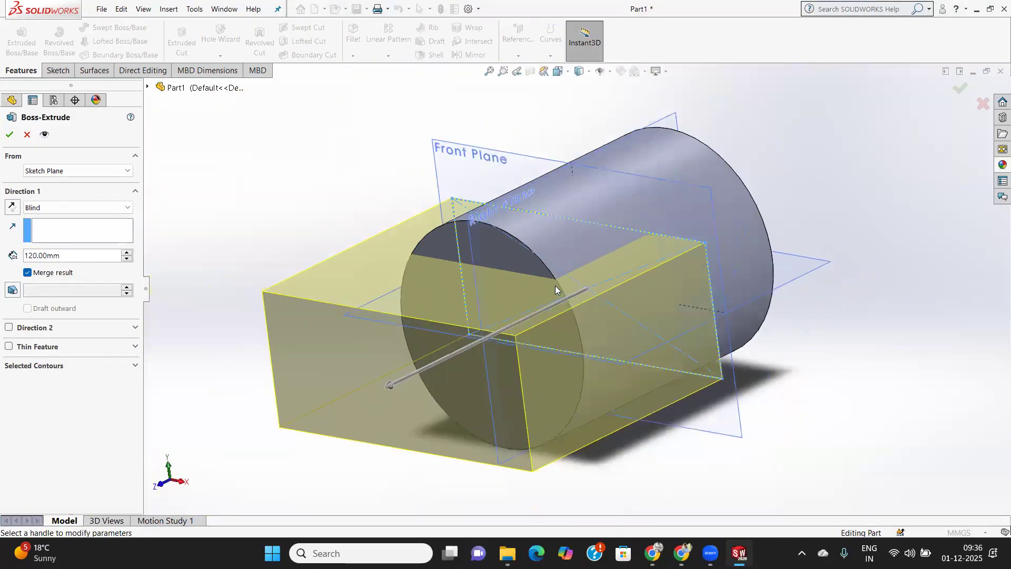
{"action": "left_click", "coordinate": [66, 254]}
{"action": "double_click", "coordinate": [66, 254]}
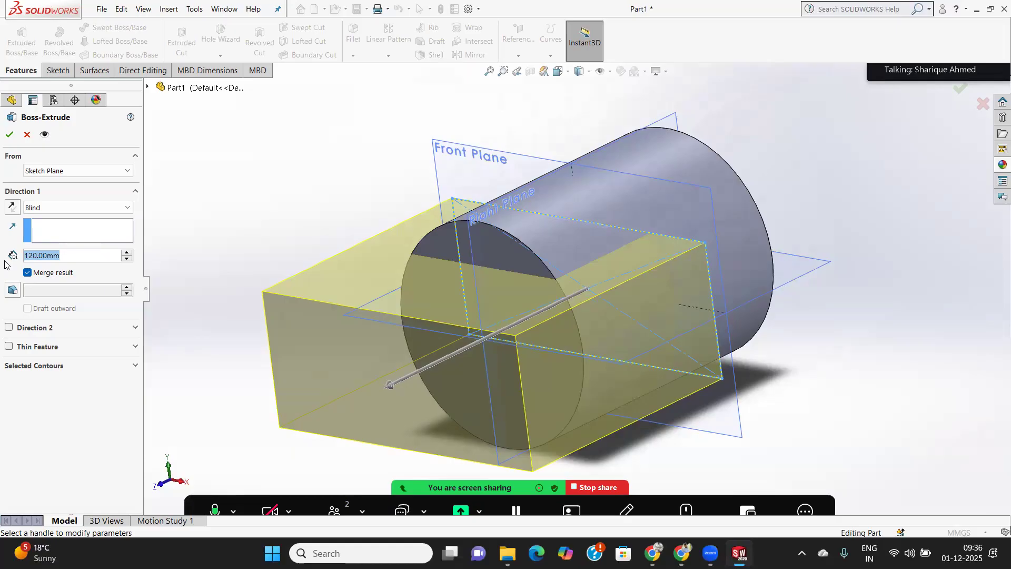
{"action": "type", "text": "8"}
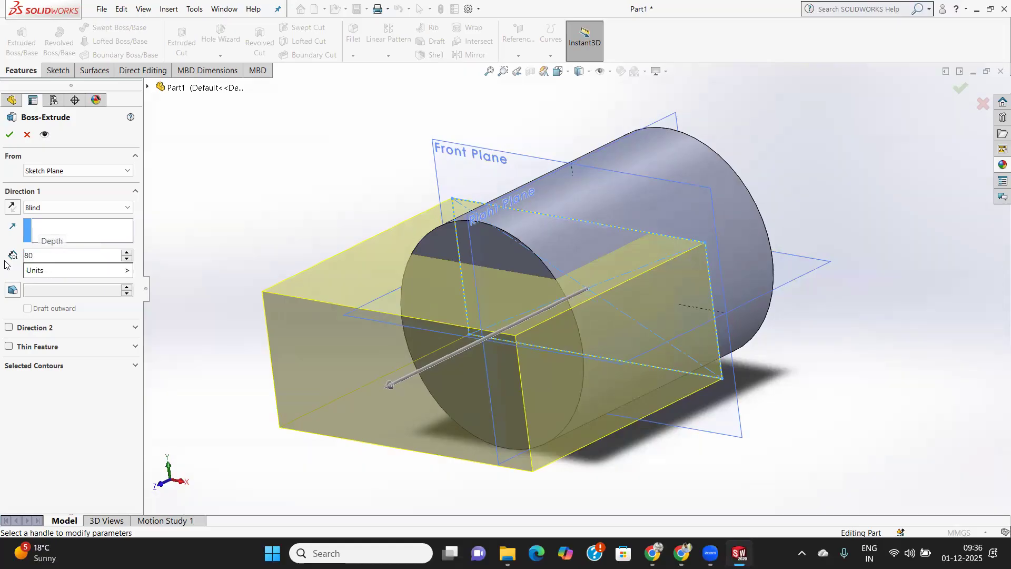
{"action": "type", "text": "0"}
{"action": "key", "text": "Return"}
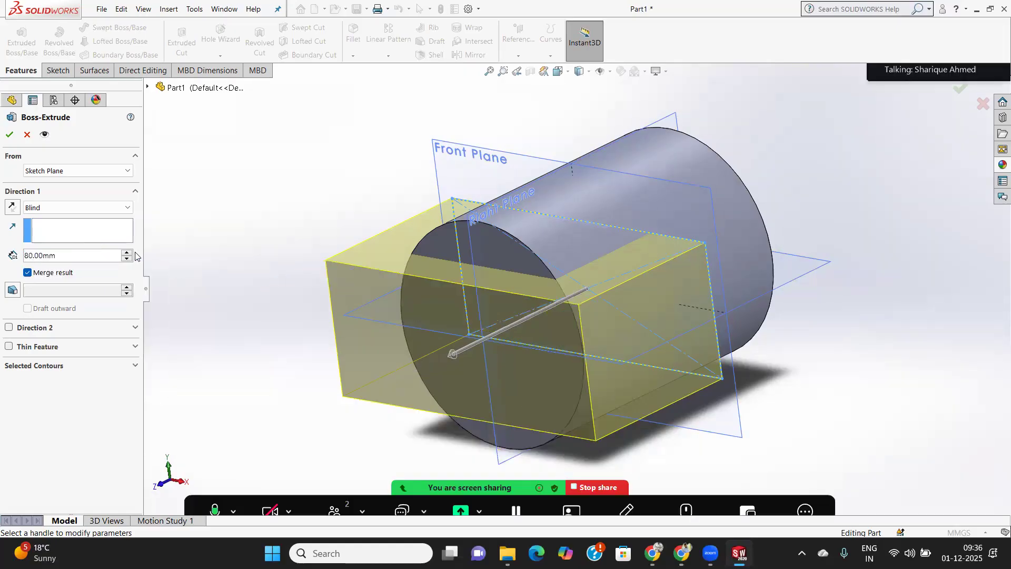
{"action": "left_click", "coordinate": [127, 258]}
{"action": "left_click", "coordinate": [127, 259]}
{"action": "left_click", "coordinate": [127, 259]}
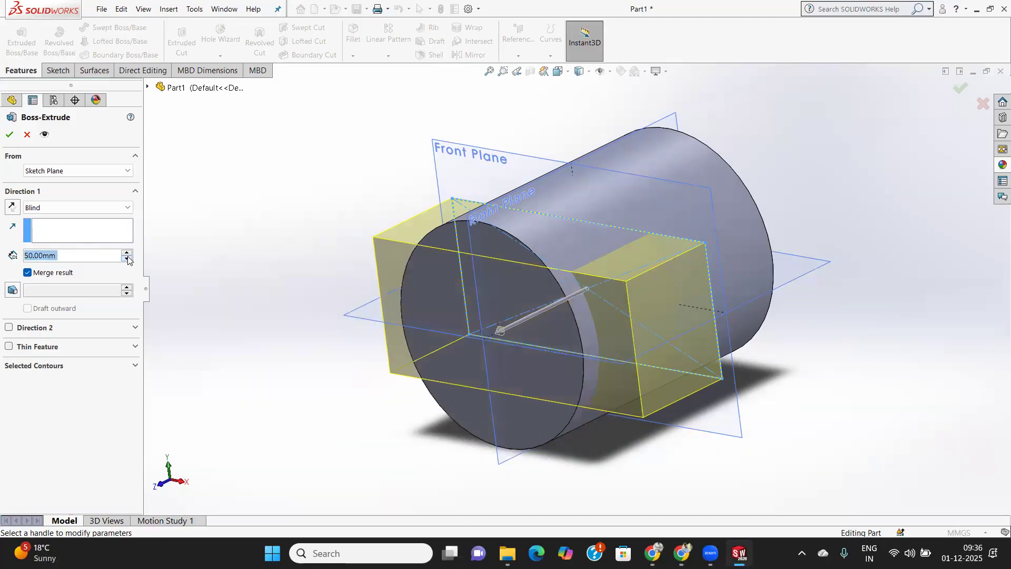
{"action": "left_click", "coordinate": [90, 208]}
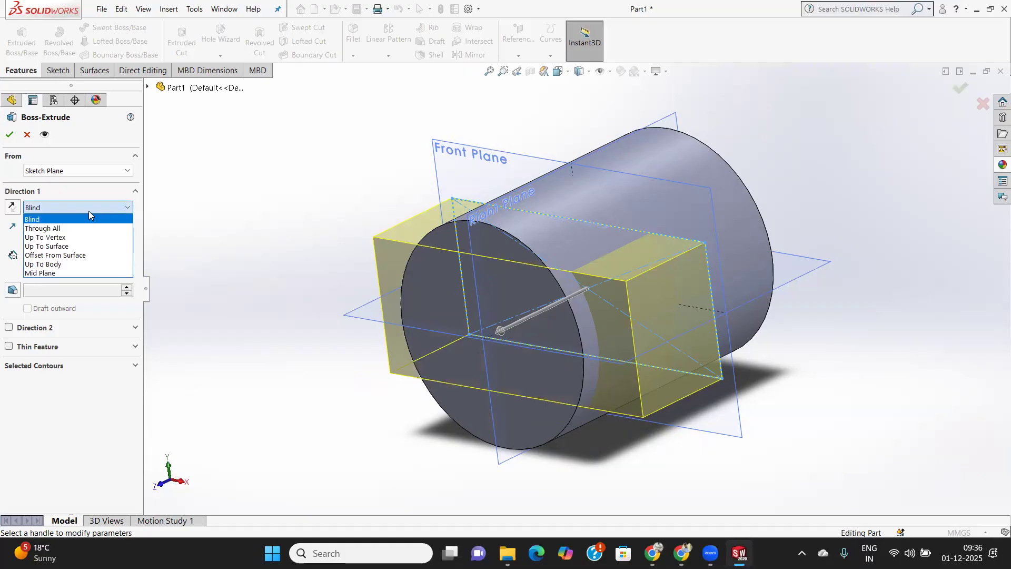
{"action": "left_click", "coordinate": [88, 212]}
Add a Blind Direction 2 with a depth of 50 mm and finish the block extrusion.
{"action": "left_click", "coordinate": [9, 327]}
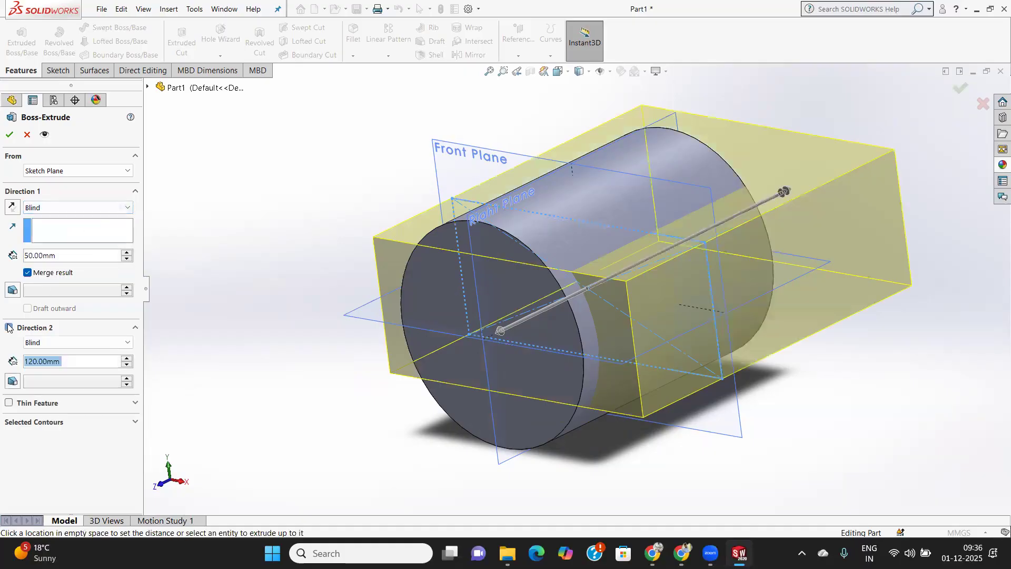
{"action": "left_click", "coordinate": [126, 365]}
{"action": "left_click", "coordinate": [127, 365]}
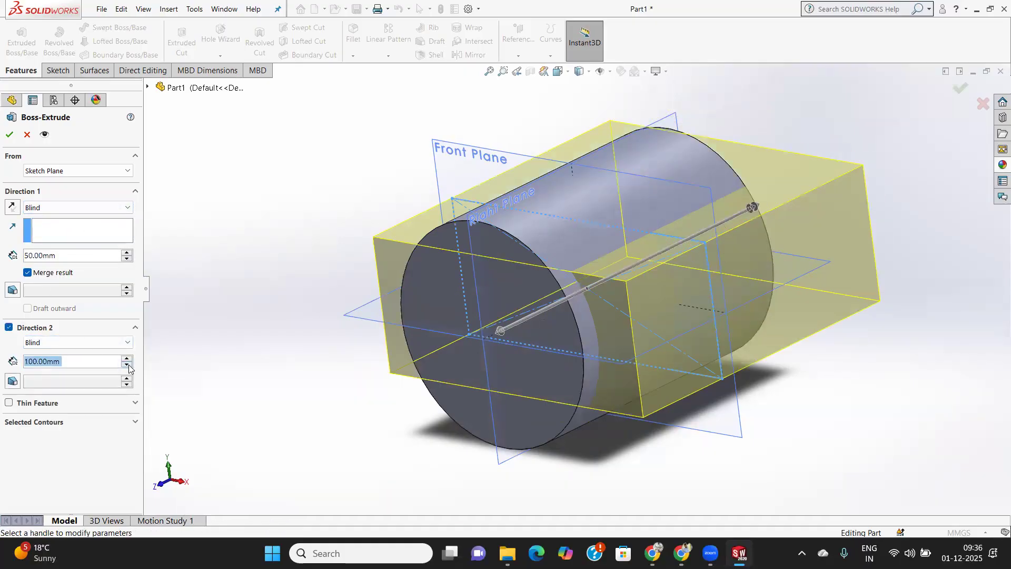
{"action": "left_click", "coordinate": [127, 365]}
{"action": "left_click", "coordinate": [127, 365]}
{"action": "left_click", "coordinate": [128, 366]}
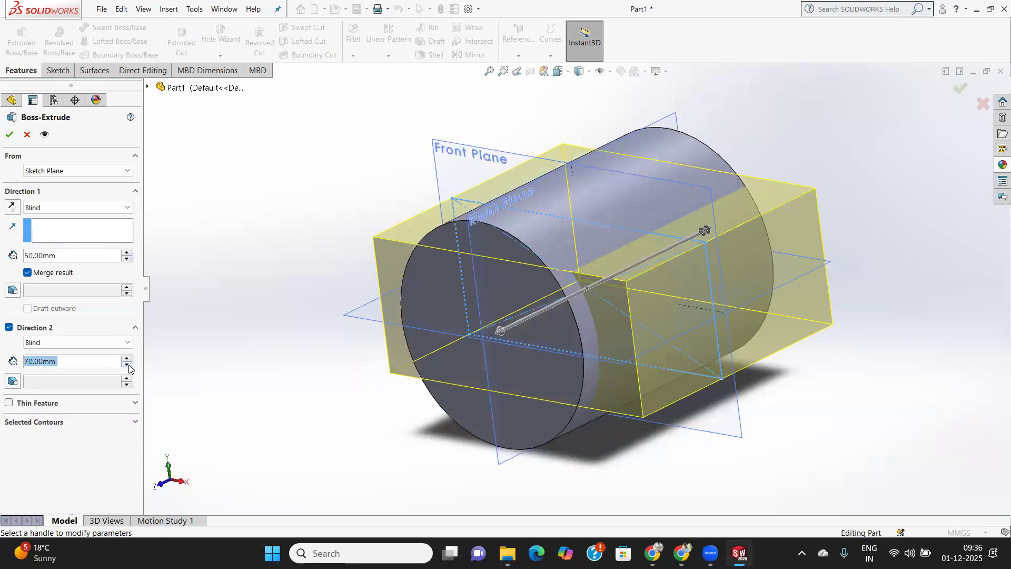
{"action": "left_click", "coordinate": [127, 365]}
{"action": "left_click", "coordinate": [127, 365]}
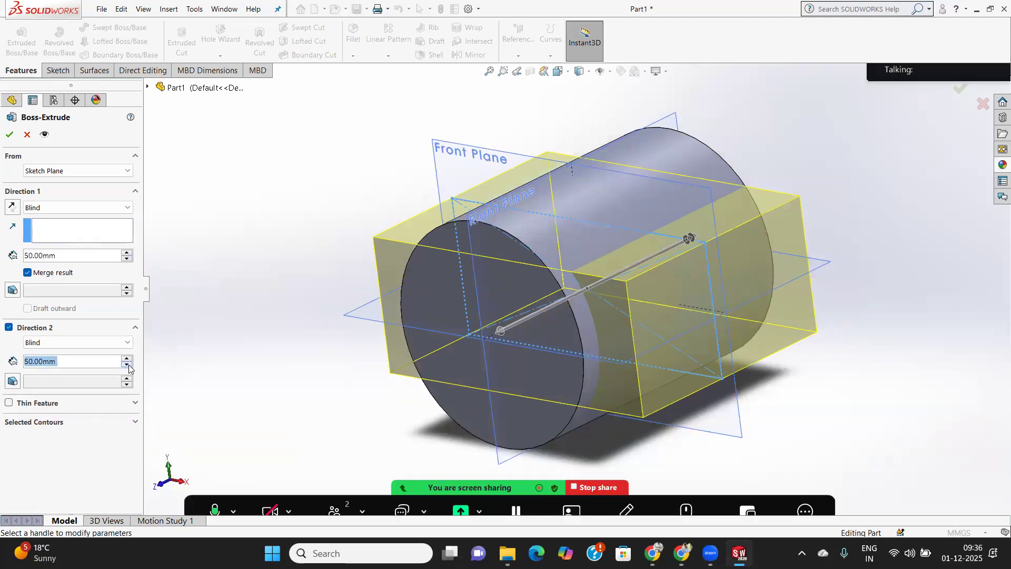
{"action": "left_click", "coordinate": [9, 134]}
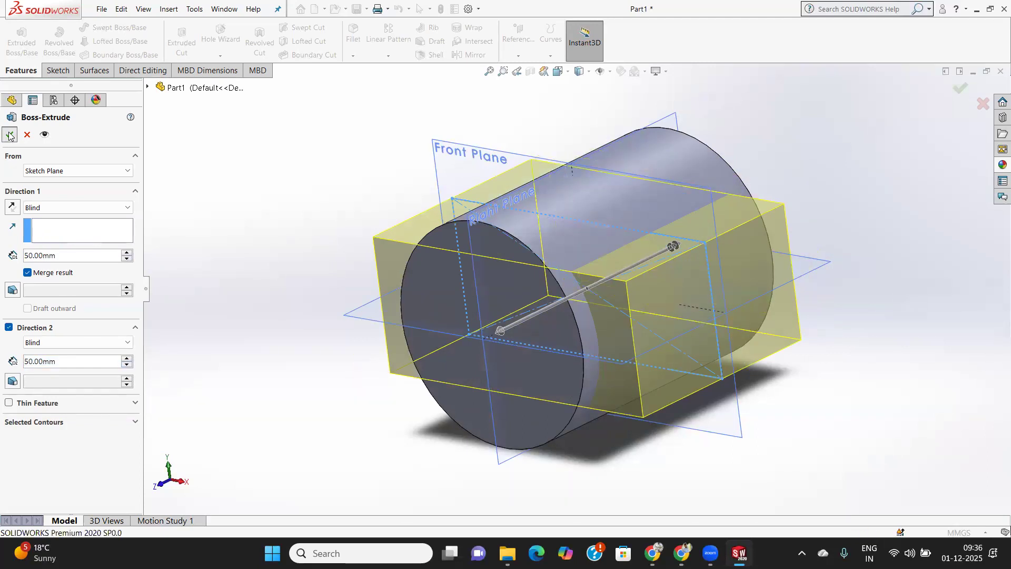
Try to intersect the merged cylinder-and-block body with the Create intersecting regions option, and cancel the command.
{"action": "middle_click_drag", "start_coordinate": [471, 298], "coordinate": [541, 294]}
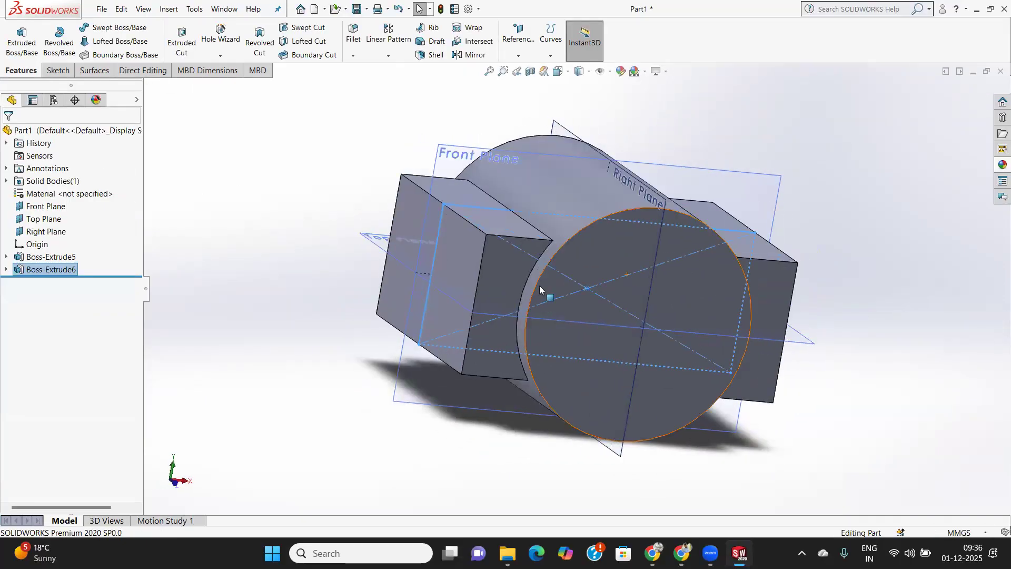
{"action": "left_click", "coordinate": [197, 316]}
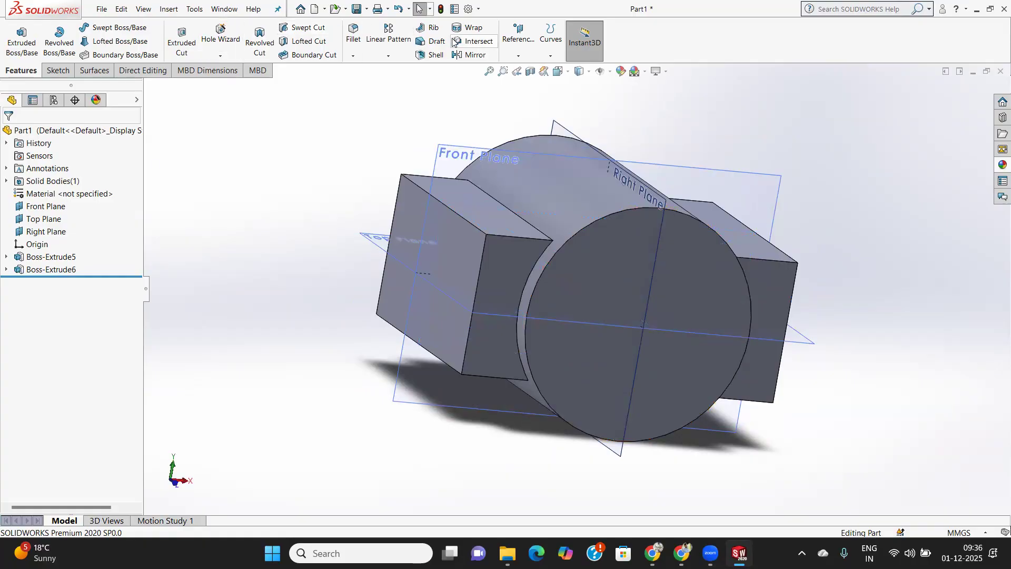
{"action": "left_click", "coordinate": [479, 43]}
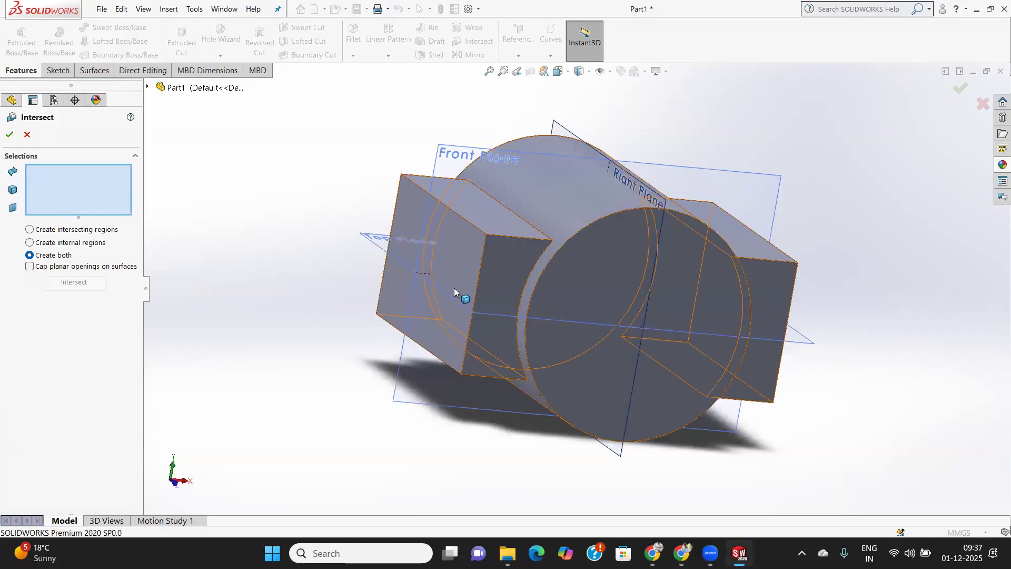
{"action": "middle_click_drag", "start_coordinate": [425, 296], "coordinate": [393, 291]}
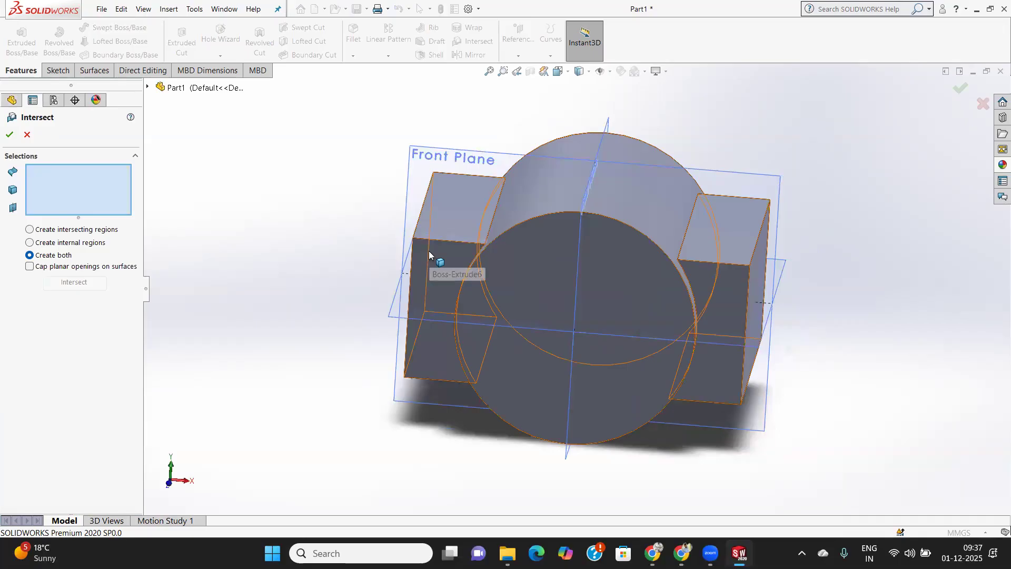
{"action": "left_click", "coordinate": [440, 260]}
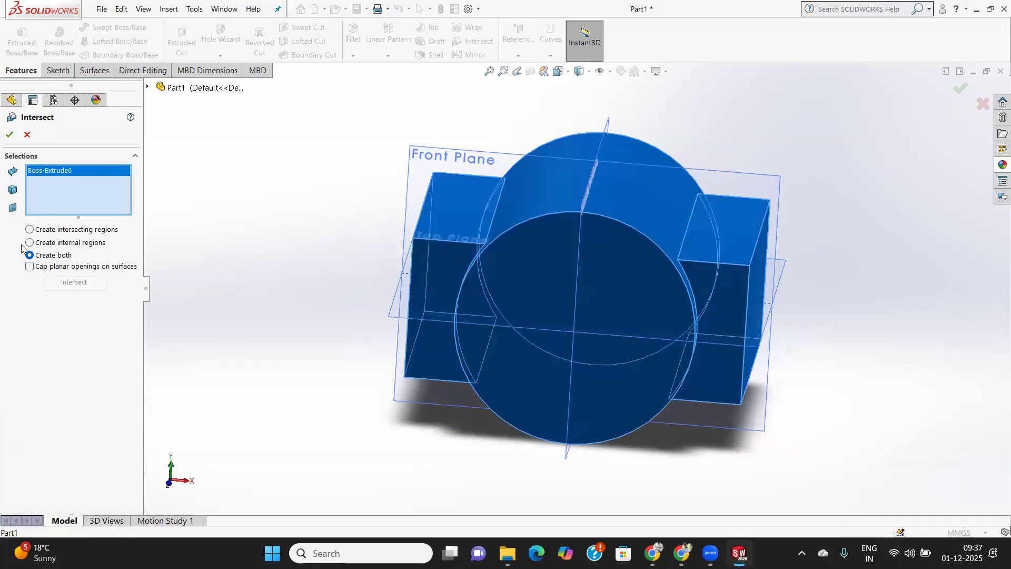
{"action": "left_click", "coordinate": [30, 230]}
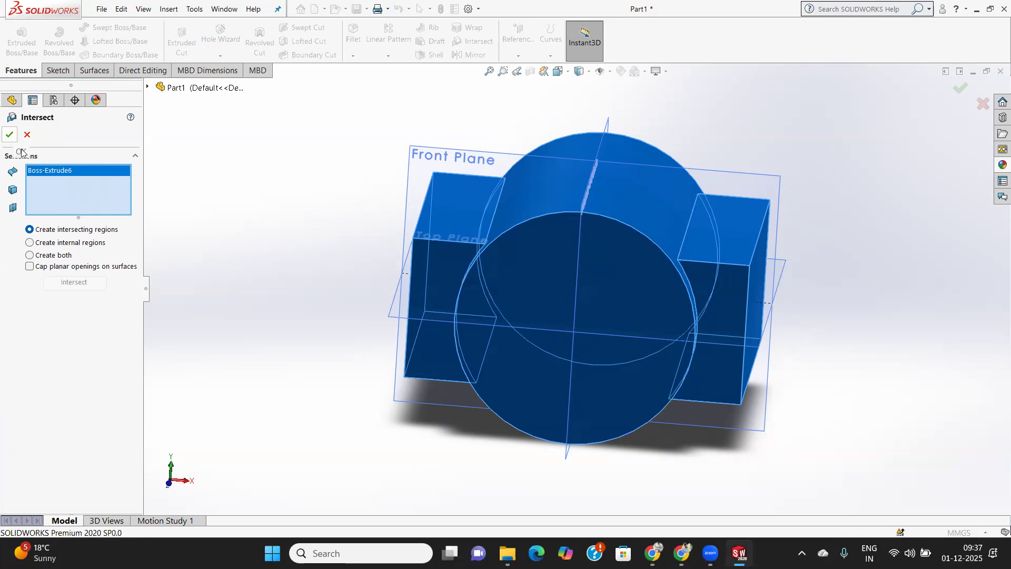
{"action": "left_click", "coordinate": [10, 134]}
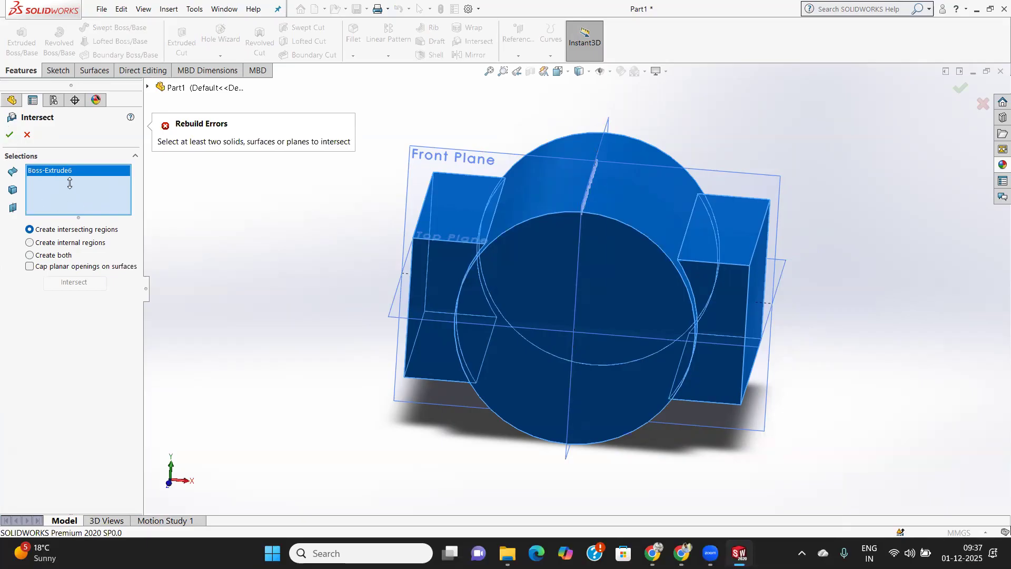
{"action": "right_click", "coordinate": [72, 166]}
{"action": "left_click", "coordinate": [108, 188]}
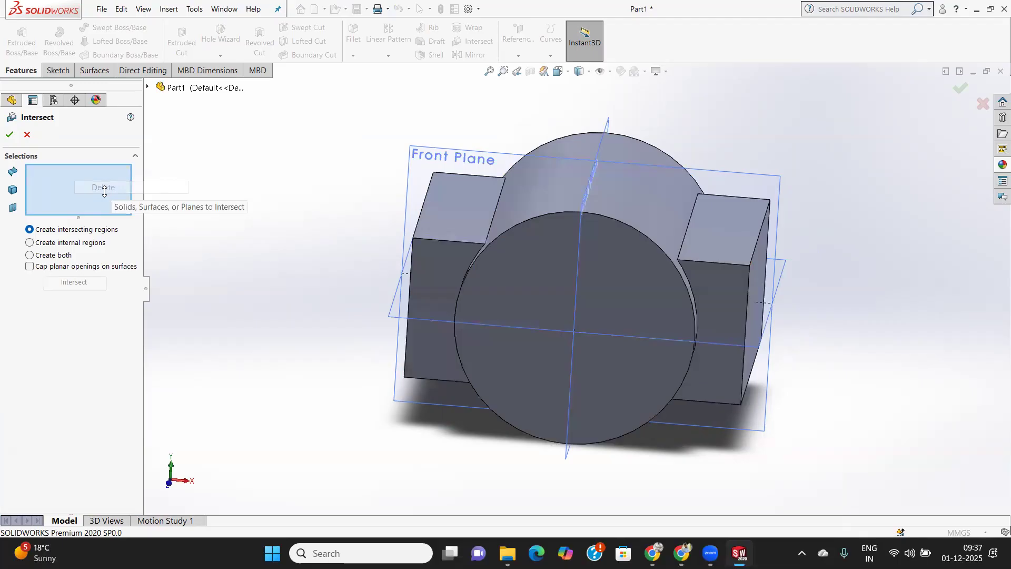
{"action": "left_click", "coordinate": [421, 242]}
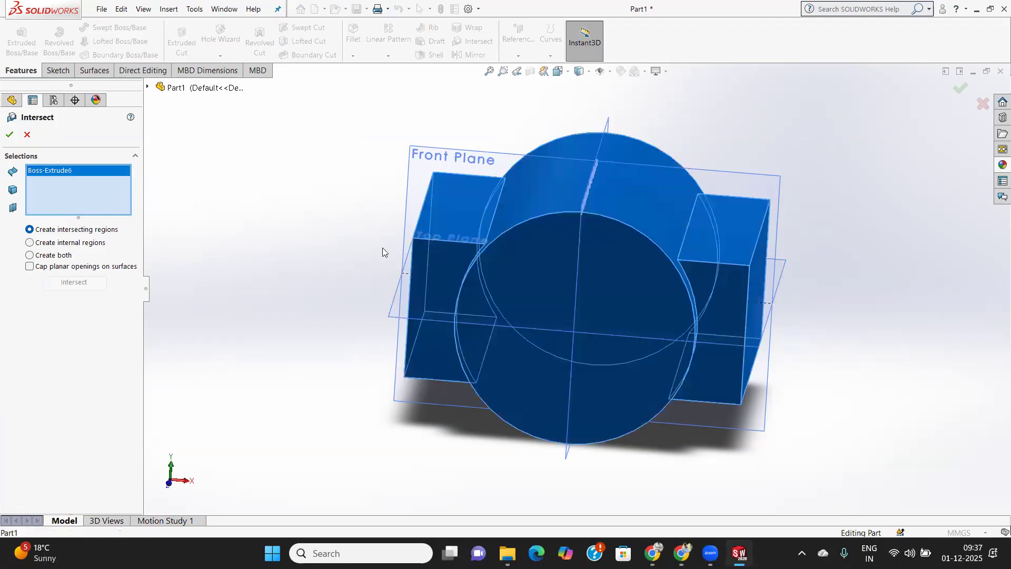
{"action": "left_click", "coordinate": [27, 135]}
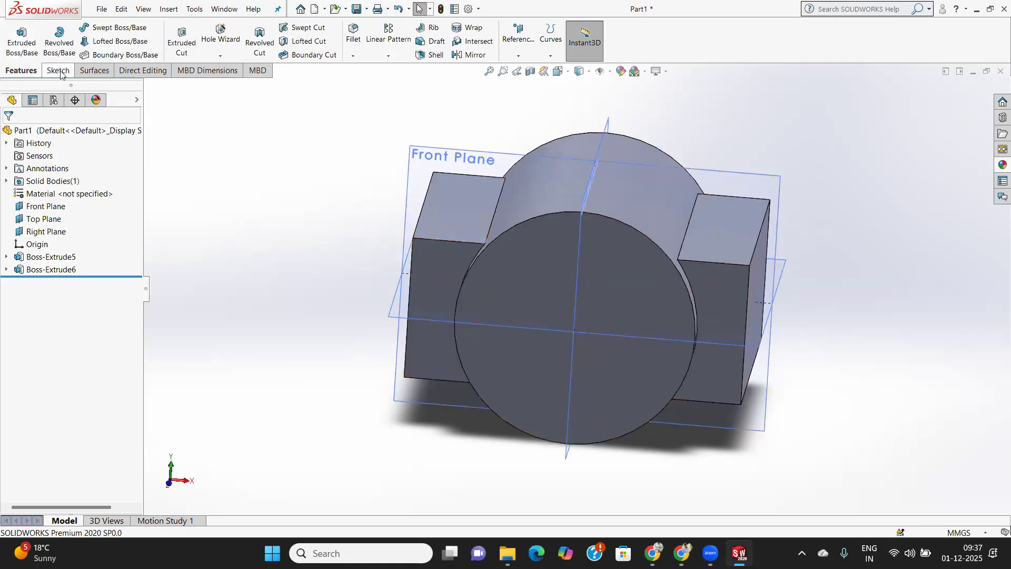
Restart Intersect with Create intersecting regions and try to select the cylinder extrusion from the feature tree.
{"action": "left_click", "coordinate": [473, 42]}
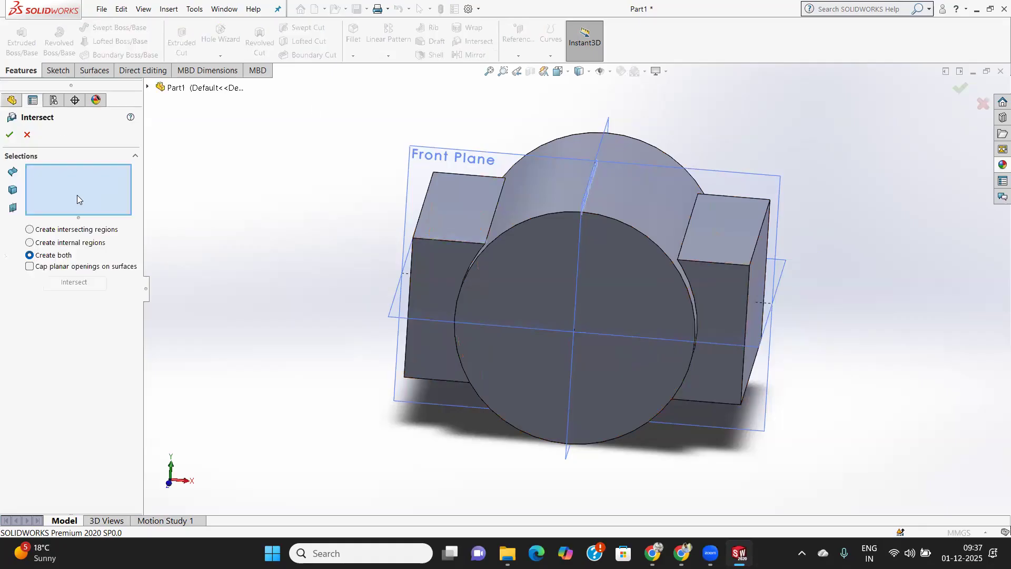
{"action": "left_click", "coordinate": [148, 87]}
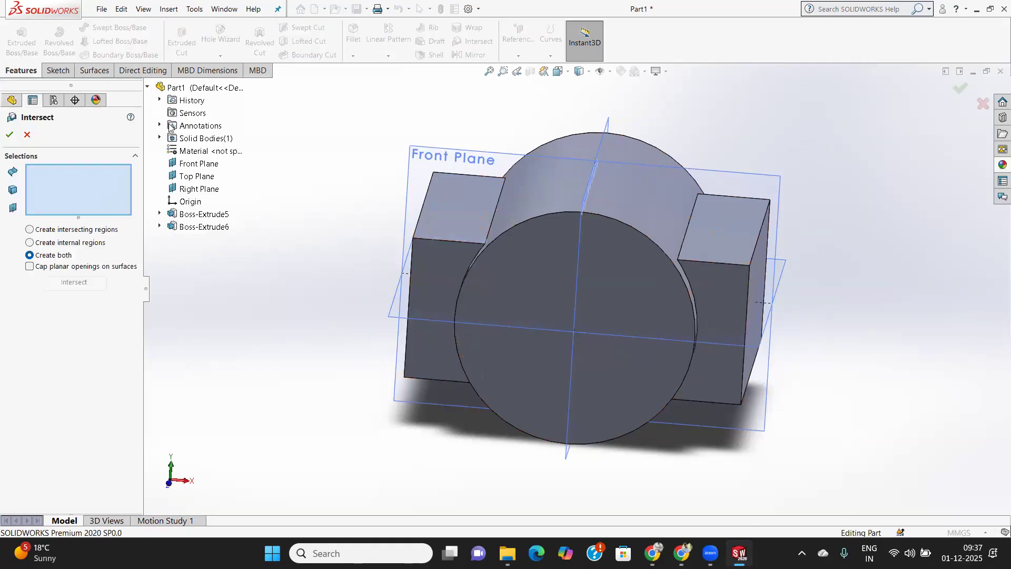
{"action": "double_click", "coordinate": [203, 215]}
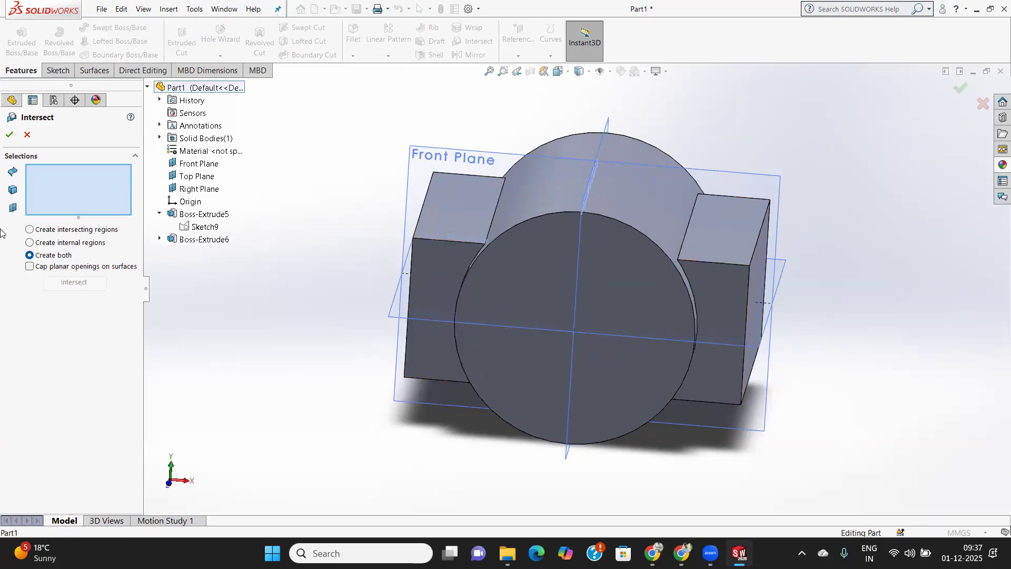
{"action": "left_click", "coordinate": [30, 229]}
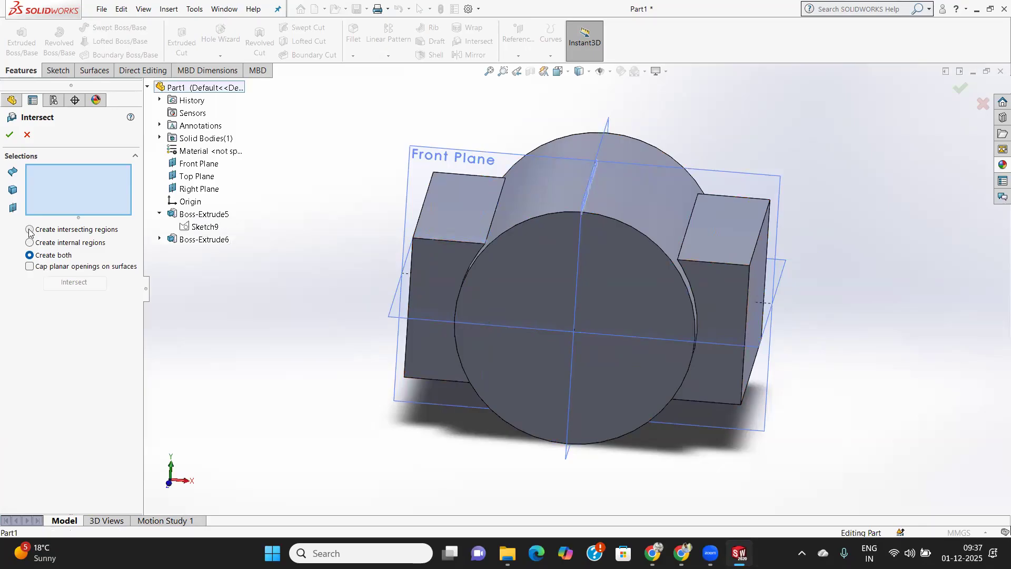
{"action": "right_click", "coordinate": [196, 218]}
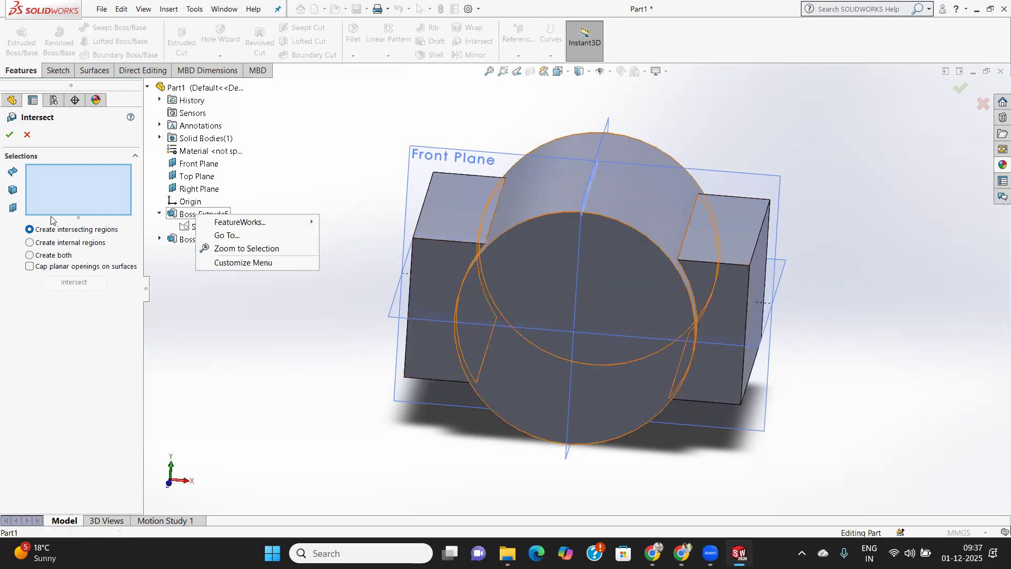
{"action": "left_click", "coordinate": [74, 194]}
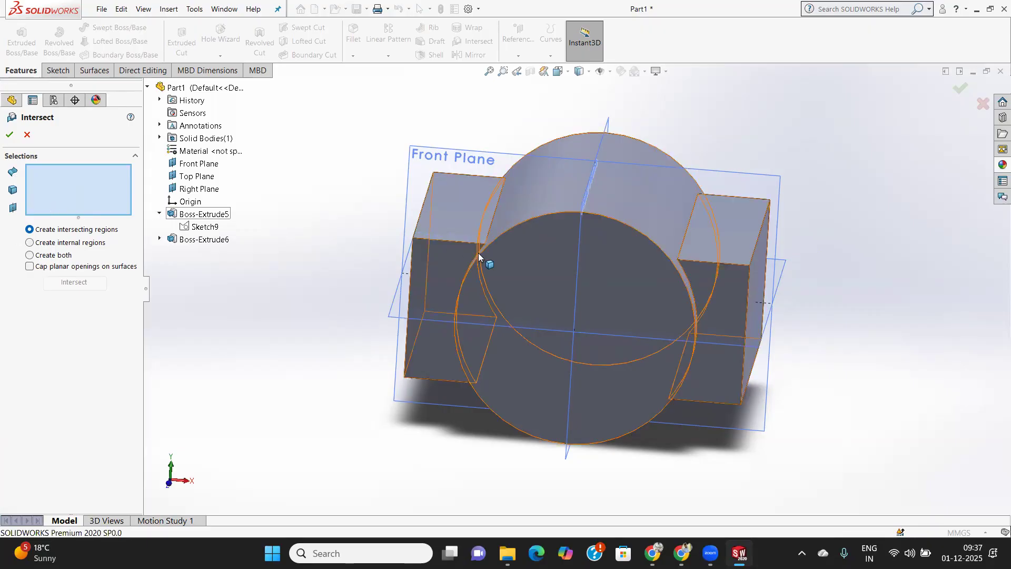
Try to intersect the Front Plane with the merged cylinder-and-block body, and remove the body from the selections.
{"action": "middle_click_drag", "start_coordinate": [748, 271], "coordinate": [679, 292]}
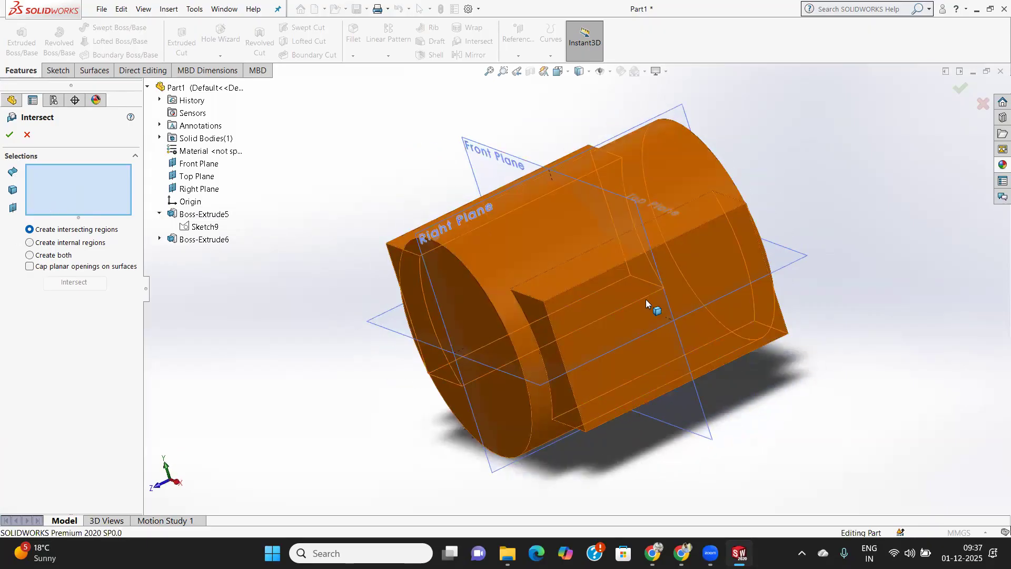
{"action": "middle_click_drag", "start_coordinate": [660, 339], "coordinate": [653, 323]}
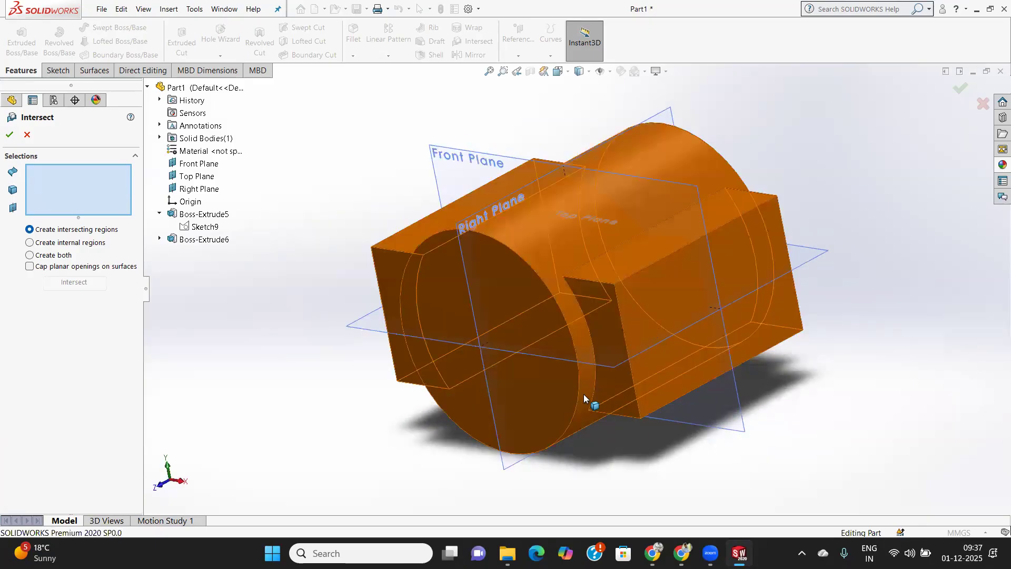
{"action": "left_click", "coordinate": [452, 263]}
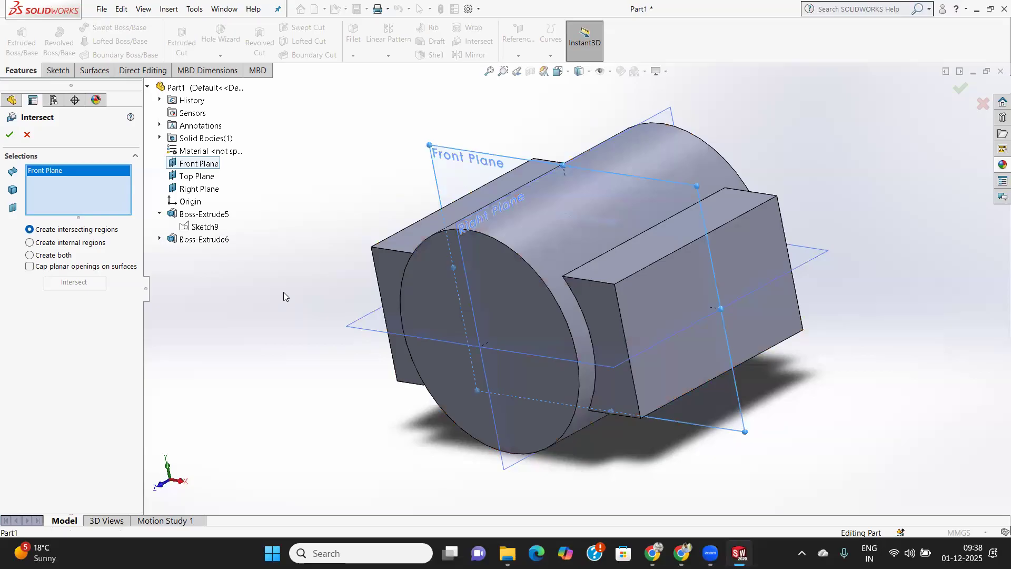
{"action": "middle_click_drag", "start_coordinate": [413, 290], "coordinate": [482, 298]}
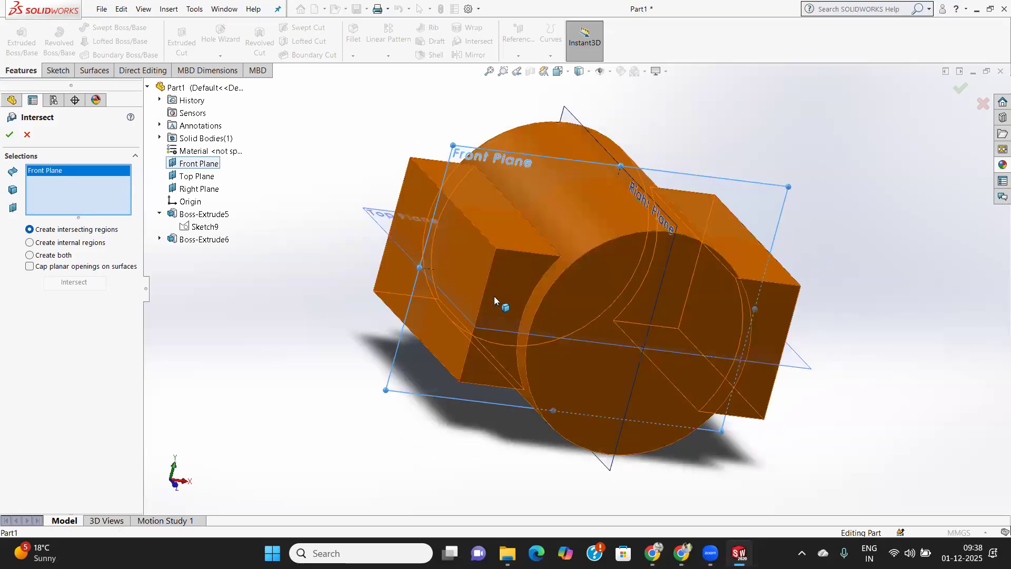
{"action": "left_click", "coordinate": [494, 300]}
{"action": "middle_click_drag", "start_coordinate": [478, 314], "coordinate": [436, 315]}
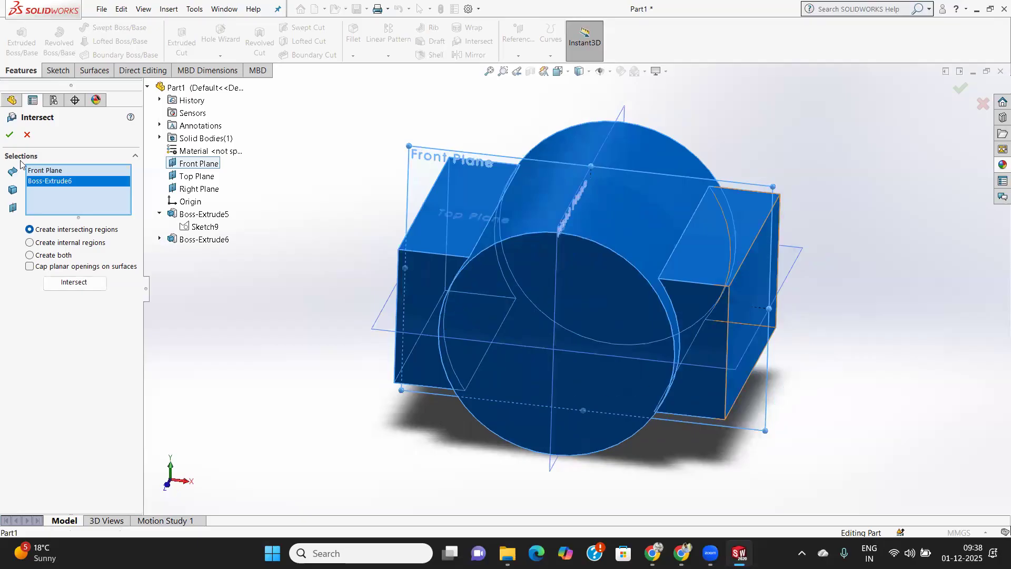
{"action": "left_click", "coordinate": [10, 134]}
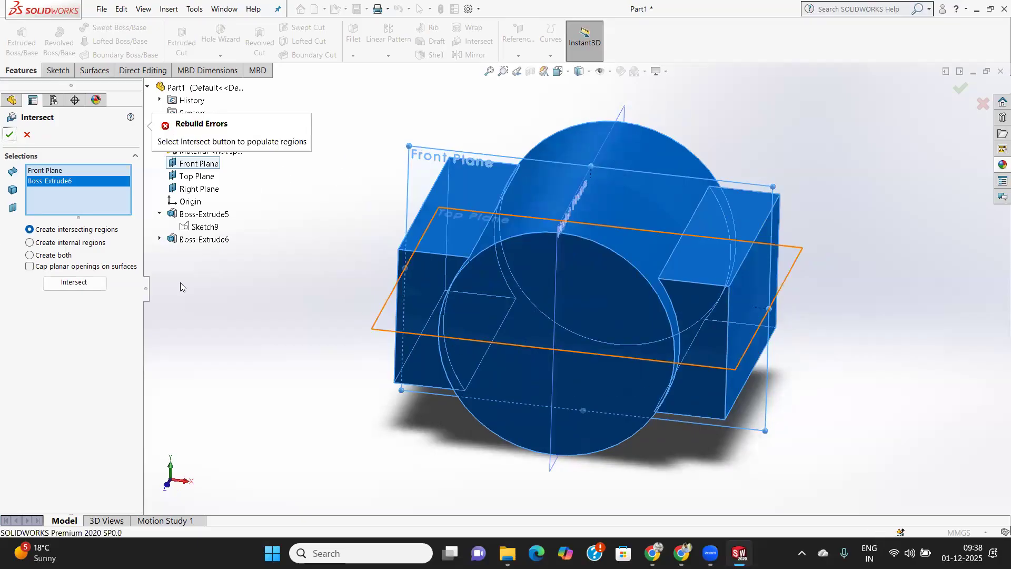
{"action": "right_click", "coordinate": [71, 182]}
{"action": "left_click", "coordinate": [104, 204]}
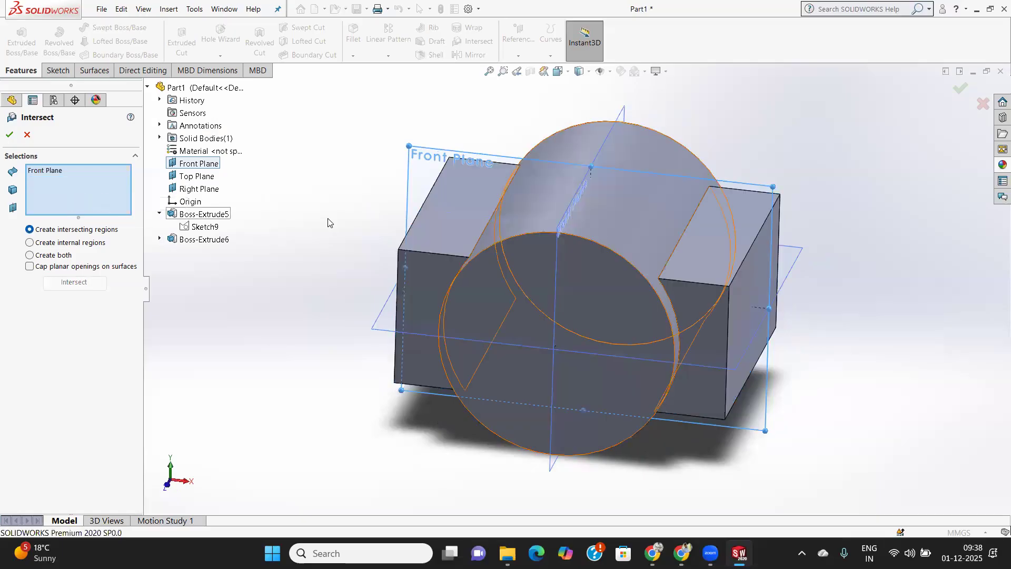
Cancel the Intersect command and turn off Merge result for the block extrusion.
{"action": "left_click", "coordinate": [27, 134]}
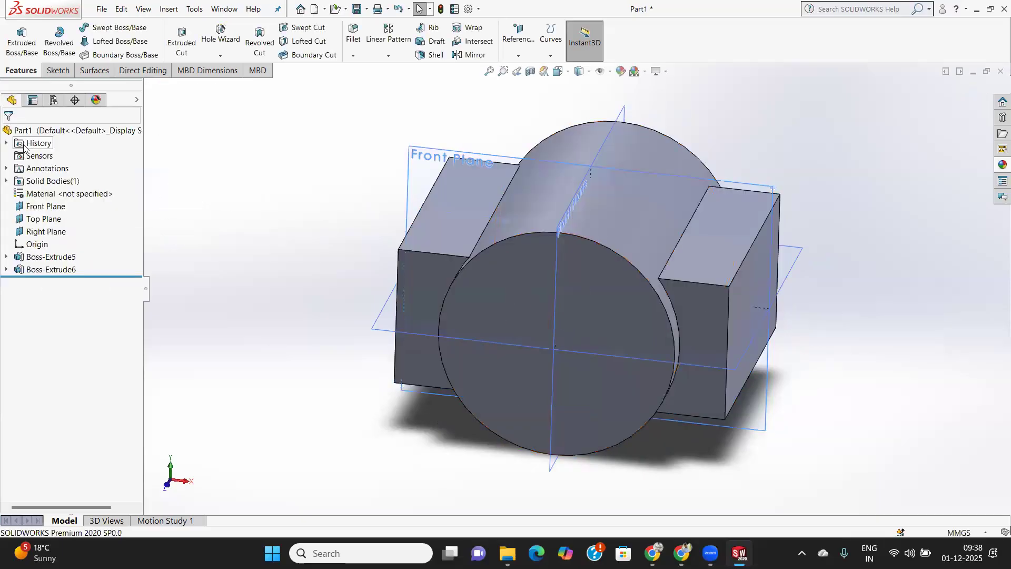
{"action": "right_click", "coordinate": [52, 270]}
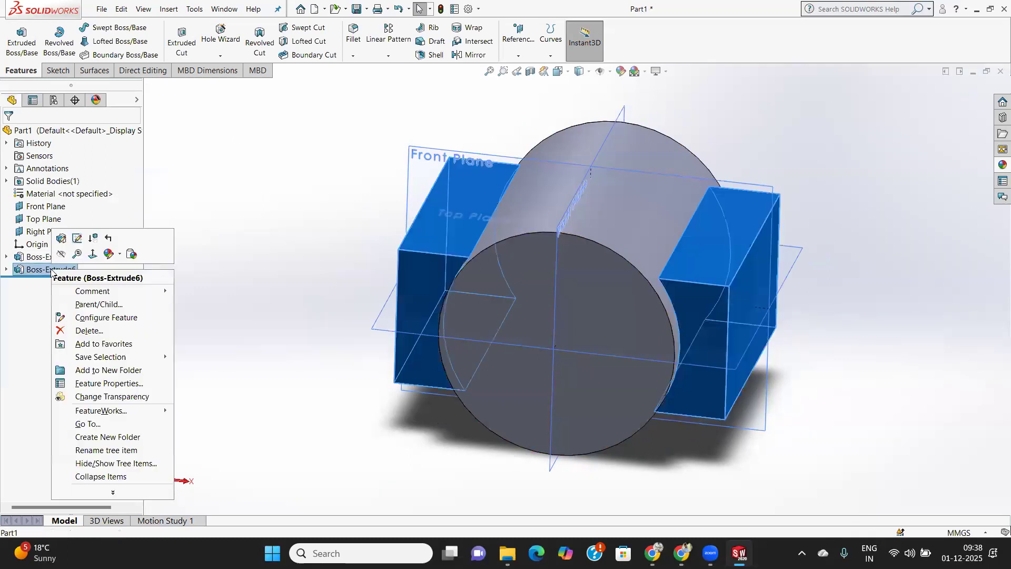
{"action": "left_click", "coordinate": [61, 238]}
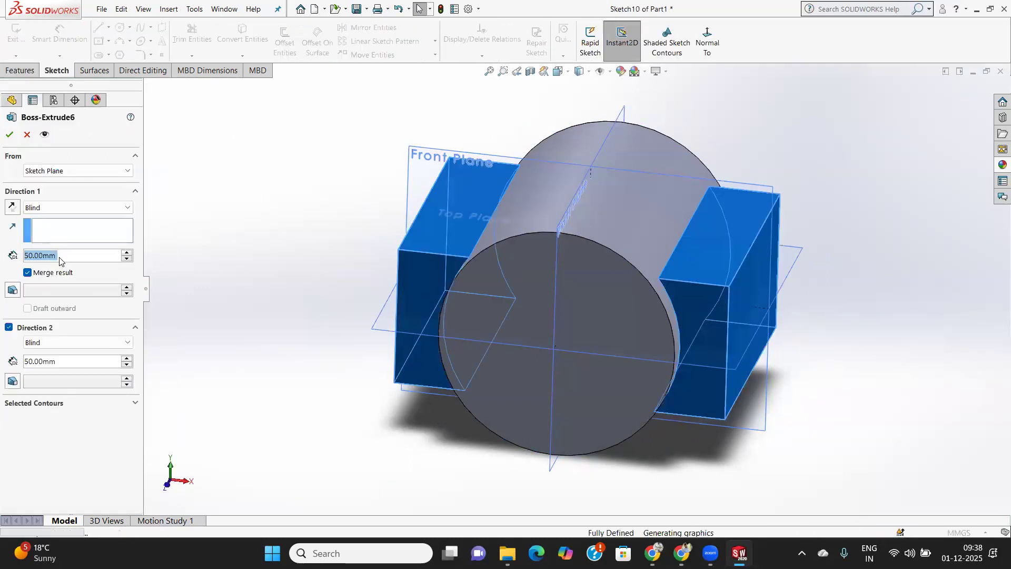
{"action": "left_click", "coordinate": [28, 274]}
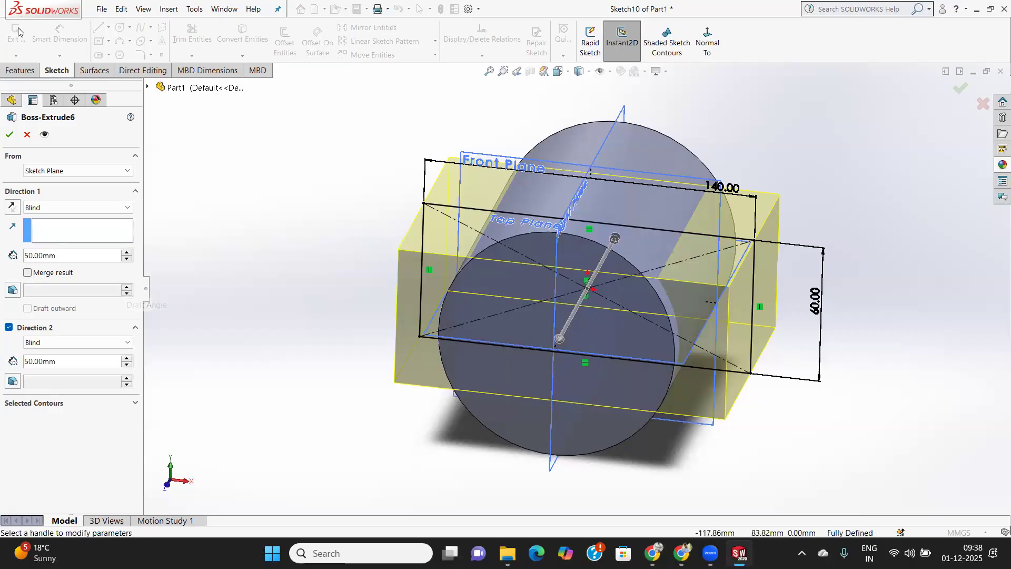
{"action": "left_click", "coordinate": [10, 133]}
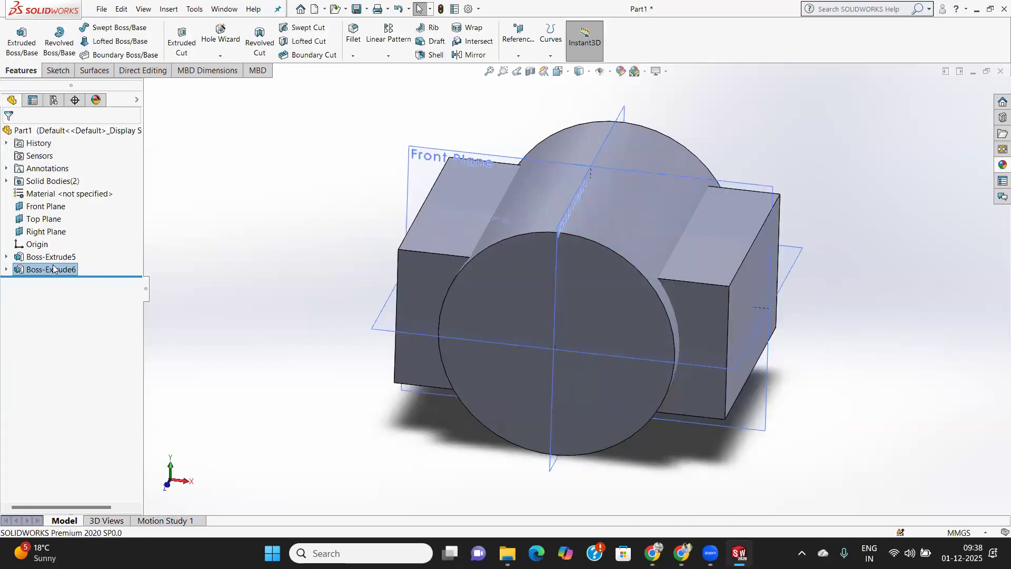
Review the cylinder extrusion's settings, and check the Merge result option of the block extrusion.
{"action": "left_click", "coordinate": [52, 257]}
{"action": "right_click", "coordinate": [53, 257]}
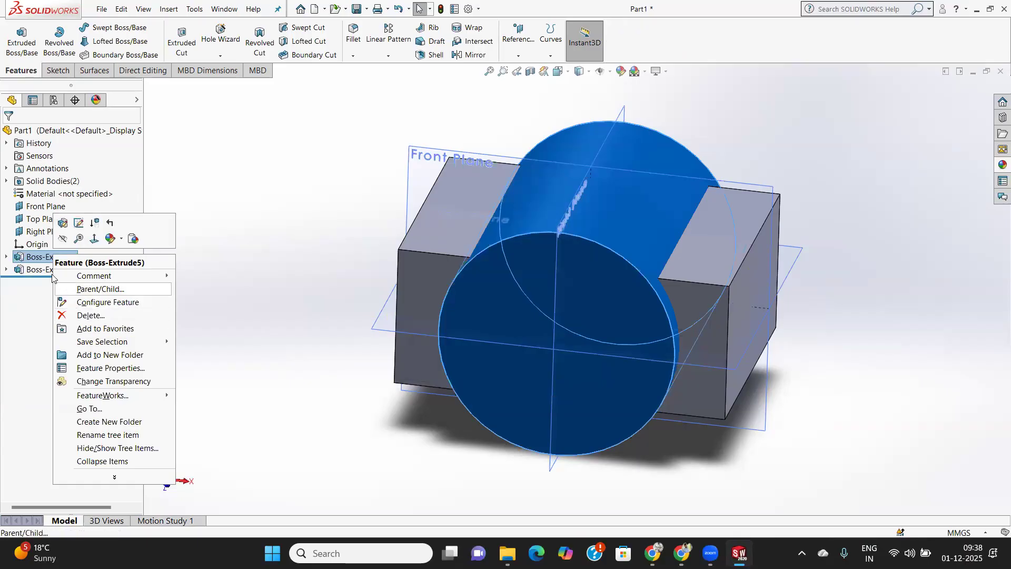
{"action": "left_click", "coordinate": [62, 223]}
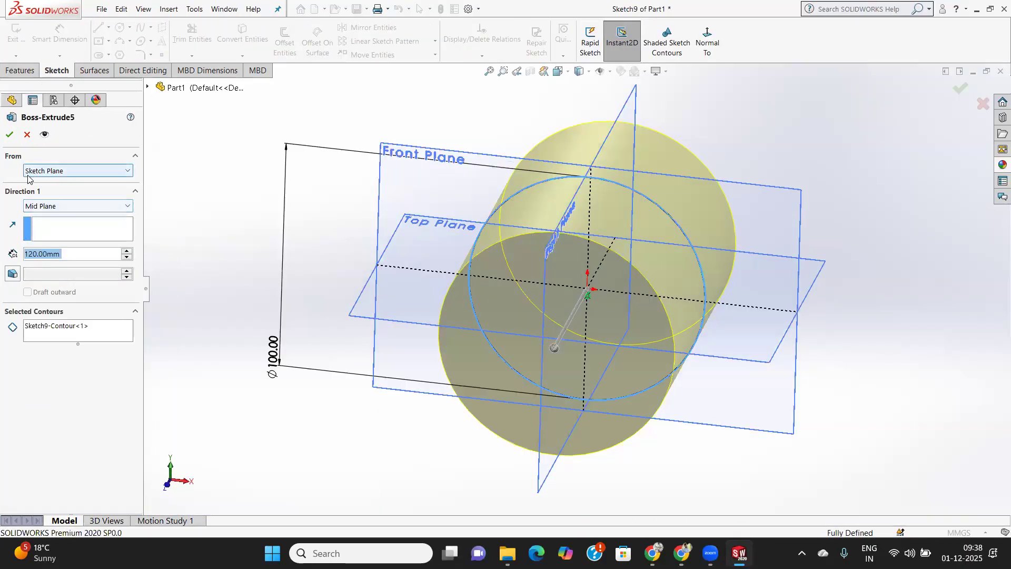
{"action": "left_click", "coordinate": [26, 134]}
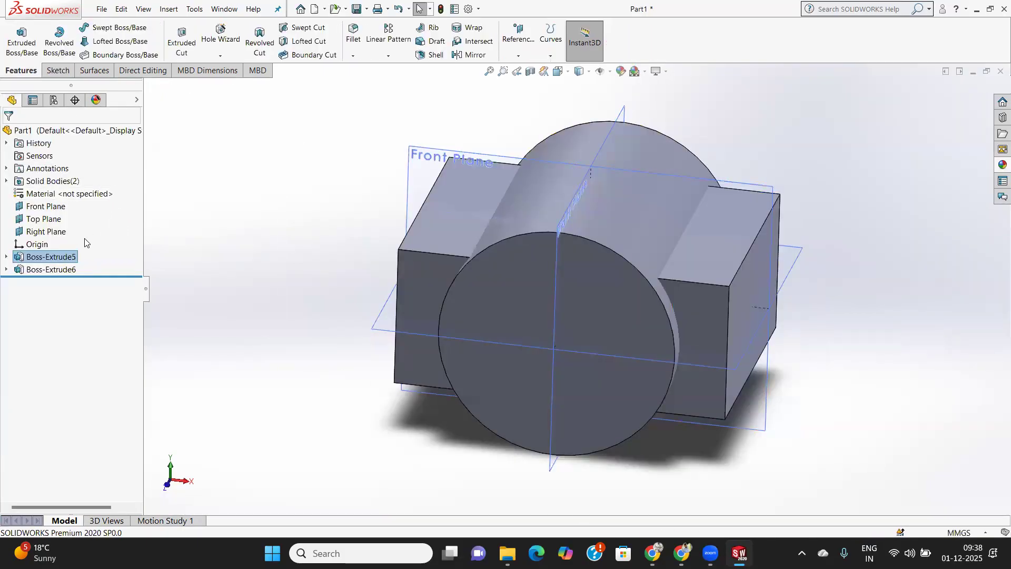
{"action": "left_click", "coordinate": [47, 270]}
{"action": "right_click", "coordinate": [48, 270]}
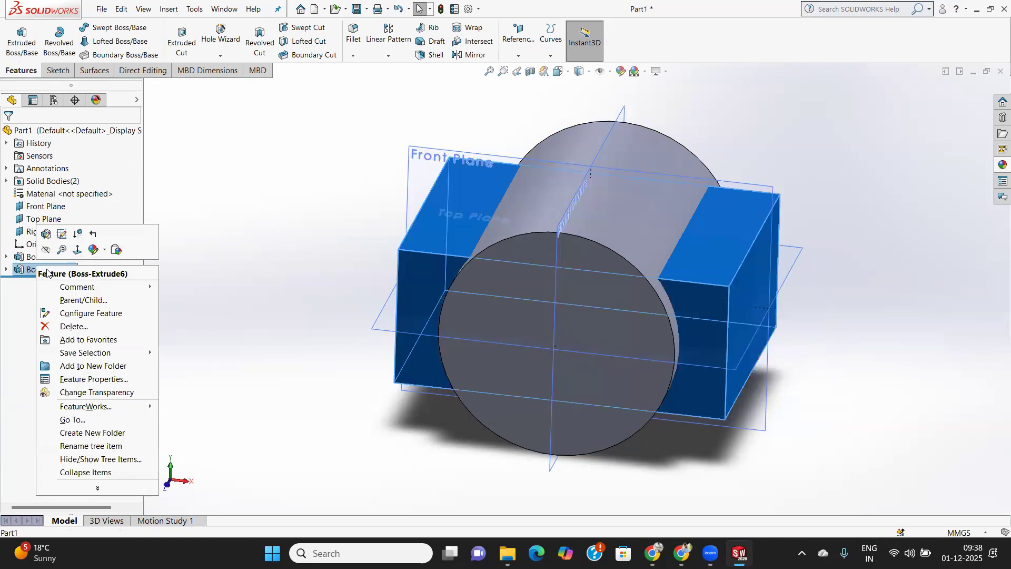
{"action": "left_click", "coordinate": [46, 233]}
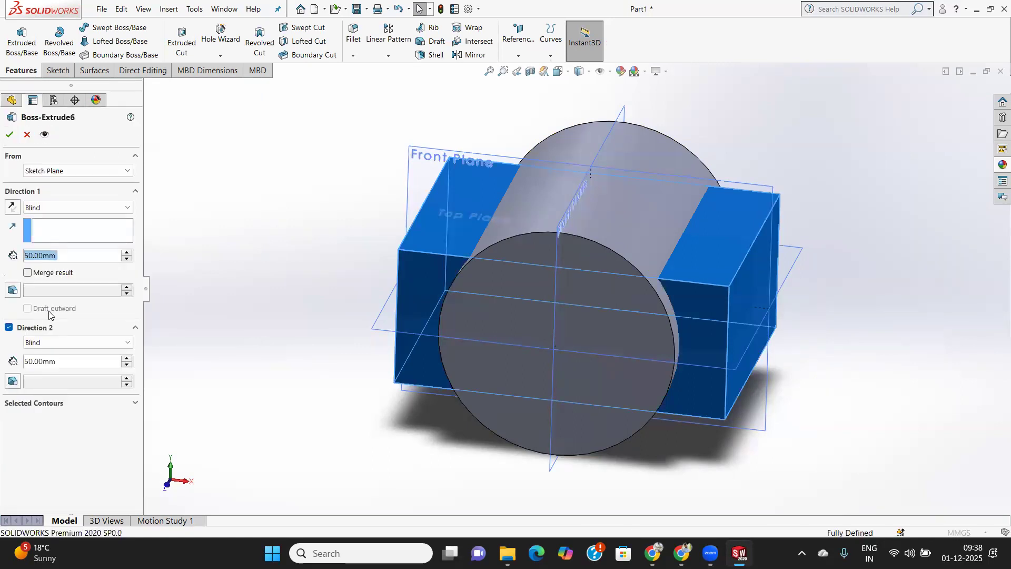
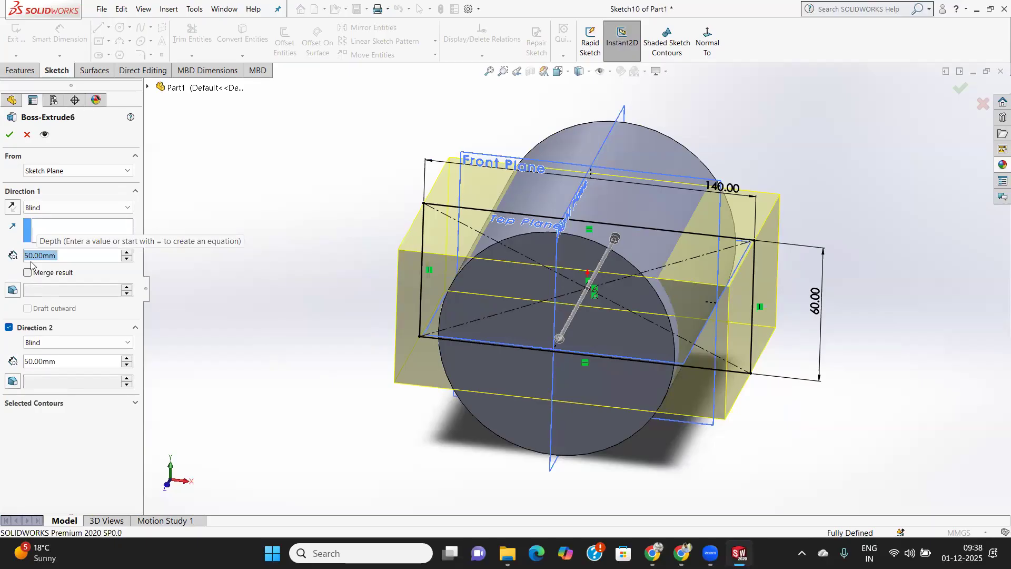
{"action": "left_click", "coordinate": [8, 135]}
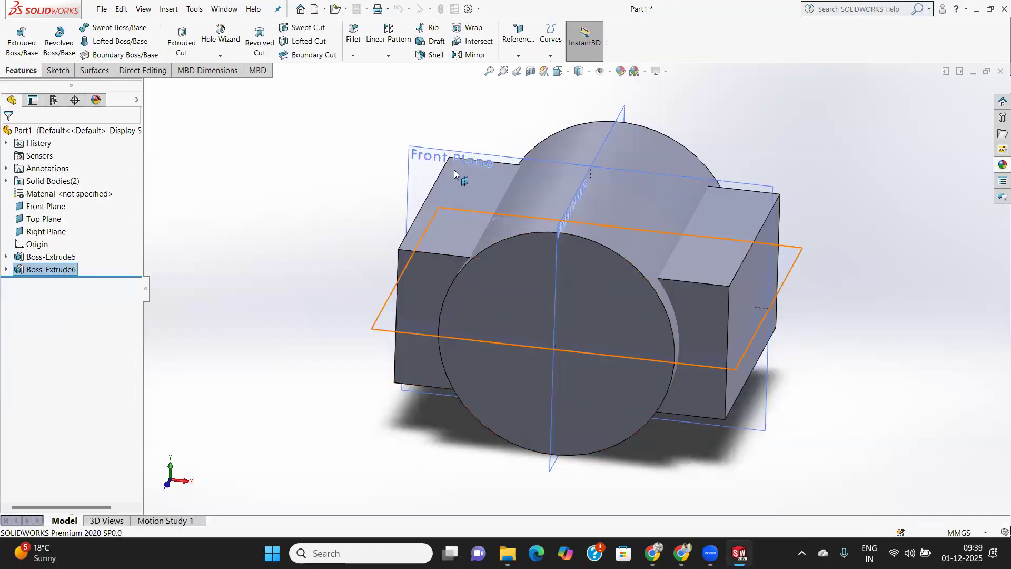
Start Intersect on the block and cylinder bodies, choose Create intersecting regions, and try to finish it.
{"action": "left_click", "coordinate": [476, 41]}
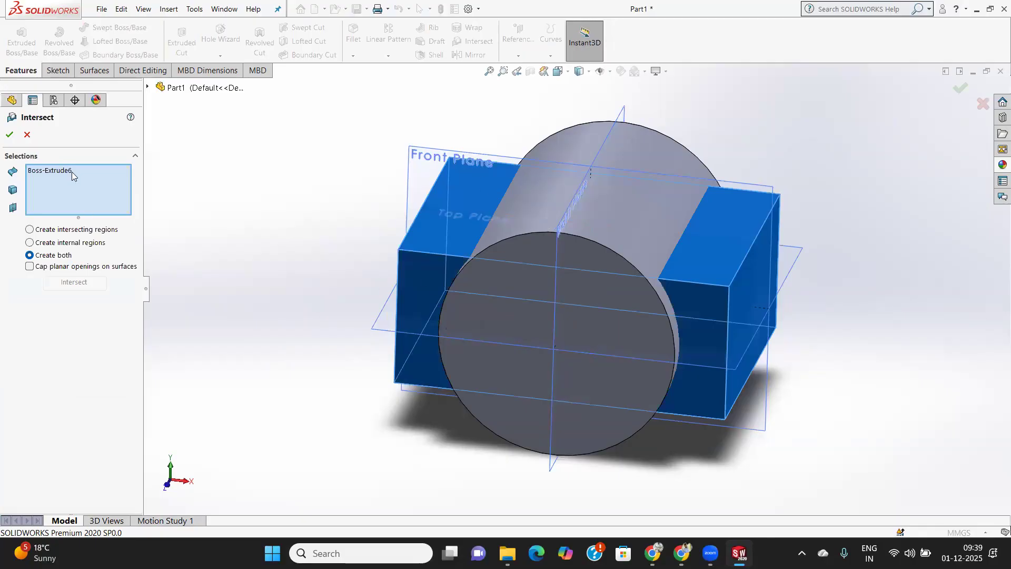
{"action": "left_click", "coordinate": [642, 219]}
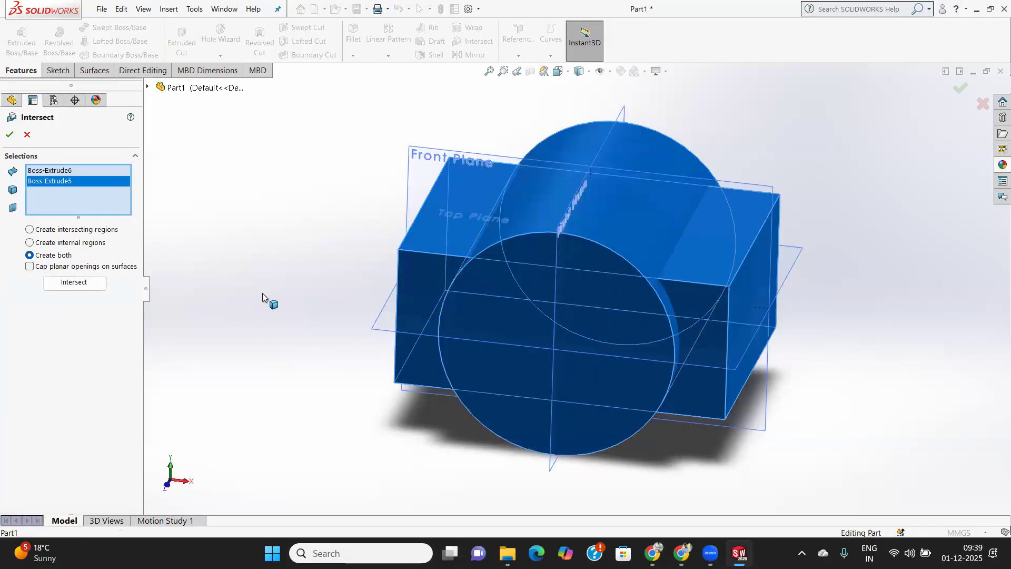
{"action": "left_click", "coordinate": [30, 230]}
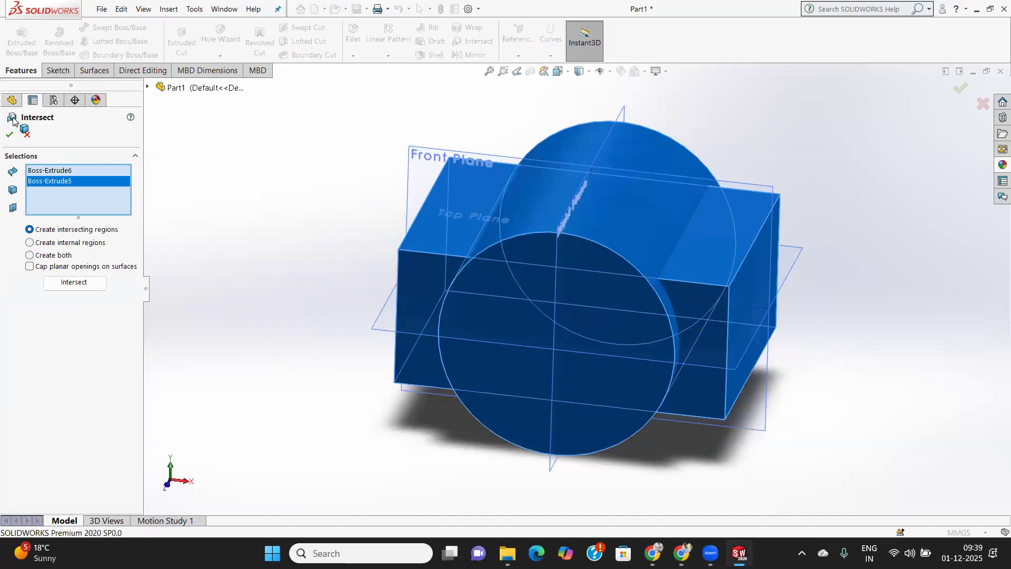
{"action": "left_click", "coordinate": [9, 135]}
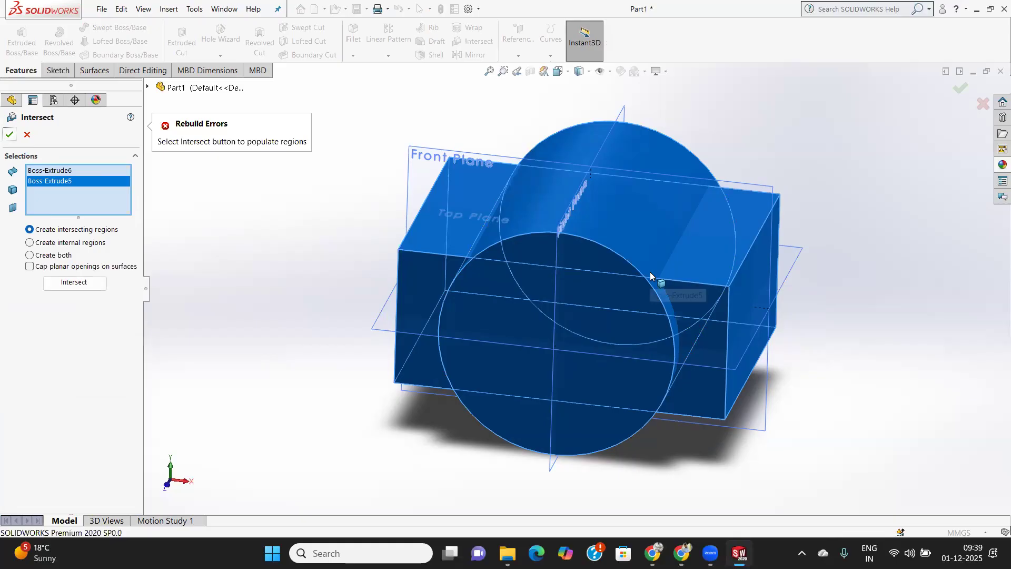
Remove both bodies from the Intersect selections, select the cylinder and the block again, and try to finish the feature.
{"action": "right_click", "coordinate": [70, 181]}
{"action": "left_click", "coordinate": [105, 205]}
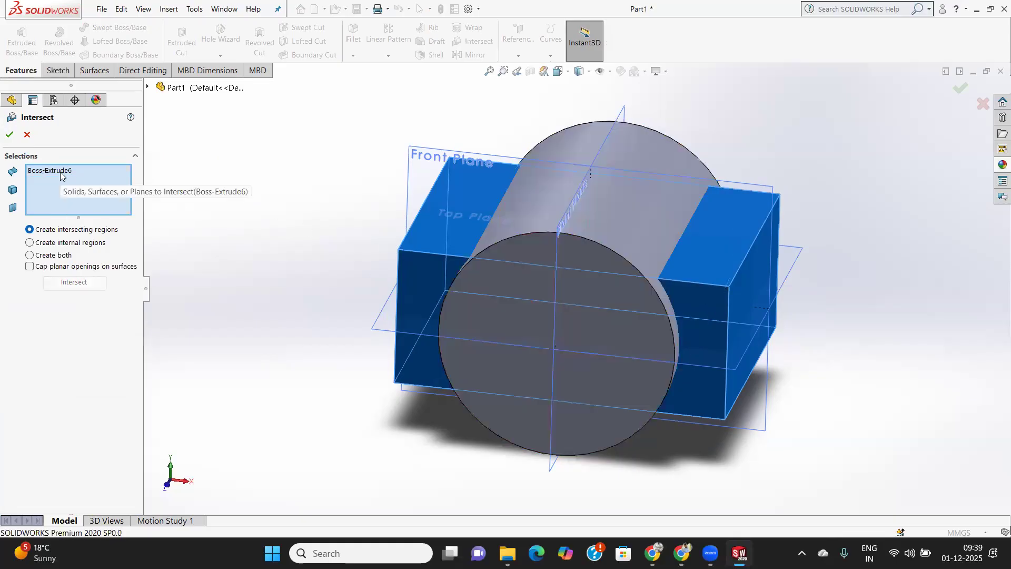
{"action": "right_click", "coordinate": [58, 172]}
{"action": "left_click", "coordinate": [89, 195]}
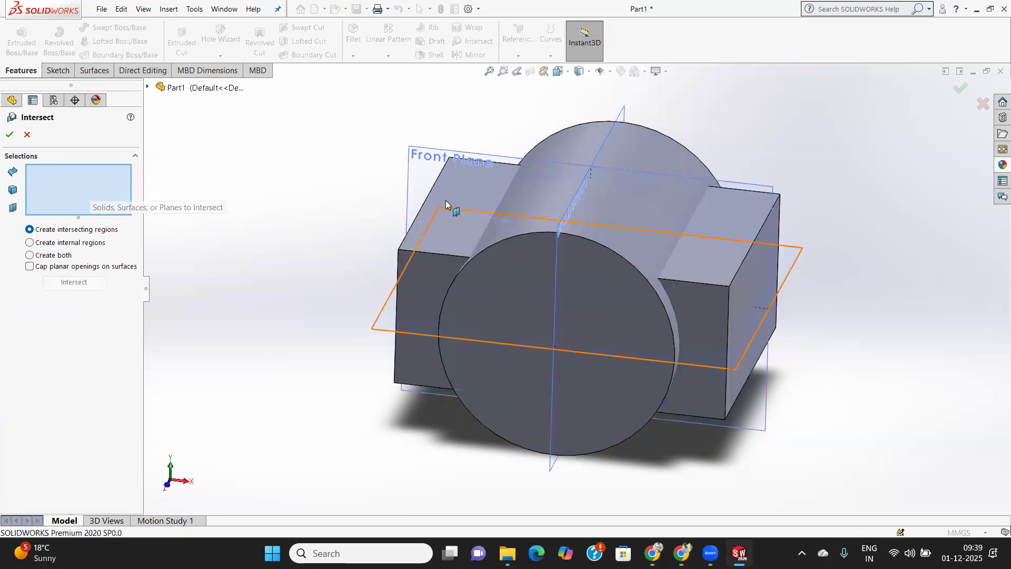
{"action": "left_click", "coordinate": [631, 235]}
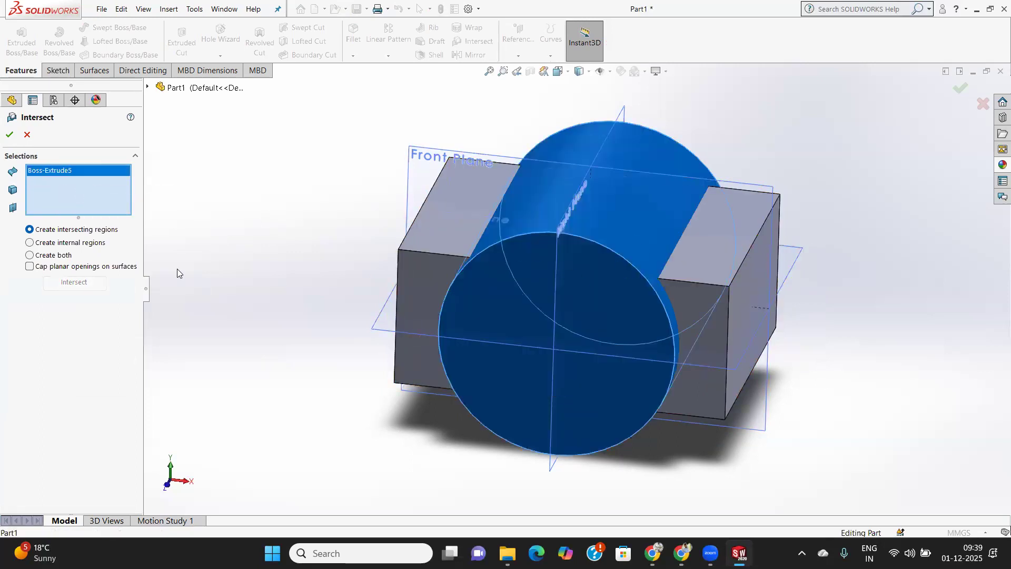
{"action": "left_click", "coordinate": [734, 235]}
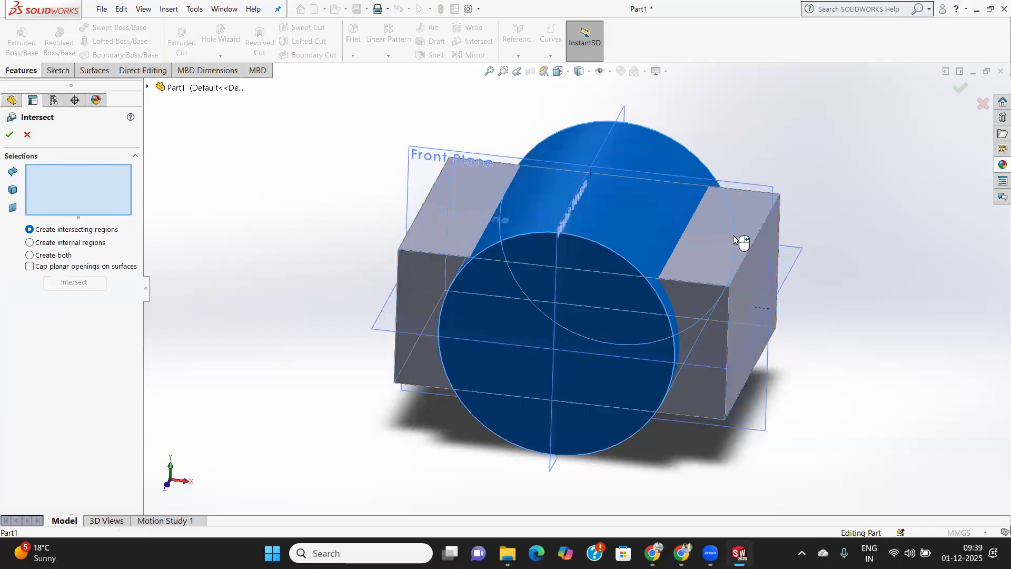
{"action": "left_click", "coordinate": [9, 135]}
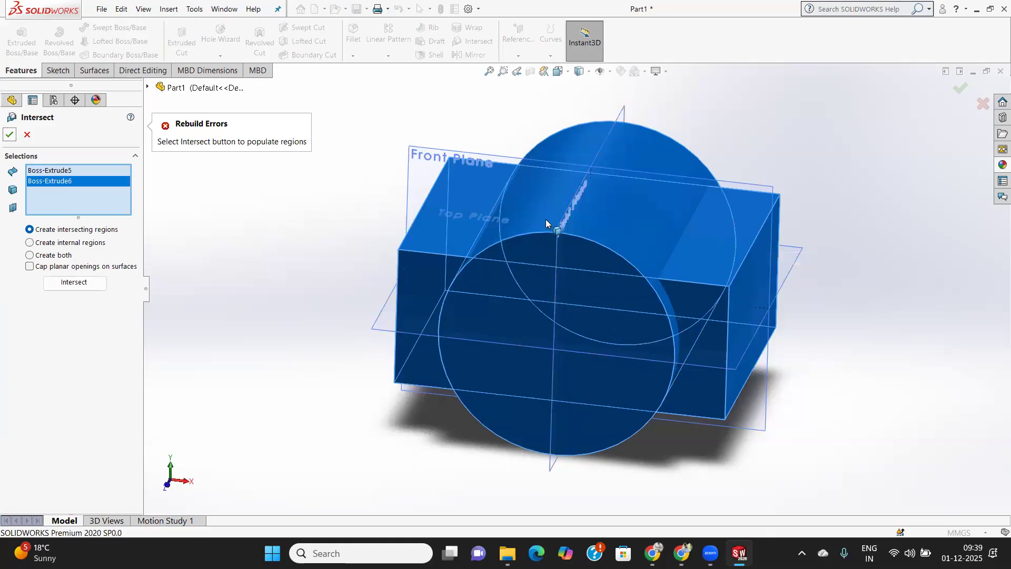
Try to intersect the bodies with the Right Plane added, deselect the block, and add the Top Plane.
{"action": "left_click", "coordinate": [558, 241]}
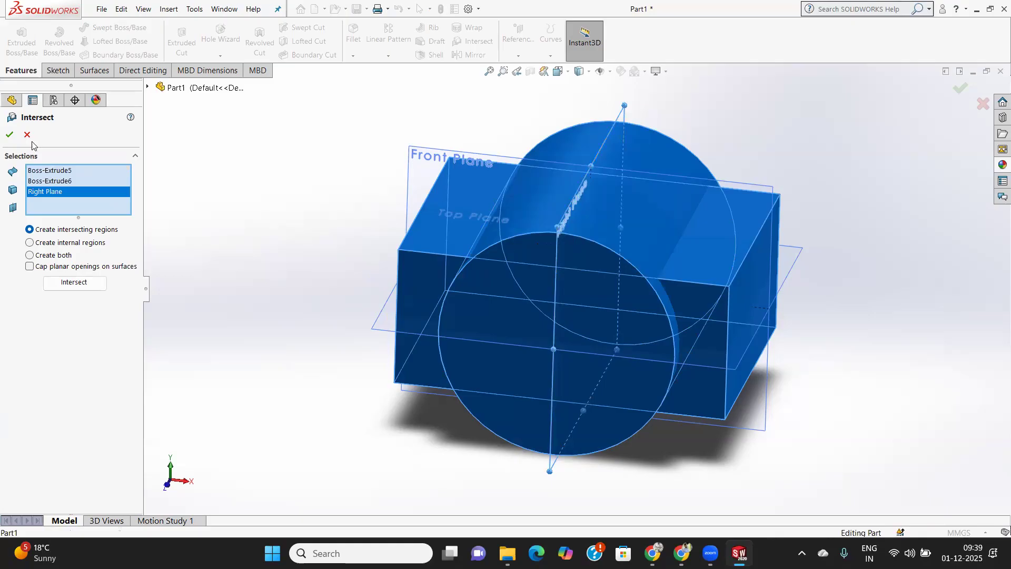
{"action": "left_click", "coordinate": [7, 136]}
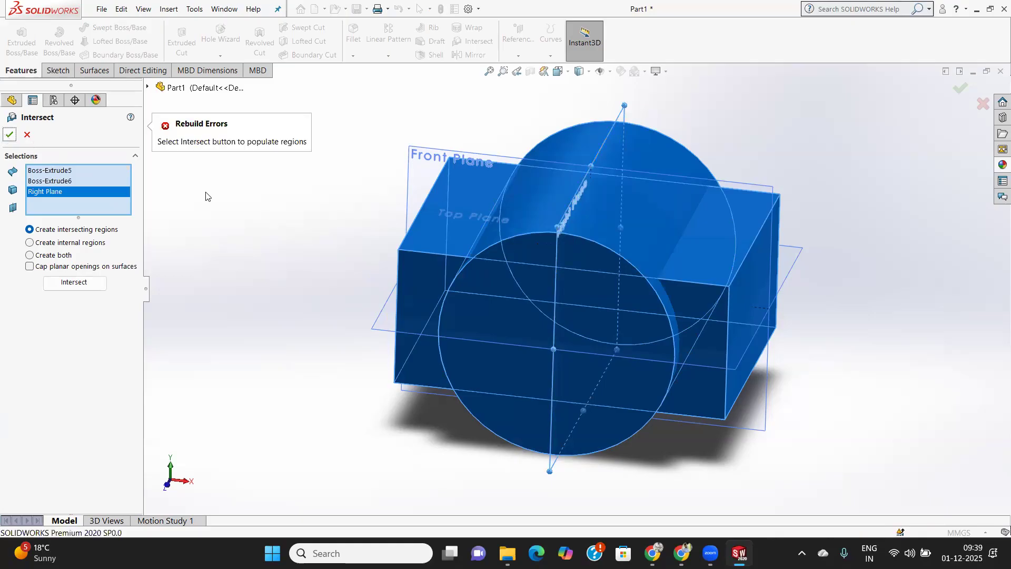
{"action": "middle_click_drag", "start_coordinate": [553, 274], "coordinate": [556, 330]}
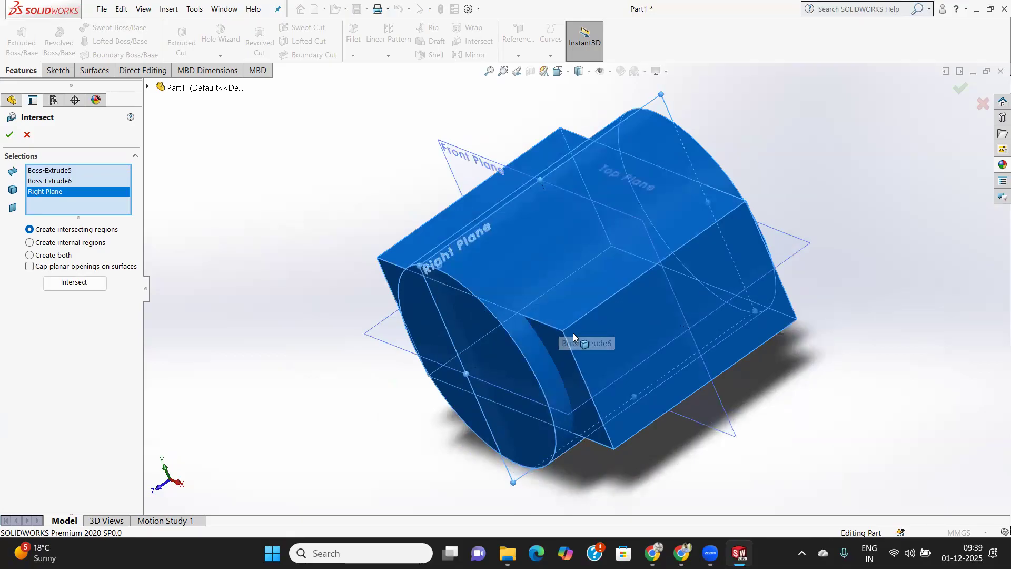
{"action": "left_click", "coordinate": [580, 317]}
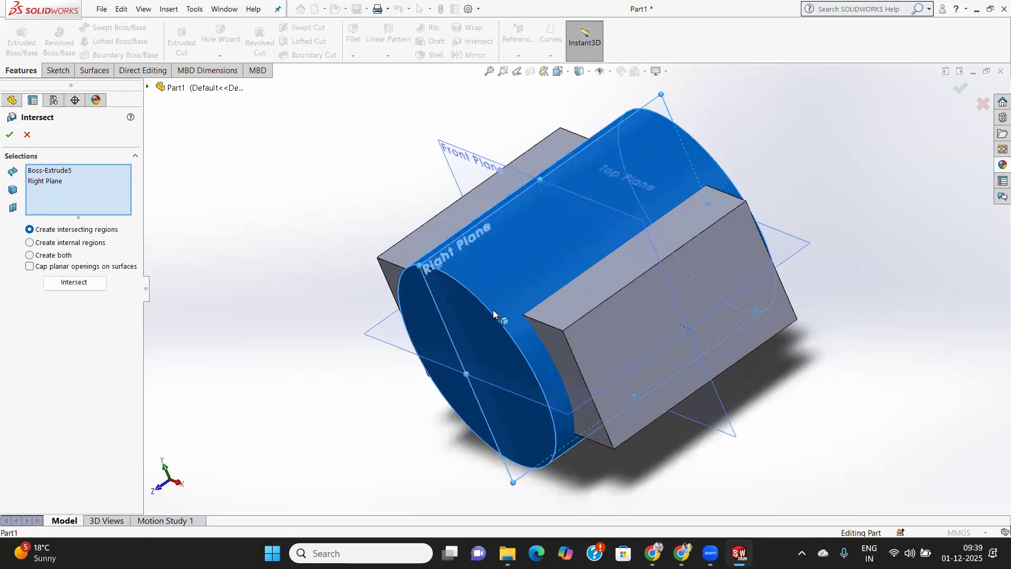
{"action": "left_click", "coordinate": [596, 342]}
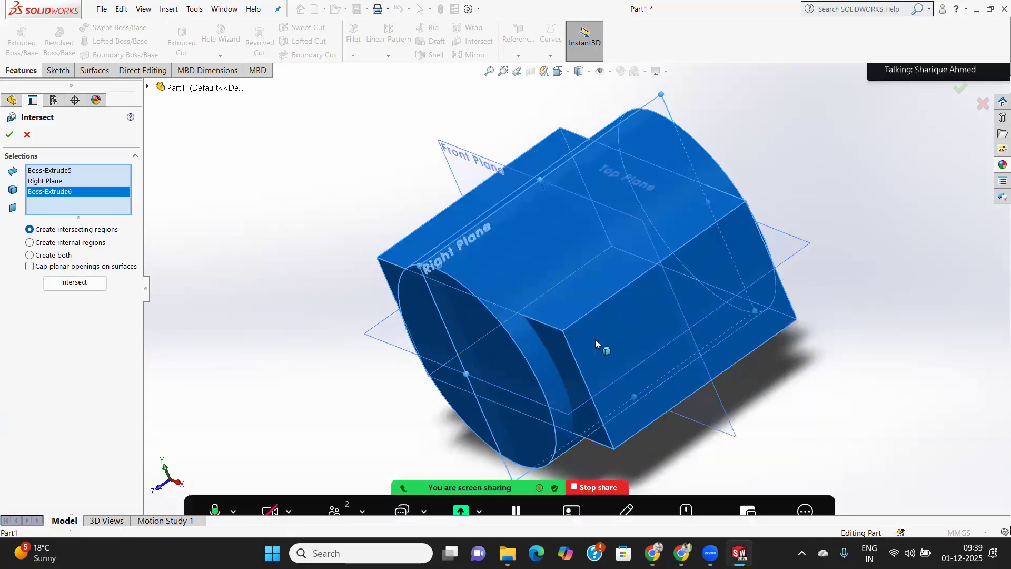
{"action": "left_click", "coordinate": [595, 339]}
{"action": "left_click", "coordinate": [9, 134]}
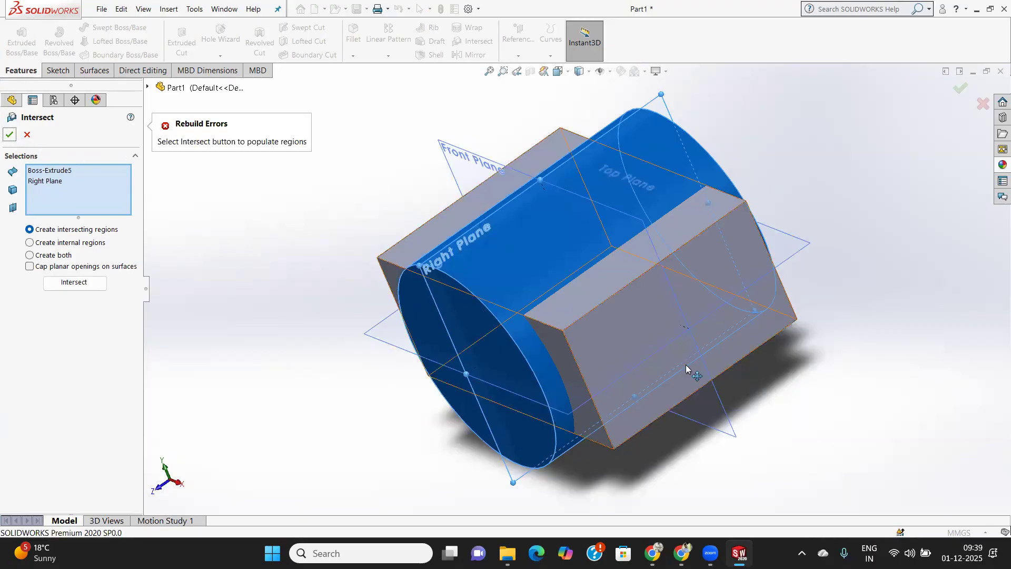
{"action": "left_click", "coordinate": [651, 363]}
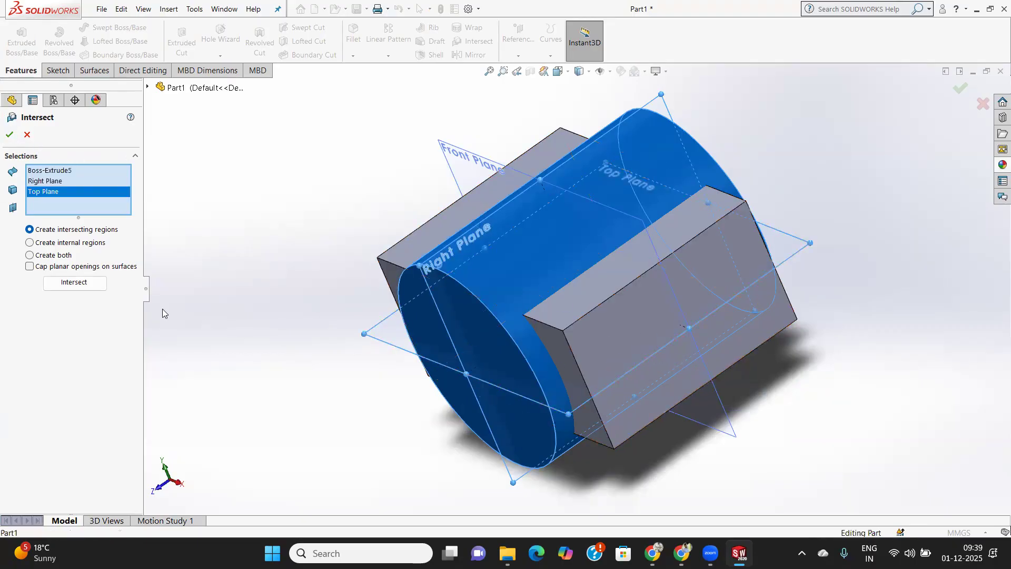
Remove the Right Plane and the Top Plane from the Intersect selections and add the block body again.
{"action": "left_click", "coordinate": [53, 182]}
{"action": "right_click", "coordinate": [52, 182]}
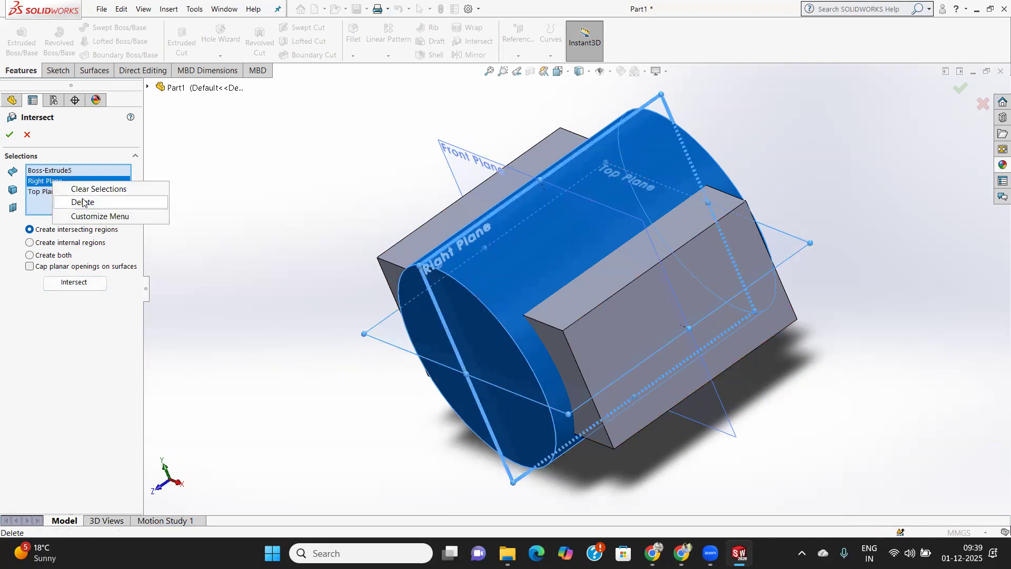
{"action": "left_click", "coordinate": [83, 202]}
{"action": "left_click", "coordinate": [48, 182]}
{"action": "right_click", "coordinate": [49, 181]}
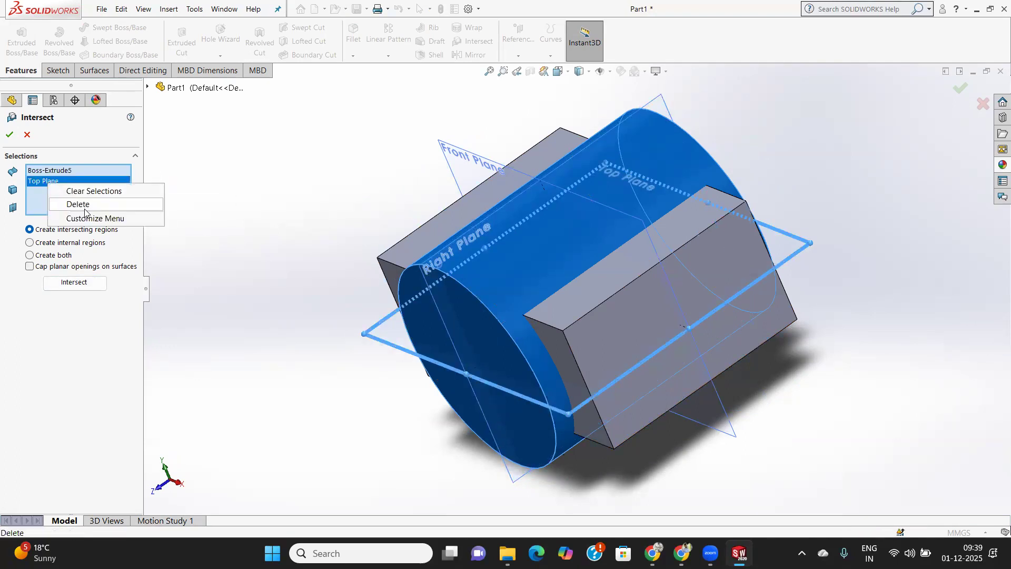
{"action": "left_click", "coordinate": [83, 203]}
{"action": "left_click", "coordinate": [624, 328]}
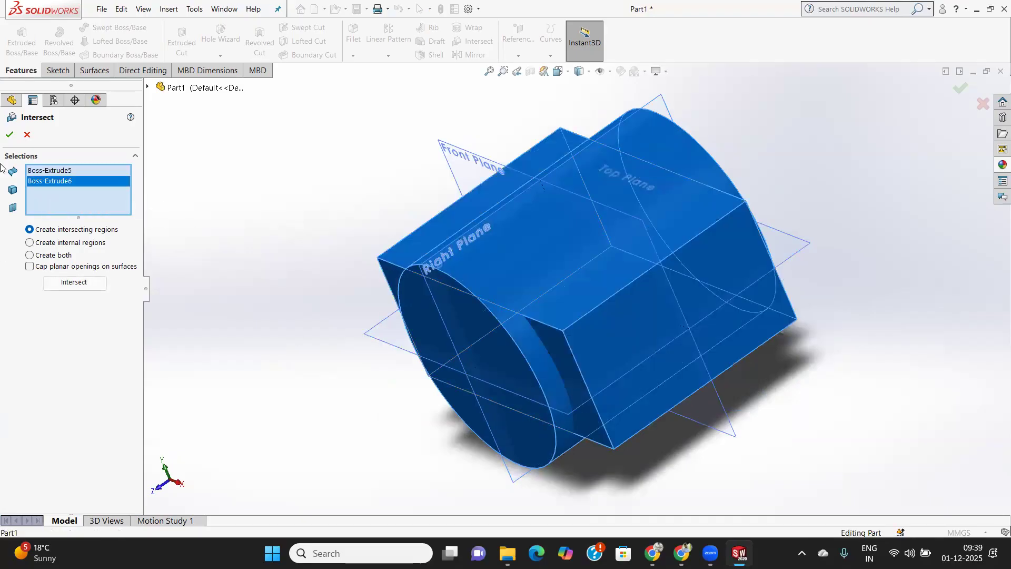
Compute the intersection regions of the cylinder and block and view their preview from the front.
{"action": "left_click", "coordinate": [68, 284]}
{"action": "middle_click_drag", "start_coordinate": [249, 297], "coordinate": [303, 276]}
{"action": "scroll", "coordinate": [501, 289], "scroll_direction": "down", "scroll_amount": 3}
{"action": "scroll", "coordinate": [512, 288], "scroll_direction": "up", "scroll_amount": 3}
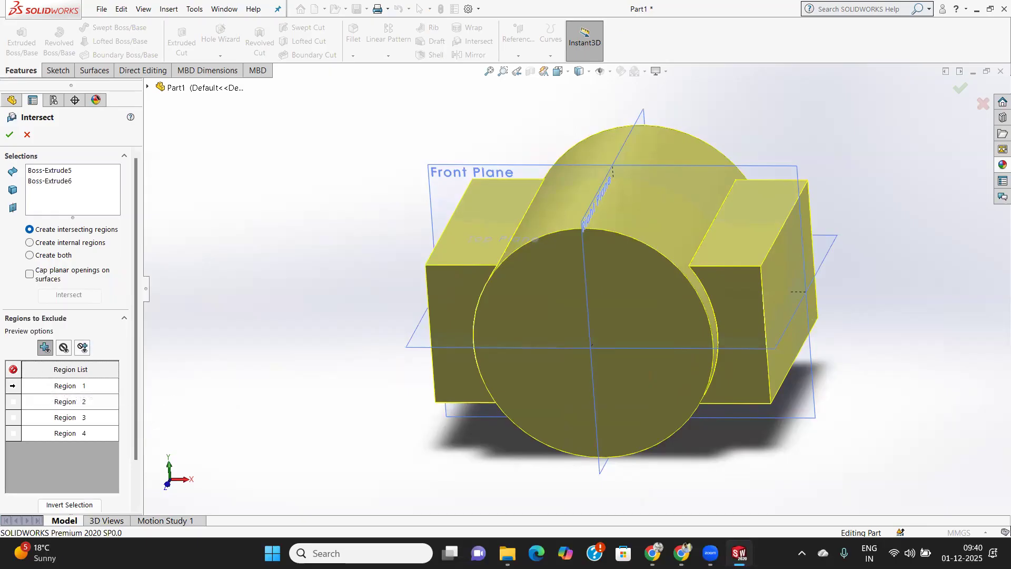
Exclude Regions 1, 2 and 3 one at a time and include each again to compare the intersection previews.
{"action": "left_click", "coordinate": [12, 386]}
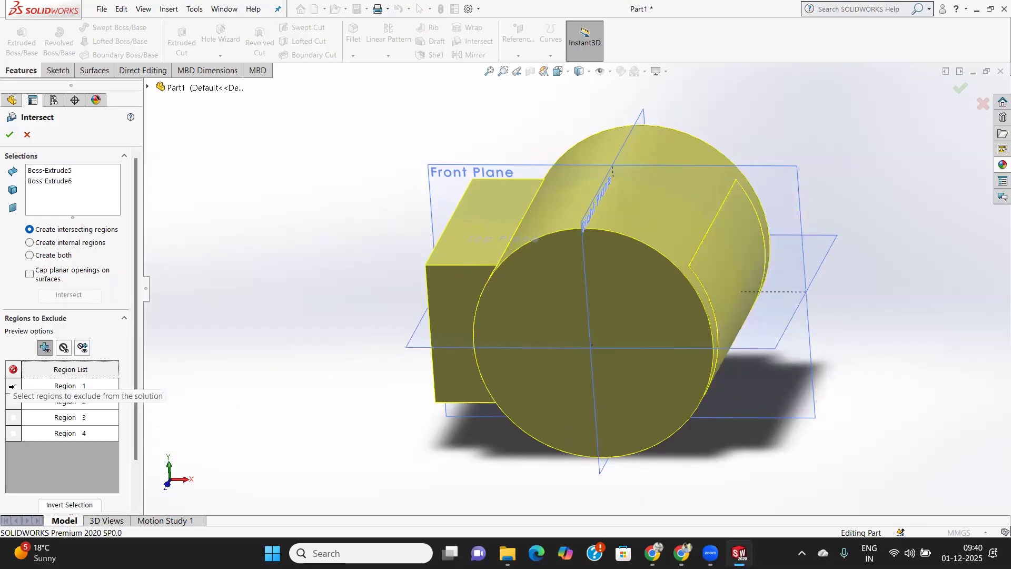
{"action": "left_click", "coordinate": [12, 386]}
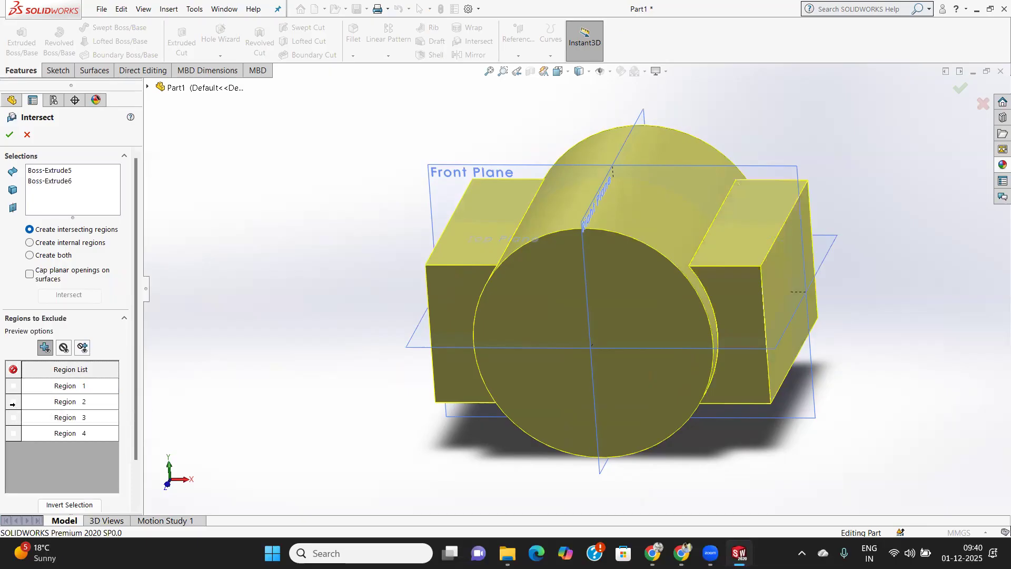
{"action": "left_click", "coordinate": [13, 402]}
{"action": "left_click", "coordinate": [13, 402]}
{"action": "left_click", "coordinate": [14, 417]}
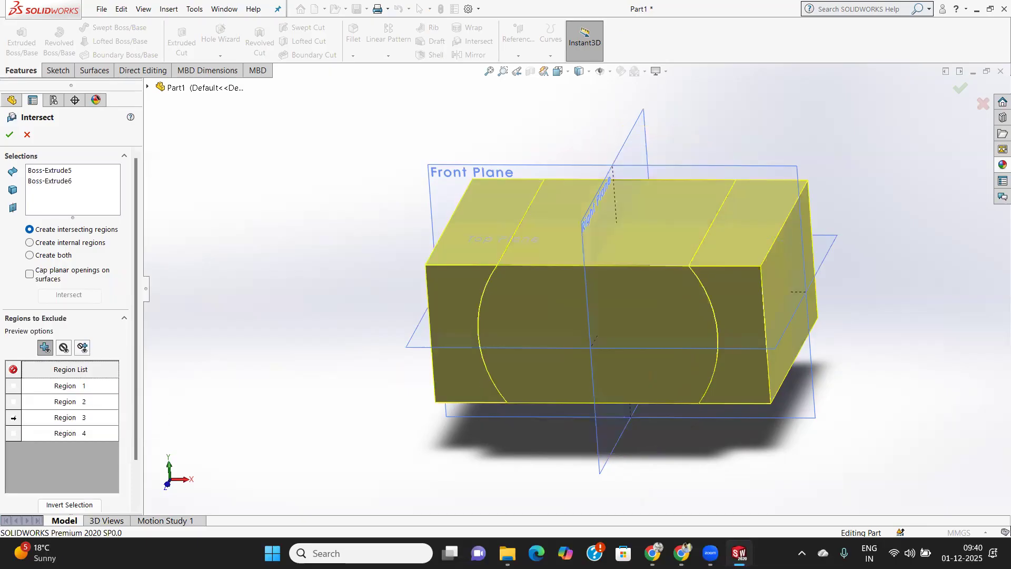
{"action": "left_click", "coordinate": [13, 417]}
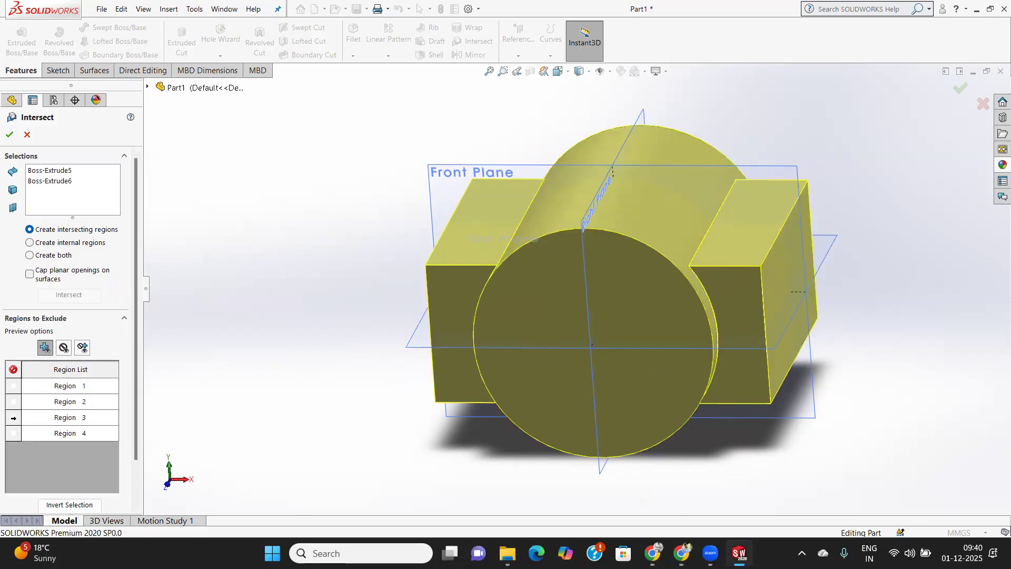
Exclude Regions 3 and 4 from the intersection, keeping only the block's two outer pieces, and inspect the preview.
{"action": "left_click", "coordinate": [13, 434]}
{"action": "left_click", "coordinate": [12, 419]}
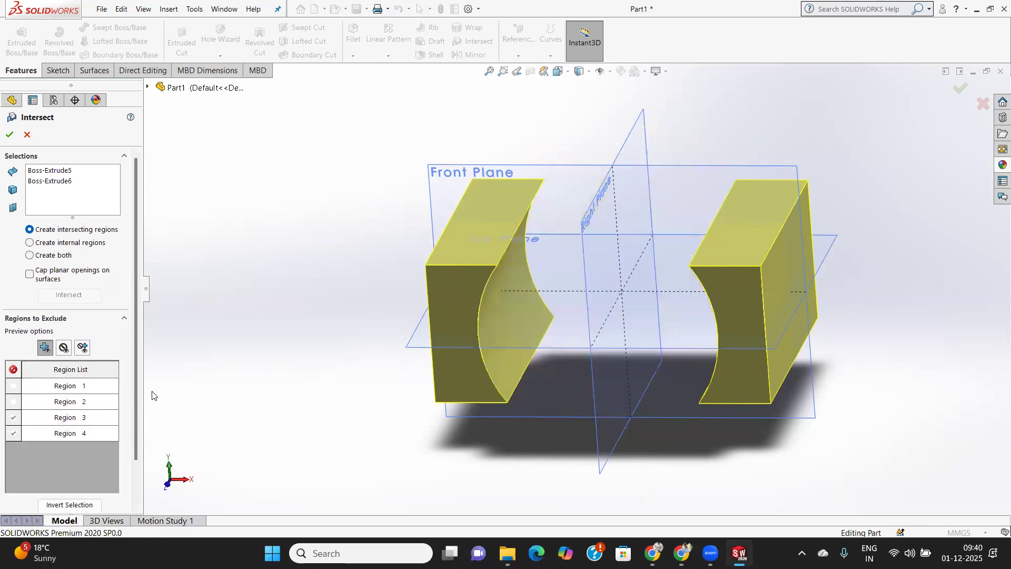
{"action": "middle_click_drag", "start_coordinate": [579, 301], "coordinate": [584, 276]}
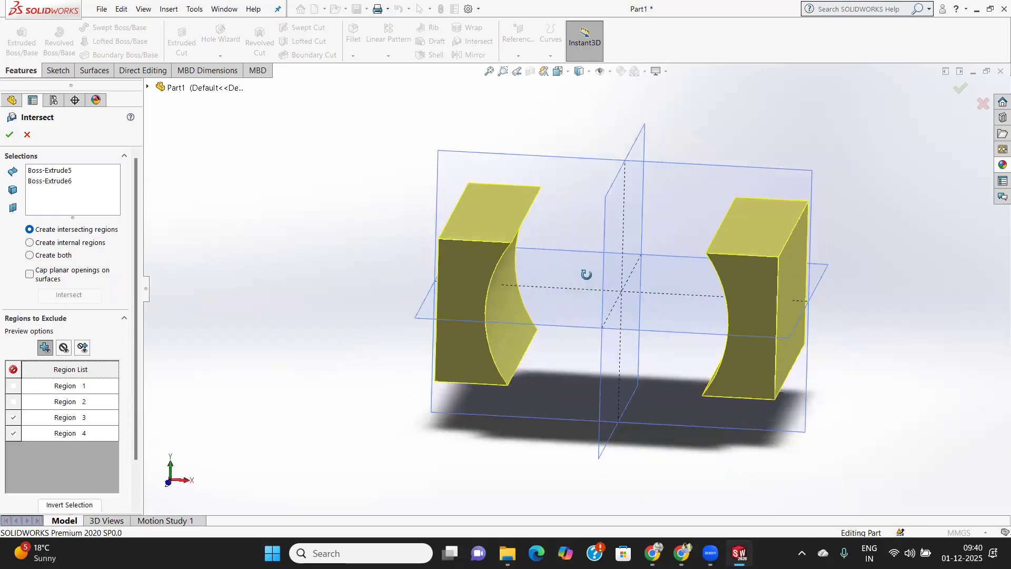
Include Region 4 again, exclude Regions 1 and 2 so only the bodies' overlap remains, and finish the Intersect feature.
{"action": "left_click", "coordinate": [13, 433]}
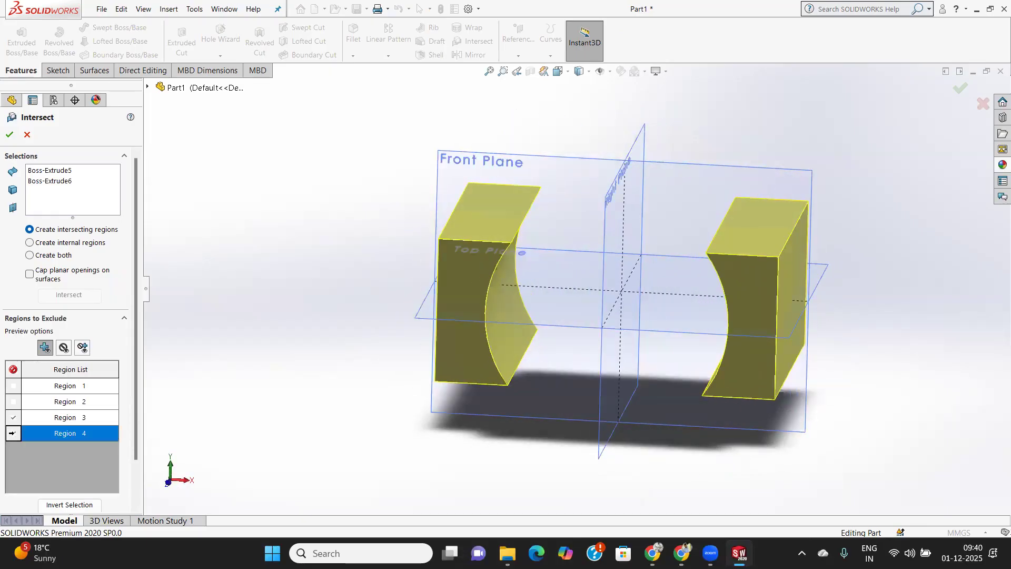
{"action": "left_click", "coordinate": [12, 433]}
{"action": "left_click", "coordinate": [12, 432]}
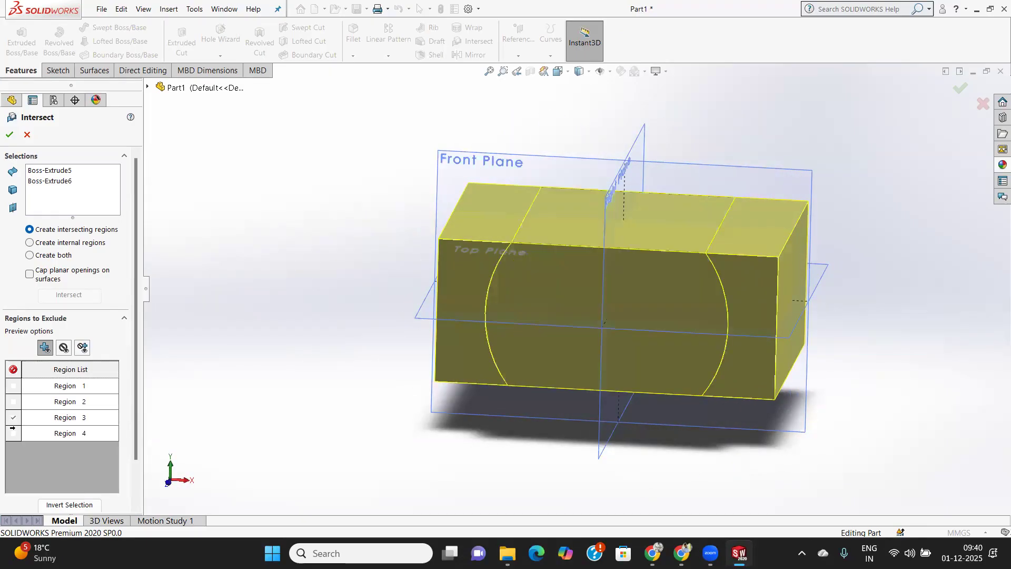
{"action": "left_click", "coordinate": [13, 403]}
{"action": "left_click", "coordinate": [13, 387]}
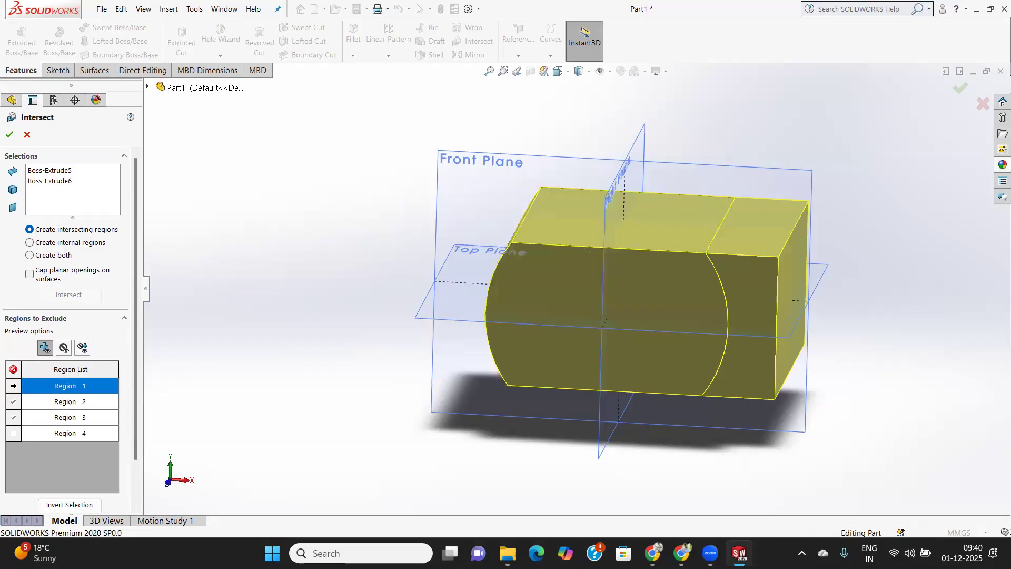
{"action": "middle_click_drag", "start_coordinate": [373, 277], "coordinate": [403, 349]}
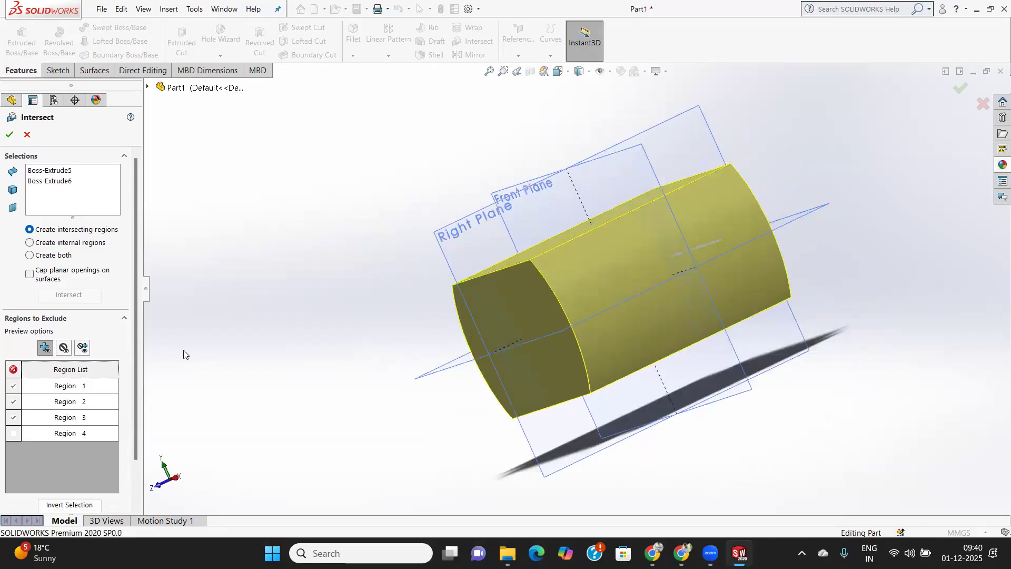
{"action": "left_click", "coordinate": [9, 135]}
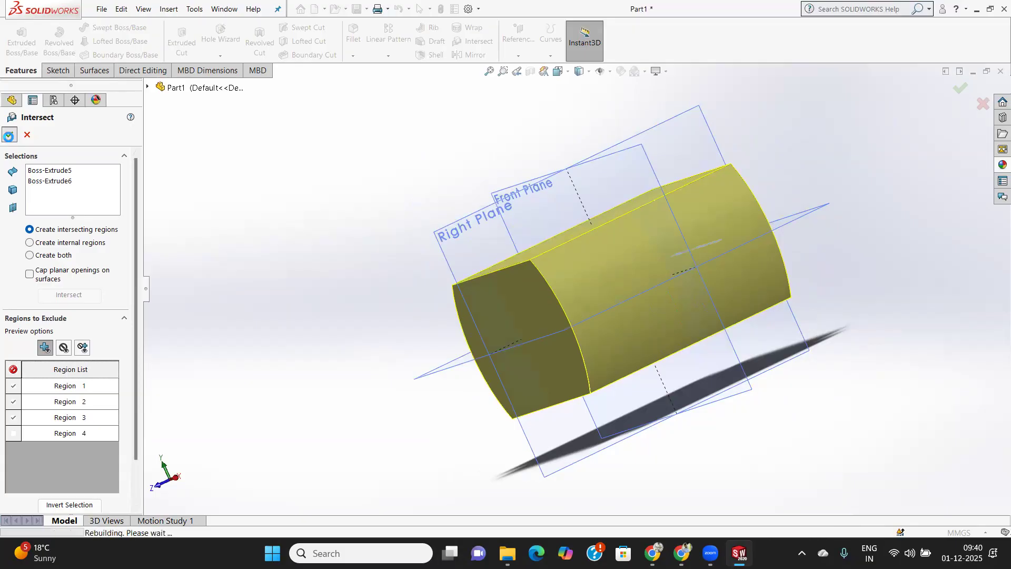
{"action": "middle_click_drag", "start_coordinate": [470, 296], "coordinate": [553, 200]}
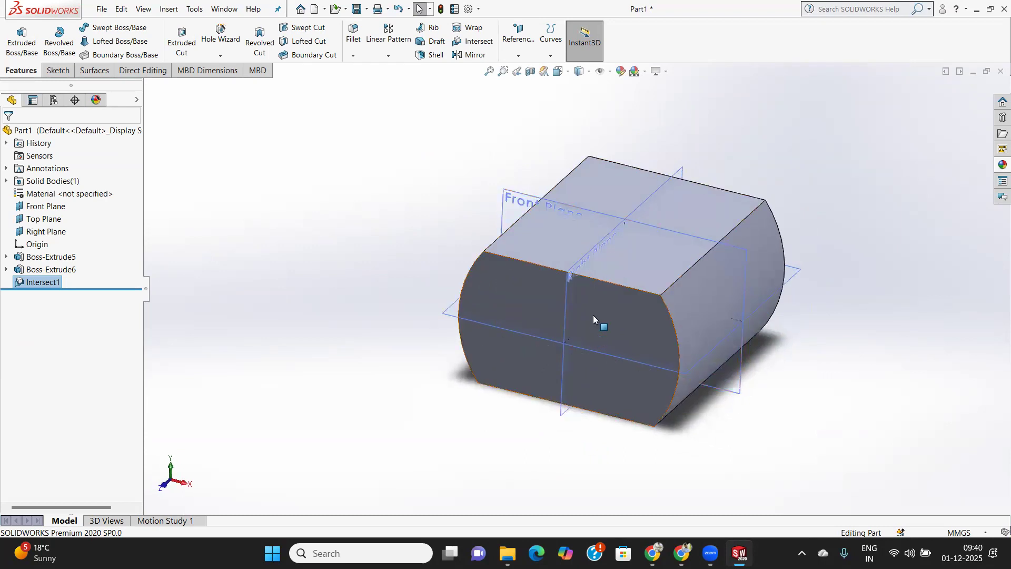
{"action": "scroll", "coordinate": [594, 314], "scroll_direction": "down", "scroll_amount": 2}
{"action": "scroll", "coordinate": [594, 314], "scroll_direction": "up", "scroll_amount": 2}
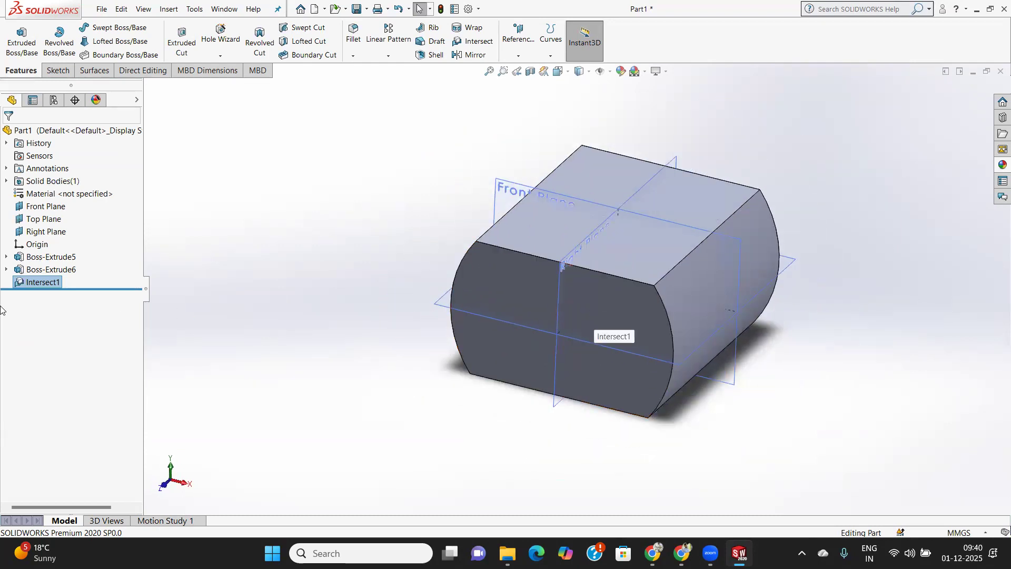
Edit the Intersect feature to include Regions 1 and 2 and exclude Region 4, keeping only the block's outer pieces, and accept it.
{"action": "right_click", "coordinate": [31, 283]}
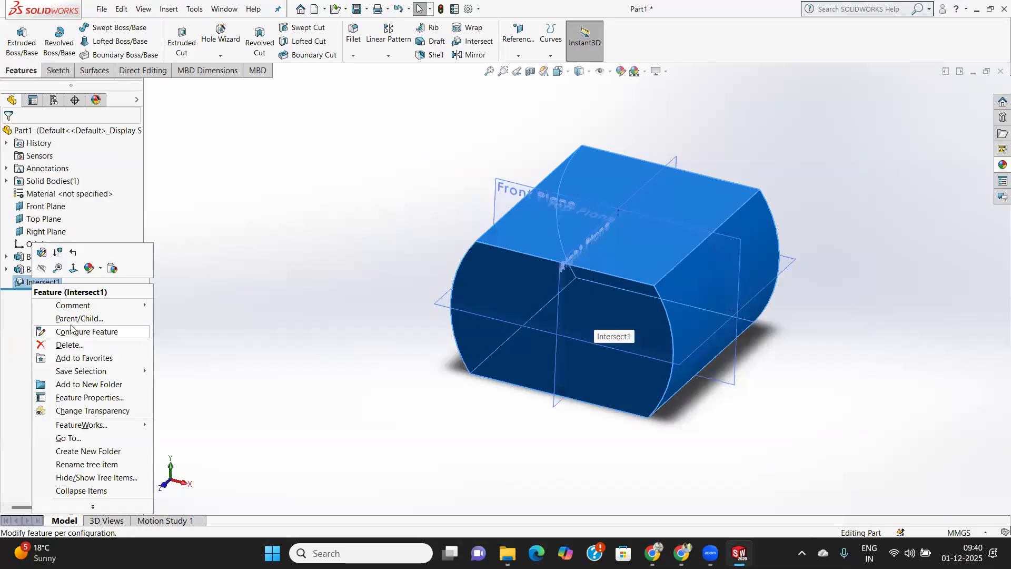
{"action": "left_click", "coordinate": [42, 253]}
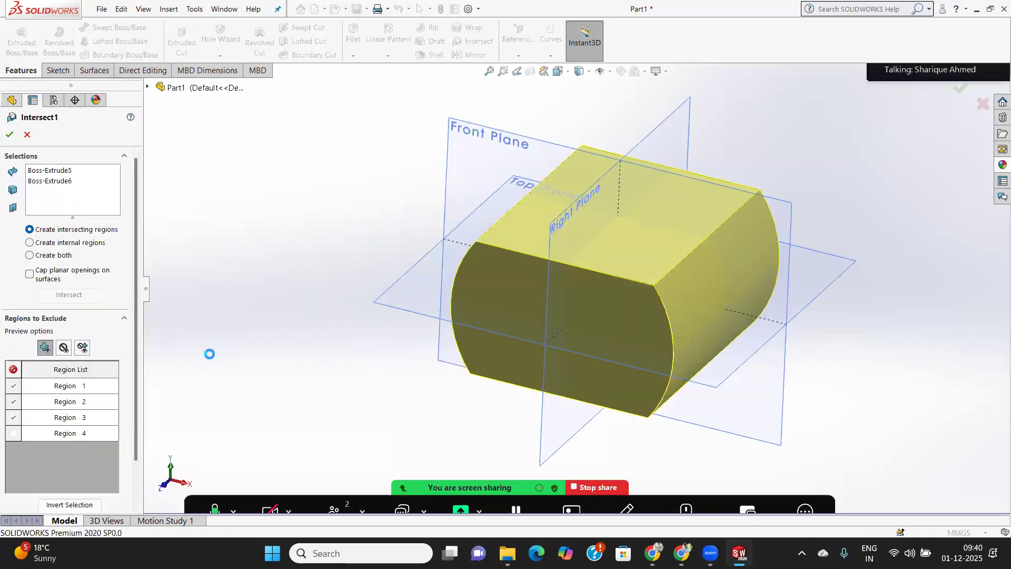
{"action": "middle_click_drag", "start_coordinate": [271, 348], "coordinate": [319, 358]}
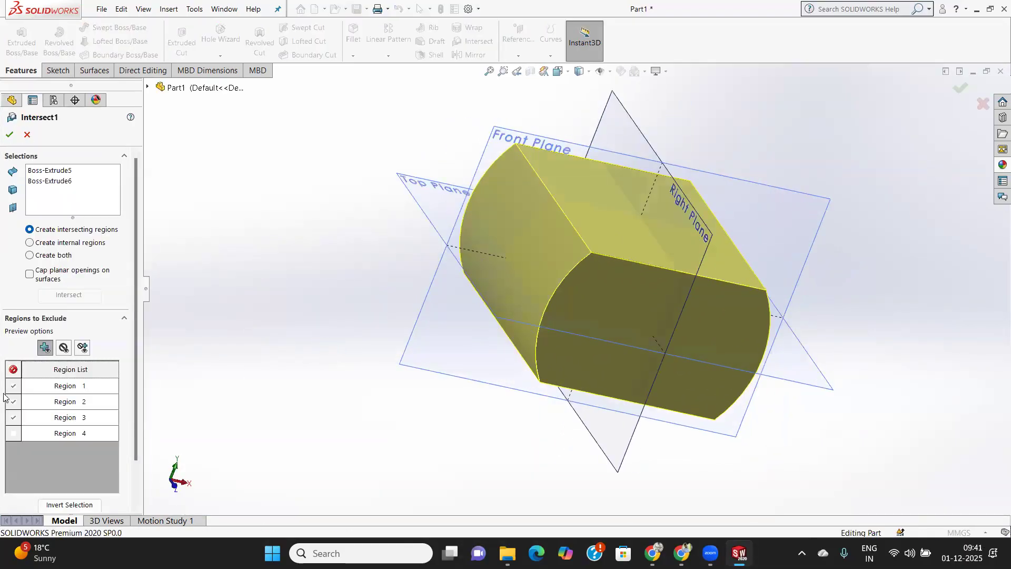
{"action": "left_click", "coordinate": [13, 387]}
{"action": "left_click", "coordinate": [14, 402]}
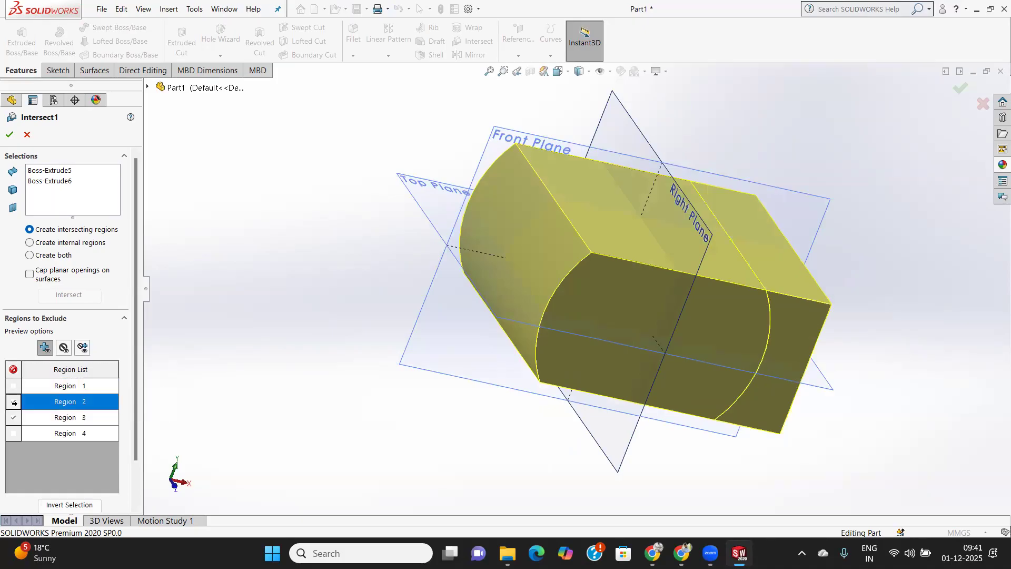
{"action": "left_click", "coordinate": [14, 433]}
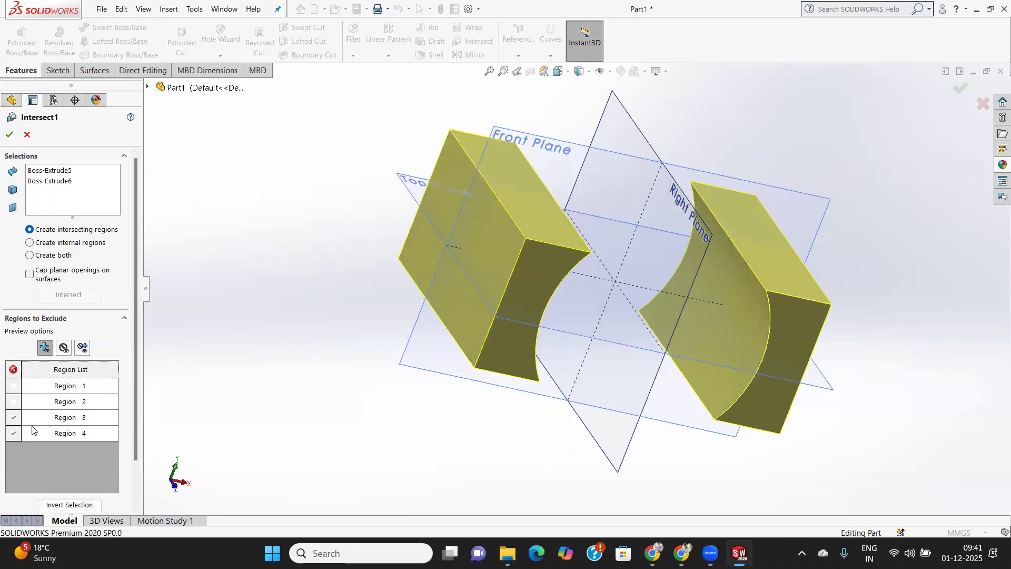
{"action": "middle_click_drag", "start_coordinate": [259, 377], "coordinate": [221, 356]}
{"action": "scroll", "coordinate": [220, 356], "scroll_direction": "up", "scroll_amount": 1}
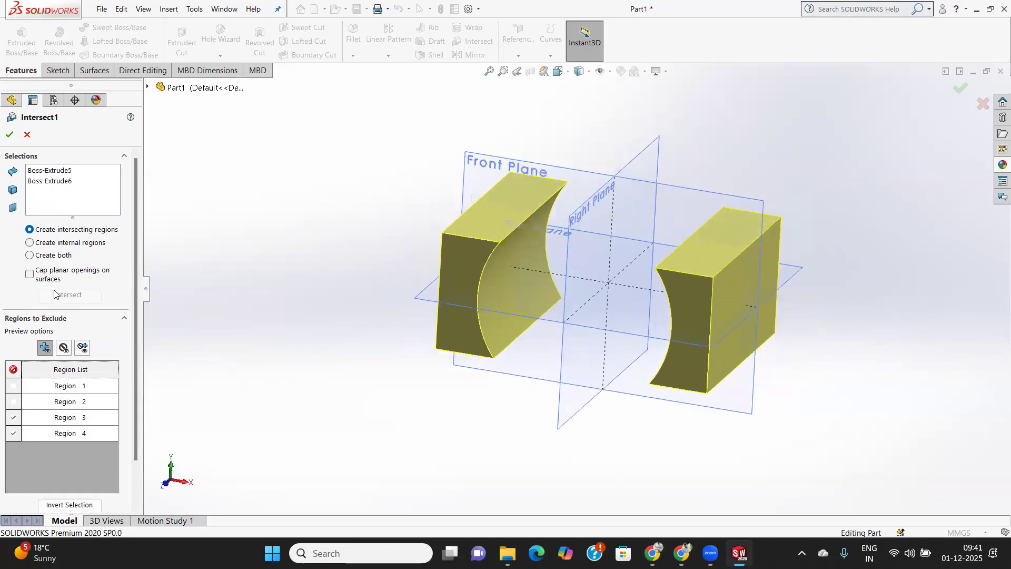
{"action": "left_click", "coordinate": [10, 135]}
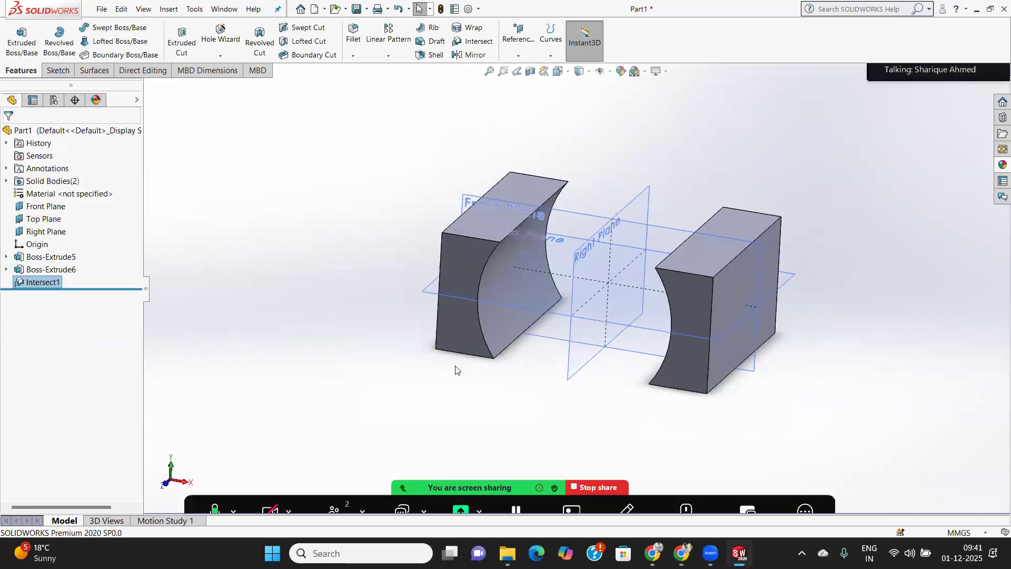
{"action": "middle_click_drag", "start_coordinate": [456, 370], "coordinate": [487, 368]}
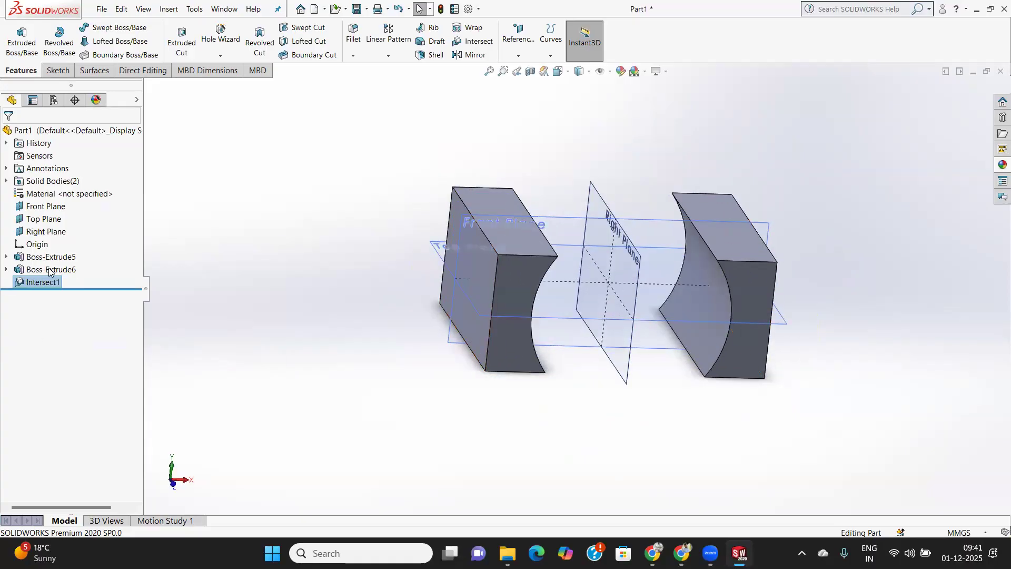
Reopen the Intersect feature for editing and exclude Regions 1, 2 and 4 while including Region 3, then inspect the preview.
{"action": "right_click", "coordinate": [41, 283]}
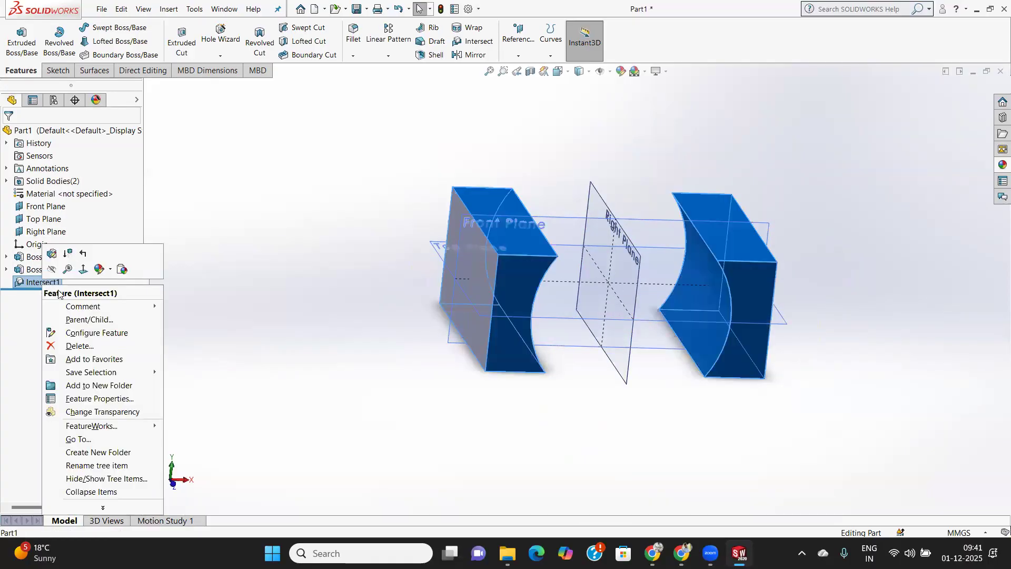
{"action": "left_click", "coordinate": [52, 253]}
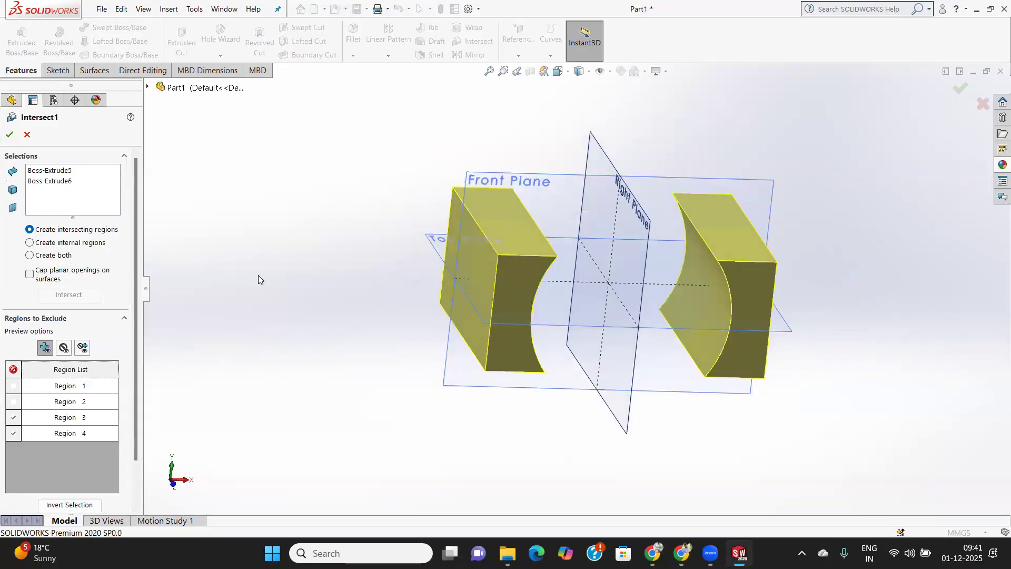
{"action": "left_click", "coordinate": [13, 417]}
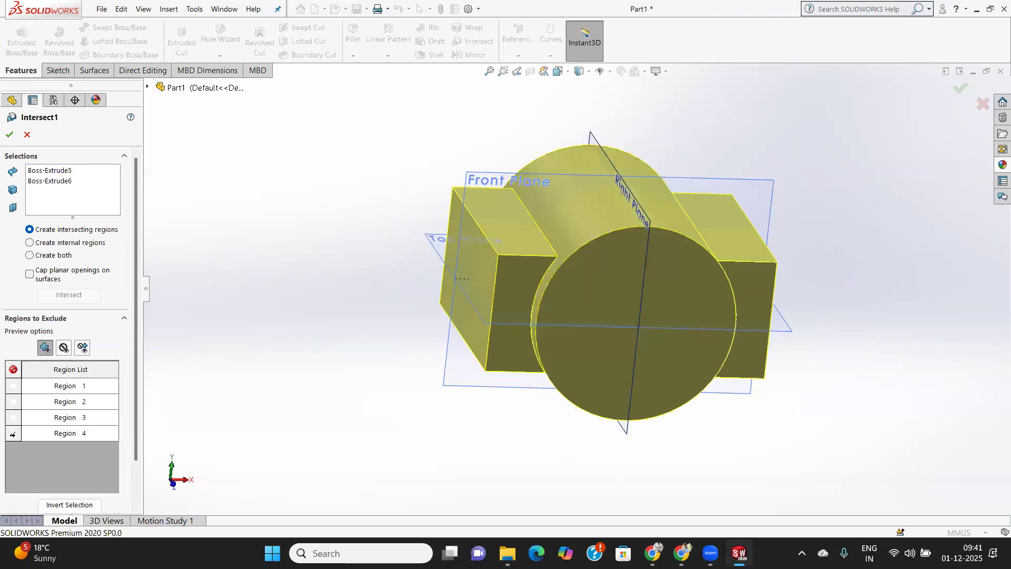
{"action": "left_click", "coordinate": [12, 417]}
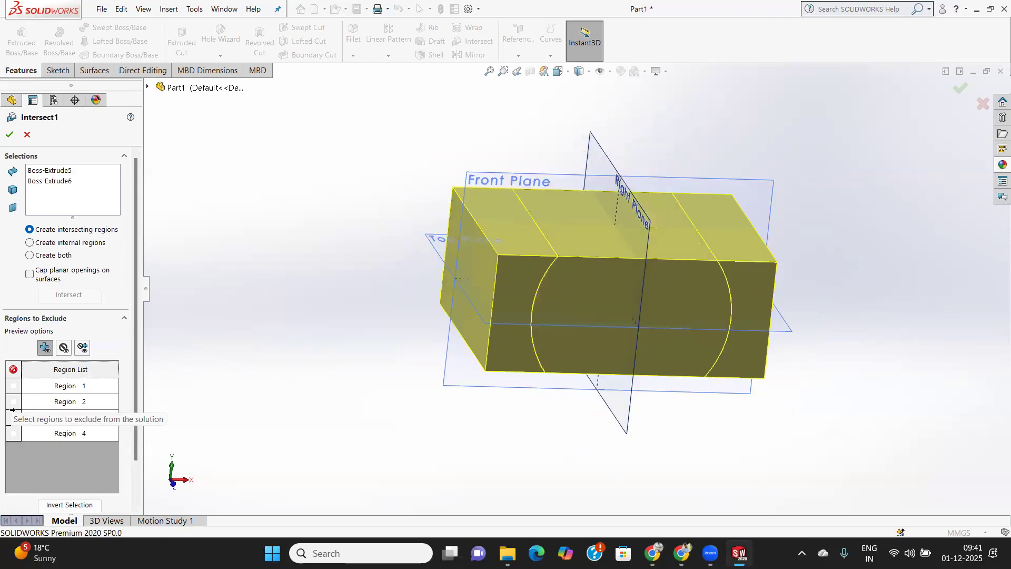
{"action": "left_click", "coordinate": [13, 433]}
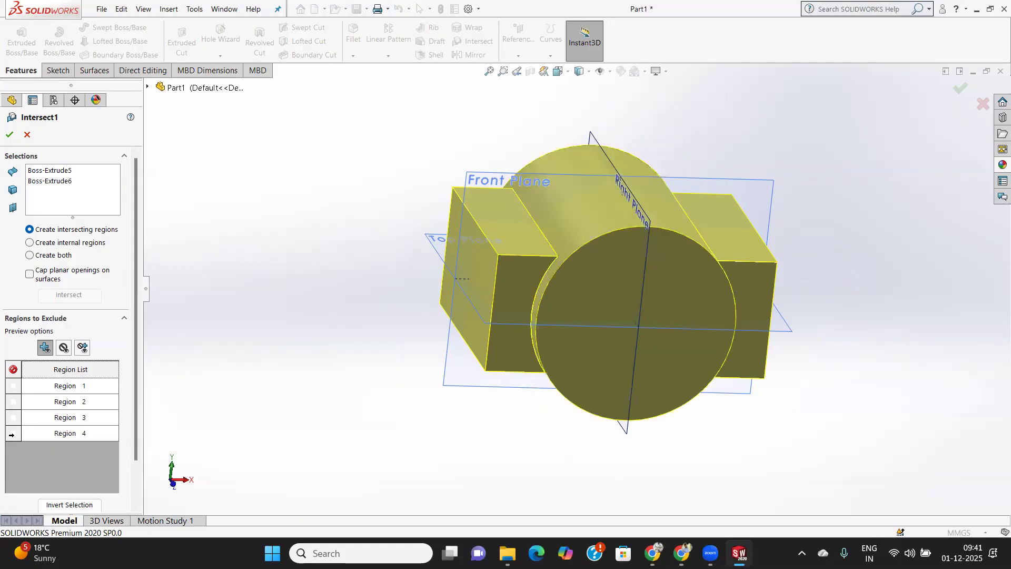
{"action": "left_click", "coordinate": [12, 418]}
{"action": "left_click", "coordinate": [13, 418]}
{"action": "left_click", "coordinate": [12, 402]}
{"action": "left_click", "coordinate": [12, 387]}
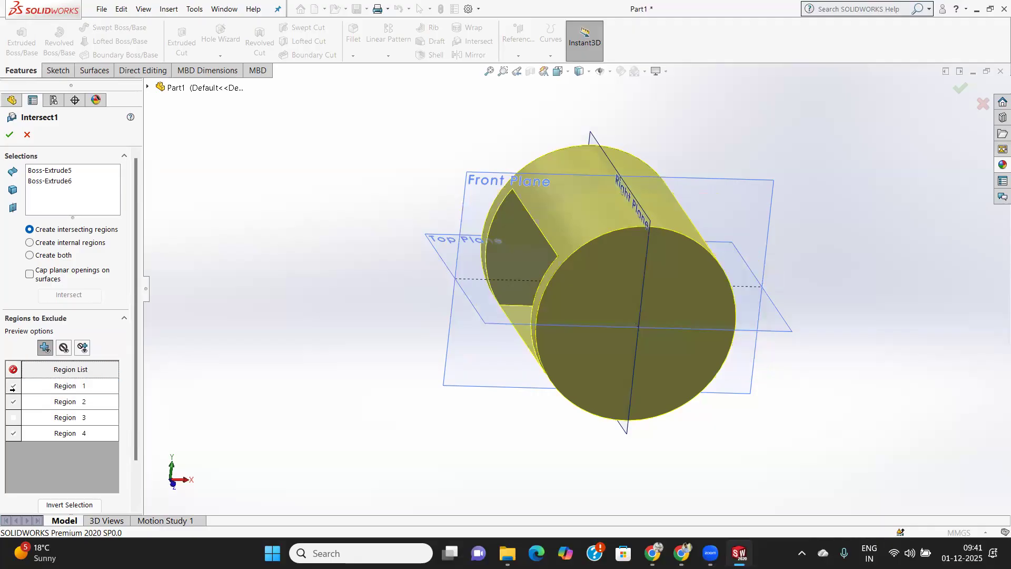
{"action": "middle_click_drag", "start_coordinate": [737, 342], "coordinate": [628, 415]}
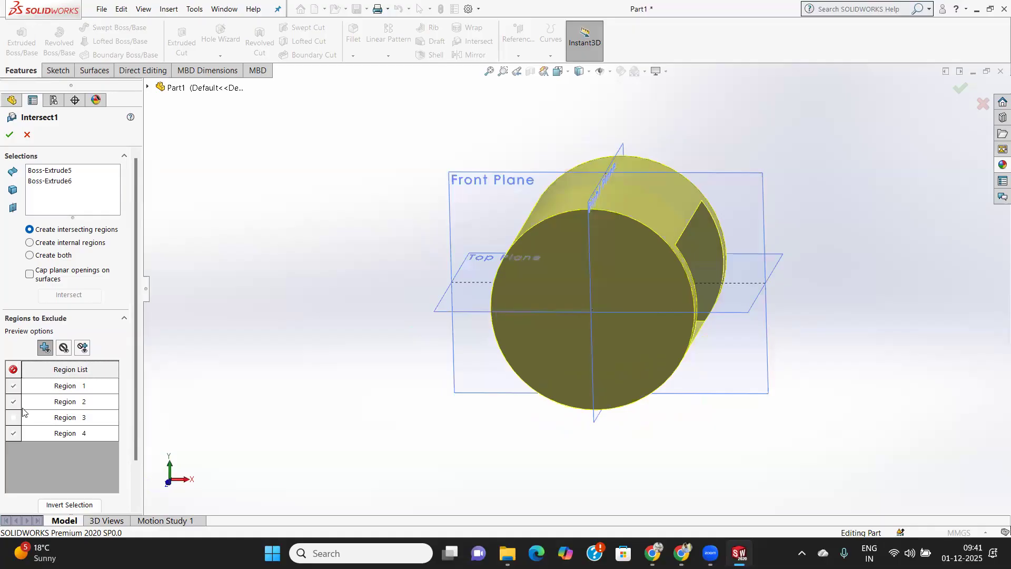
Include Regions 1, 2 and 4 in the intersection again so no region is excluded.
{"action": "left_click", "coordinate": [14, 385]}
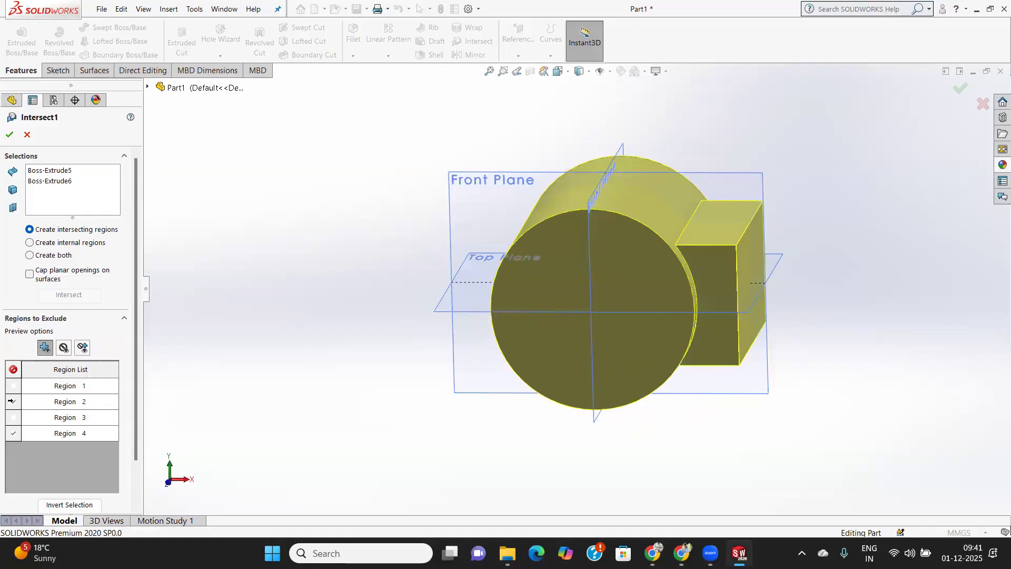
{"action": "left_click", "coordinate": [13, 401]}
{"action": "left_click", "coordinate": [13, 433]}
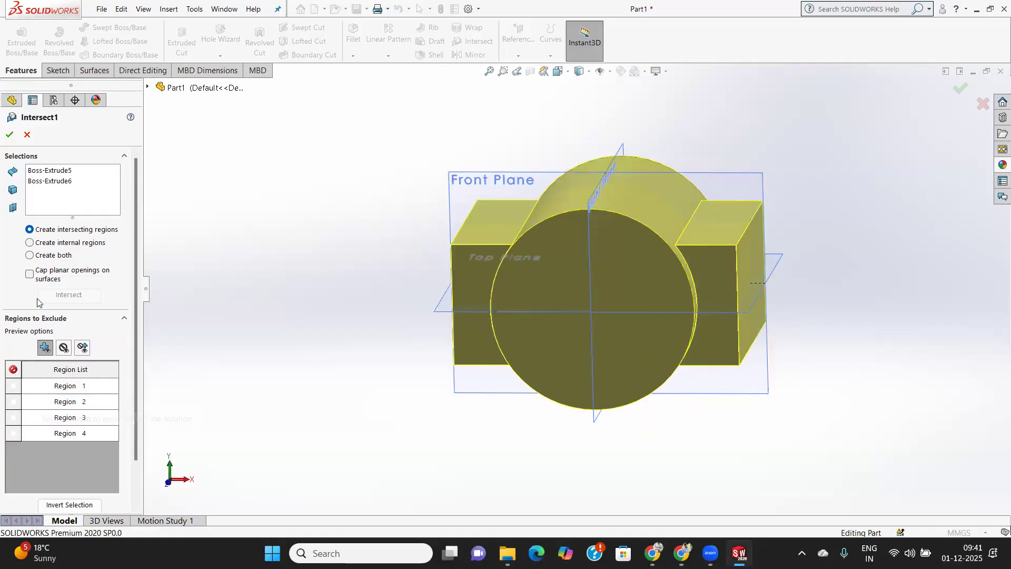
Try recomputing the intersection of the two bodies with the Create internal regions option and select the region list's row.
{"action": "left_click", "coordinate": [29, 243]}
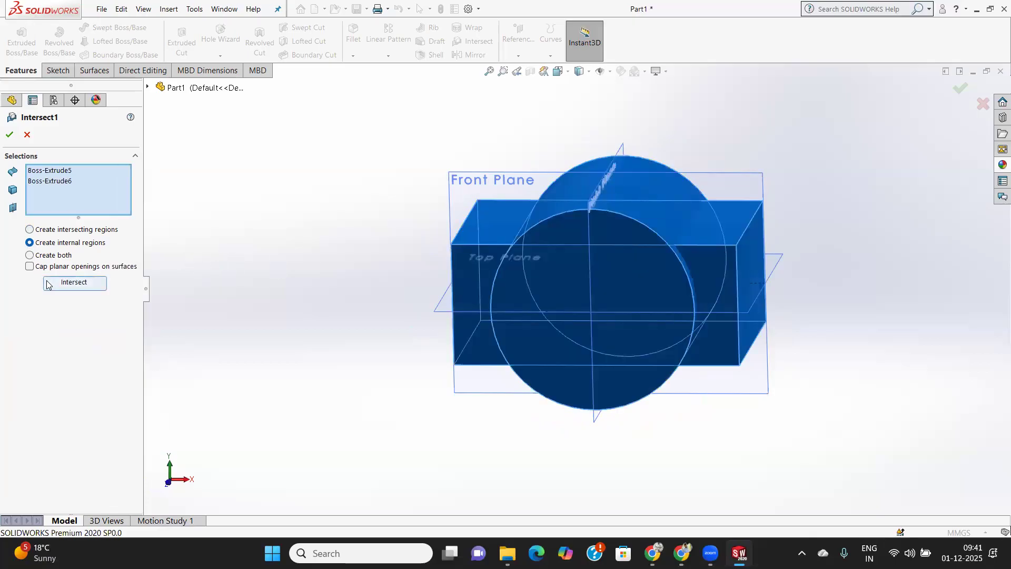
{"action": "left_click", "coordinate": [74, 283]}
{"action": "middle_click_drag", "start_coordinate": [588, 288], "coordinate": [585, 315]}
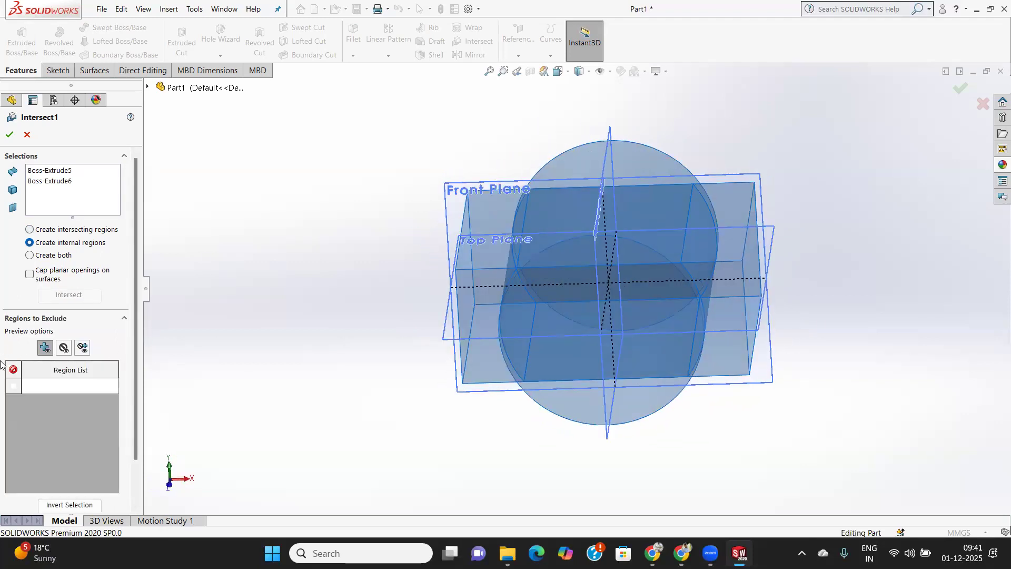
{"action": "left_click", "coordinate": [13, 388]}
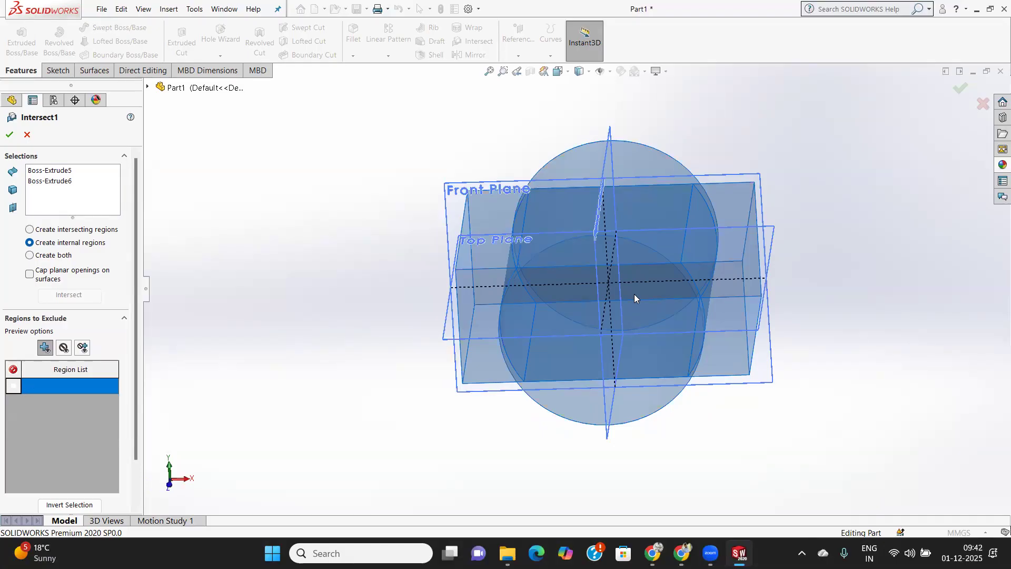
Set the Intersect feature to Create both and recompute the regions of the cylinder and block.
{"action": "left_click", "coordinate": [29, 256]}
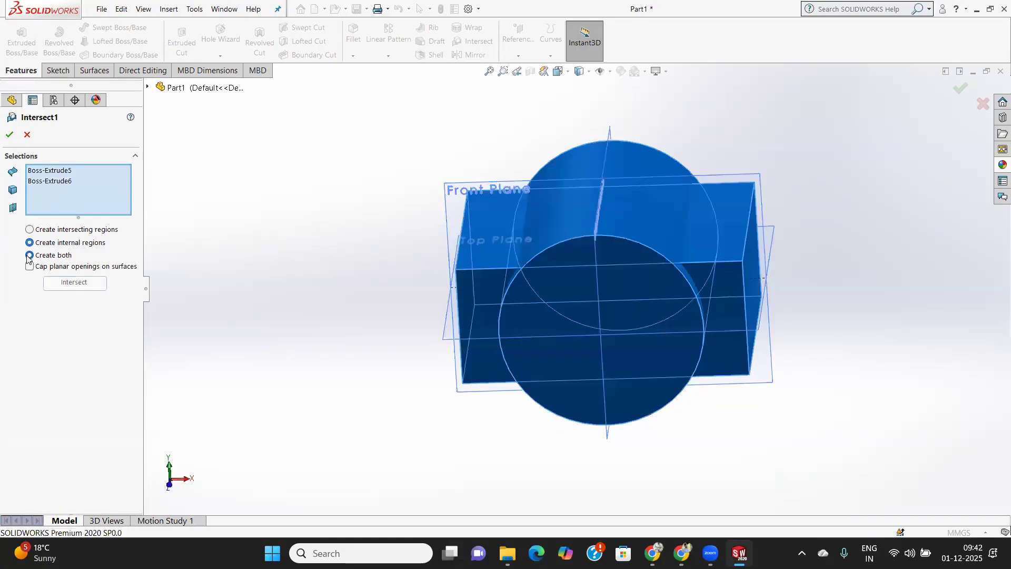
{"action": "left_click", "coordinate": [65, 283]}
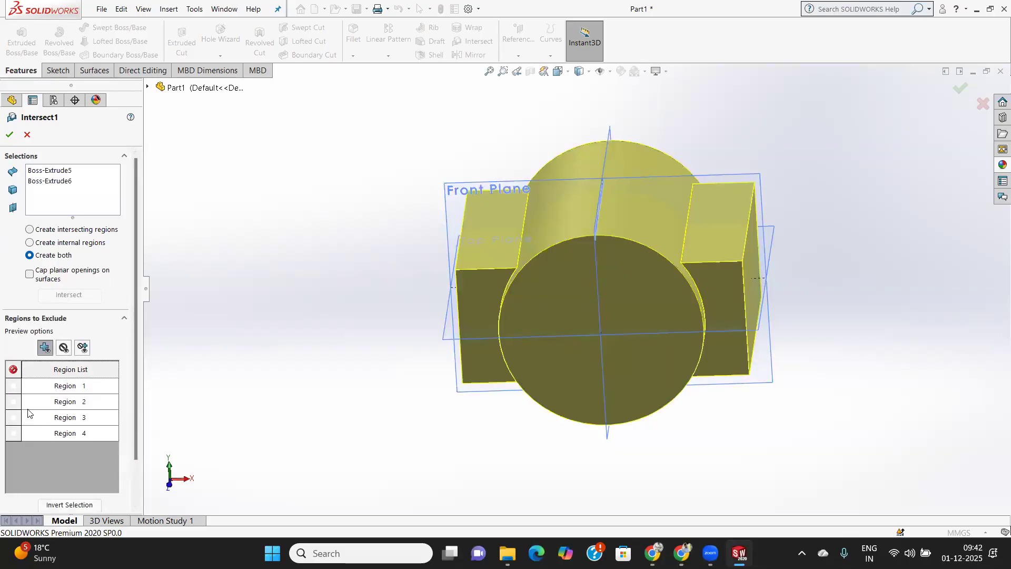
Try excluding Regions 1, 2 and 3 one at a time, including each again before the next one.
{"action": "left_click", "coordinate": [11, 389]}
{"action": "left_click", "coordinate": [11, 389]}
{"action": "left_click", "coordinate": [13, 401]}
{"action": "left_click", "coordinate": [13, 402]}
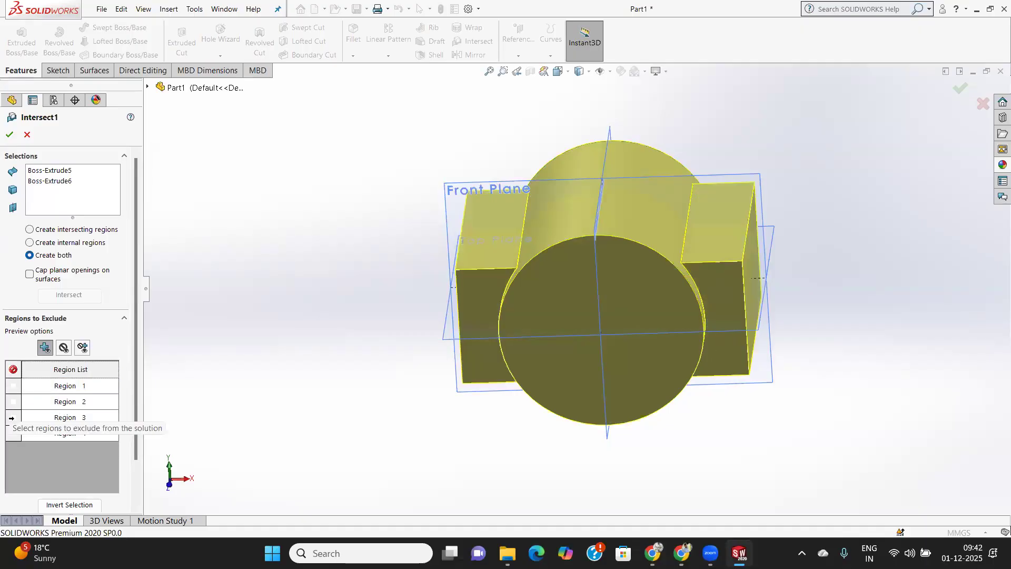
{"action": "left_click", "coordinate": [12, 418]}
{"action": "left_click", "coordinate": [12, 418]}
Exclude Regions 4 and 1, and try excluding Region 2 before including it again.
{"action": "left_click", "coordinate": [12, 433]}
{"action": "left_click", "coordinate": [13, 387]}
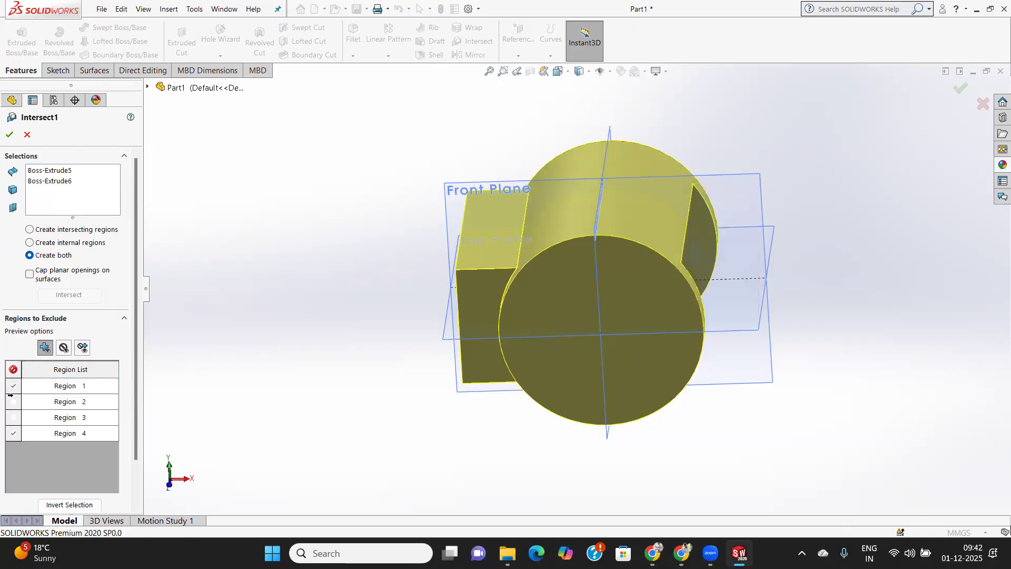
{"action": "left_click", "coordinate": [13, 401]}
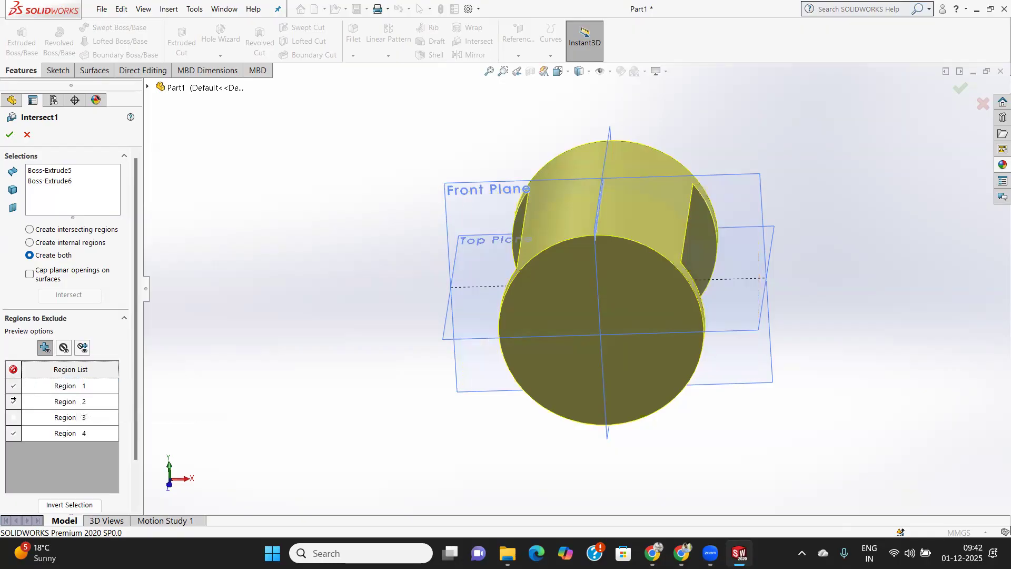
{"action": "left_click", "coordinate": [13, 402]}
{"action": "middle_click_drag", "start_coordinate": [796, 316], "coordinate": [763, 316]}
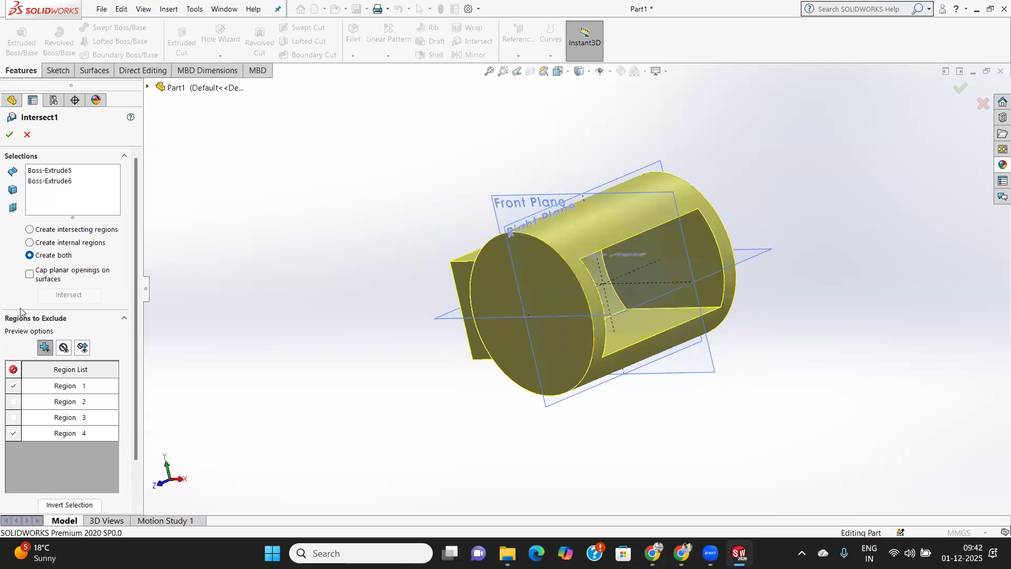
Enable capping of planar openings on surfaces and recompute the intersection regions.
{"action": "left_click", "coordinate": [30, 275]}
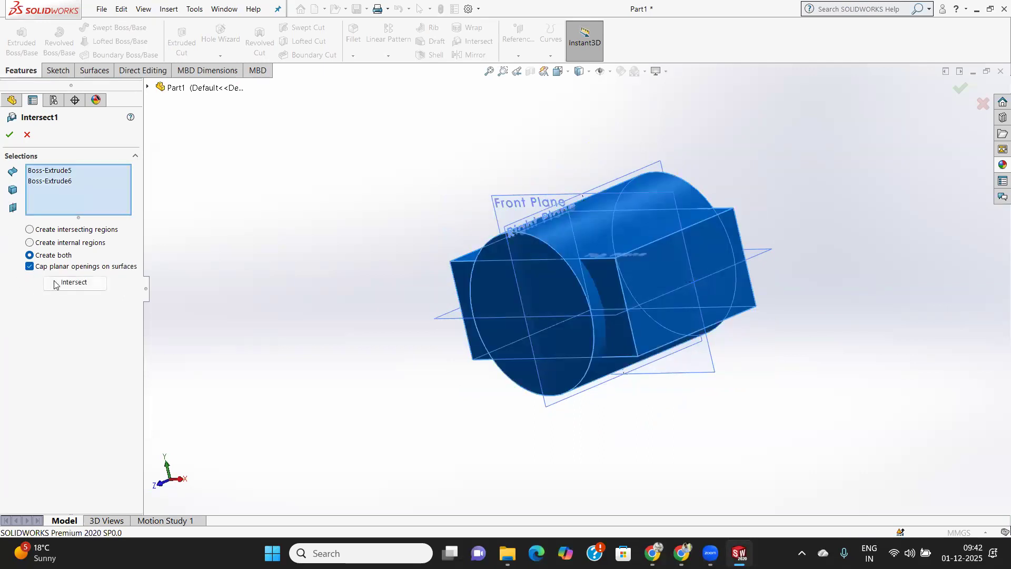
{"action": "left_click", "coordinate": [87, 283]}
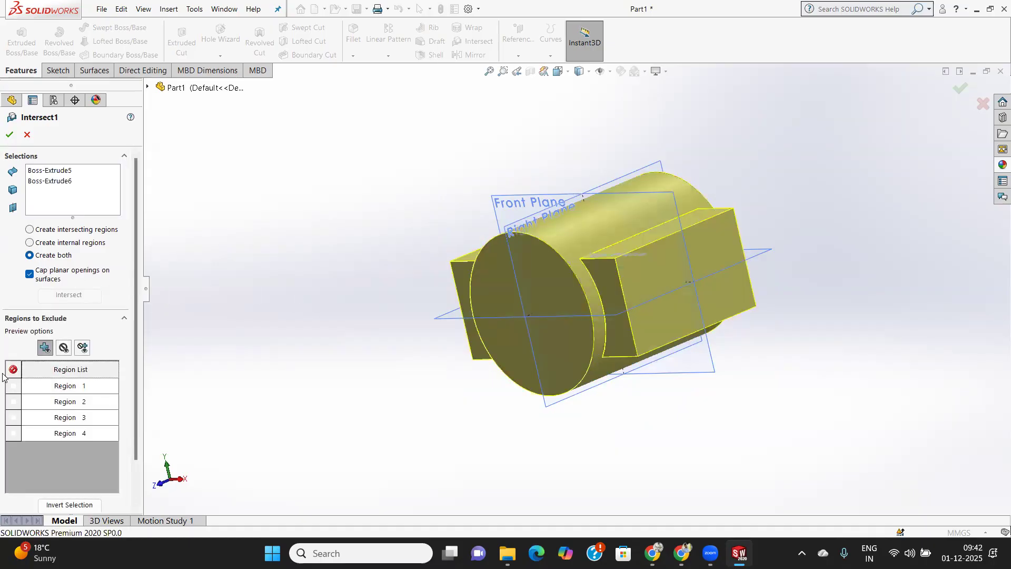
Exclude Regions 1 and 2, and preview them combined first with Region 3 excluded and then with Region 4 excluded instead.
{"action": "left_click", "coordinate": [13, 385]}
{"action": "left_click", "coordinate": [13, 401]}
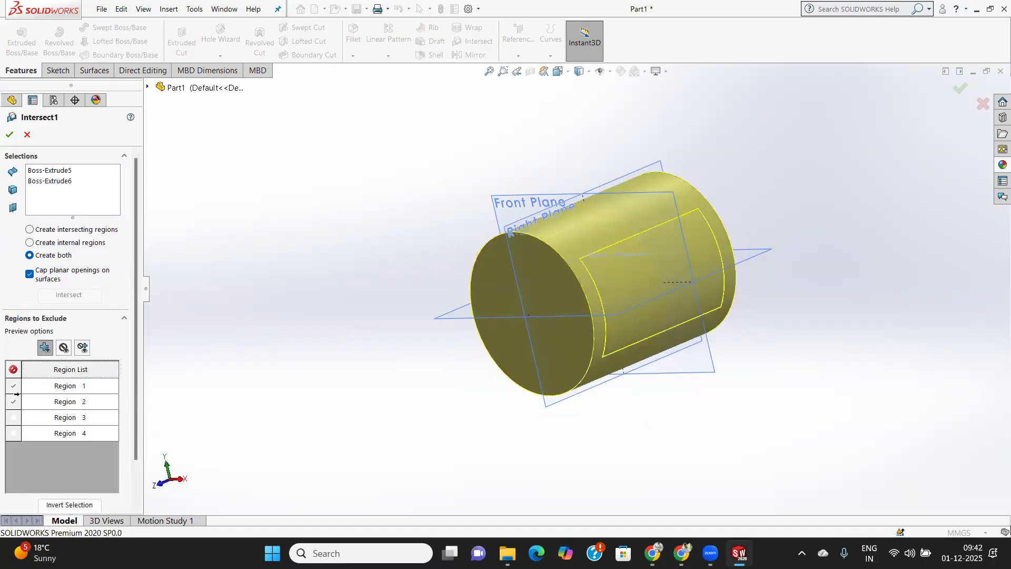
{"action": "left_click", "coordinate": [13, 417]}
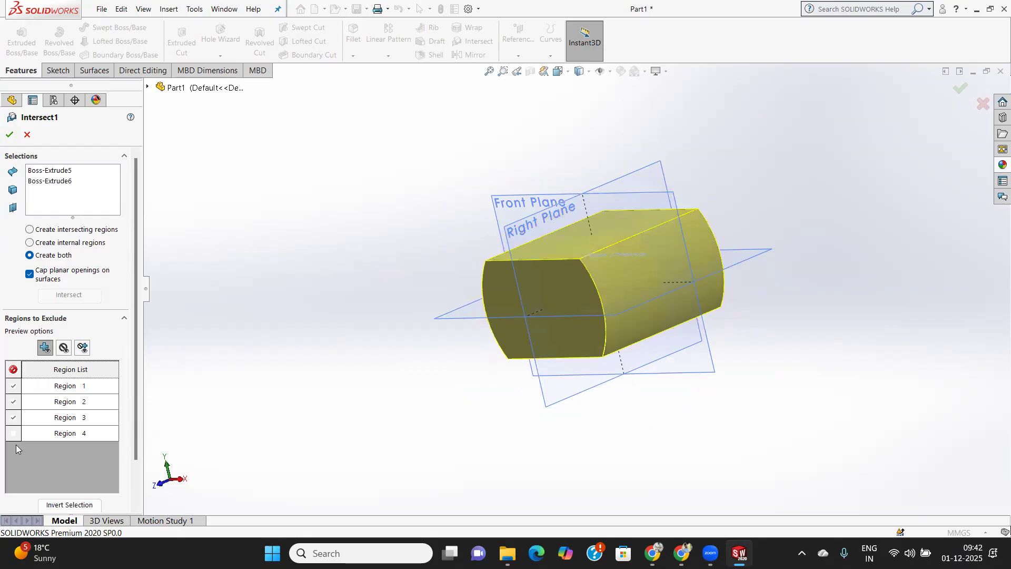
{"action": "left_click", "coordinate": [13, 418]}
{"action": "left_click", "coordinate": [13, 433]}
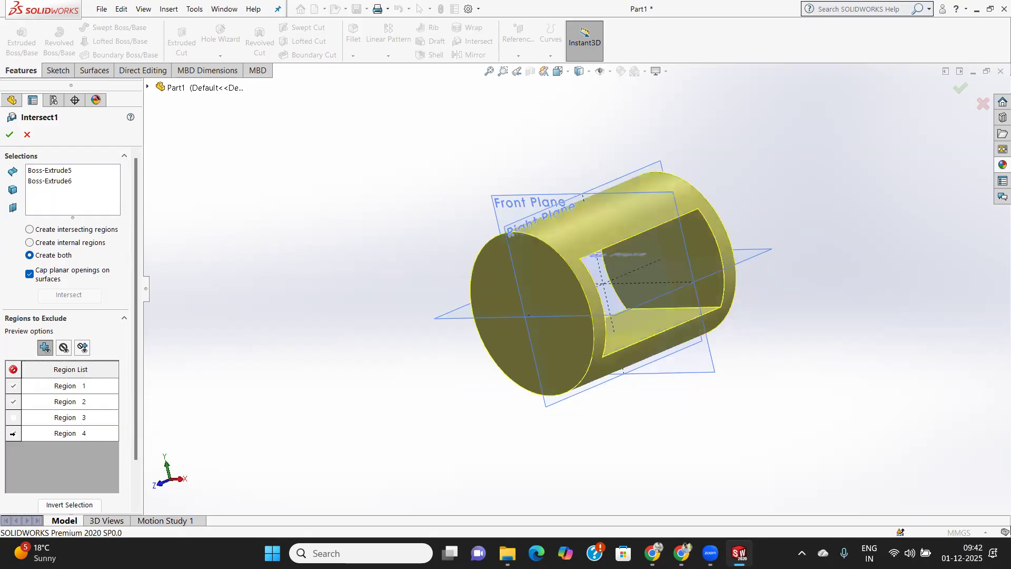
Include Region 4 and preview only Region 3 excluded, then include all four regions again.
{"action": "left_click", "coordinate": [12, 433]}
{"action": "left_click", "coordinate": [13, 418]}
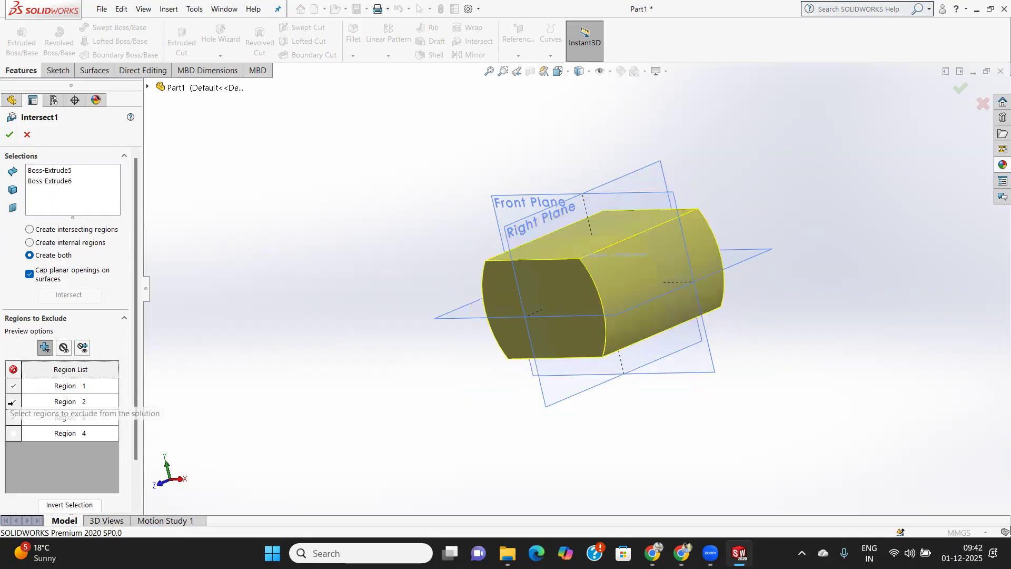
{"action": "left_click", "coordinate": [13, 402]}
{"action": "left_click", "coordinate": [13, 386]}
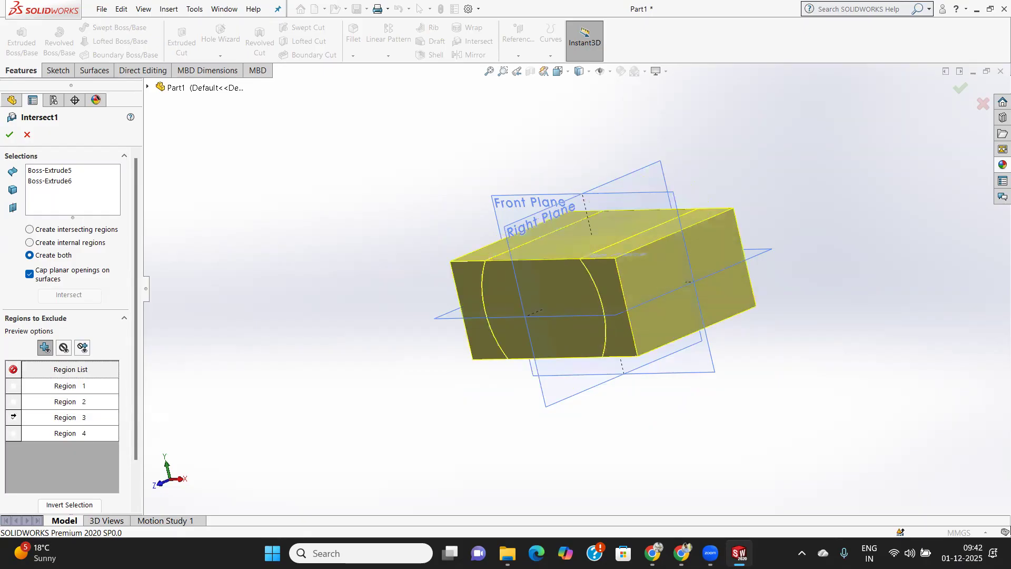
{"action": "left_click", "coordinate": [13, 417]}
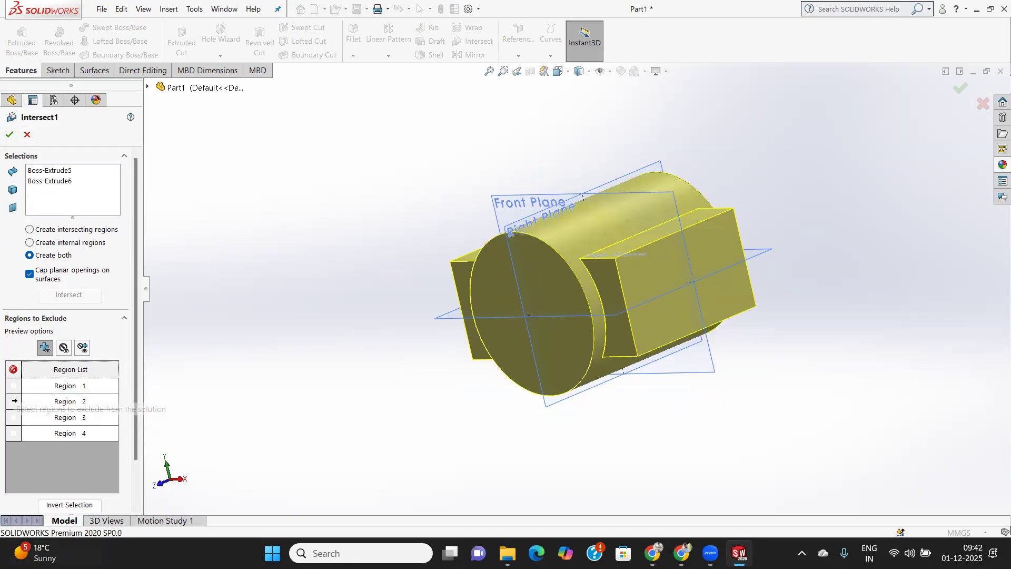
Exclude Regions 1, 2 and 4 from the intersection, accept the feature and inspect the resulting cylinder with its rectangular through-opening.
{"action": "left_click", "coordinate": [13, 386]}
{"action": "left_click", "coordinate": [13, 402]}
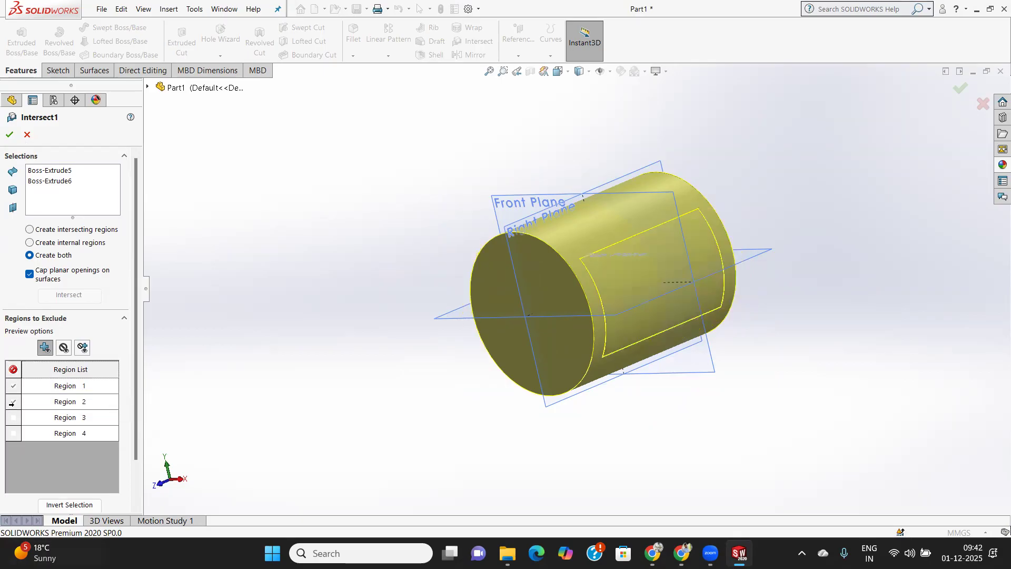
{"action": "left_click", "coordinate": [13, 433]}
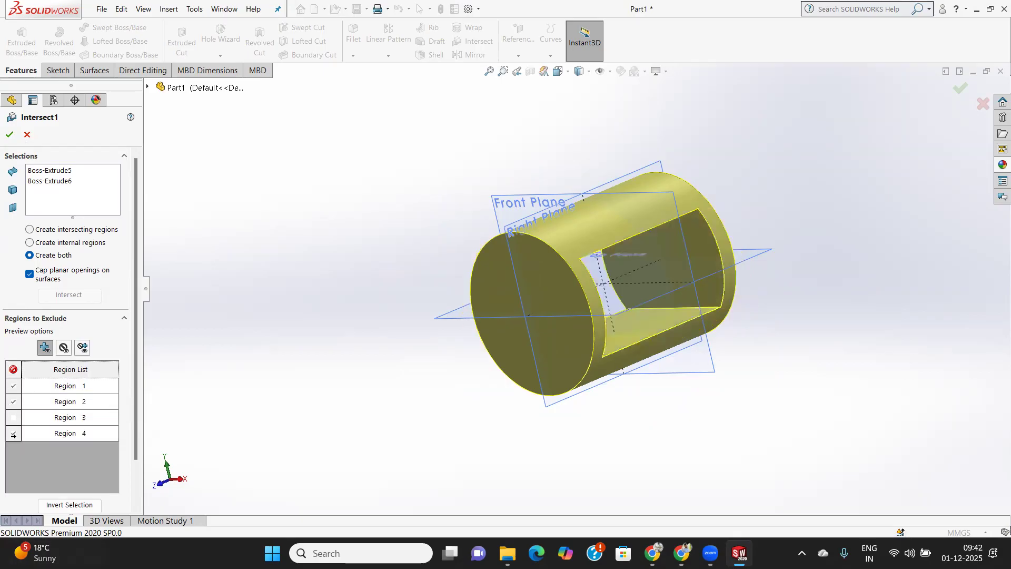
{"action": "left_click", "coordinate": [9, 134]}
{"action": "middle_click_drag", "start_coordinate": [570, 362], "coordinate": [629, 344]}
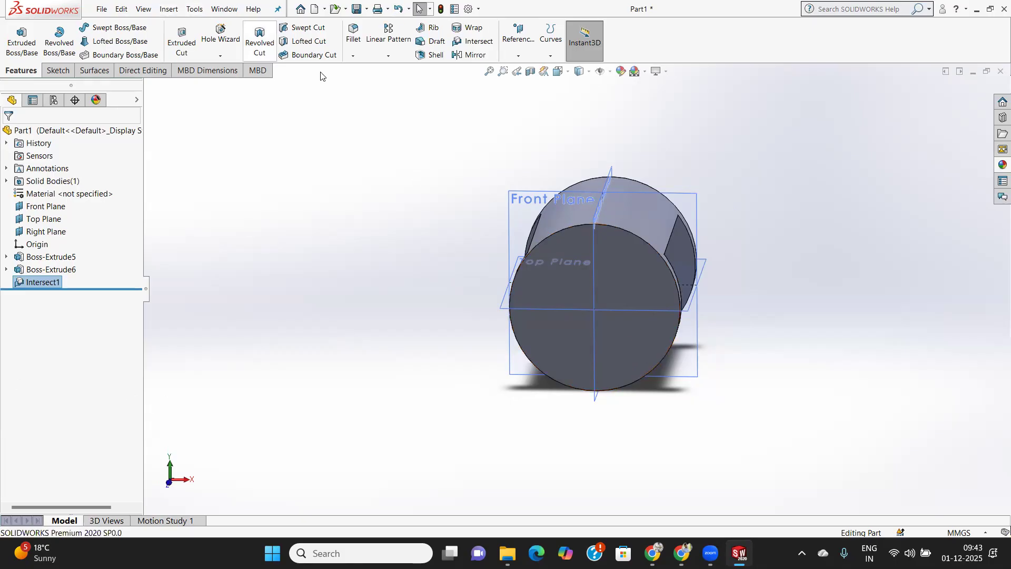
{"action": "middle_click_drag", "start_coordinate": [761, 234], "coordinate": [737, 269]}
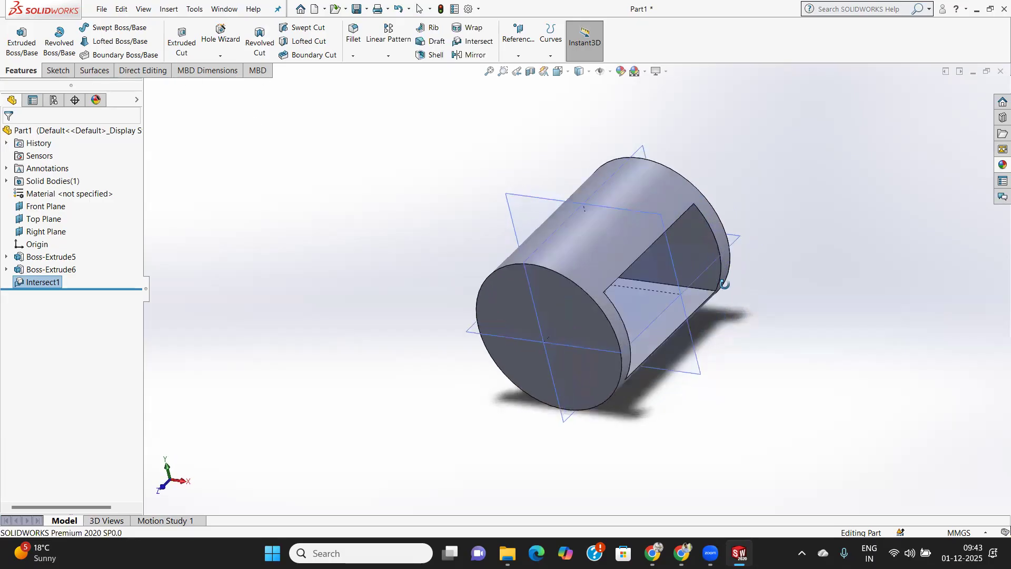
{"action": "scroll", "coordinate": [729, 287], "scroll_direction": "down", "scroll_amount": 3}
{"action": "scroll", "coordinate": [729, 293], "scroll_direction": "up", "scroll_amount": 3}
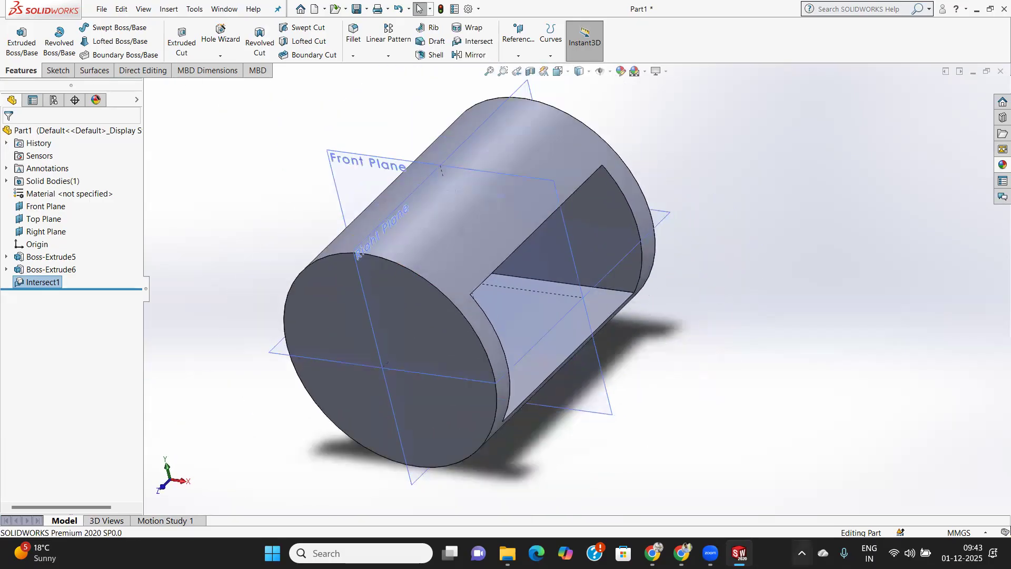